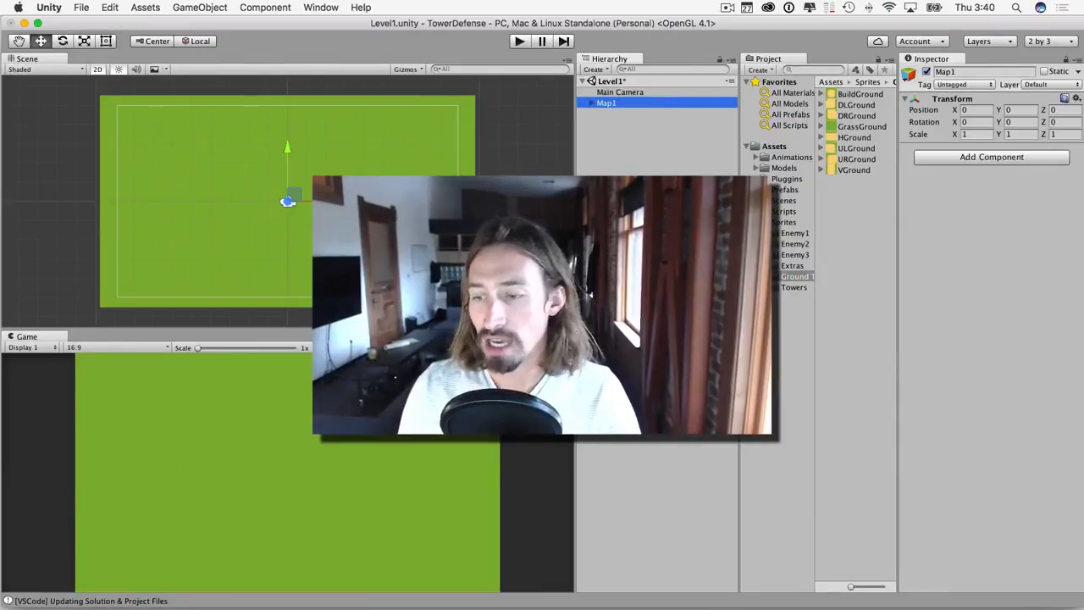
Open Preview1.jpg from the desktop's Assets folder to use as a map reference
key(ctrl+Up)
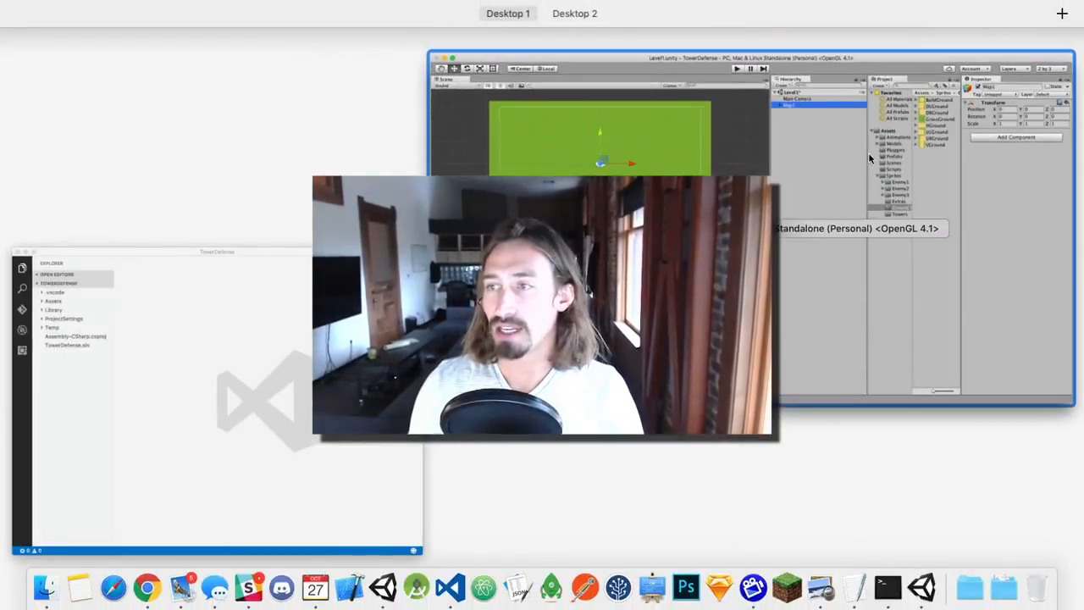
click(799, 234)
key(F11)
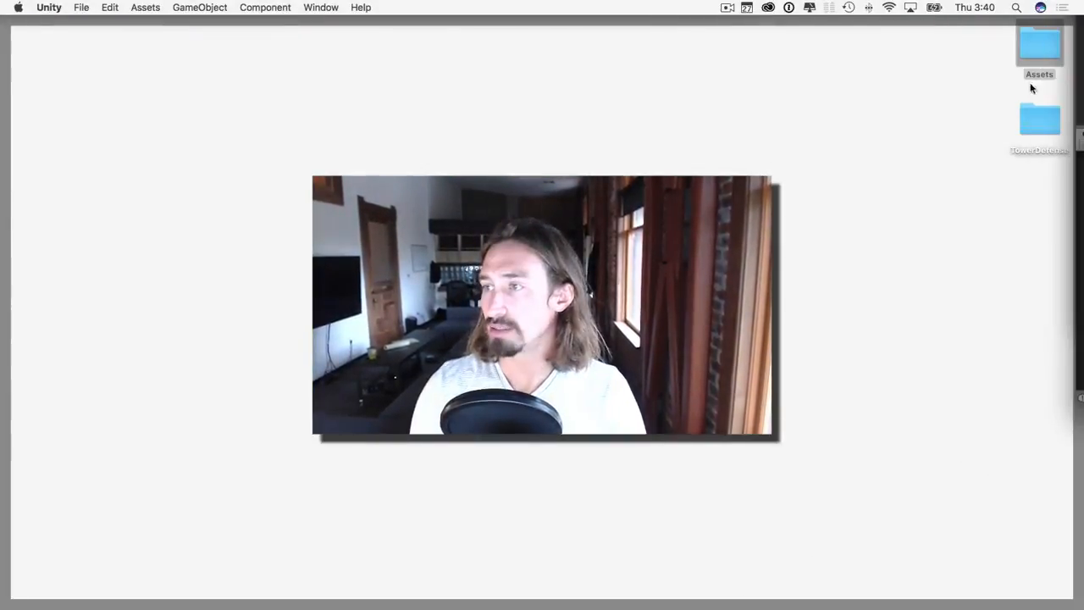
double_click(1034, 47)
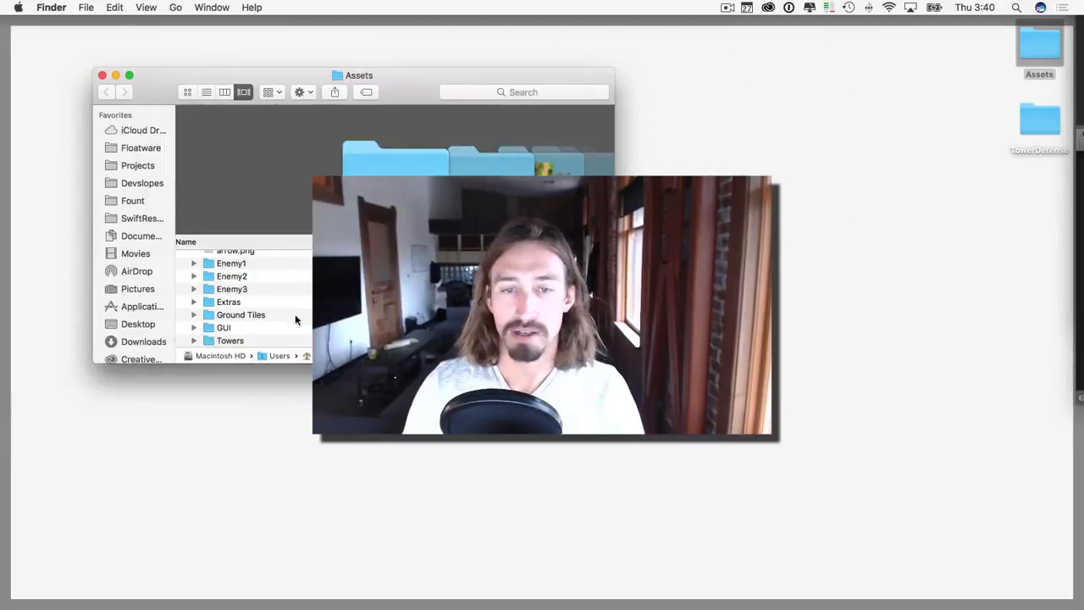
scroll(296, 317, down, 1)
scroll(254, 301, up, 5)
double_click(218, 286)
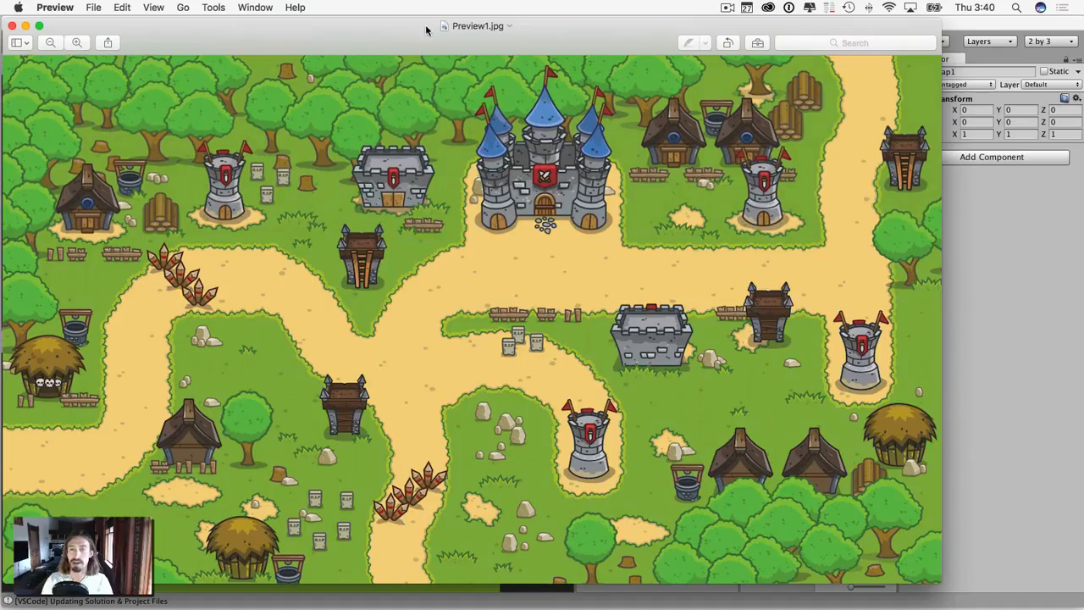
Examine the road layout in the preview image from the lower-left entrance, then close the image and switch back to Unity
drag(419, 36, 484, 37)
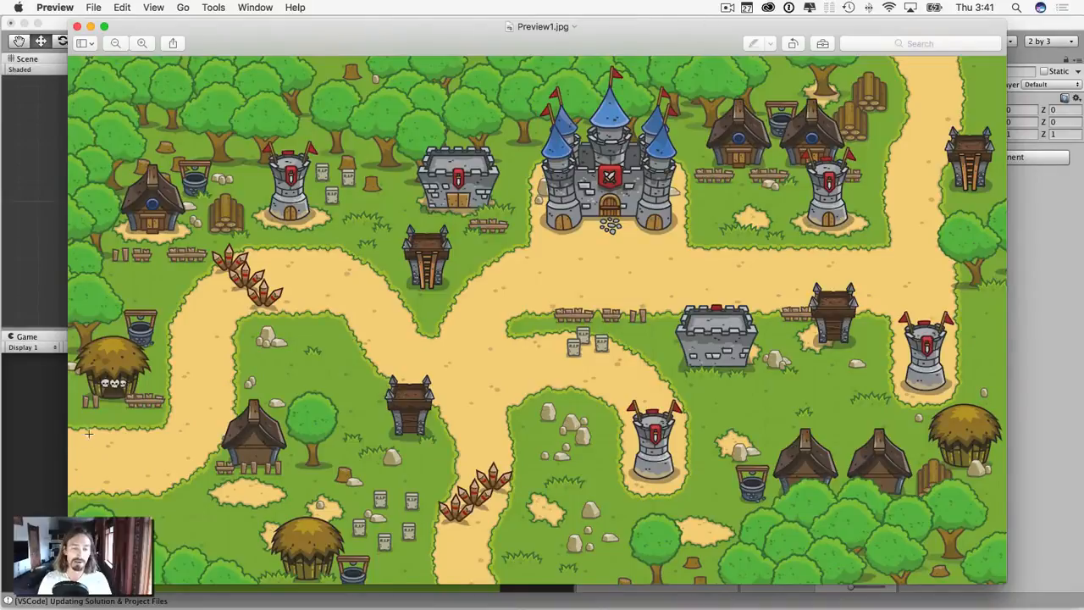
drag(71, 420, 140, 485)
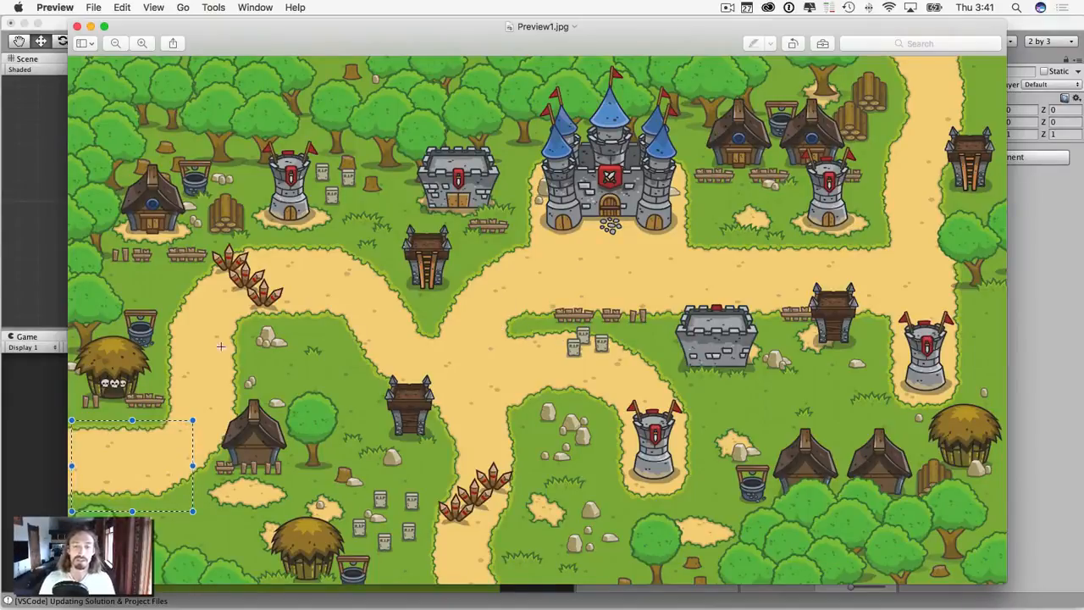
click(234, 292)
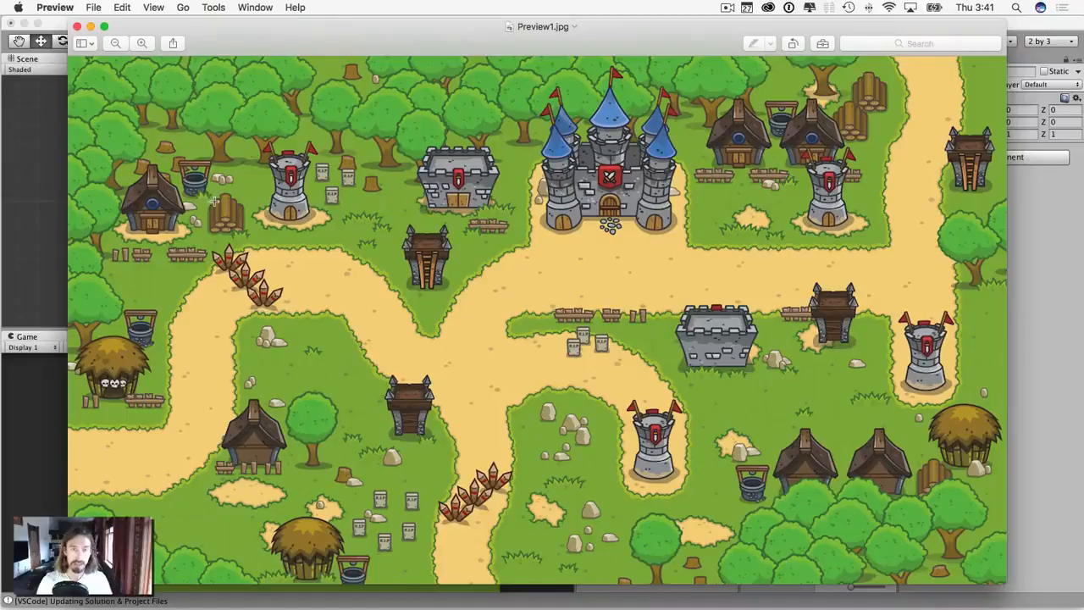
click(76, 27)
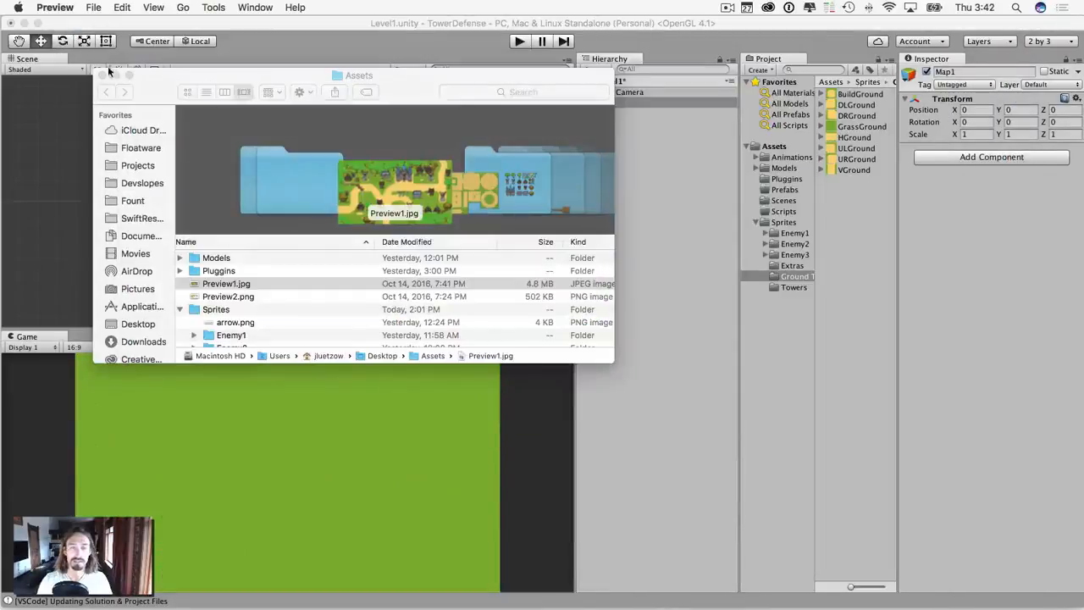
click(255, 23)
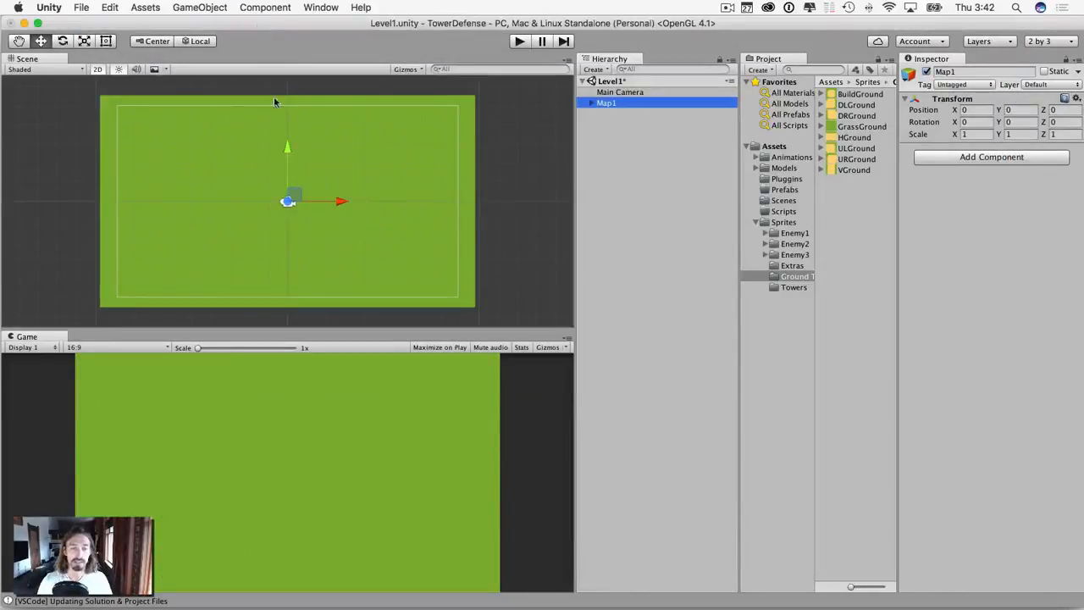
Delete the grass tiles at the two path openings: X -9.35, Y -1.7 on the map's left edge and X 7.65, Y 5.1 on its top edge
click(113, 250)
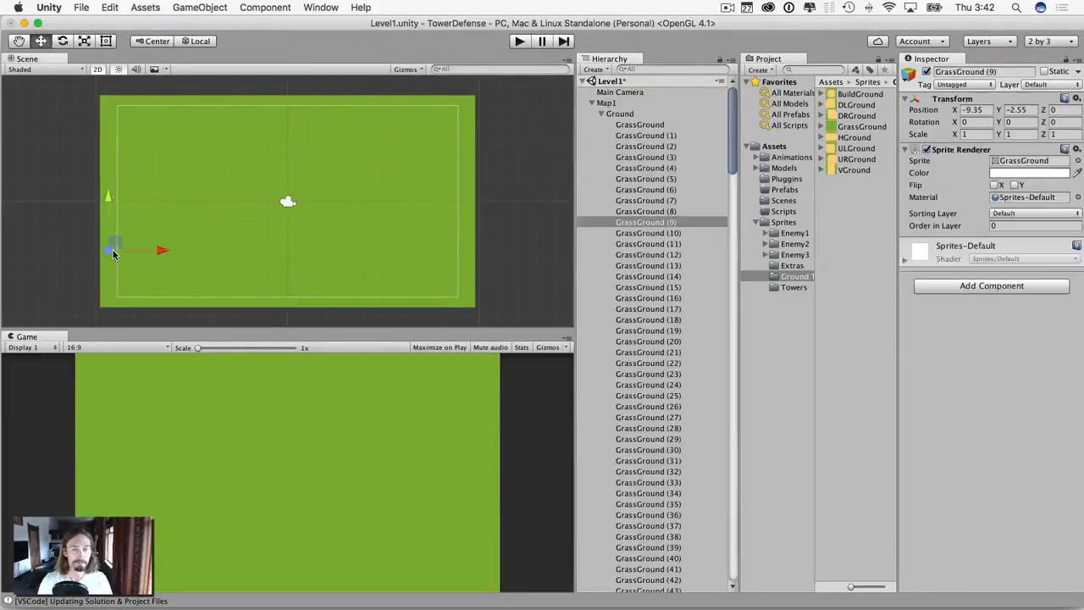
click(109, 234)
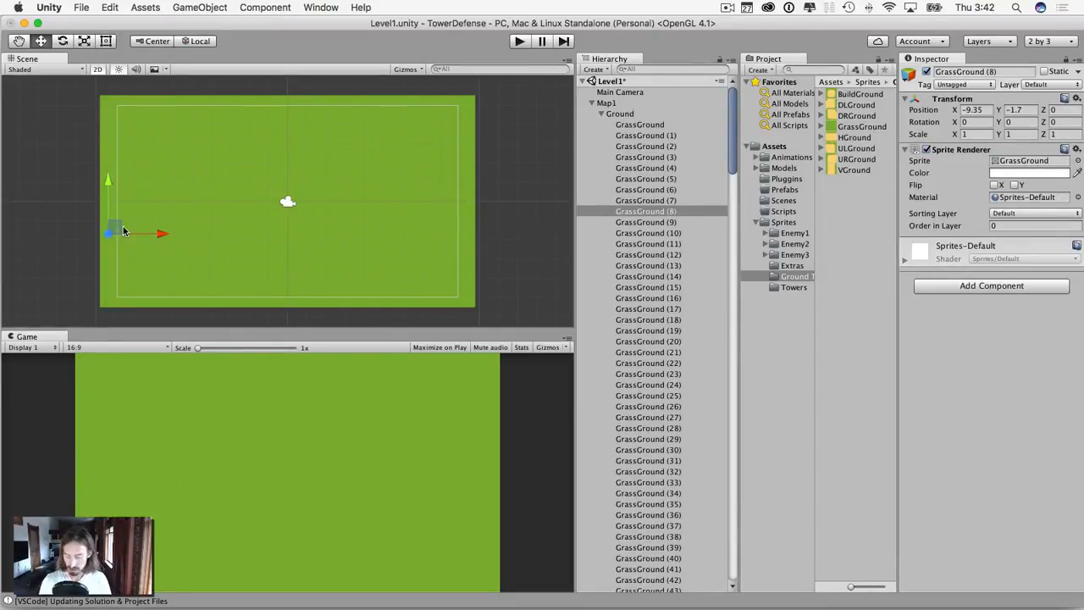
key(super+BackSpace)
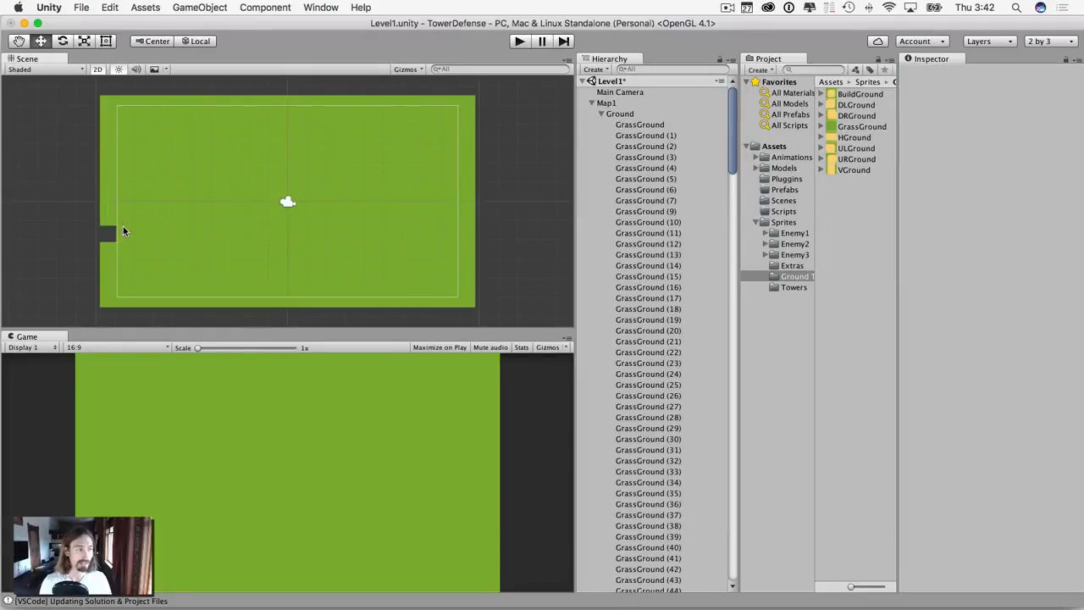
click(432, 105)
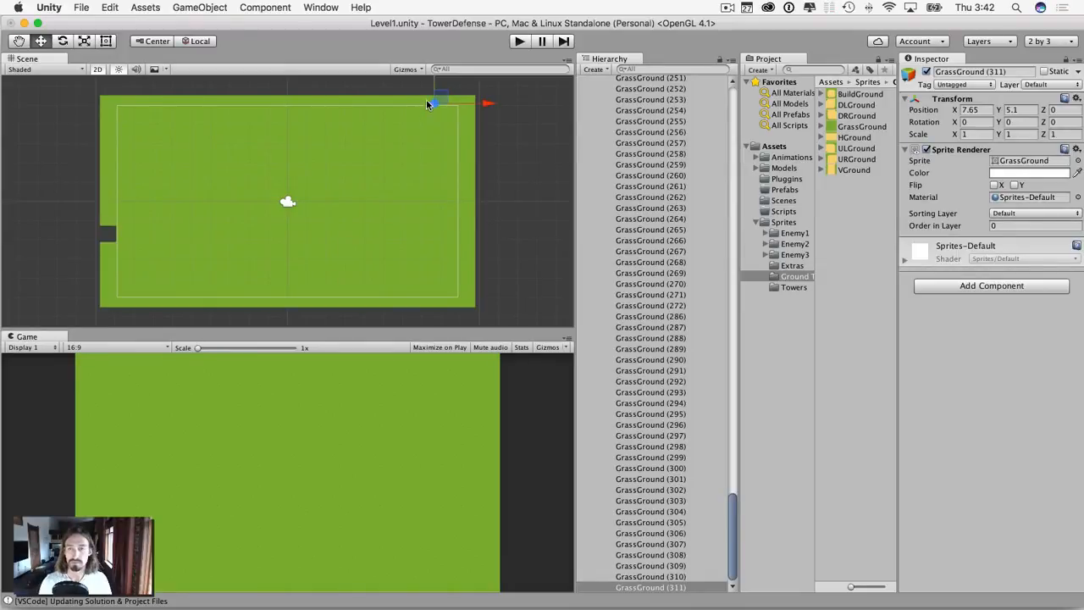
scroll(409, 128, down, 2)
key(super+BackSpace)
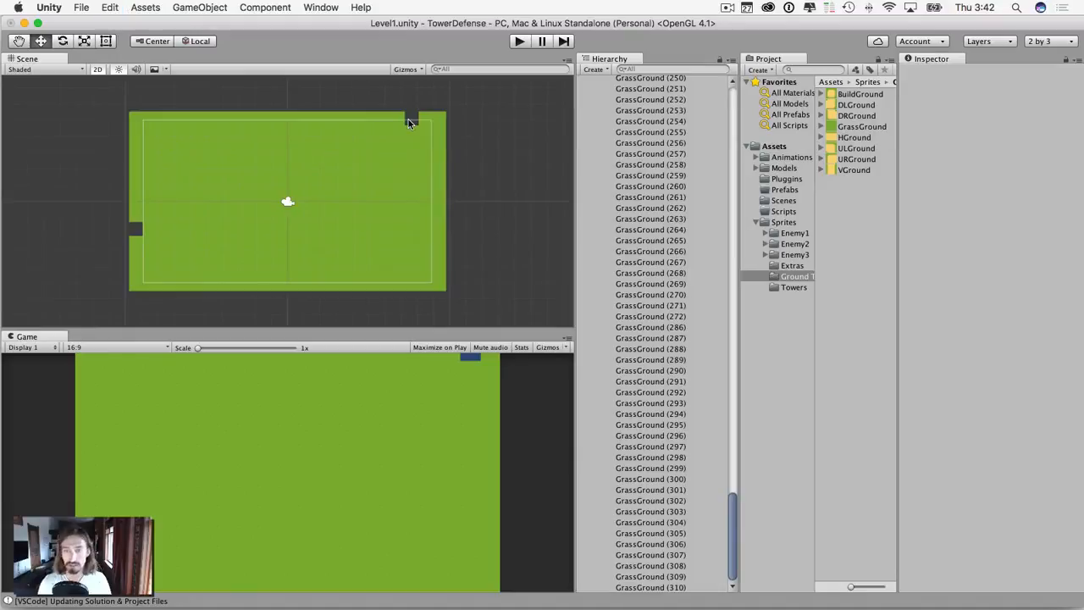
scroll(406, 123, up, 2)
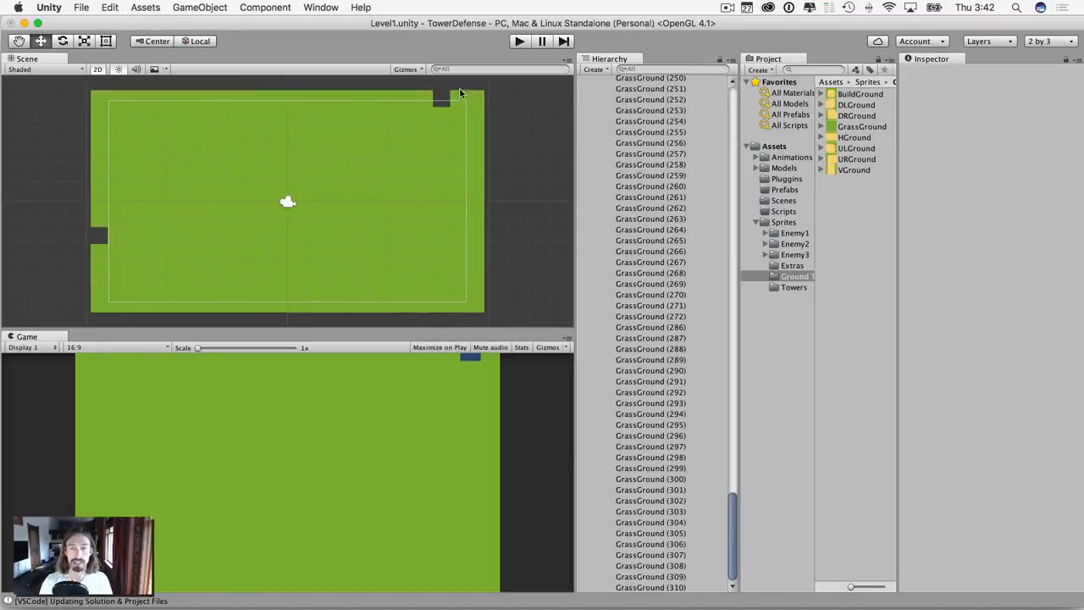
Extend the left opening inward by deleting the next two grass tiles along Y -1.7, up to X -7.65
click(121, 237)
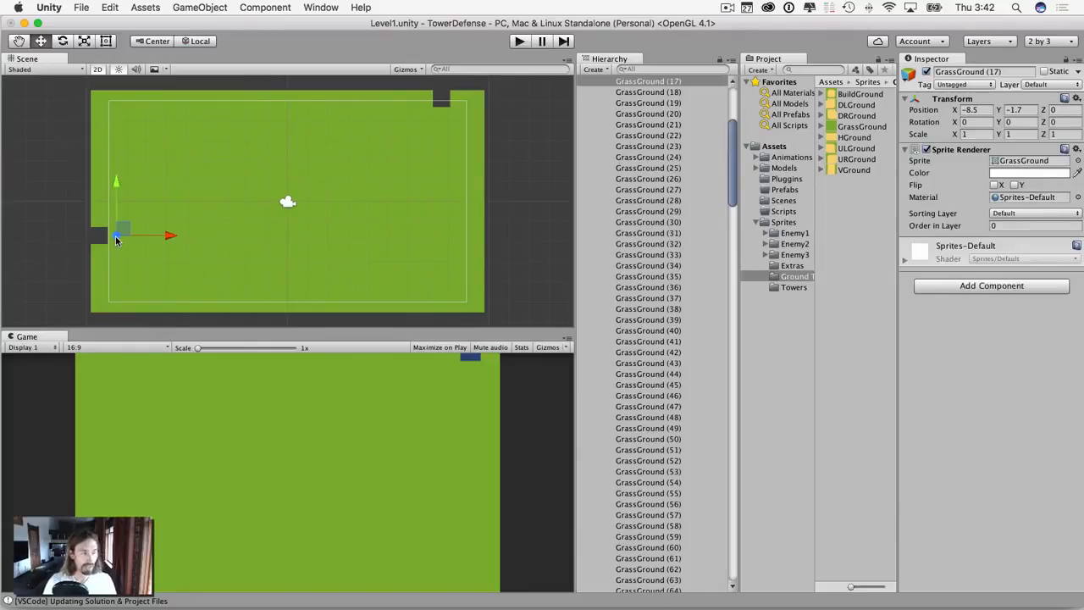
click(116, 239)
drag(116, 237, 136, 238)
key(super+BackSpace)
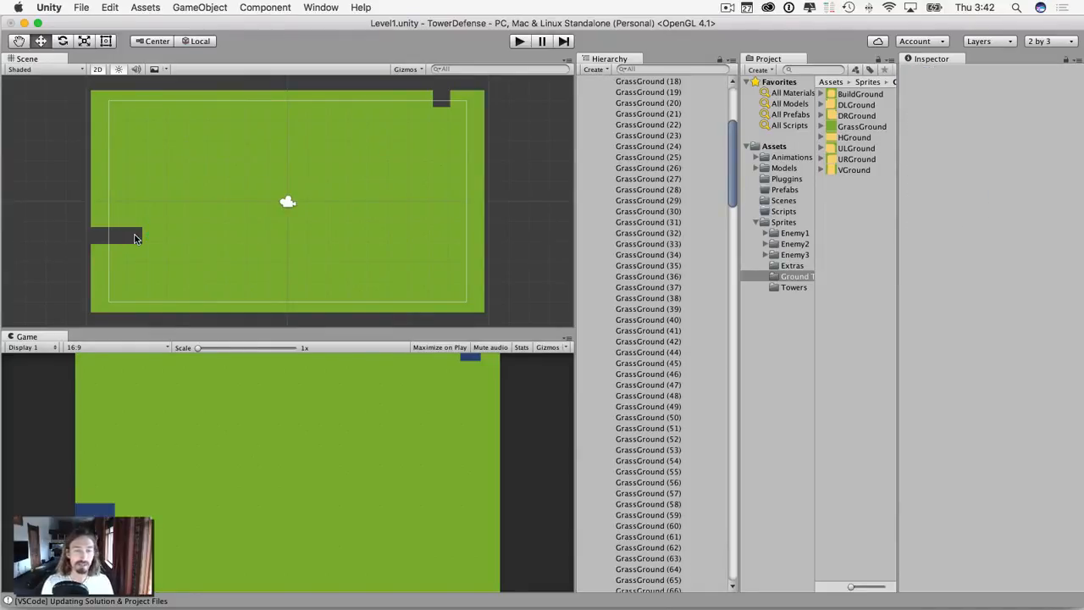
Turn the path gap upward by deleting four grass tiles at X -7.65, from Y -0.85 to Y 1.7
click(133, 219)
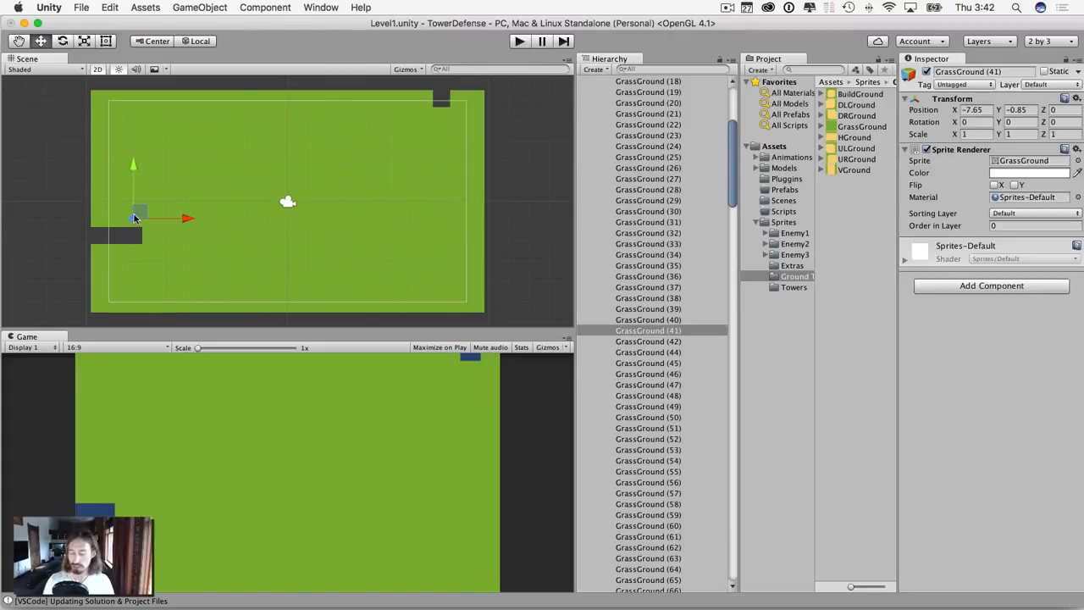
key(super+BackSpace)
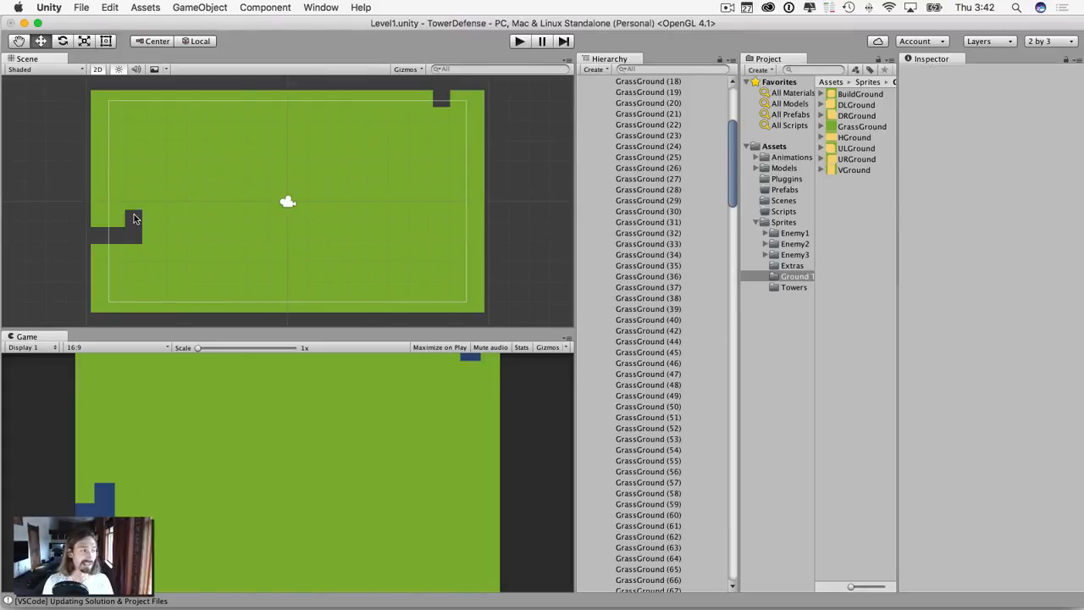
click(135, 205)
key(super+BackSpace)
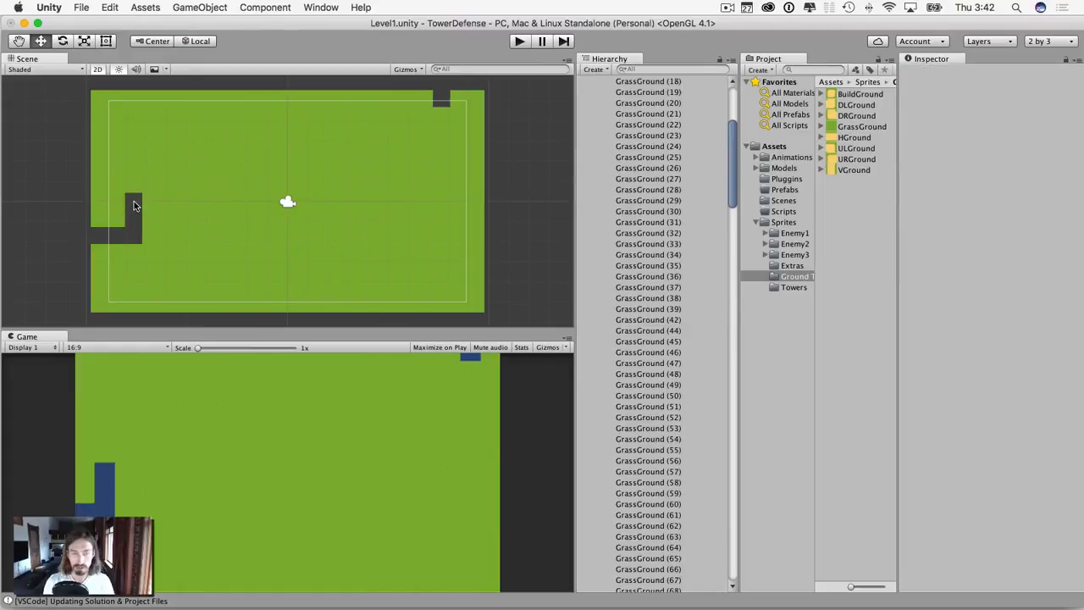
click(138, 183)
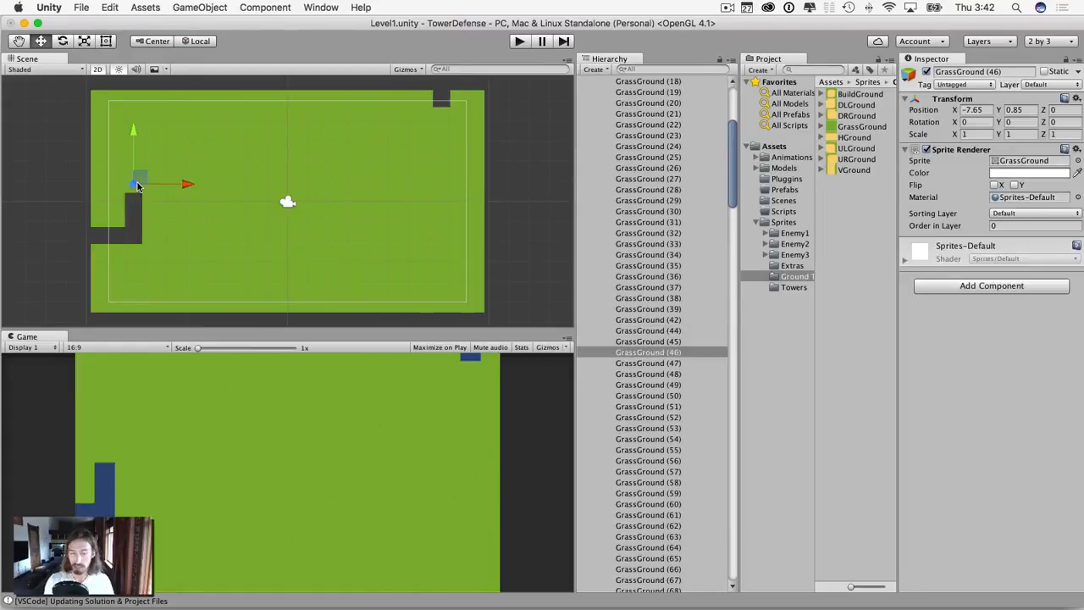
key(super+BackSpace)
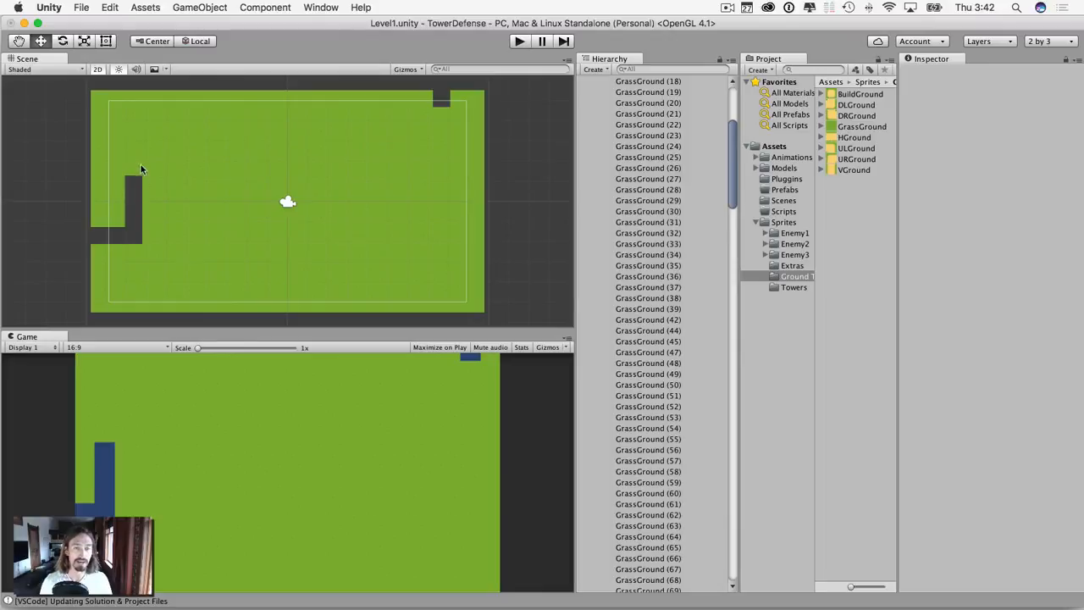
click(133, 173)
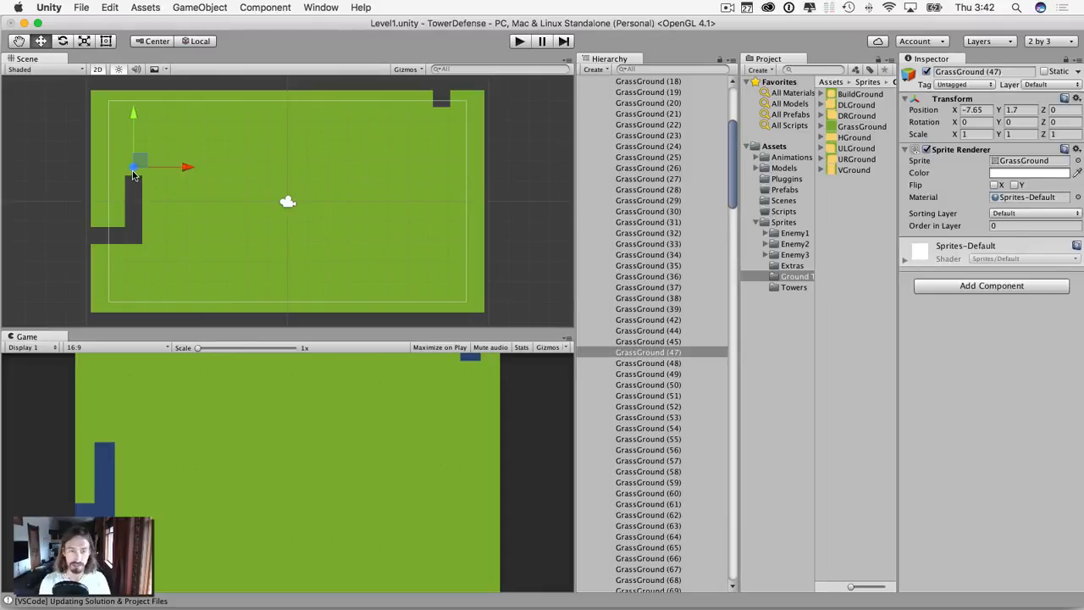
key(super+BackSpace)
Continue the path gap to the right by deleting four grass tiles along Y 1.7, starting at X -6.8
click(151, 168)
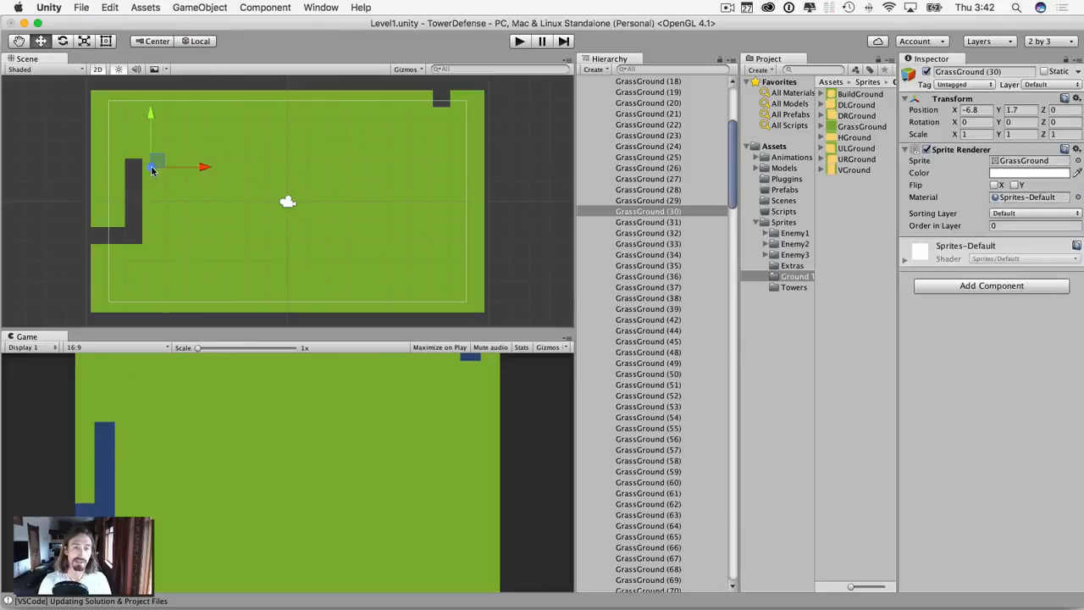
key(super+BackSpace)
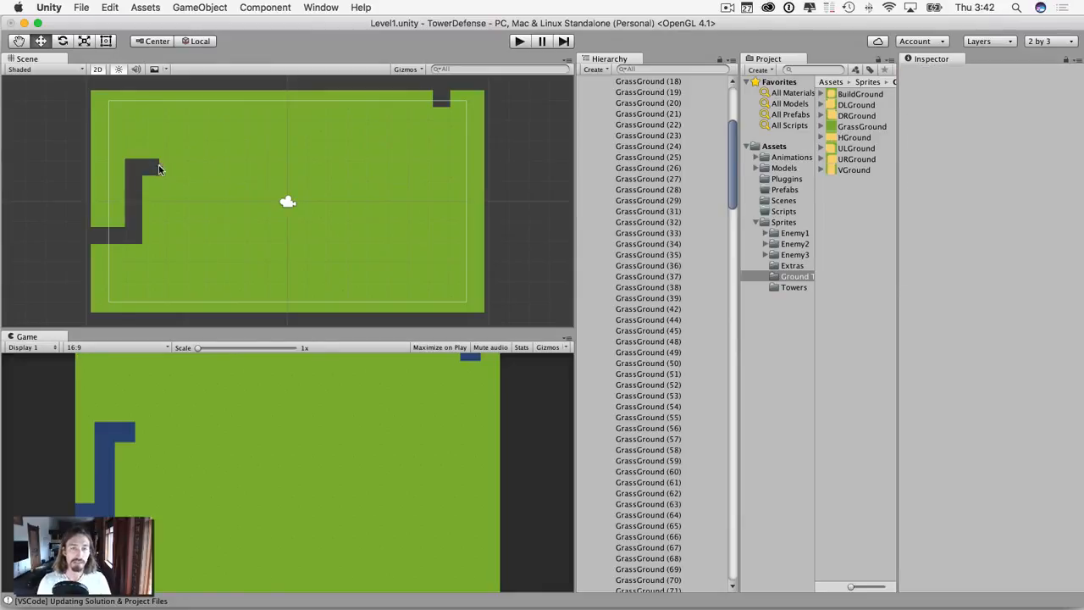
click(168, 170)
key(super+BackSpace)
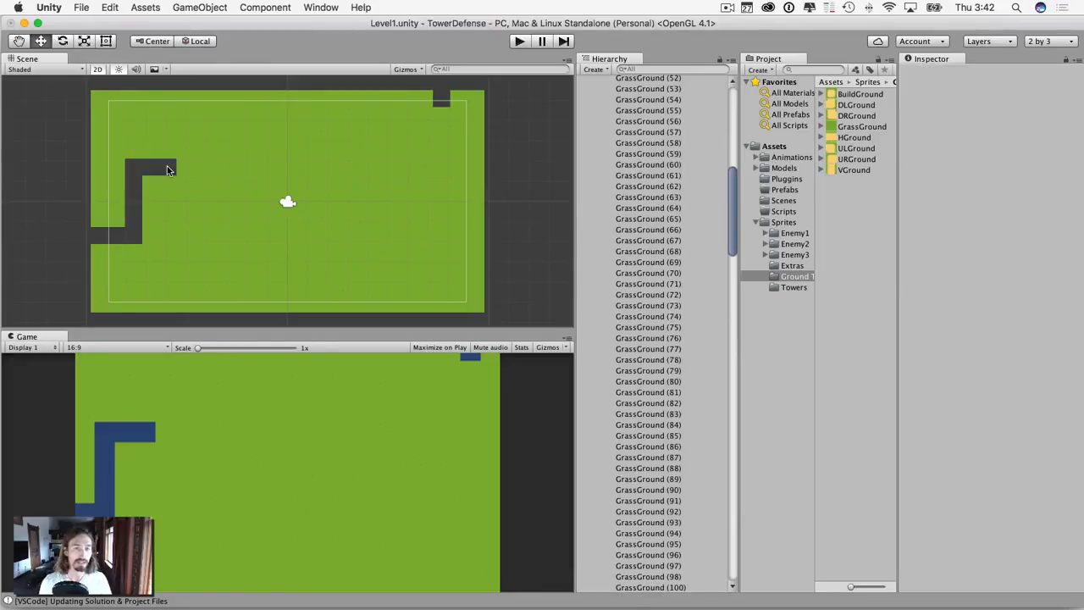
click(187, 169)
key(super+BackSpace)
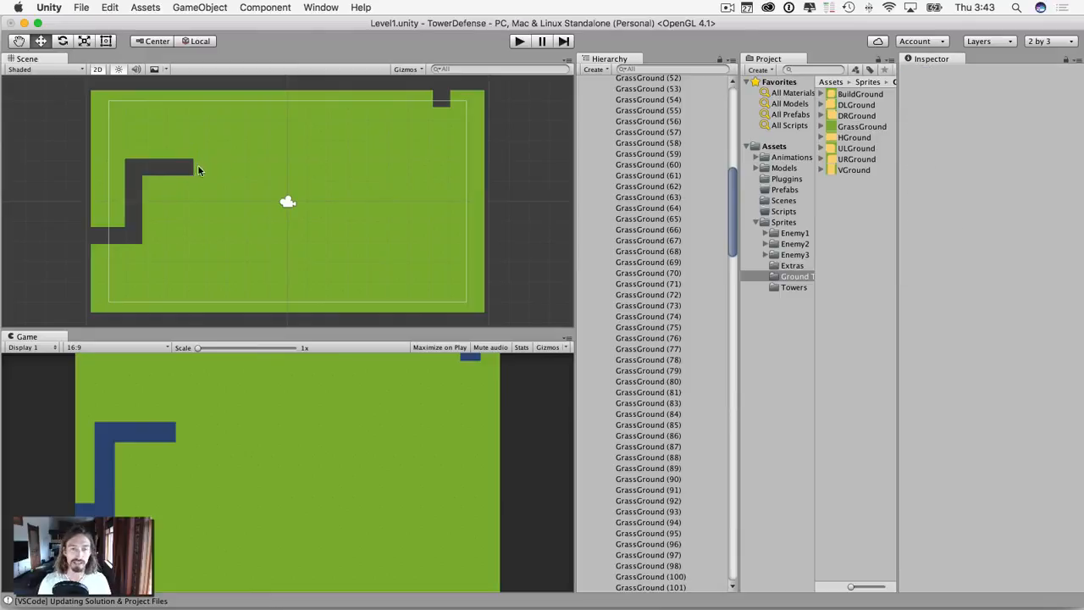
click(206, 171)
key(super+BackSpace)
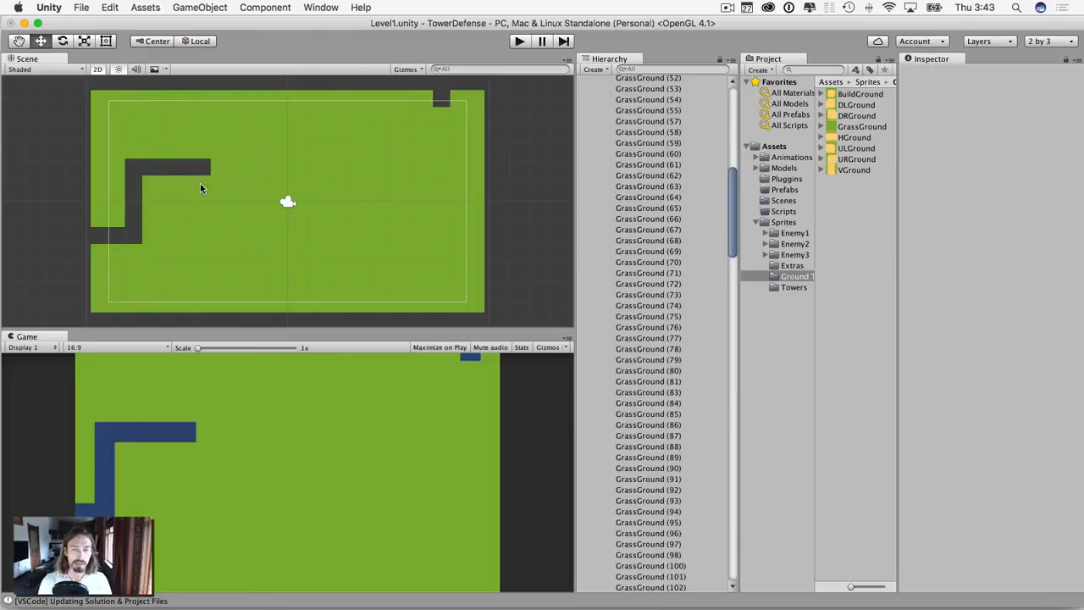
Turn the path gap downward by deleting two grass tiles at X -4.25, ending at Y 0
click(201, 186)
key(super+BackSpace)
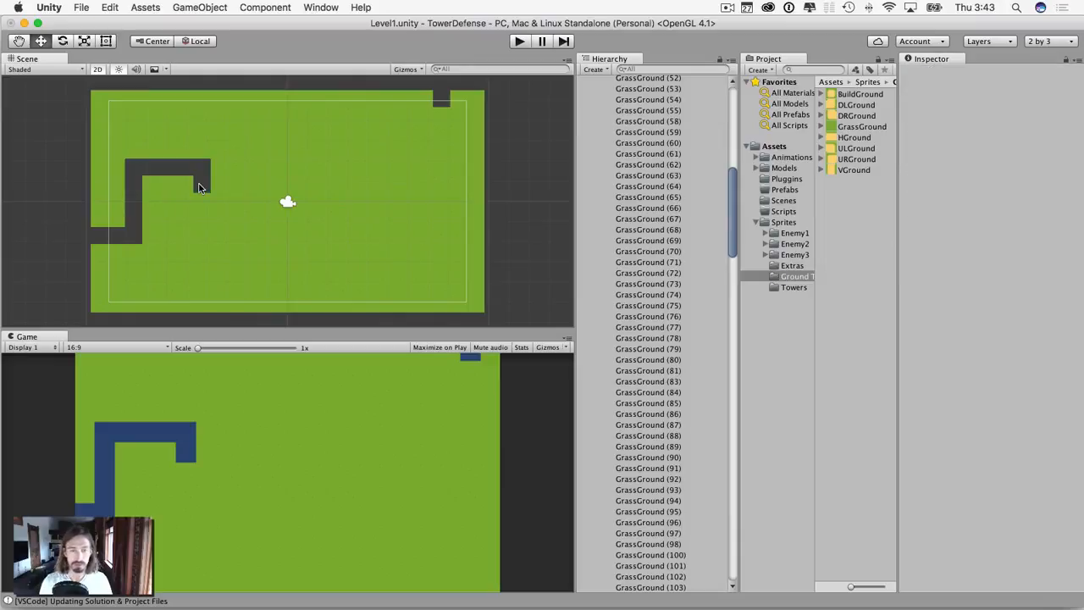
click(203, 205)
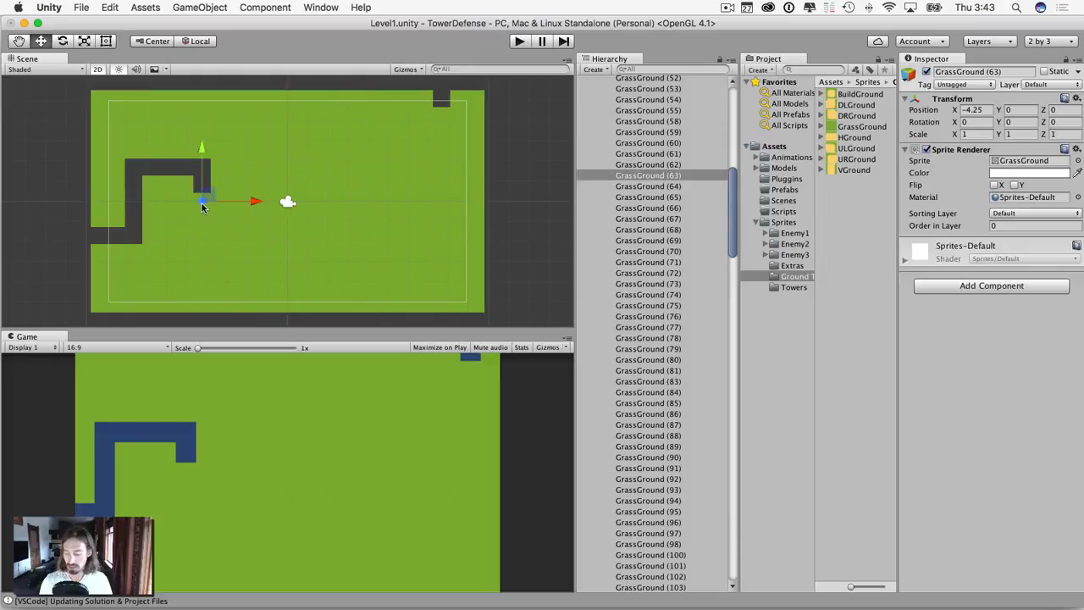
key(super+BackSpace)
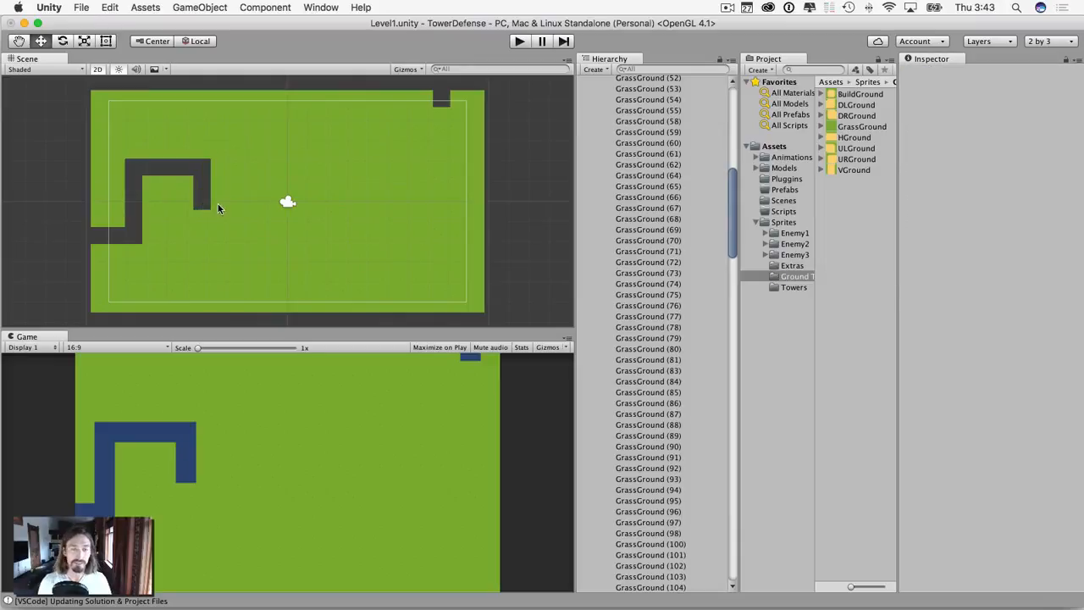
Extend the path gap rightward toward the map's centre by deleting three more grass tiles along Y 0
click(217, 203)
key(super+BackSpace)
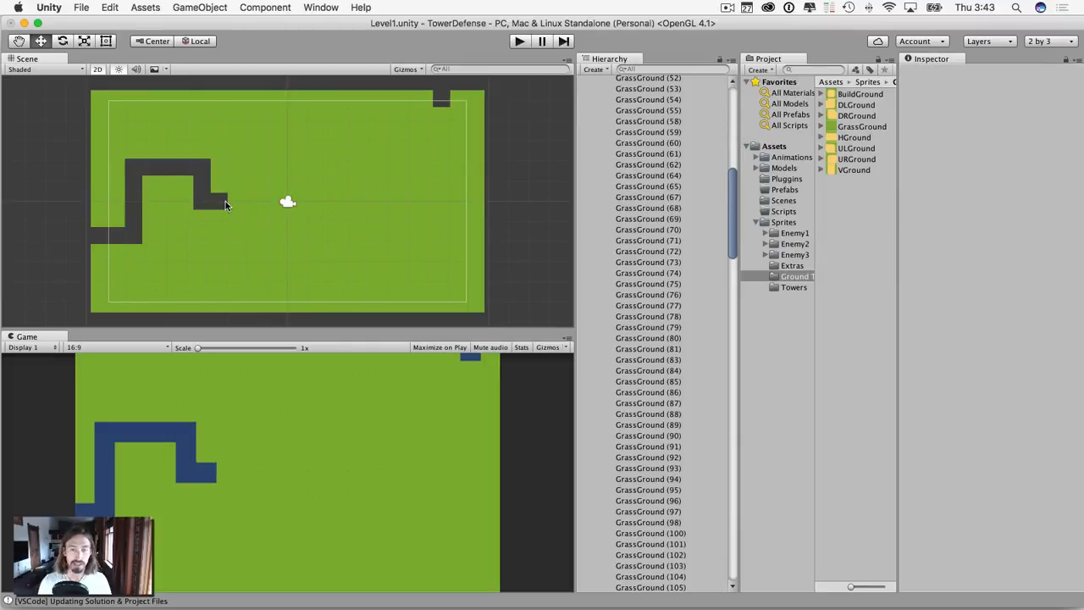
click(235, 204)
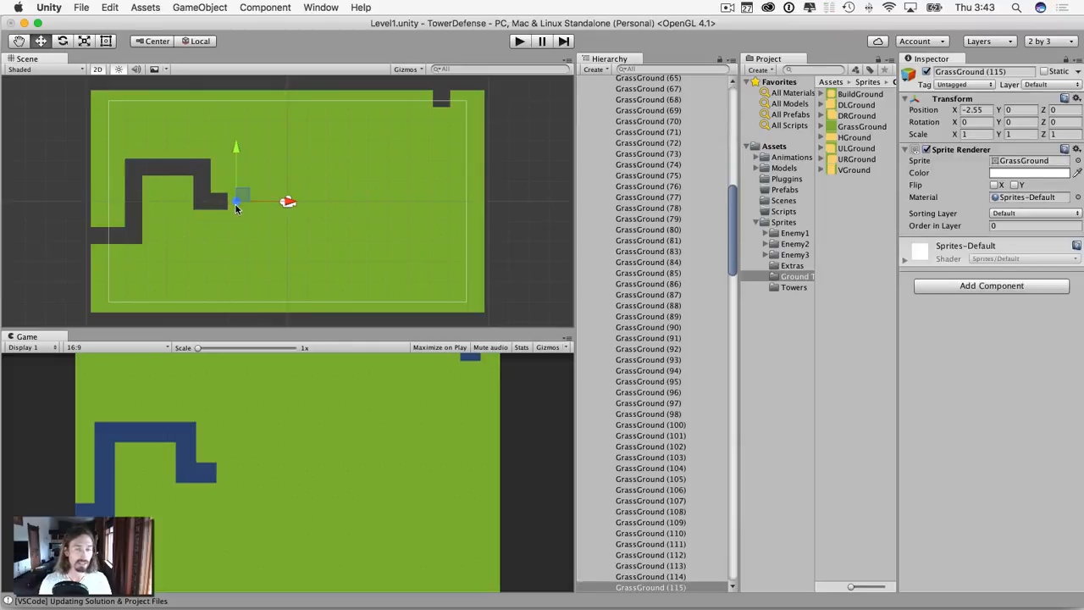
key(super+BackSpace)
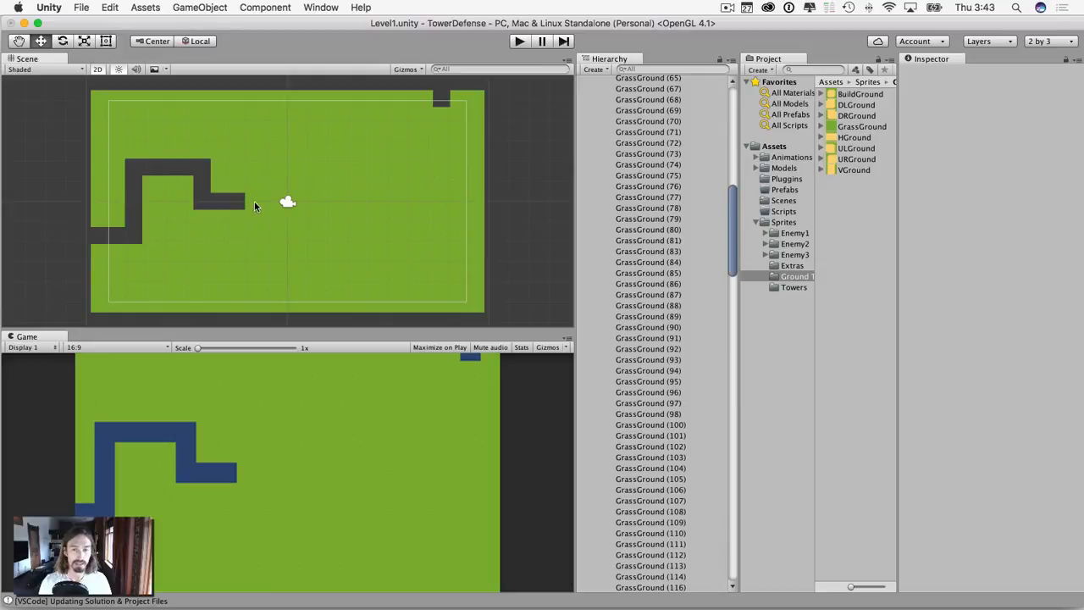
click(254, 204)
key(super+BackSpace)
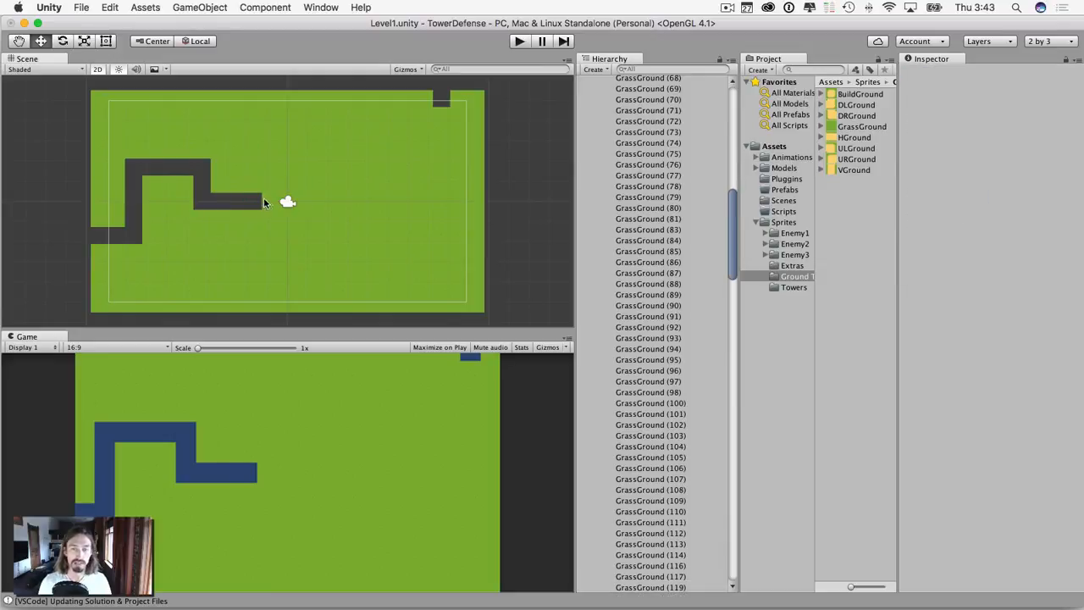
Extend the path gap to X -0.85 and turn it downward by deleting the grass tiles at Y 0 and Y -0.85
click(269, 202)
key(super+BackSpace)
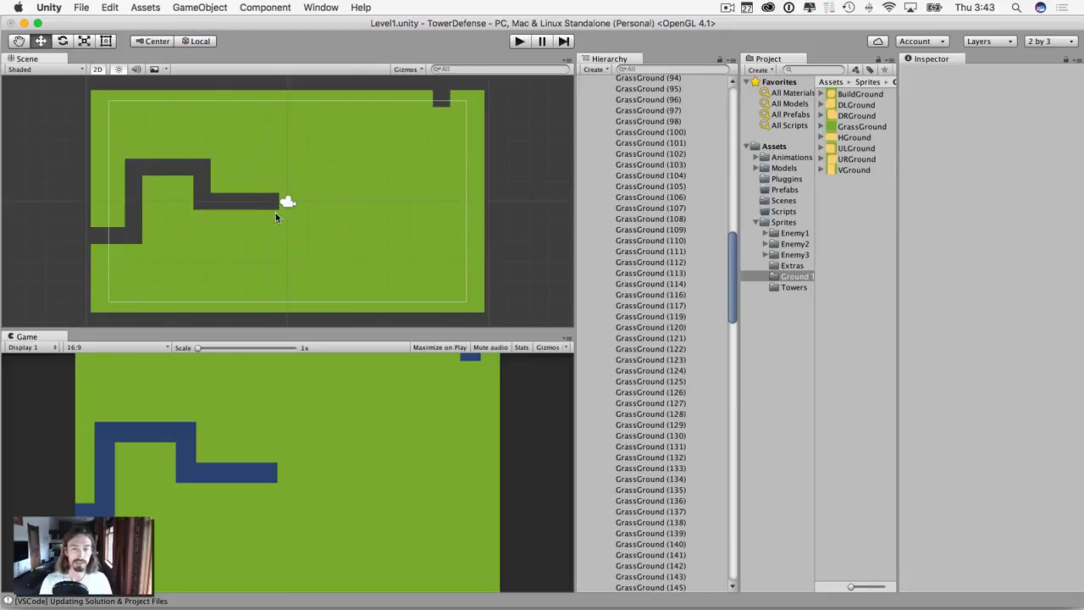
click(275, 215)
key(super+BackSpace)
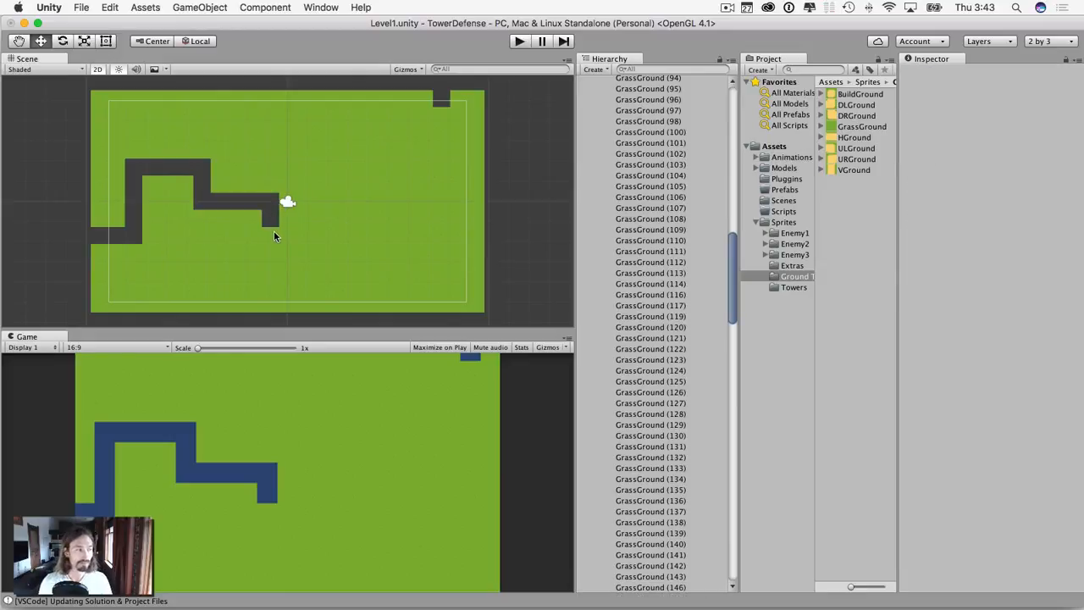
Continue the path gap rightward by deleting three grass tiles along Y -0.85, from X 0 to X 1.7
click(288, 224)
key(super+BackSpace)
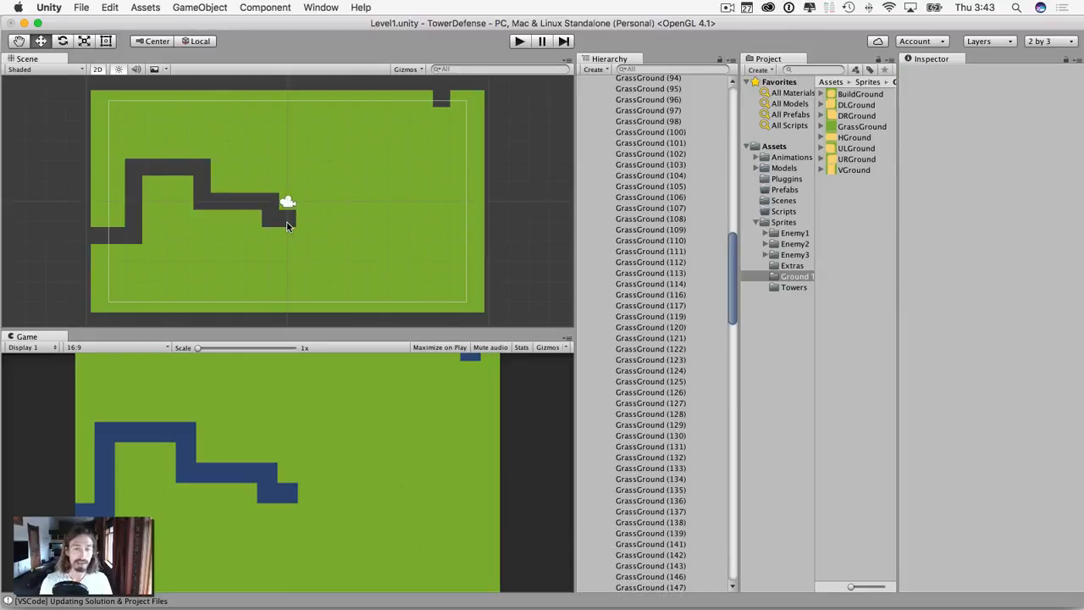
click(298, 219)
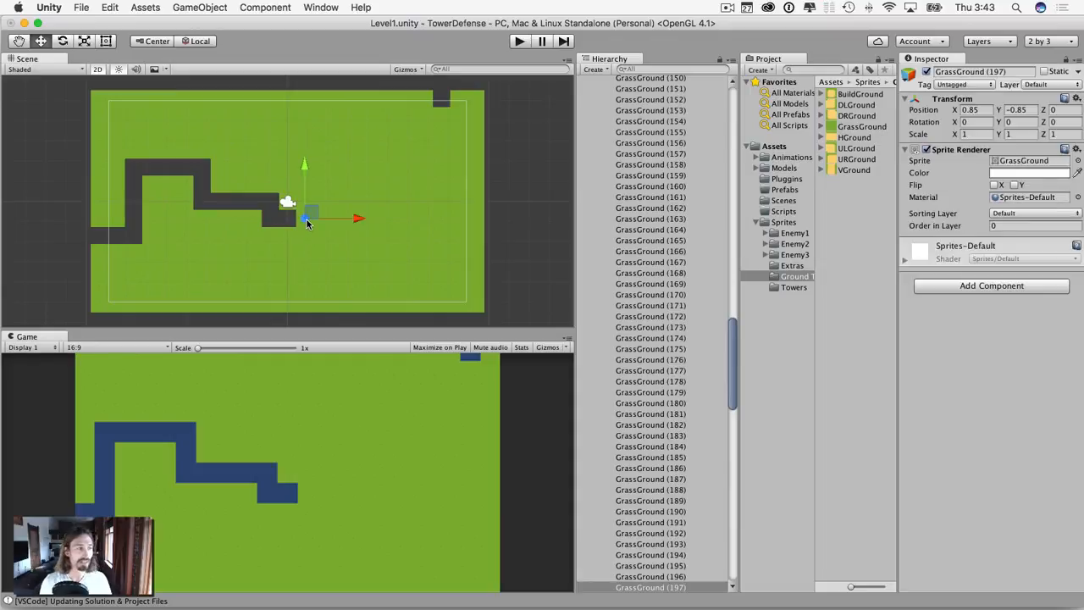
key(super+BackSpace)
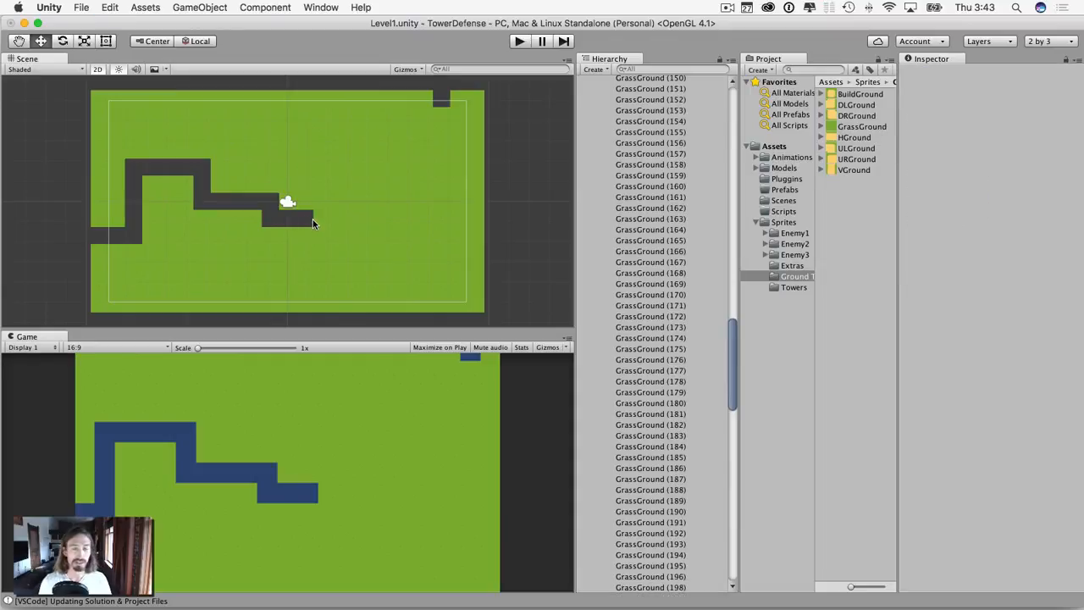
click(317, 220)
key(super+BackSpace)
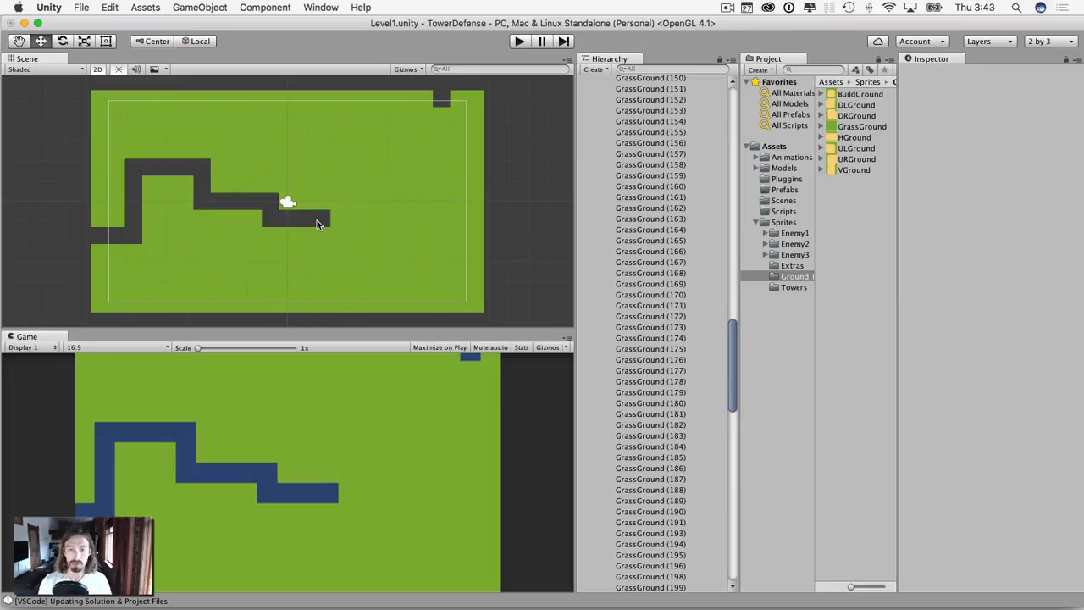
Turn the path gap upward by deleting three grass tiles at X 1.7, from Y 0 to Y 1.7
click(321, 198)
key(super+BackSpace)
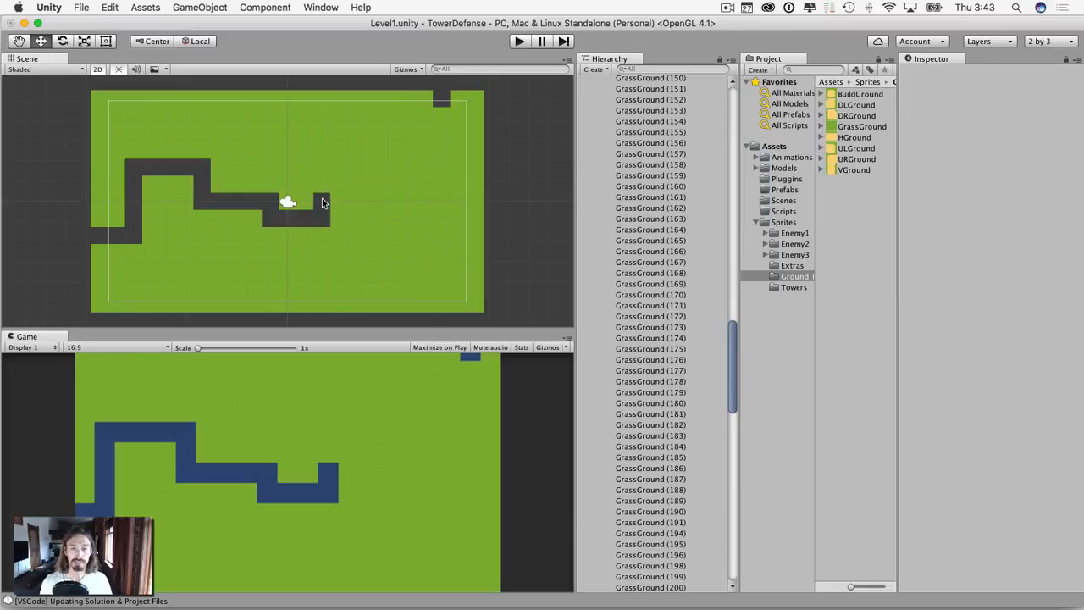
click(322, 188)
key(super+BackSpace)
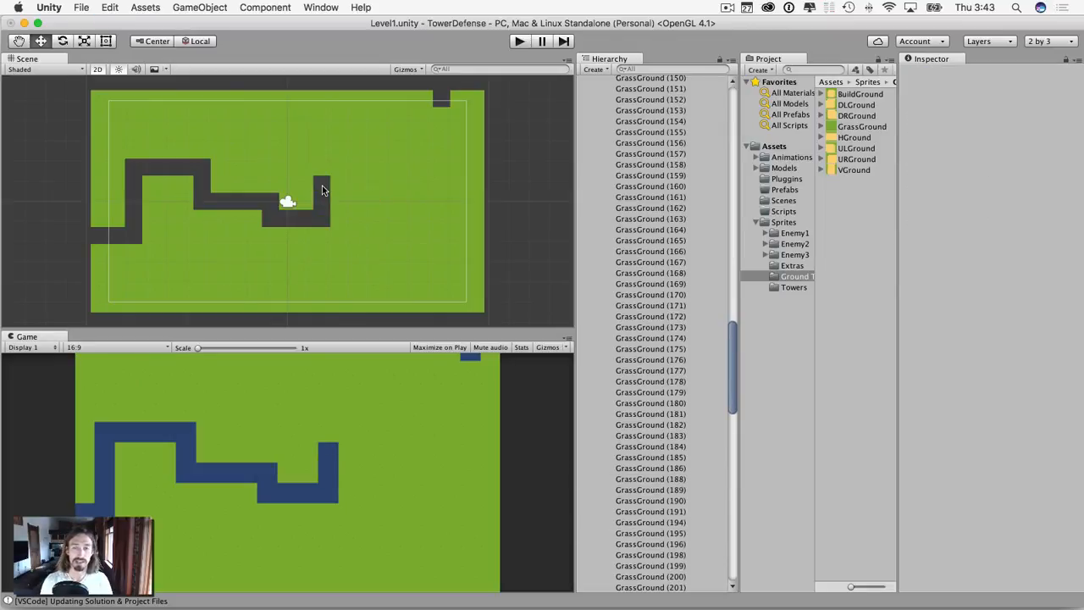
click(320, 173)
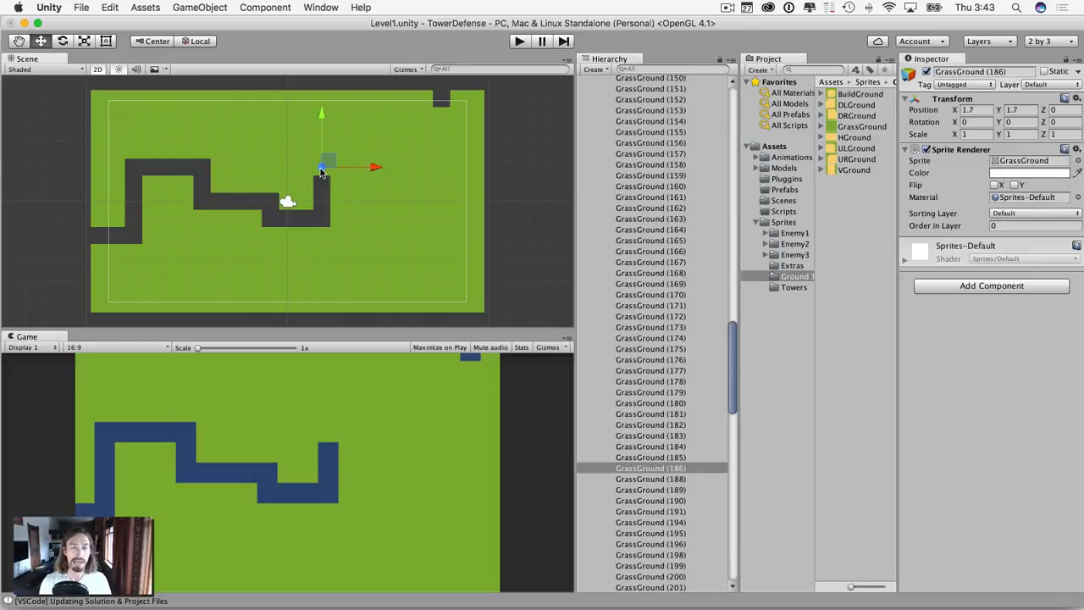
key(super+BackSpace)
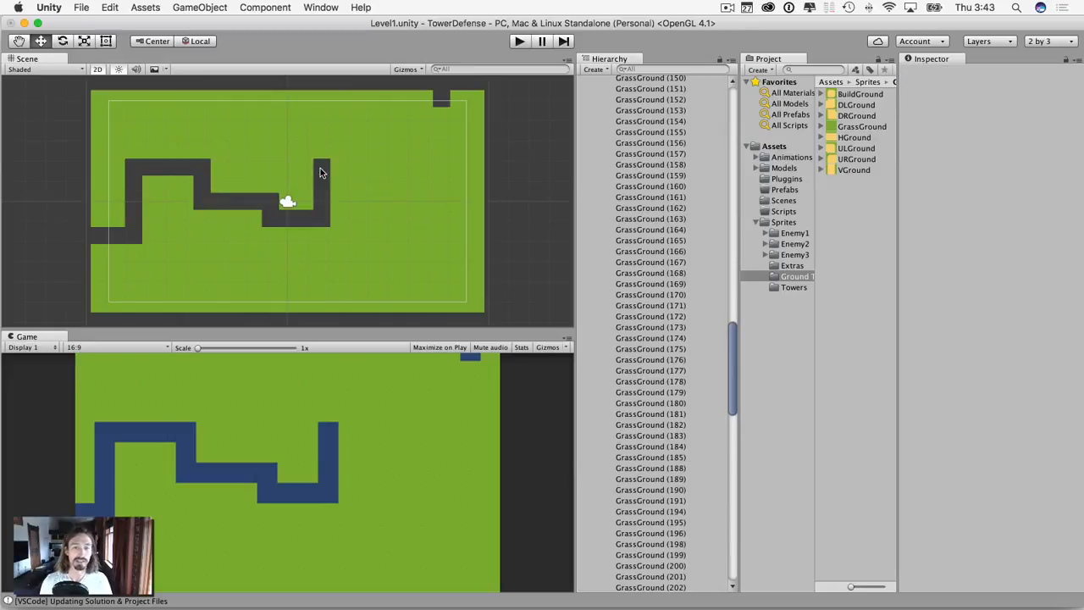
Run the path gap rightward by deleting seven grass tiles along Y 1.7, from X 2.55 to X 7.65
click(340, 166)
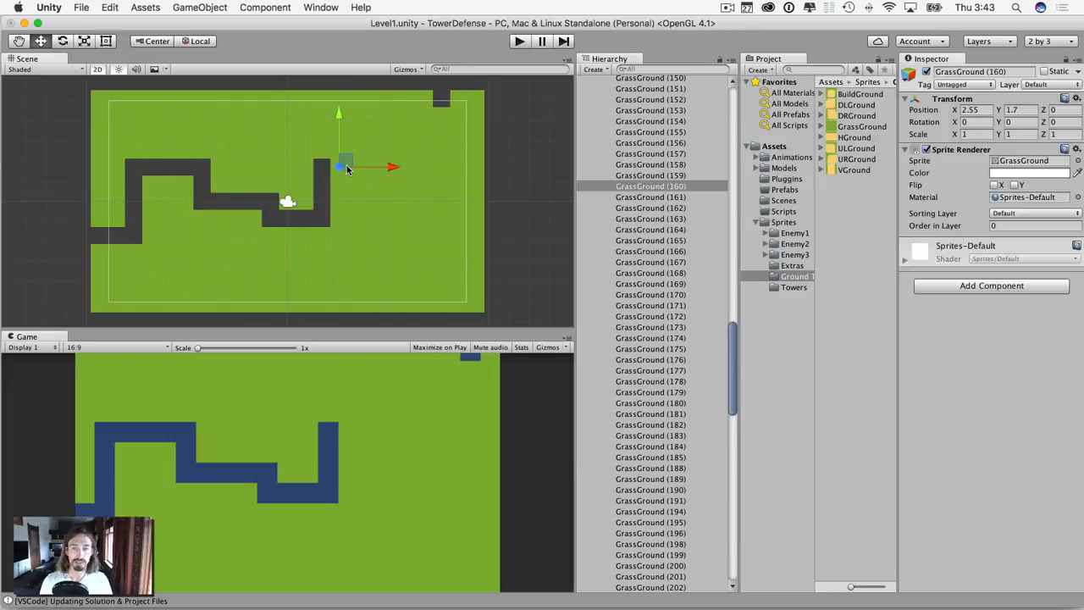
key(super+BackSpace)
click(356, 166)
key(super+BackSpace)
click(372, 166)
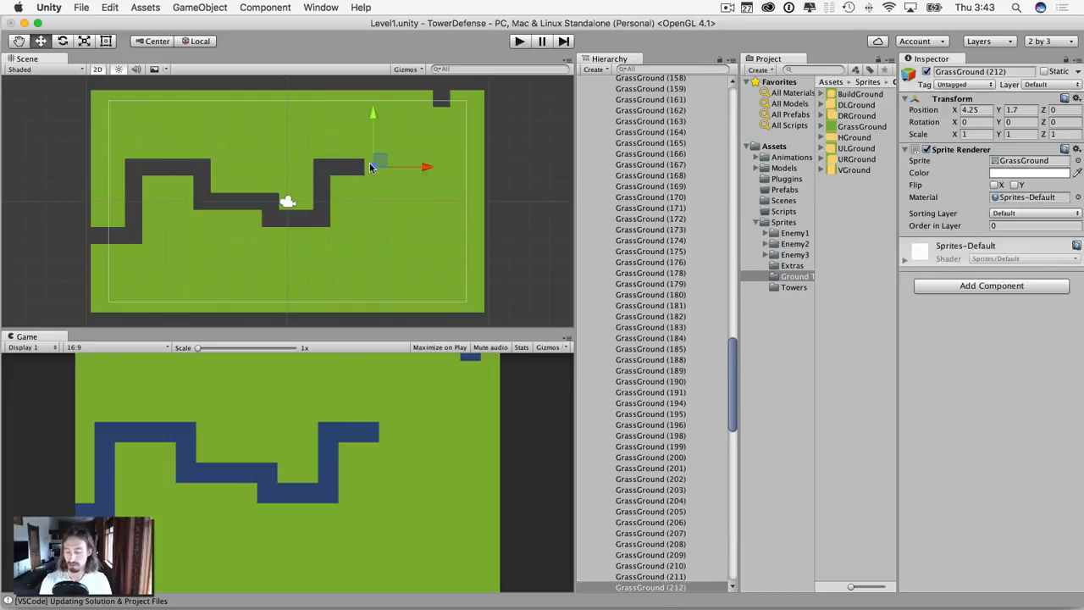
key(super+BackSpace)
click(395, 166)
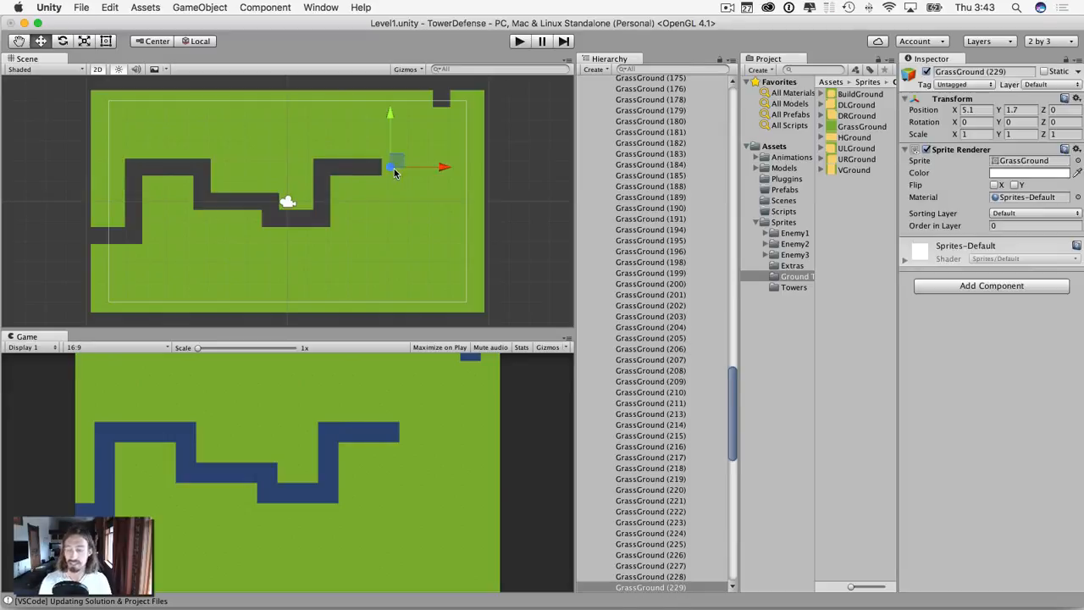
key(super+BackSpace)
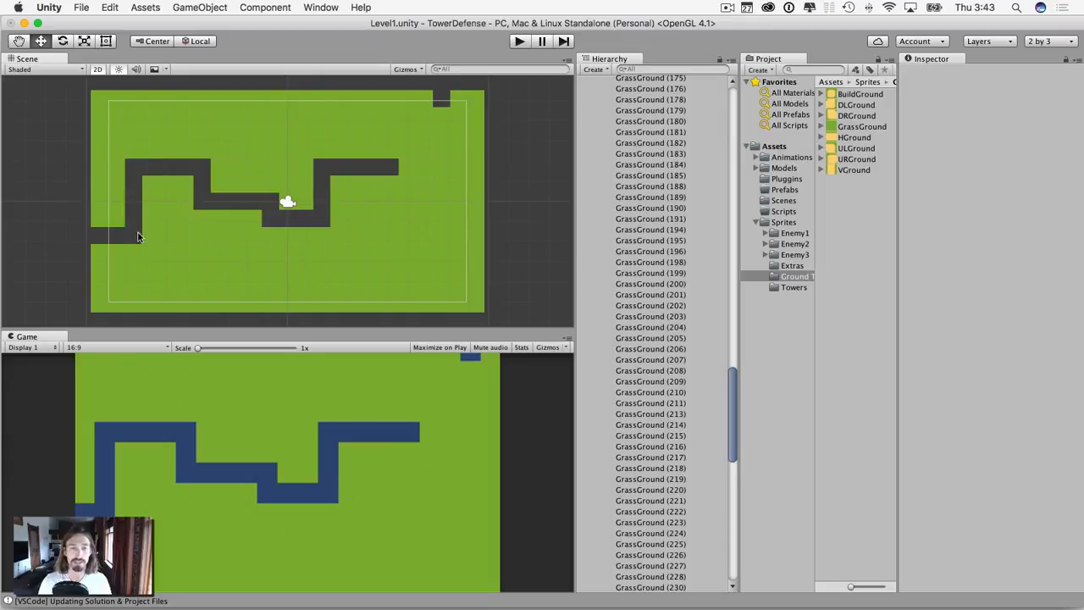
click(408, 171)
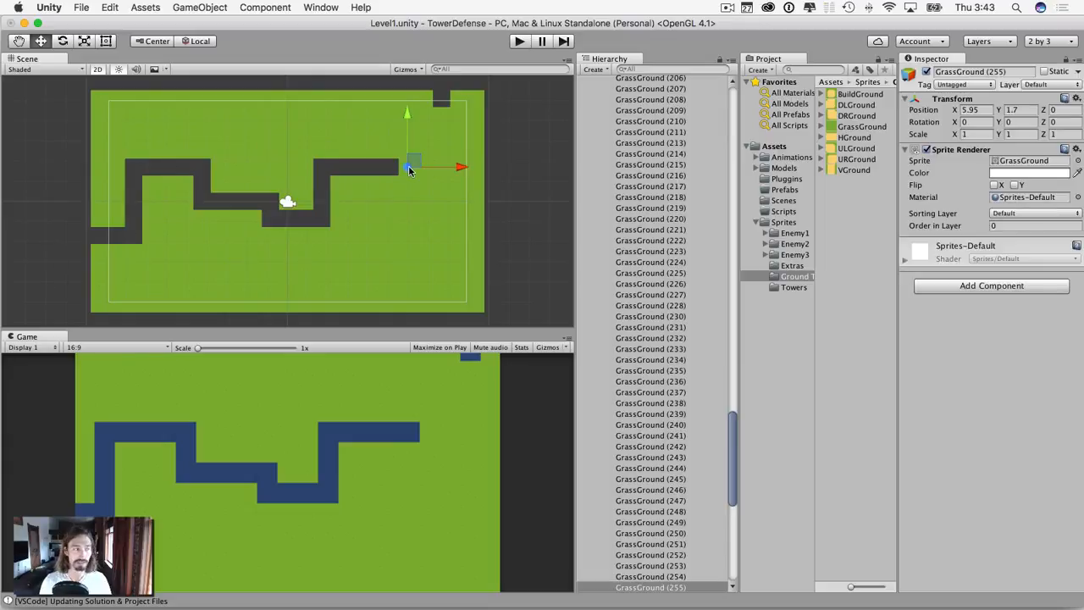
key(super+BackSpace)
click(423, 172)
key(super+BackSpace)
click(440, 163)
key(super+BackSpace)
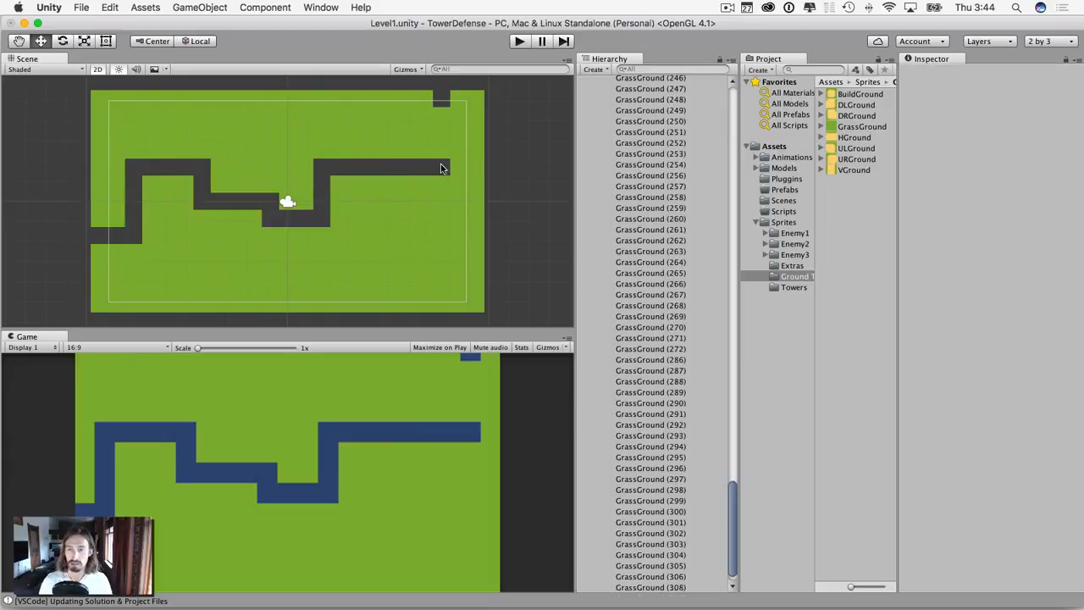
Connect the path gap to the opening in the map's top edge by deleting the three grass tiles between them
click(441, 150)
key(super+BackSpace)
click(440, 135)
key(super+BackSpace)
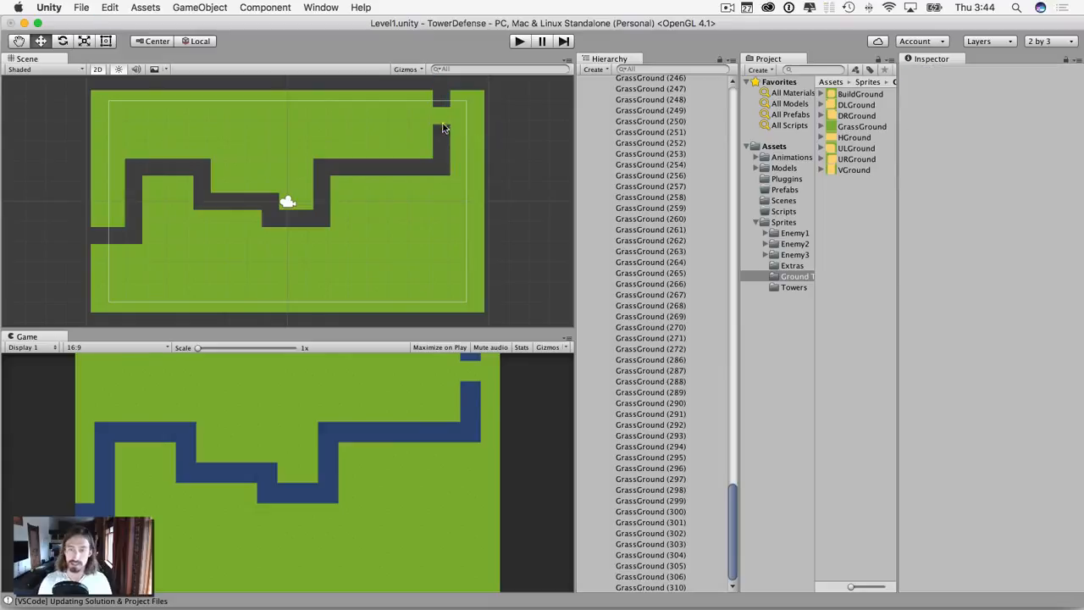
click(441, 120)
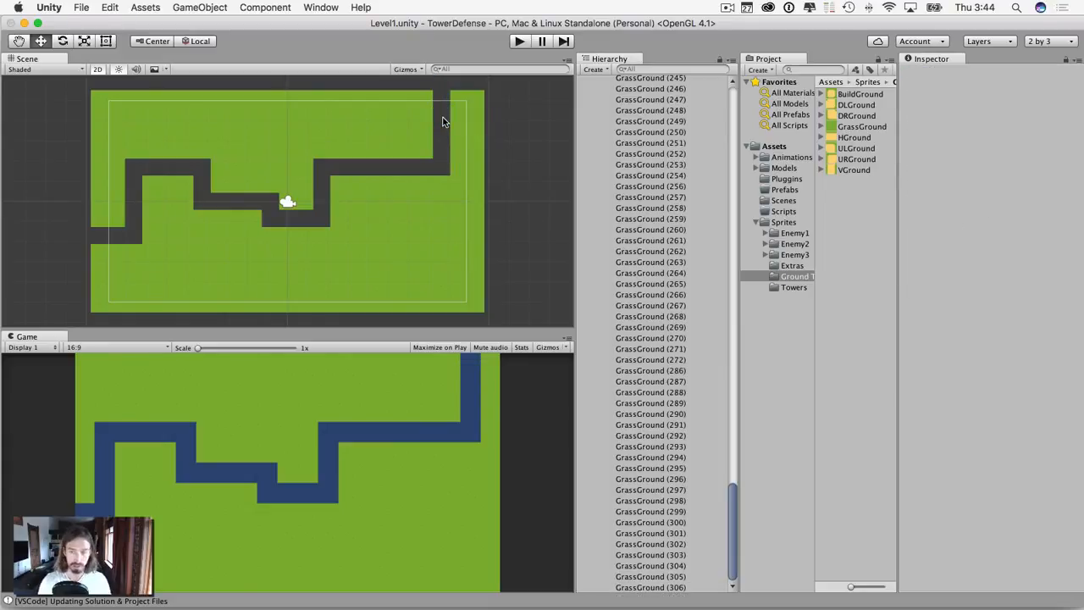
Collapse the Ground group and create an empty child object named Path under Map1
scroll(626, 193, up, 20)
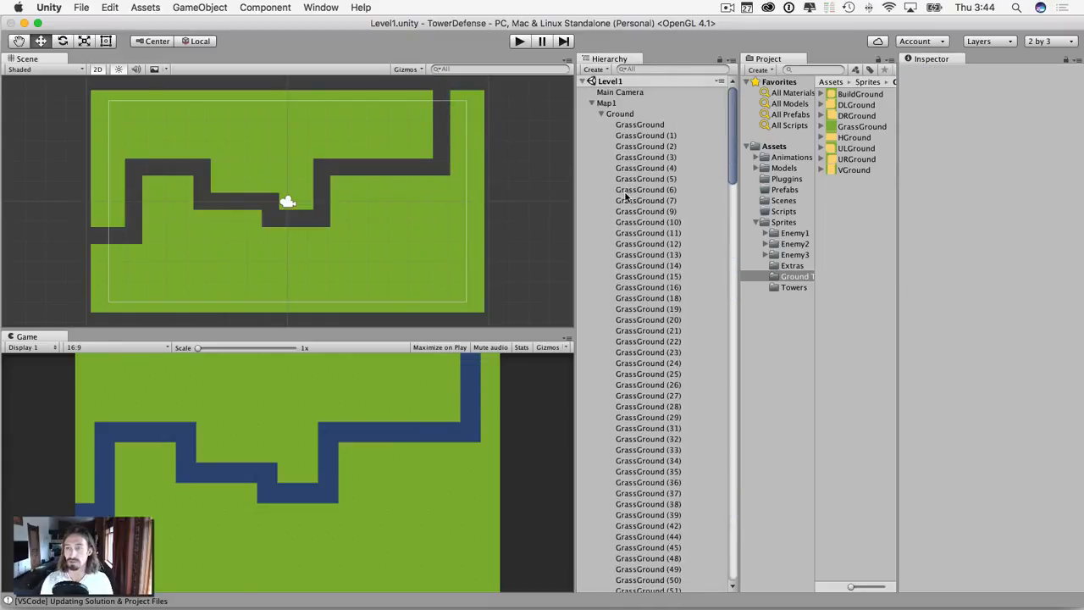
click(602, 115)
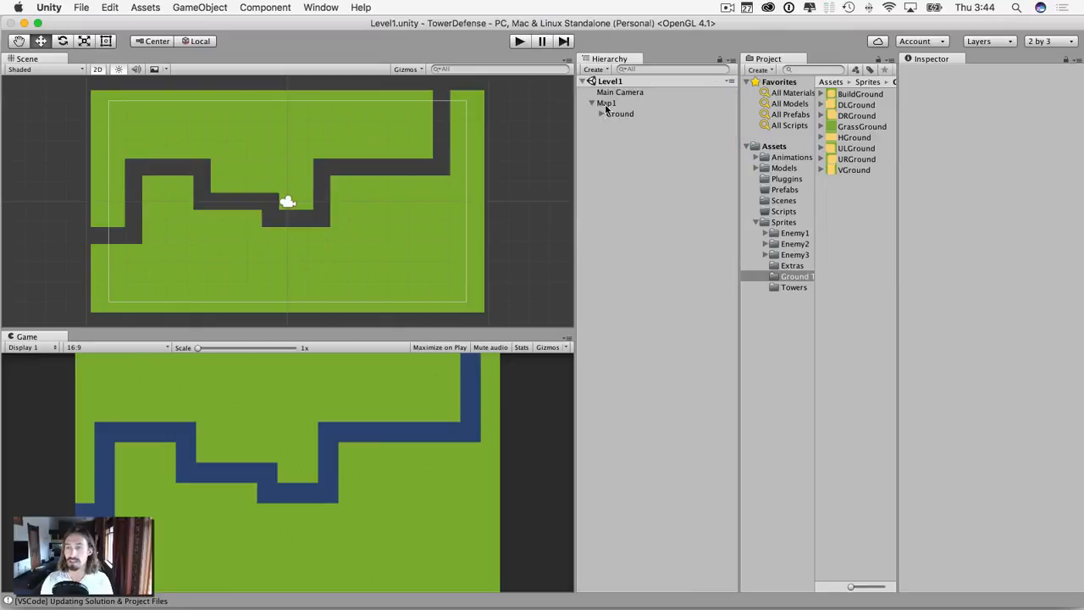
right_click(605, 105)
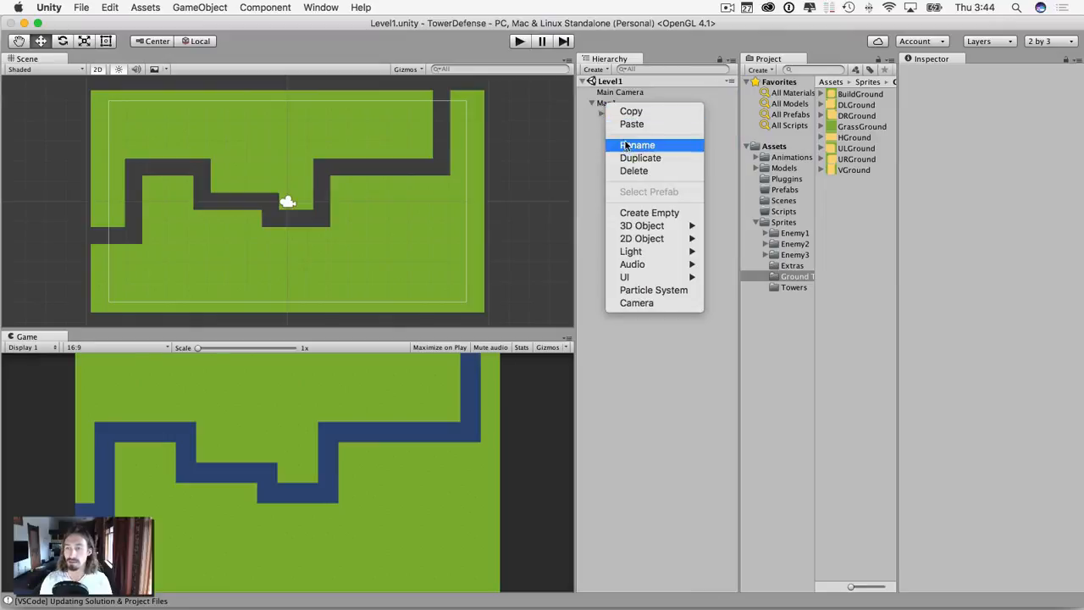
click(595, 175)
click(604, 106)
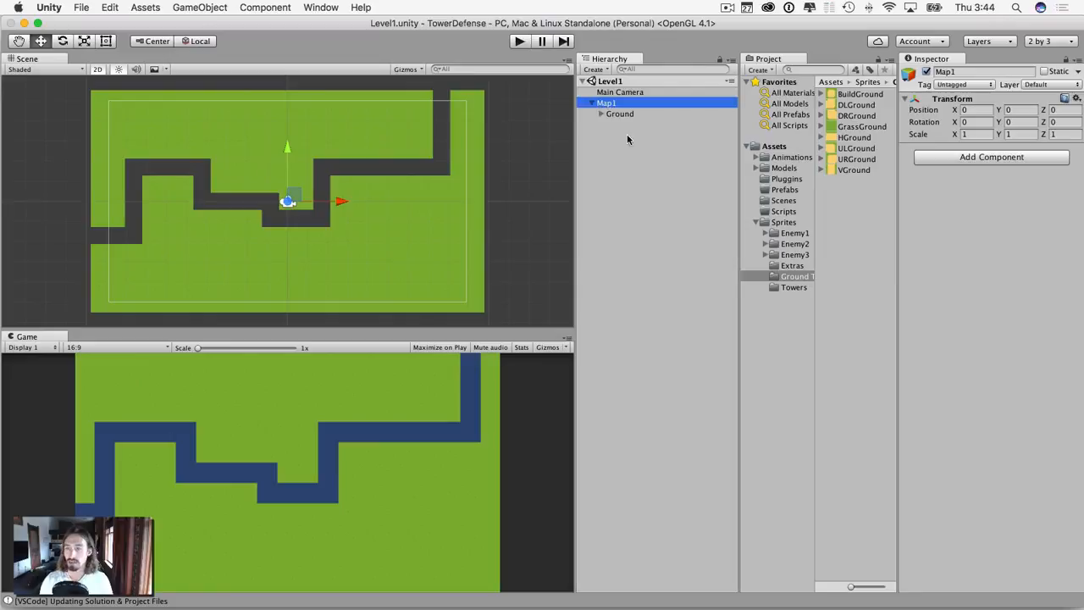
click(615, 135)
right_click(606, 105)
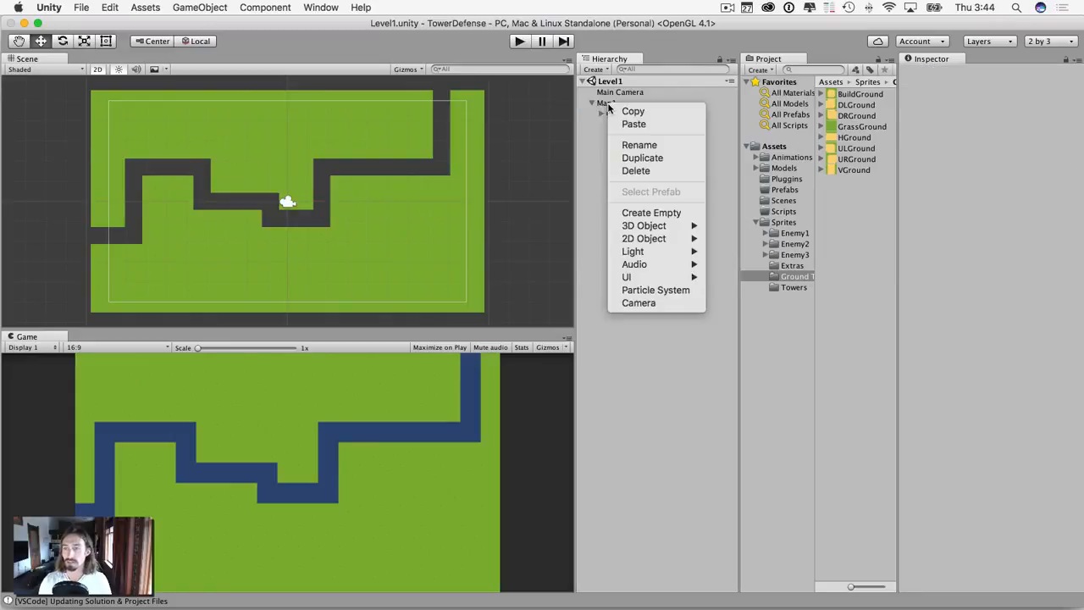
click(653, 213)
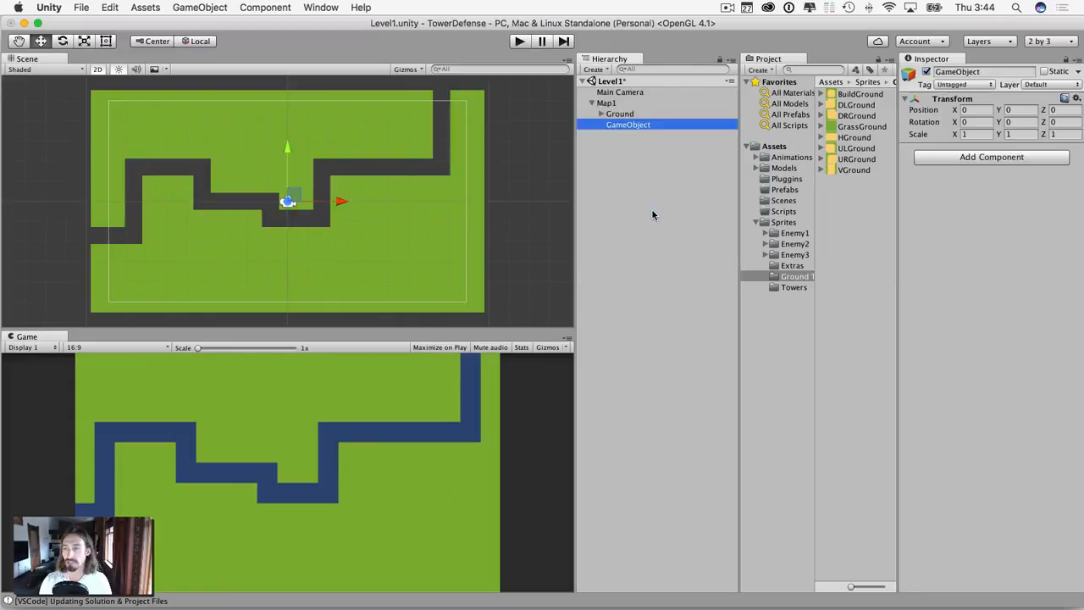
click(622, 126)
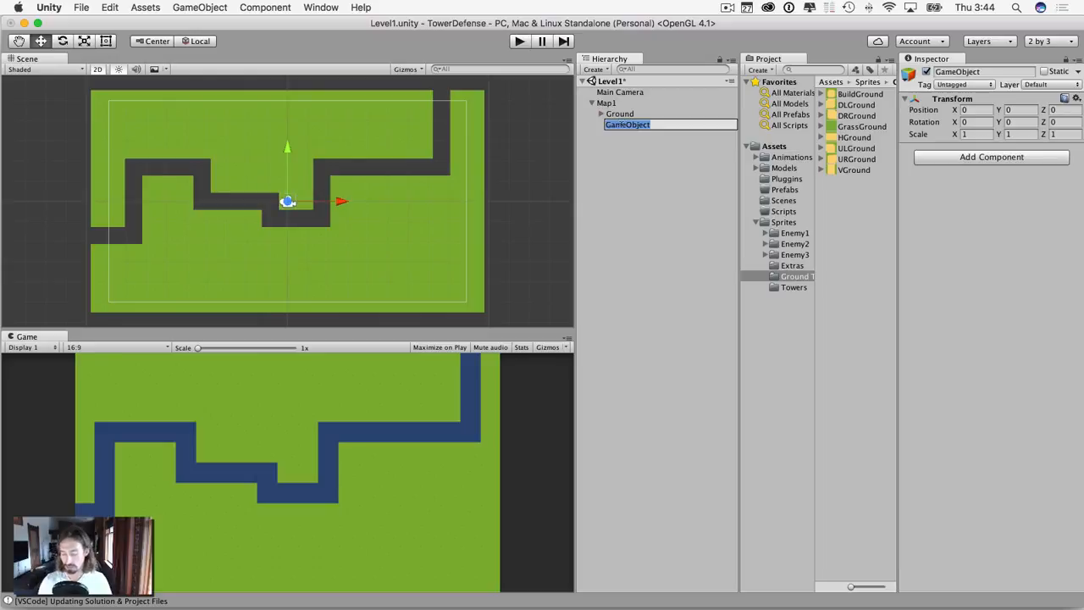
text(Path)
key(Return)
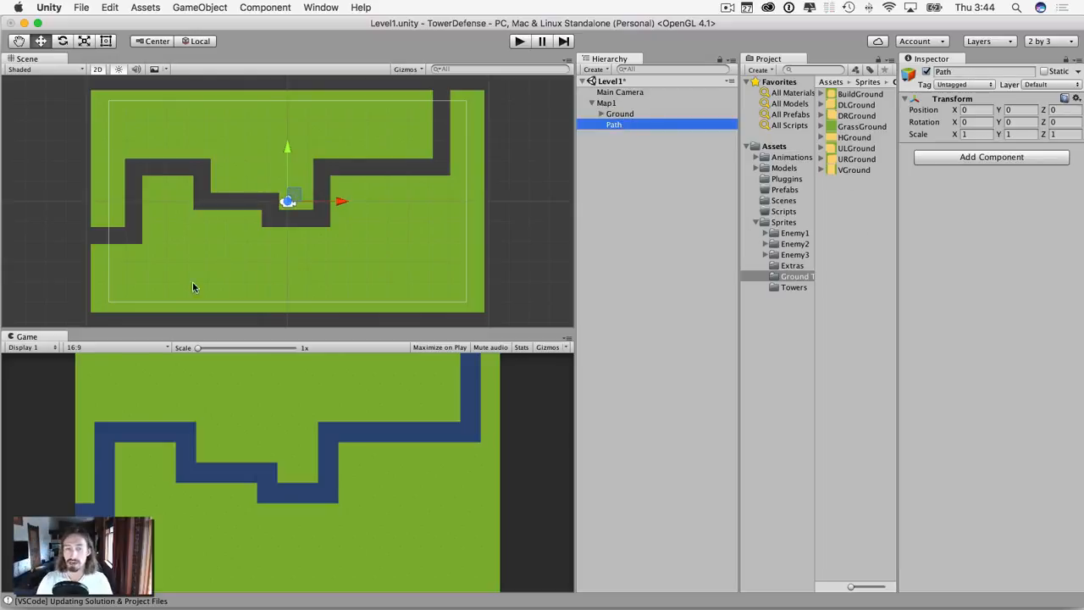
Preview the BuildGround and DLGround sprites, enlarging the preview to examine the road shape
click(784, 278)
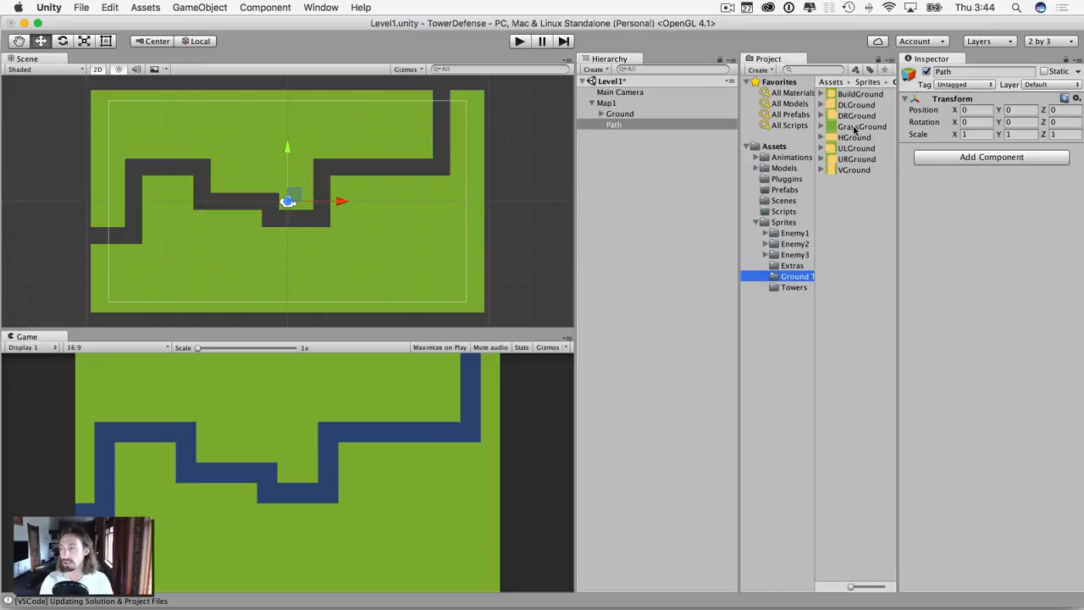
click(852, 97)
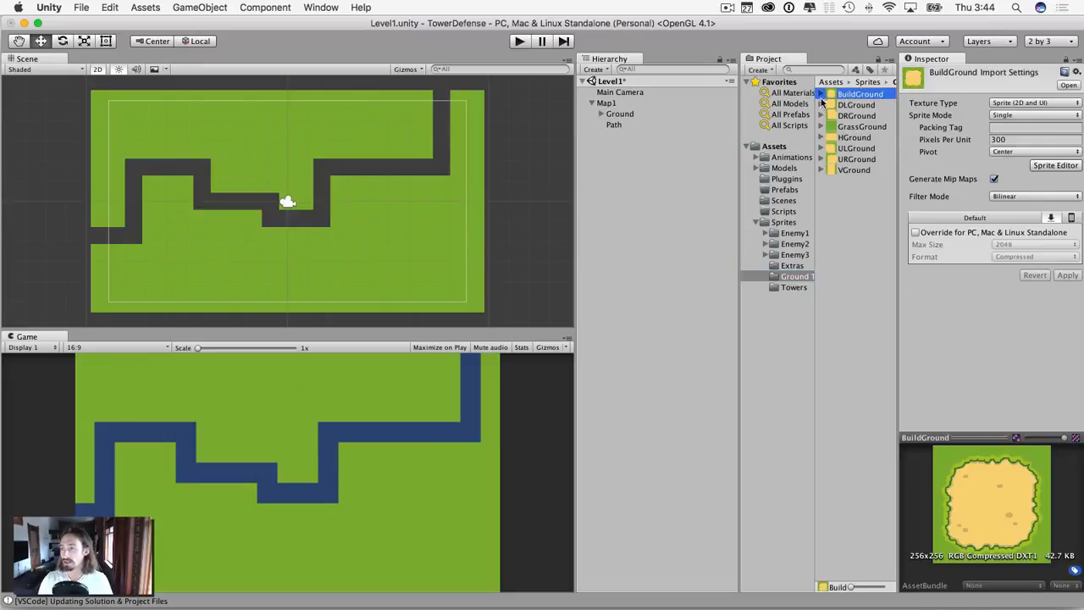
click(856, 104)
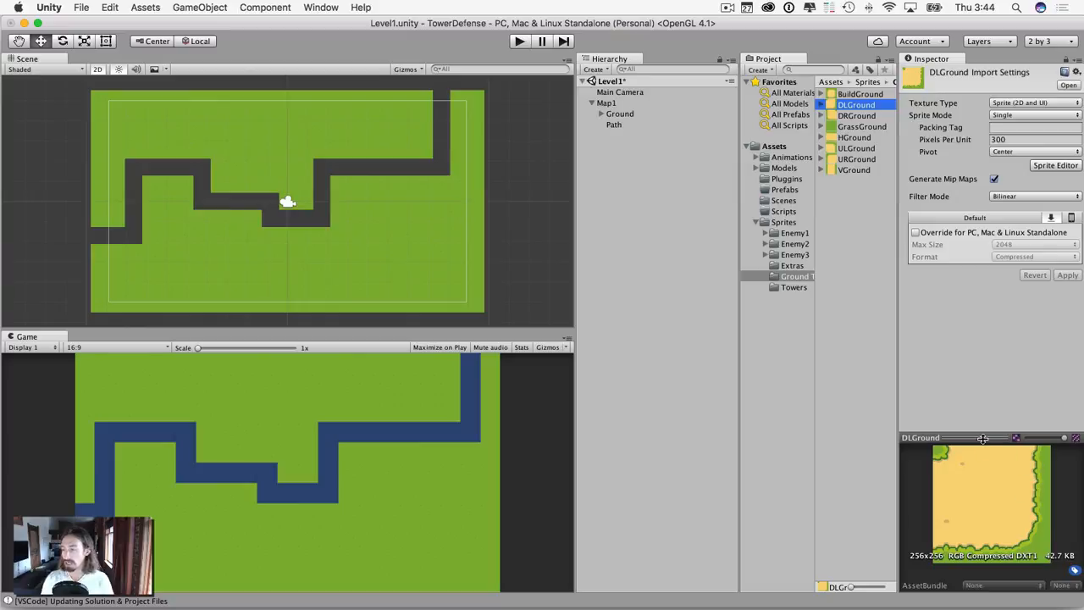
drag(980, 437, 955, 403)
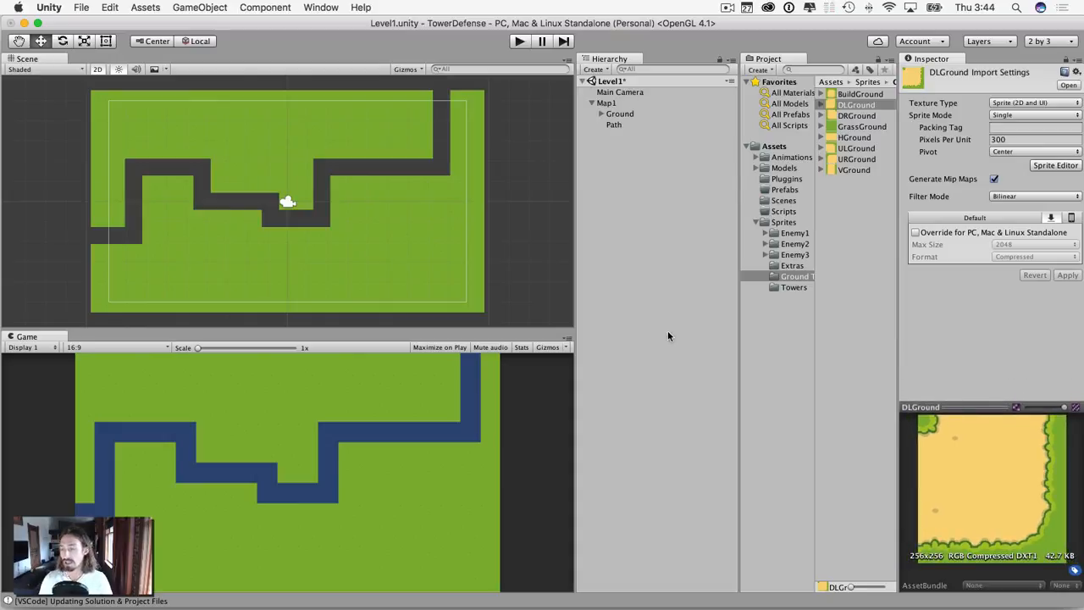
Lay two HGround tiles and a DLGround corner tile at Y about -1.69, from the map's left edge to the path's first upward turn
click(856, 139)
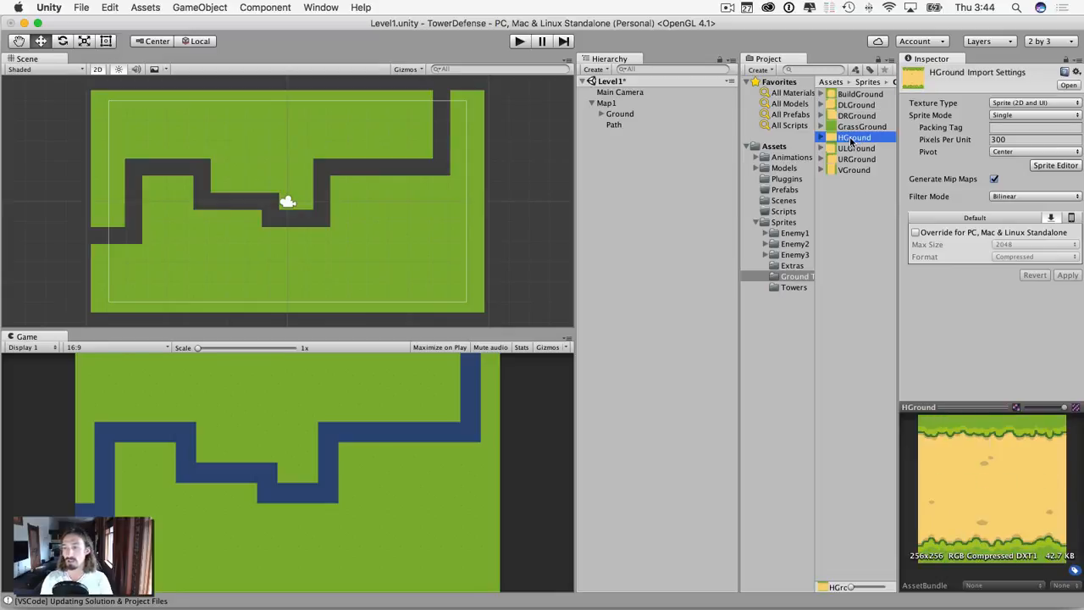
drag(852, 139, 99, 236)
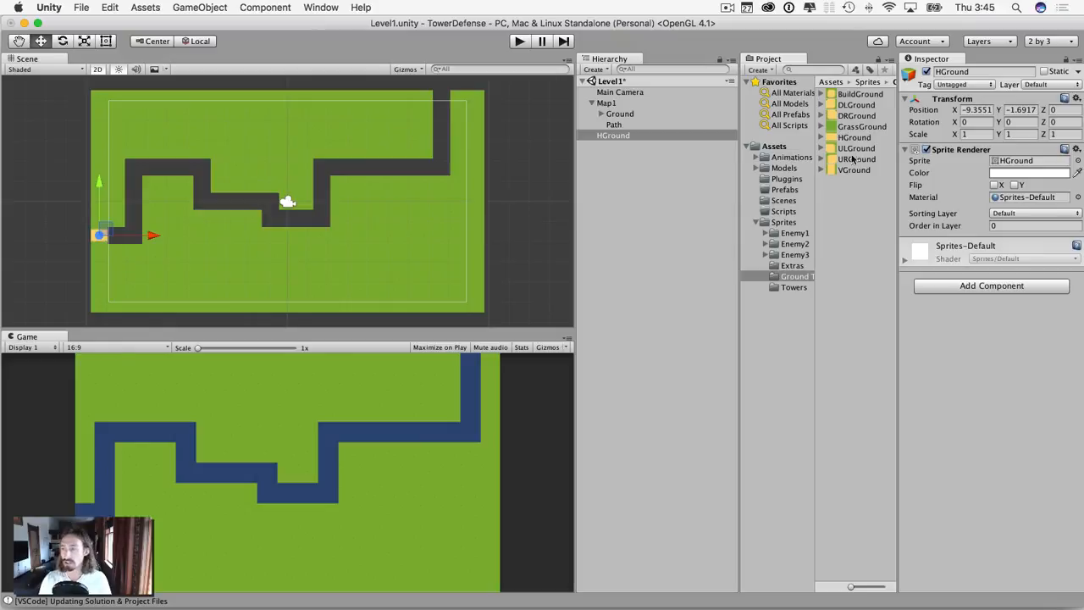
drag(853, 138, 117, 236)
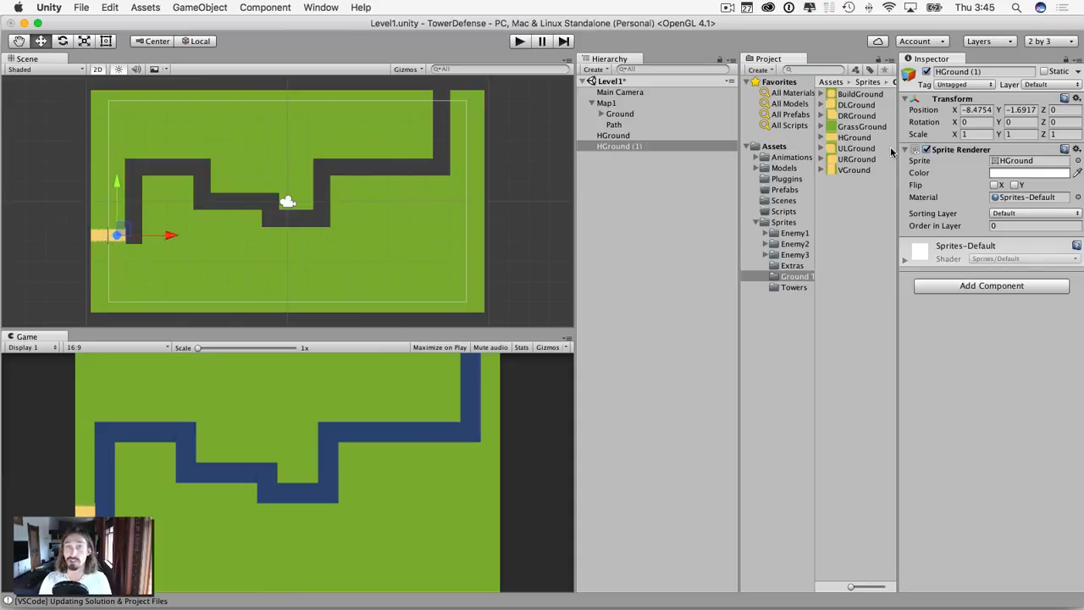
click(853, 106)
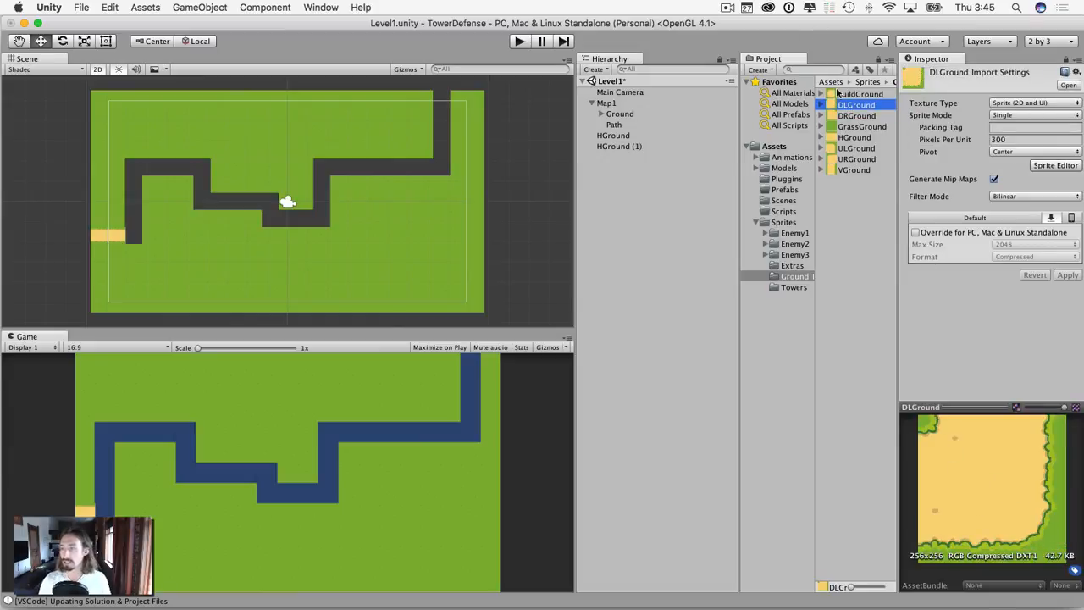
drag(847, 105, 134, 235)
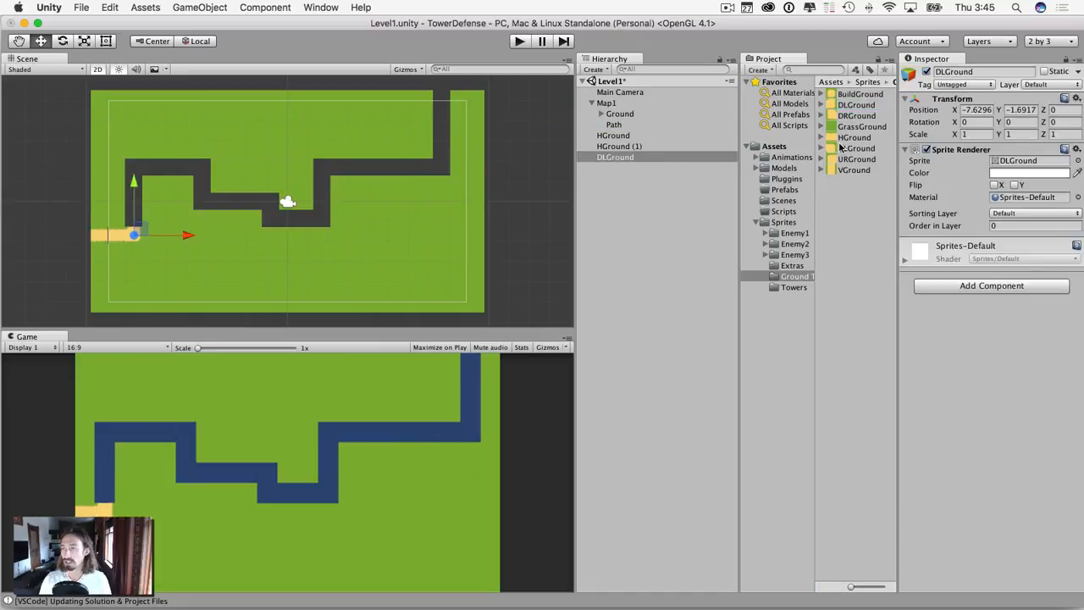
Lay two VGround tiles at X about -7.65 above the first DLGround corner, up to Y about 0.1
drag(851, 170, 133, 222)
drag(852, 169, 133, 198)
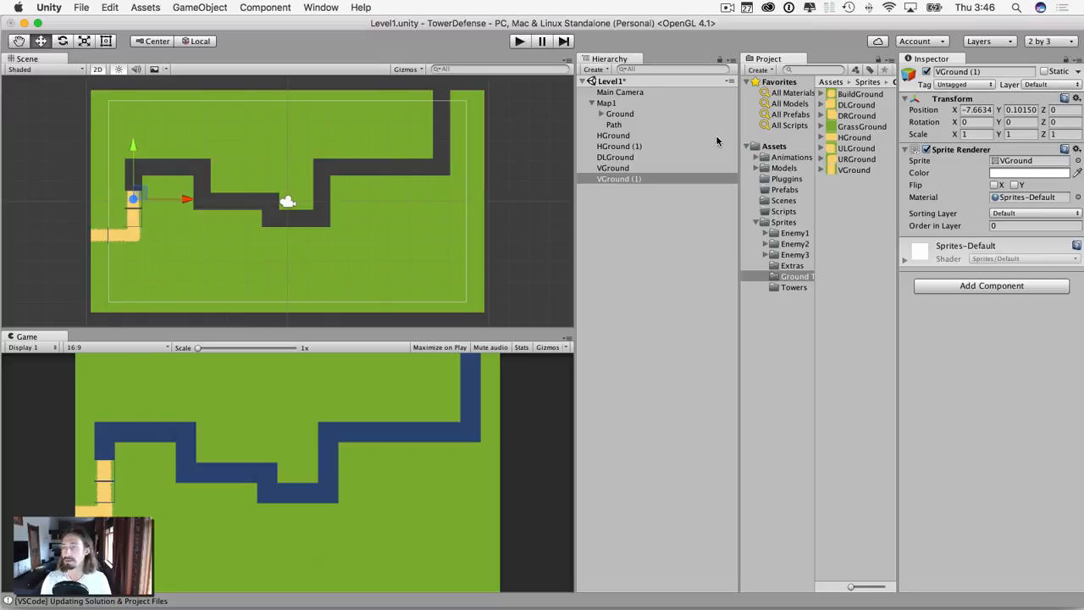
Add a new layer named CollisionLayer as User Layer 8 in the project's Tags & Layers settings
click(1042, 85)
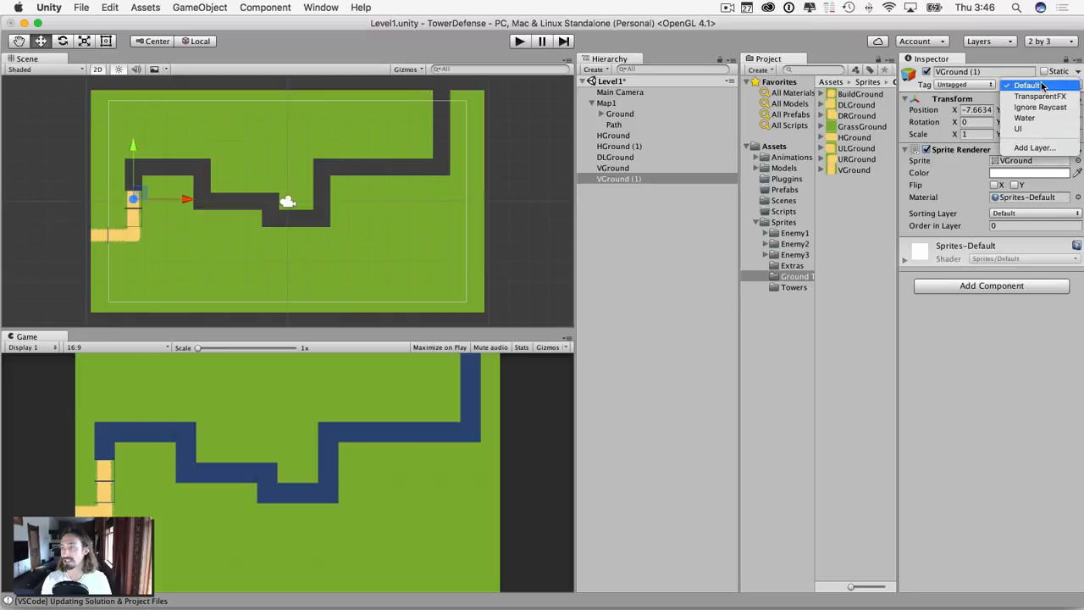
click(1028, 148)
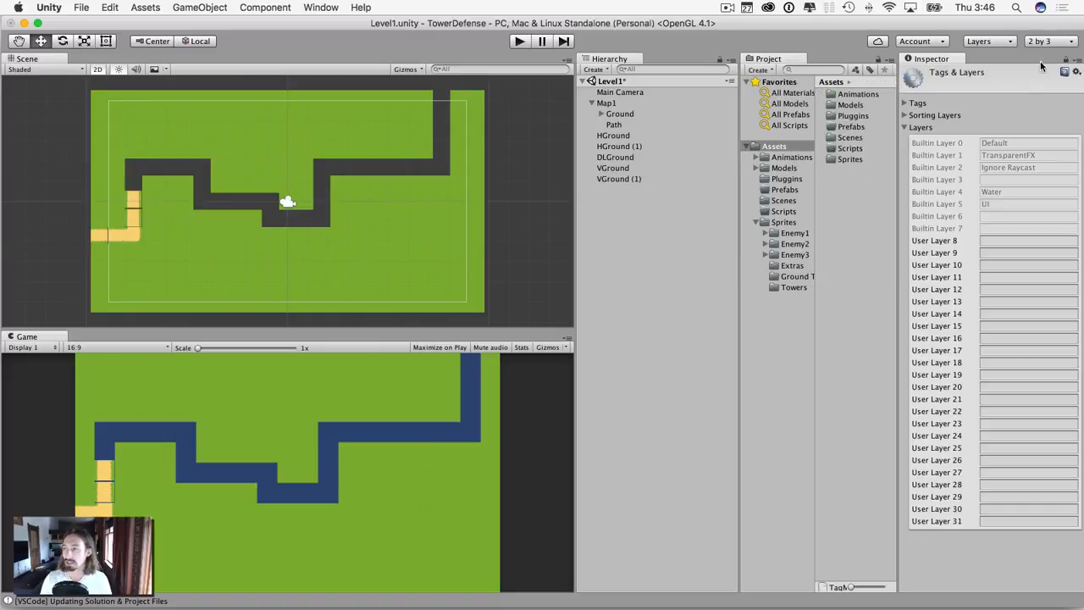
click(991, 241)
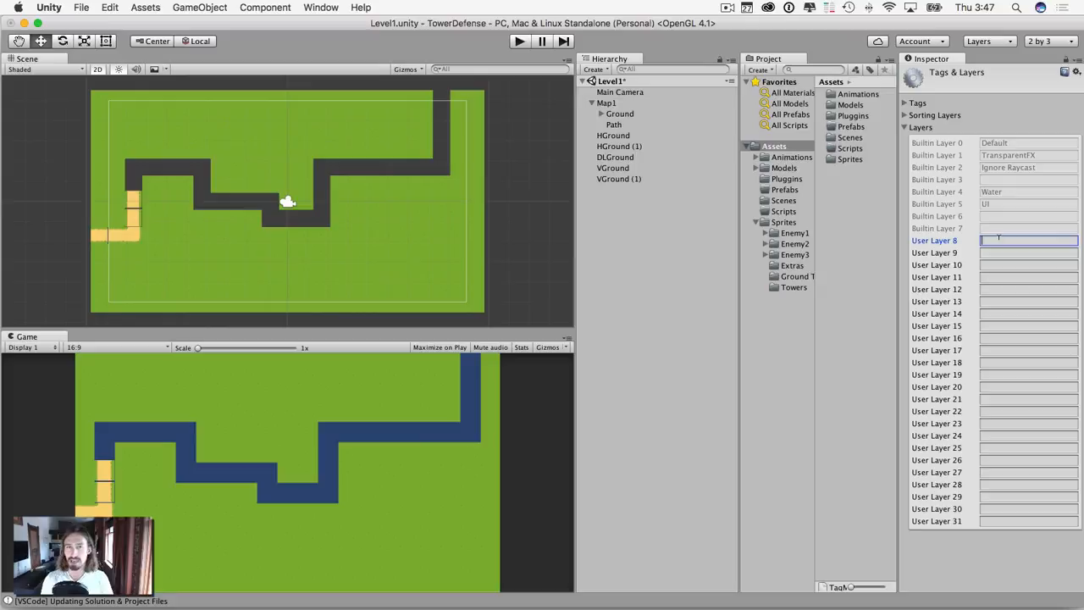
text(Collis)
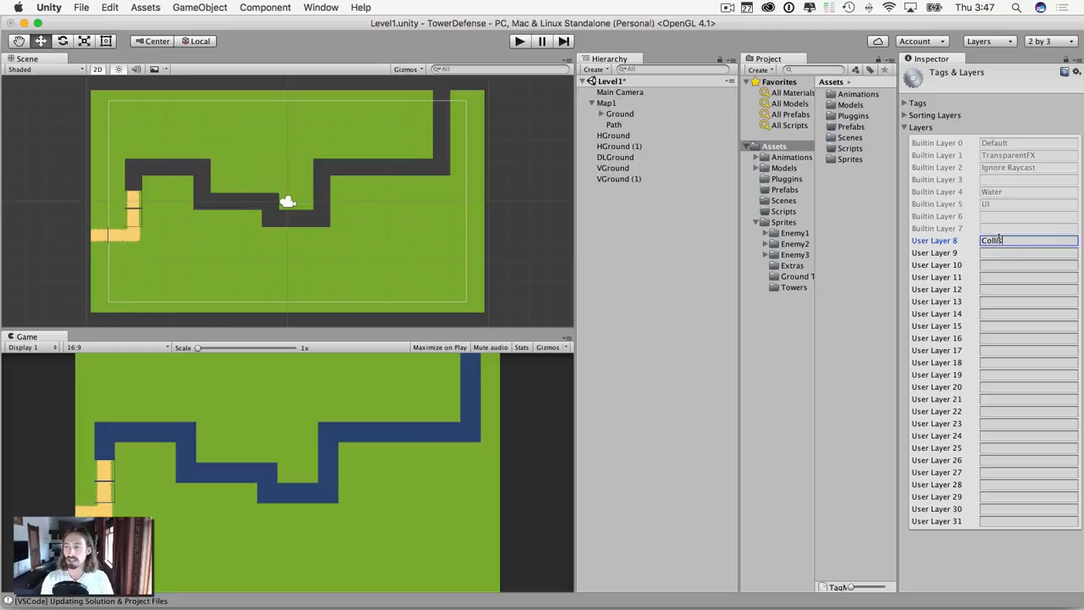
text(ionLayer)
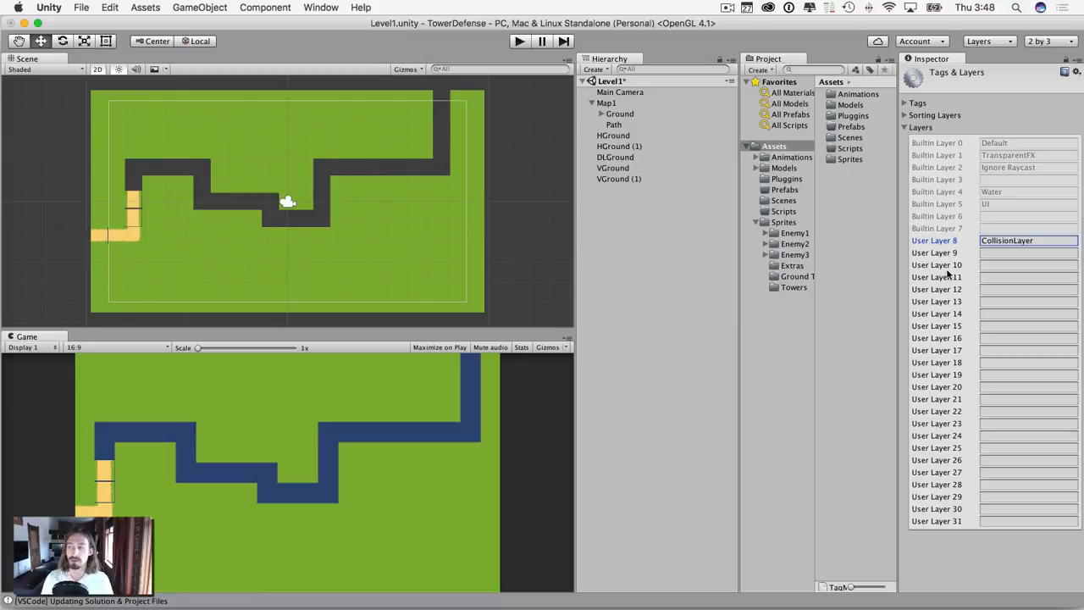
double_click(1036, 240)
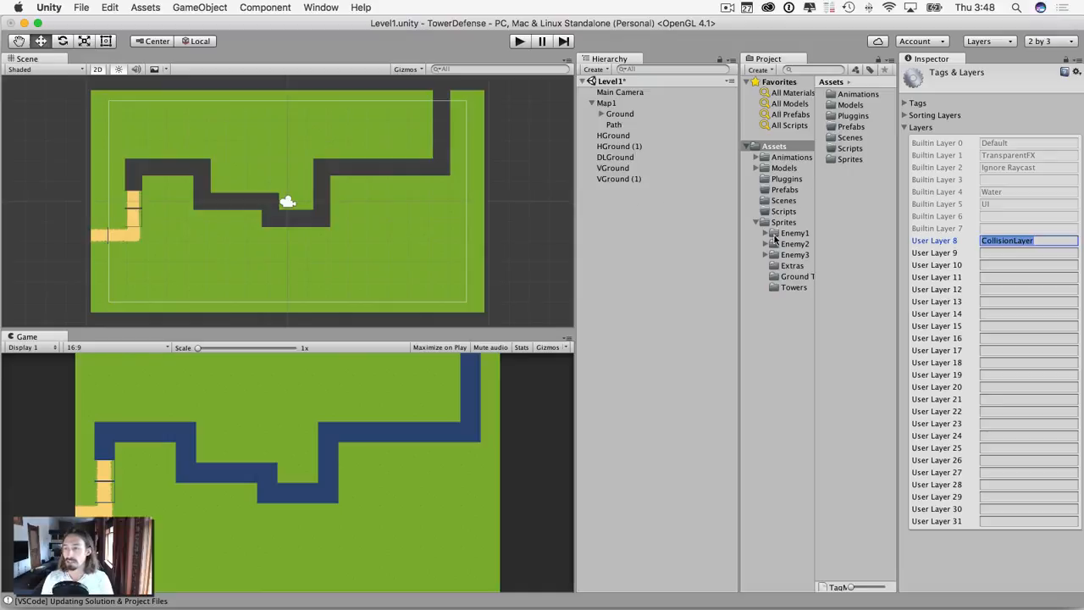
From the ground sprites folder, continue the road with a VGround, a URGround corner, three HGround tiles, a ULGround corner and a VGround tile heading down
click(790, 277)
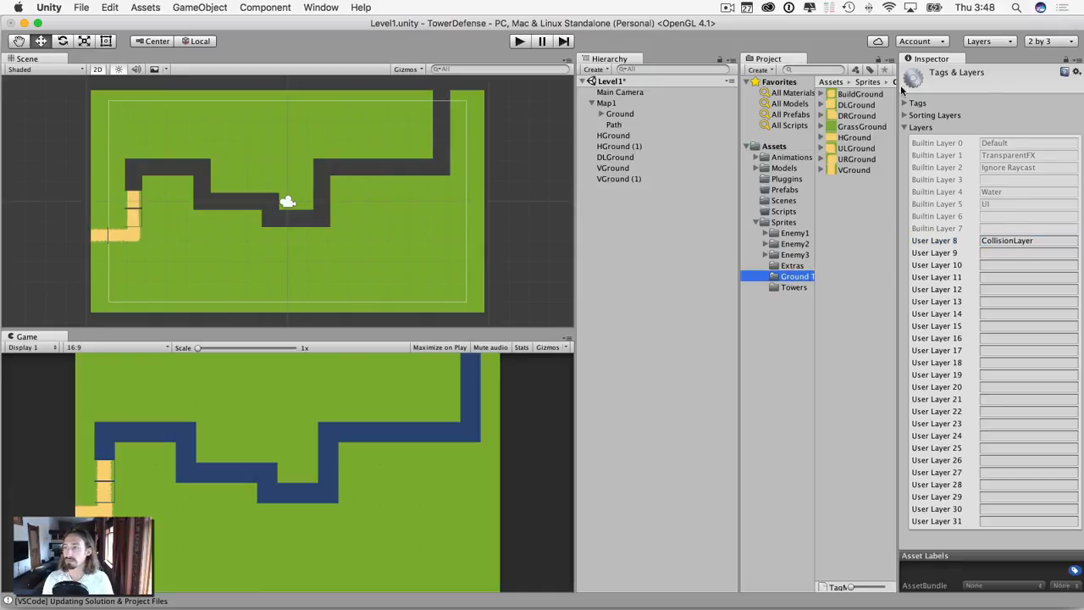
click(850, 159)
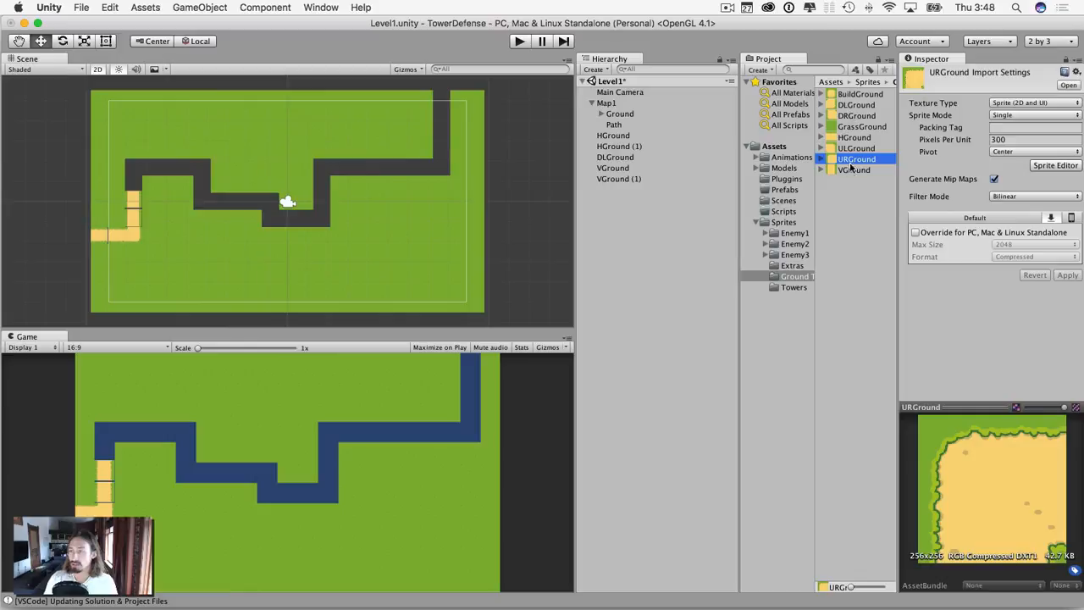
drag(851, 168, 134, 181)
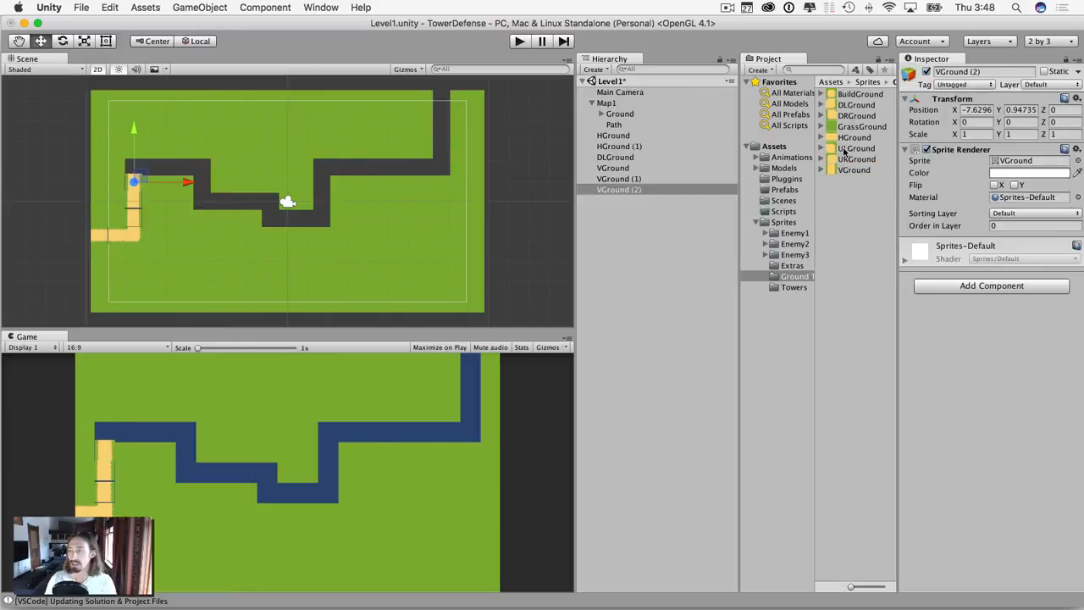
drag(855, 159, 152, 167)
drag(855, 138, 204, 167)
drag(850, 172, 201, 185)
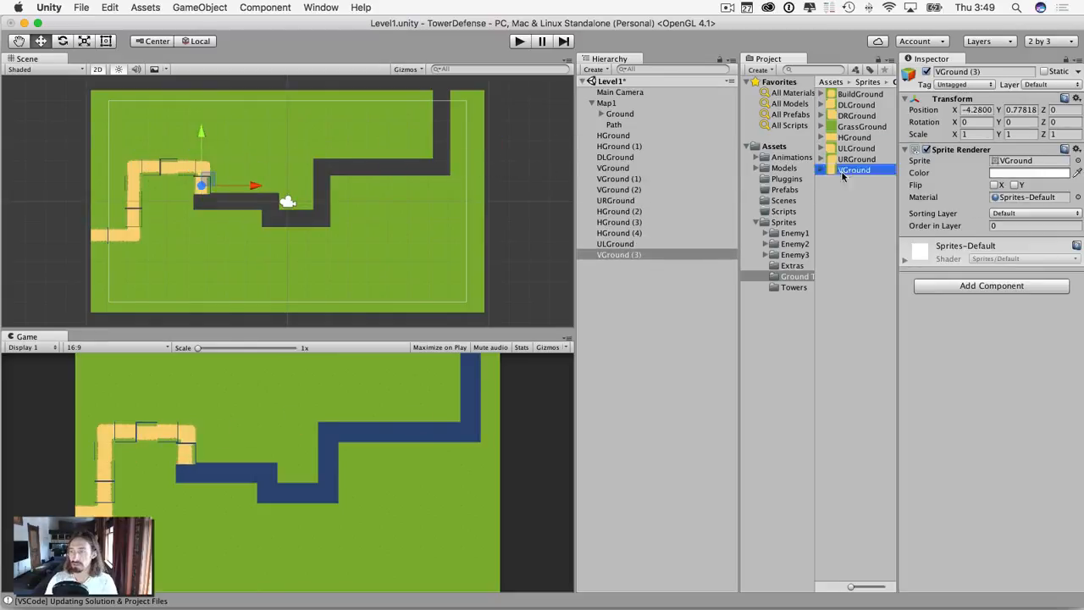
Fill the map's middle section with DRGround, three HGround, ULGround, DRGround, two HGround and a DLGround corner at about X 1.74, Y -0.85
drag(848, 114, 202, 201)
drag(853, 138, 269, 204)
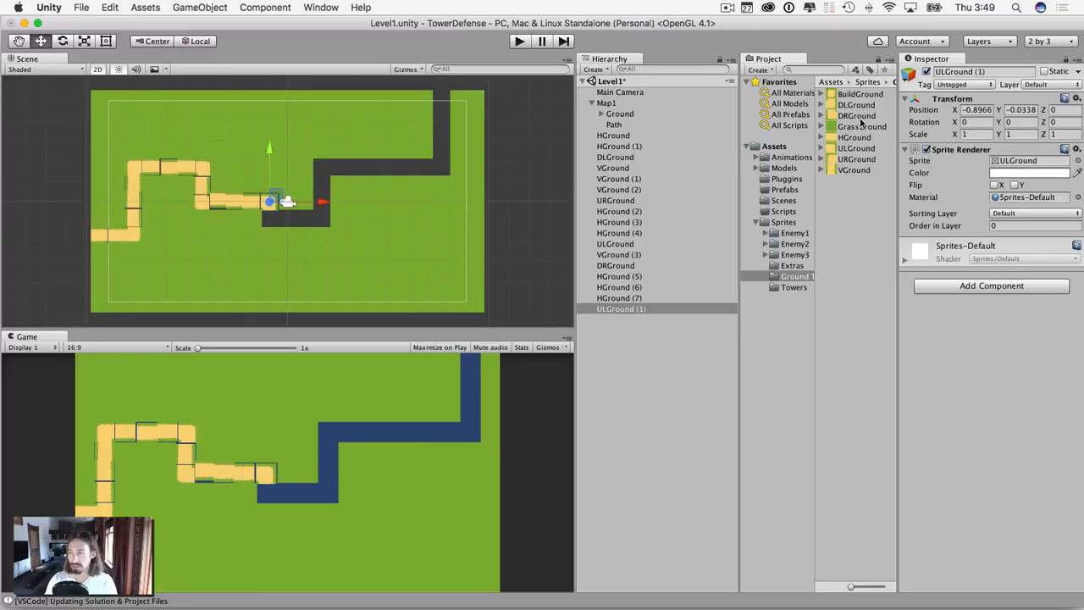
drag(855, 116, 270, 219)
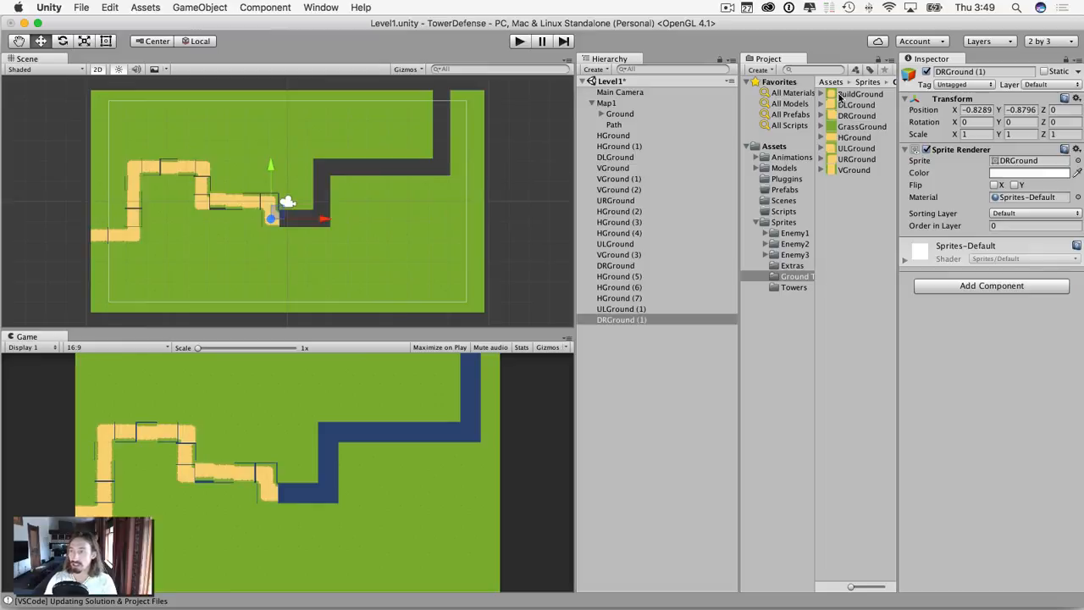
drag(857, 138, 287, 213)
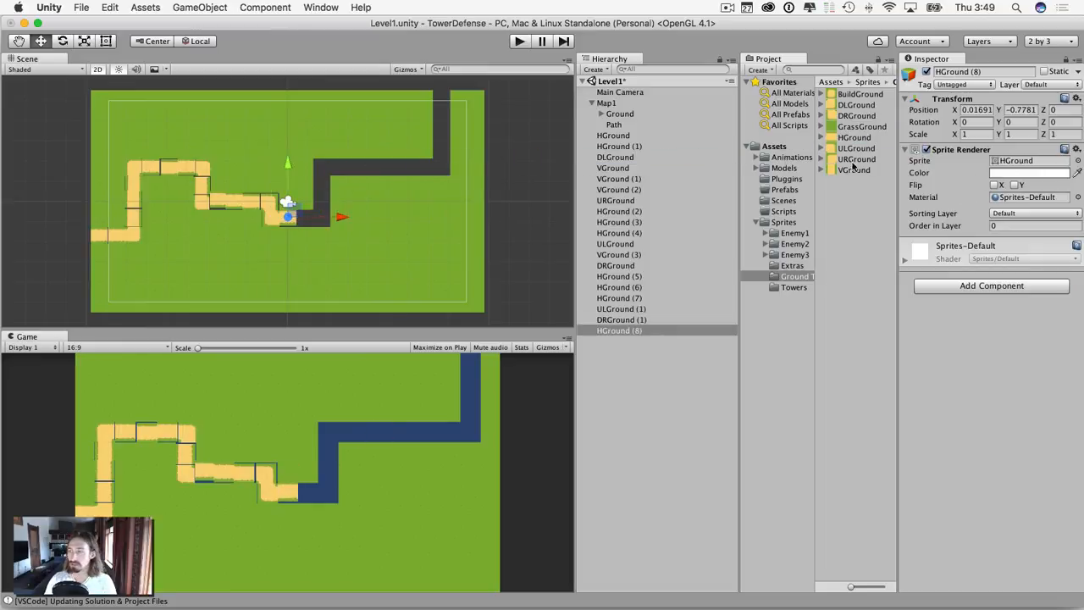
drag(853, 137, 305, 218)
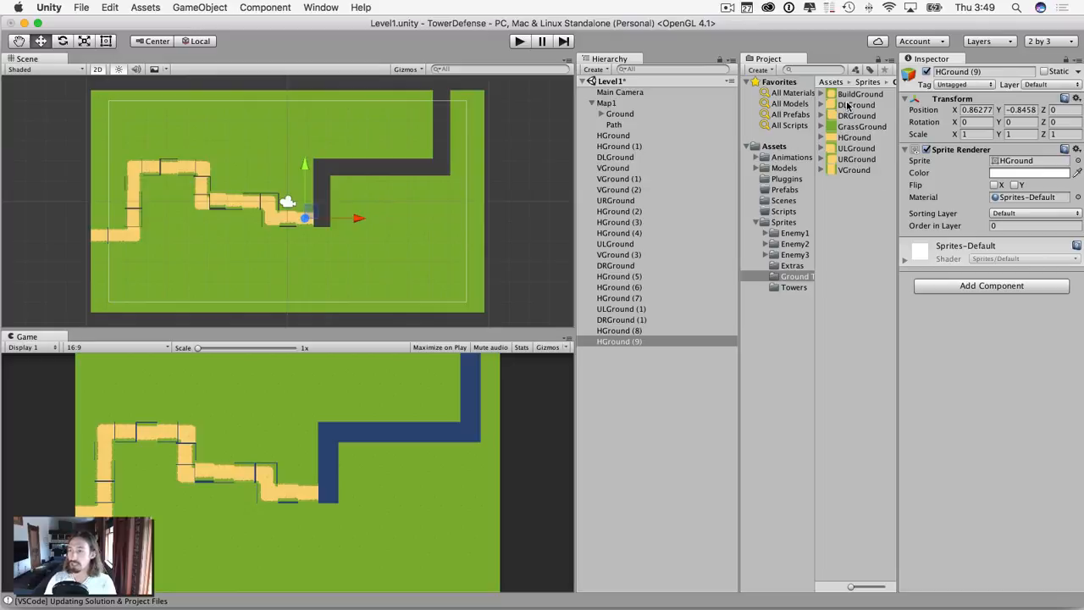
drag(847, 104, 323, 218)
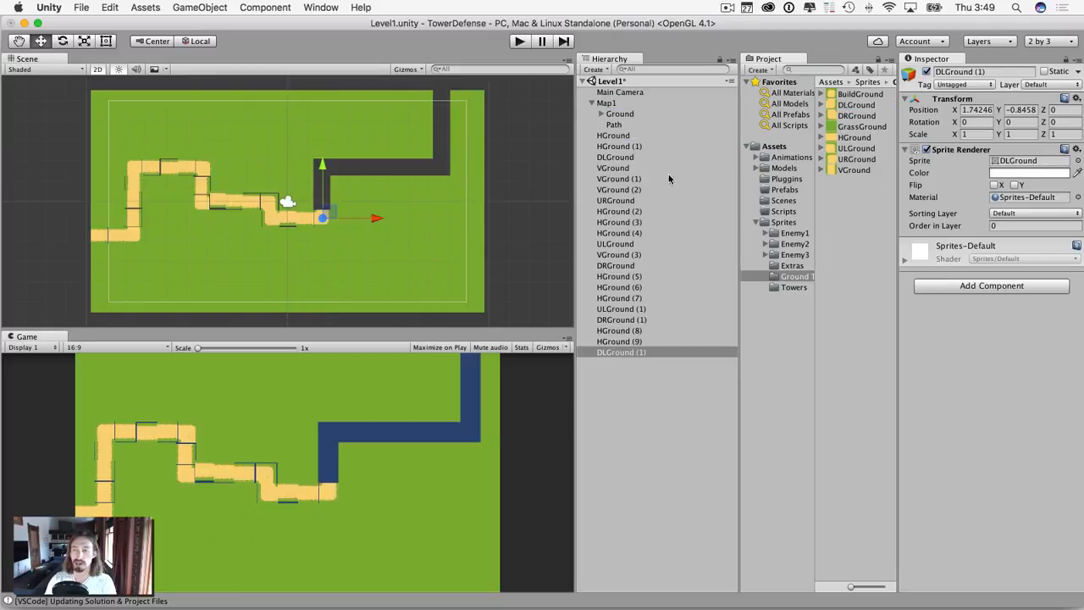
Extend the road up with two VGround tiles and a URGround corner, and across with six HGround tiles to a DLGround corner at X about 7.6
drag(851, 169, 322, 200)
drag(855, 175, 321, 183)
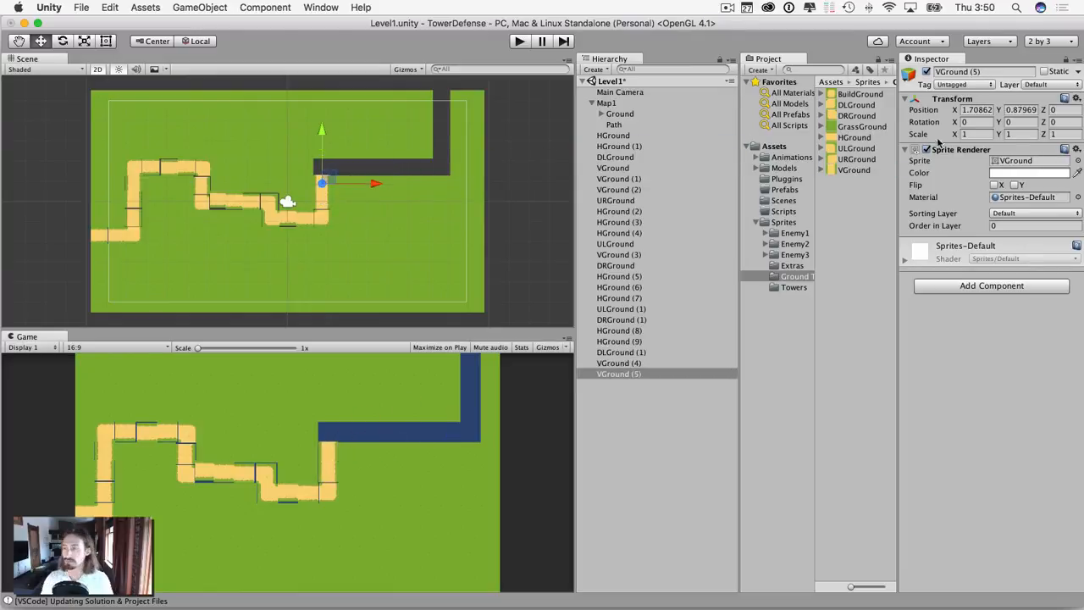
drag(853, 159, 335, 168)
drag(853, 137, 356, 170)
drag(859, 138, 423, 165)
drag(856, 104, 440, 166)
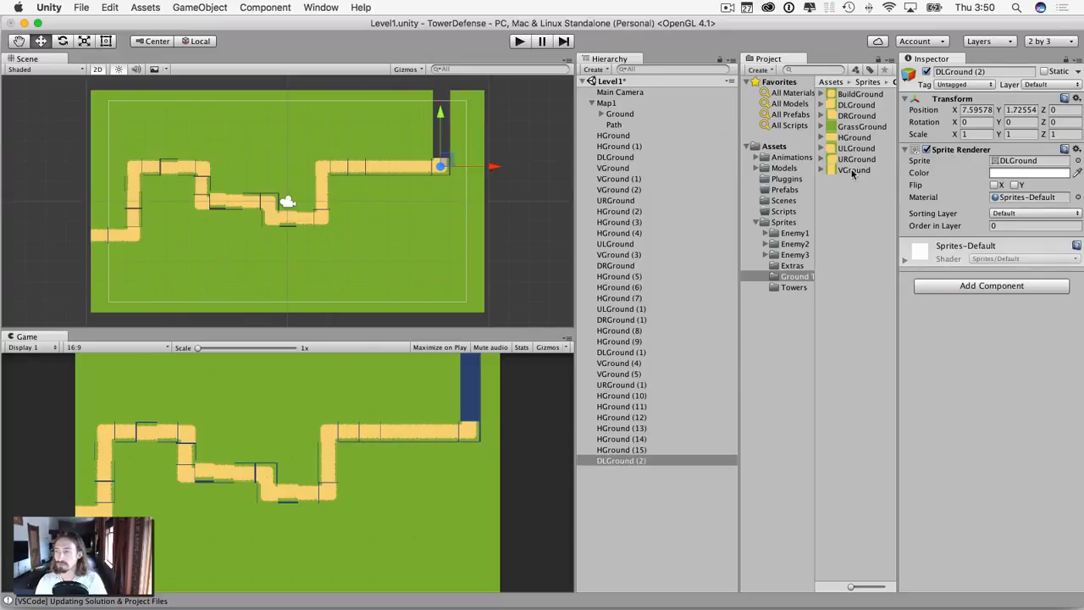
Stack four VGround tiles at X about 7.66 from the last corner up to the map's top edge
drag(853, 169, 440, 149)
drag(546, 172, 440, 127)
drag(853, 169, 441, 122)
drag(853, 170, 441, 99)
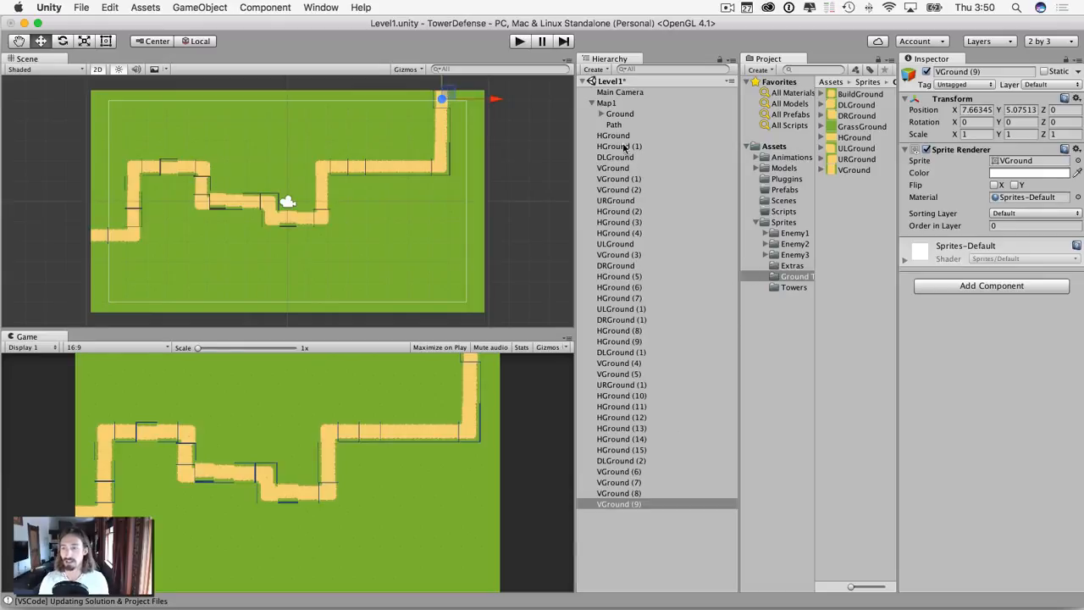
Snap all loose road tiles to the grid on all axes and move them into the Path object under Map1
click(625, 504)
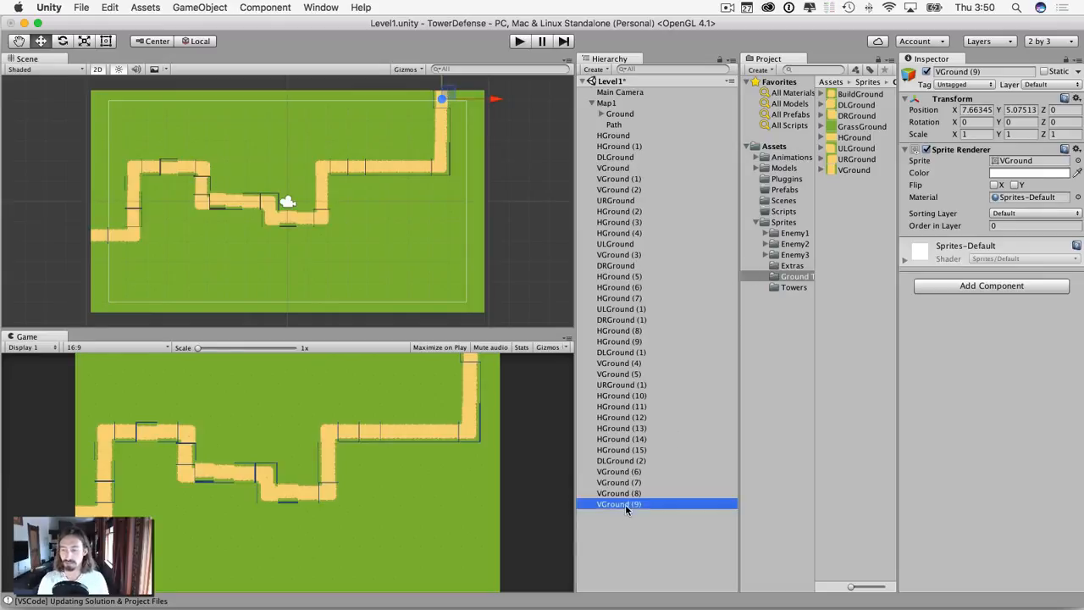
shift+click(616, 137)
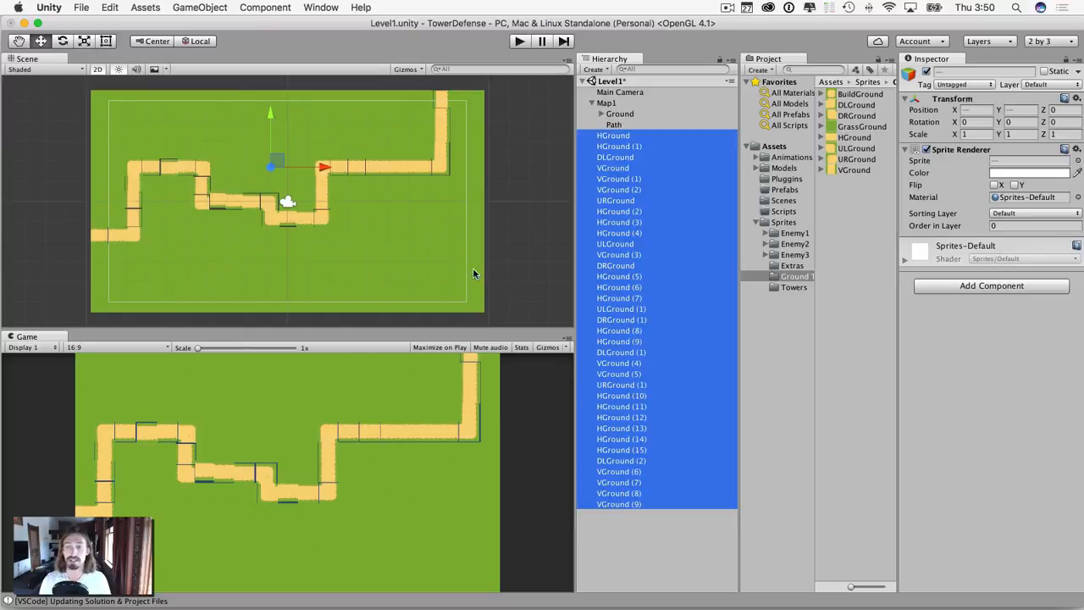
click(144, 7)
mouse_move(106, 7)
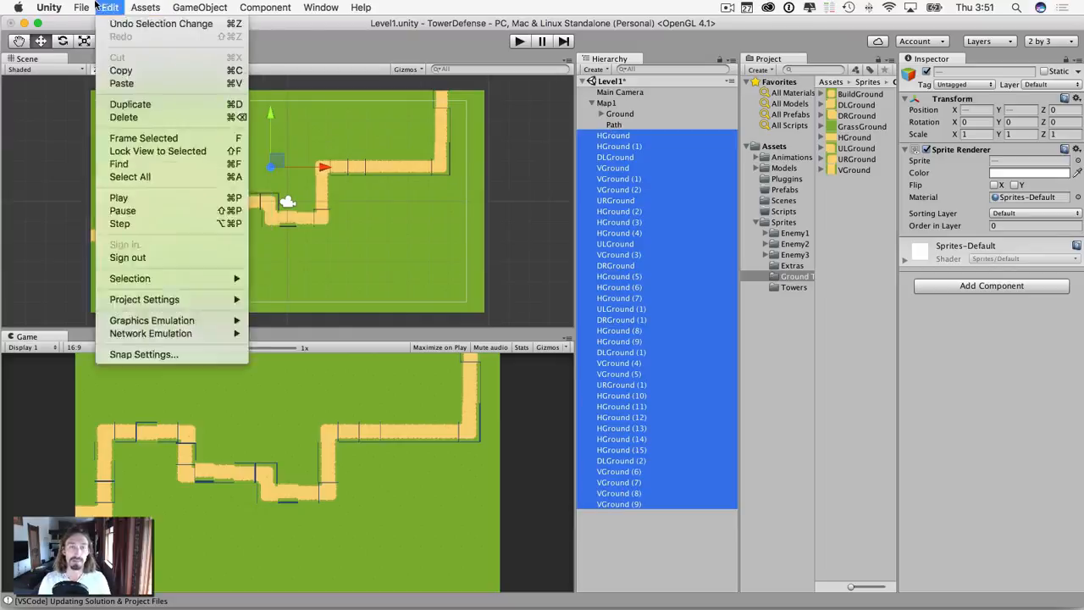
click(143, 354)
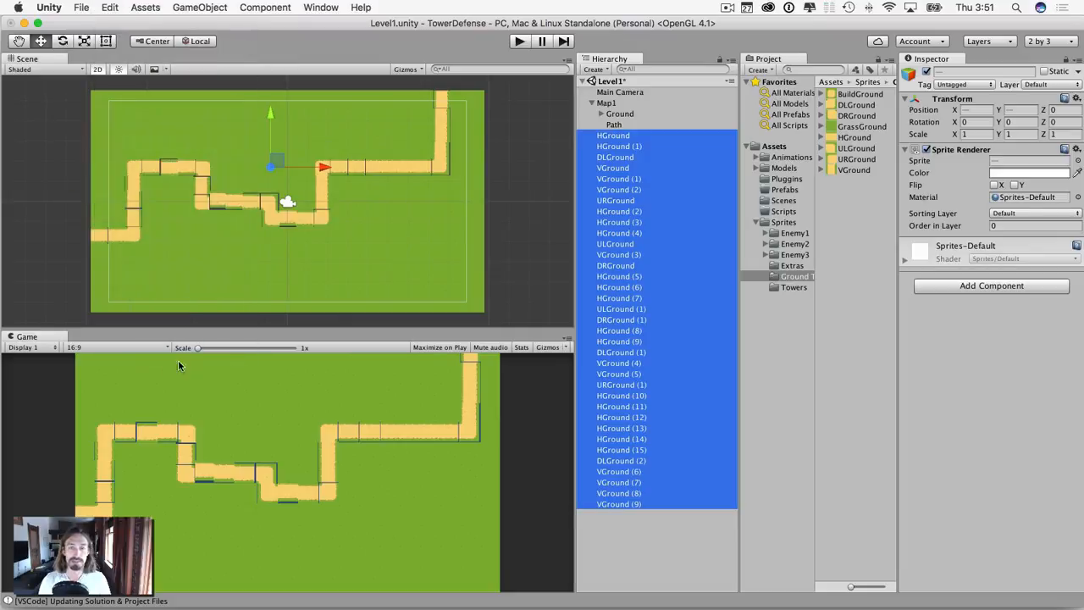
click(470, 122)
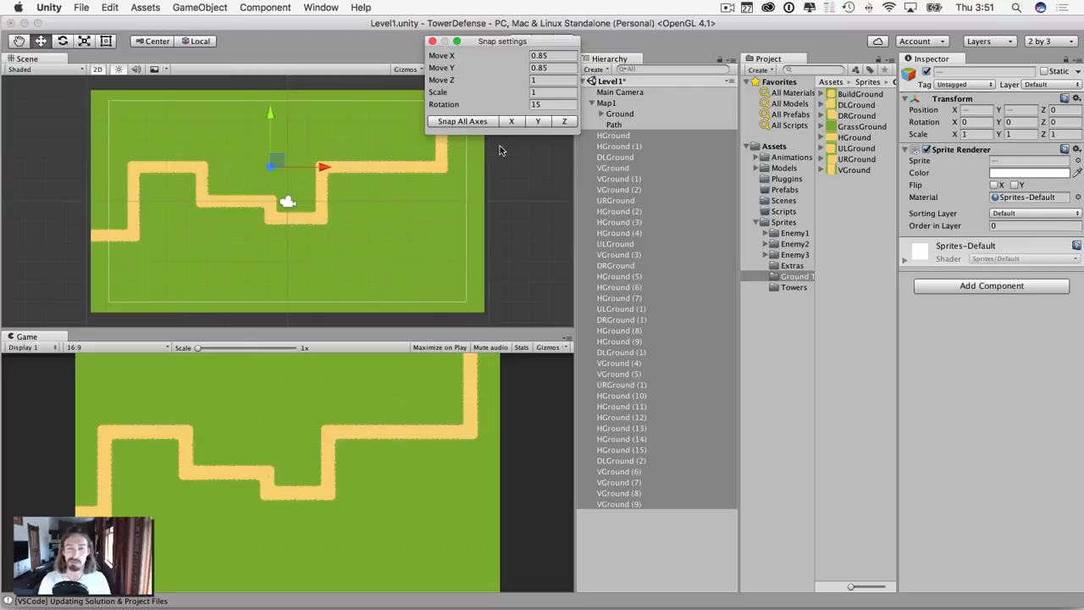
click(432, 41)
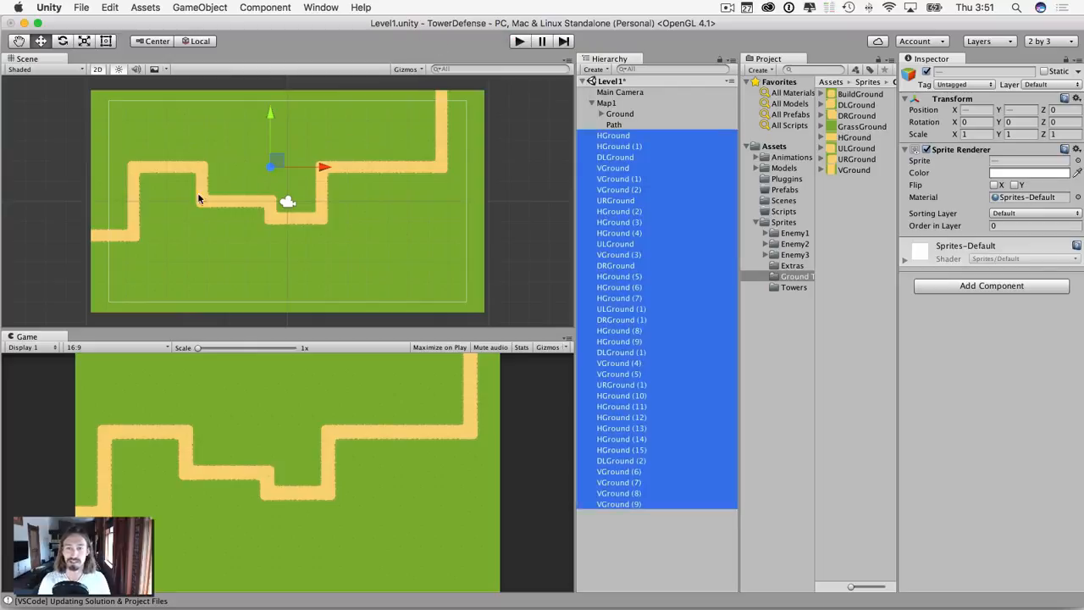
drag(616, 138, 615, 125)
click(601, 126)
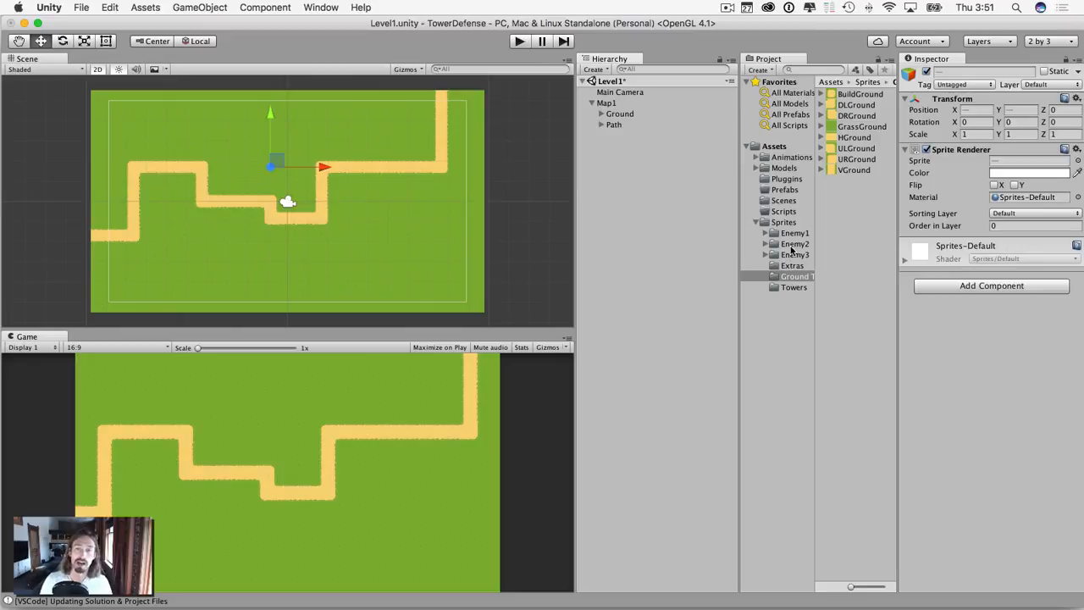
Preview the villager house, tribal house, archer tower, castle tower and knight post sprites in Towers, and Tree 01 in Extras
click(779, 288)
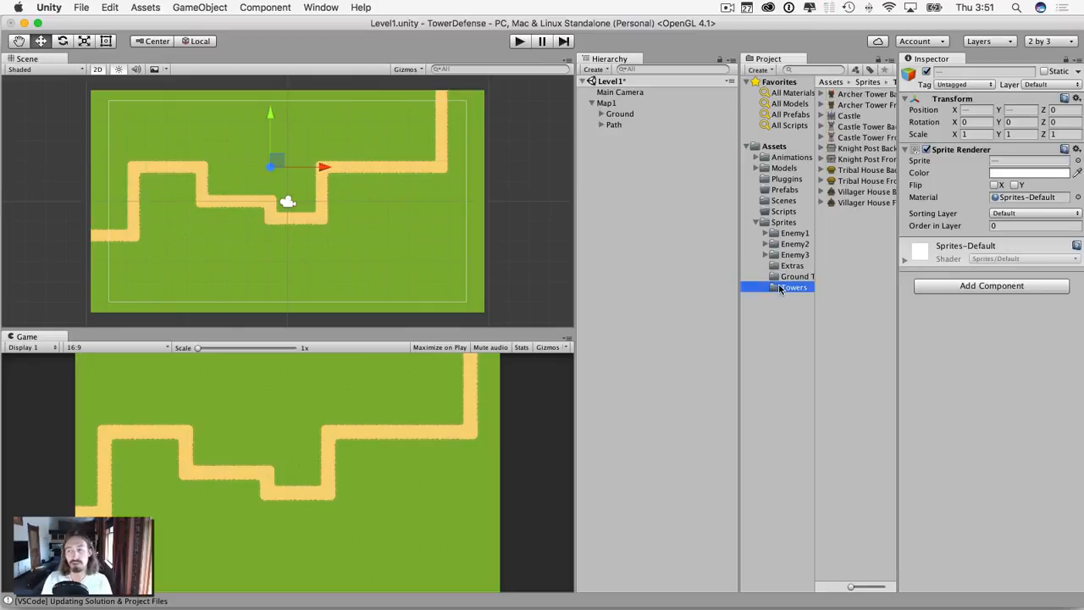
click(850, 203)
click(850, 193)
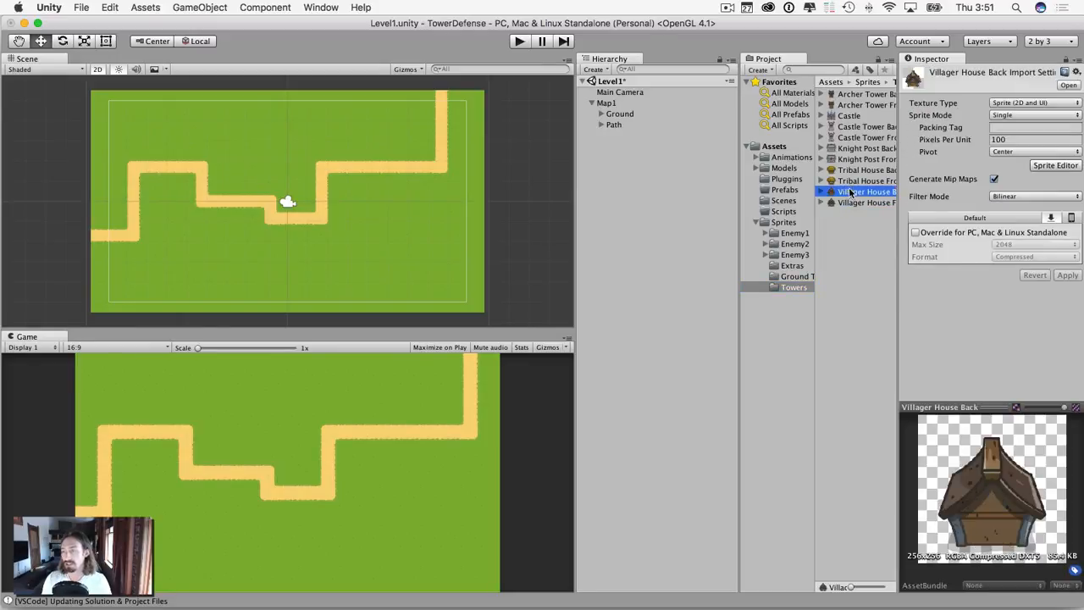
click(853, 203)
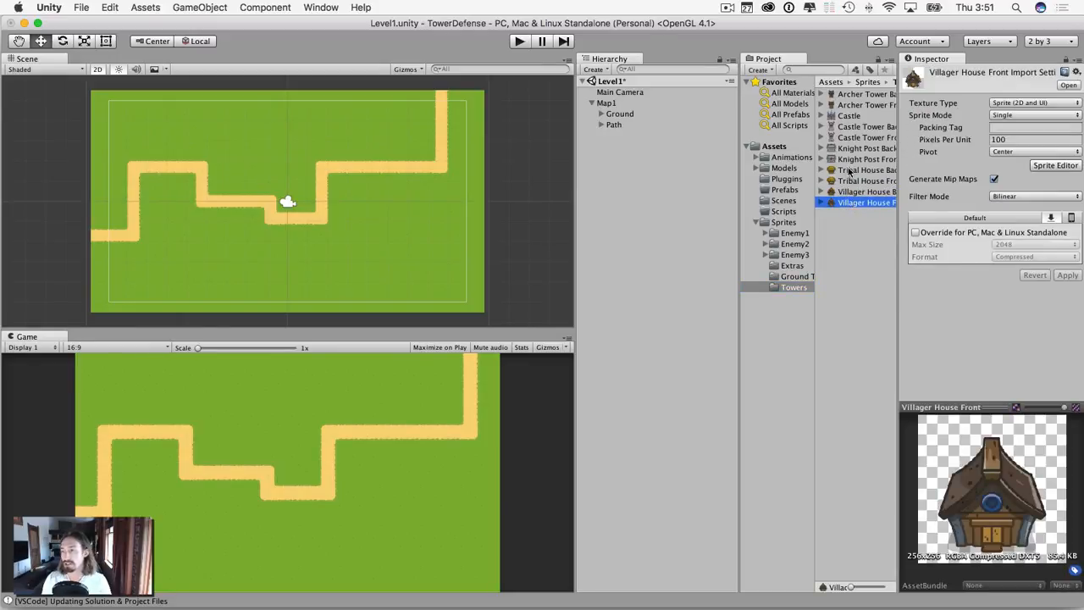
click(850, 171)
click(853, 206)
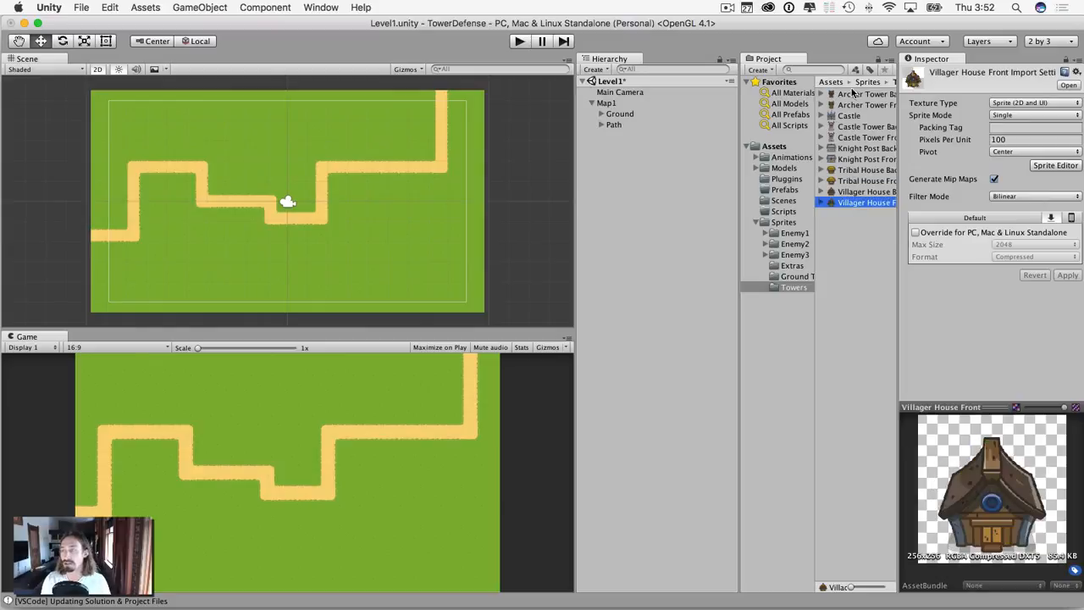
click(852, 93)
click(850, 104)
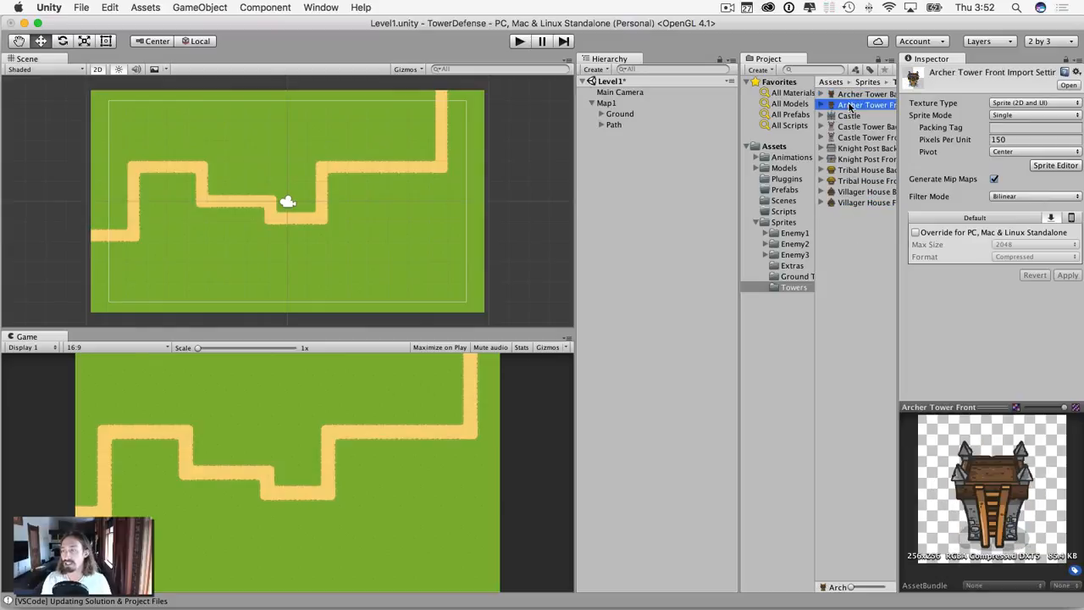
click(851, 127)
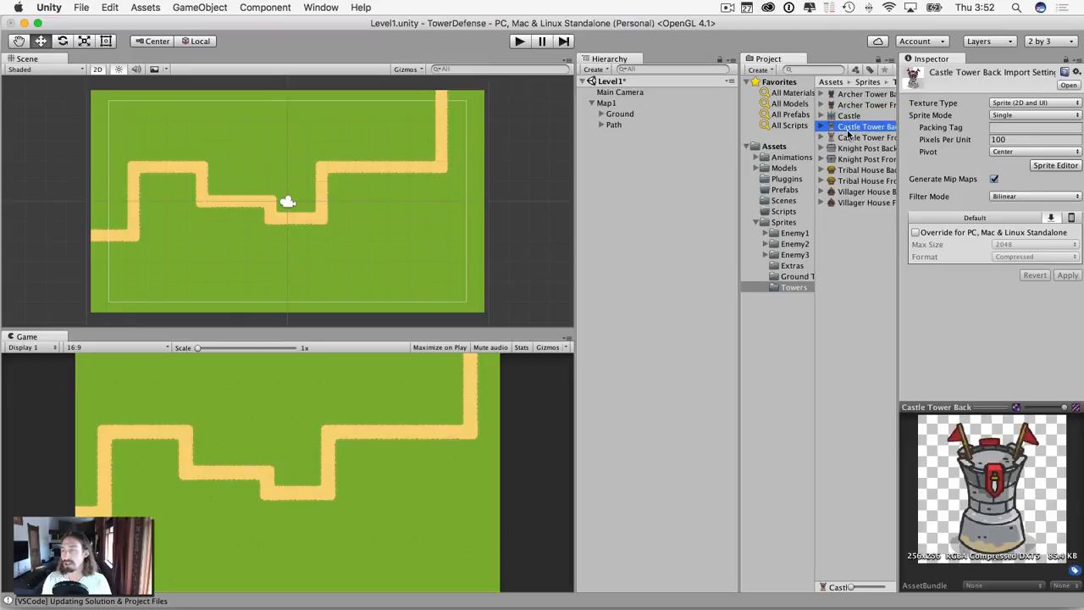
click(849, 149)
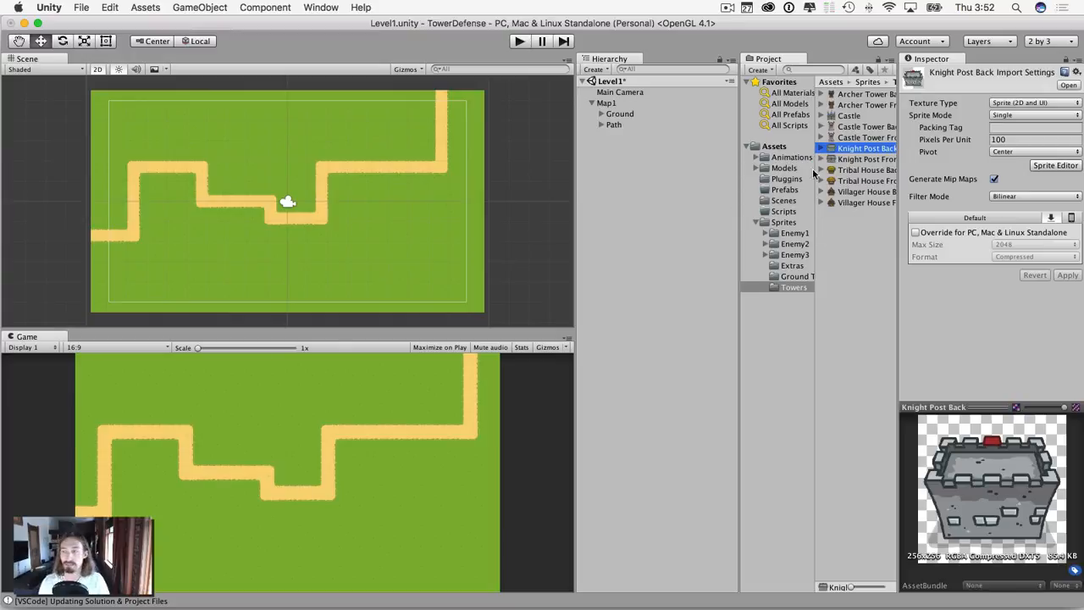
click(787, 266)
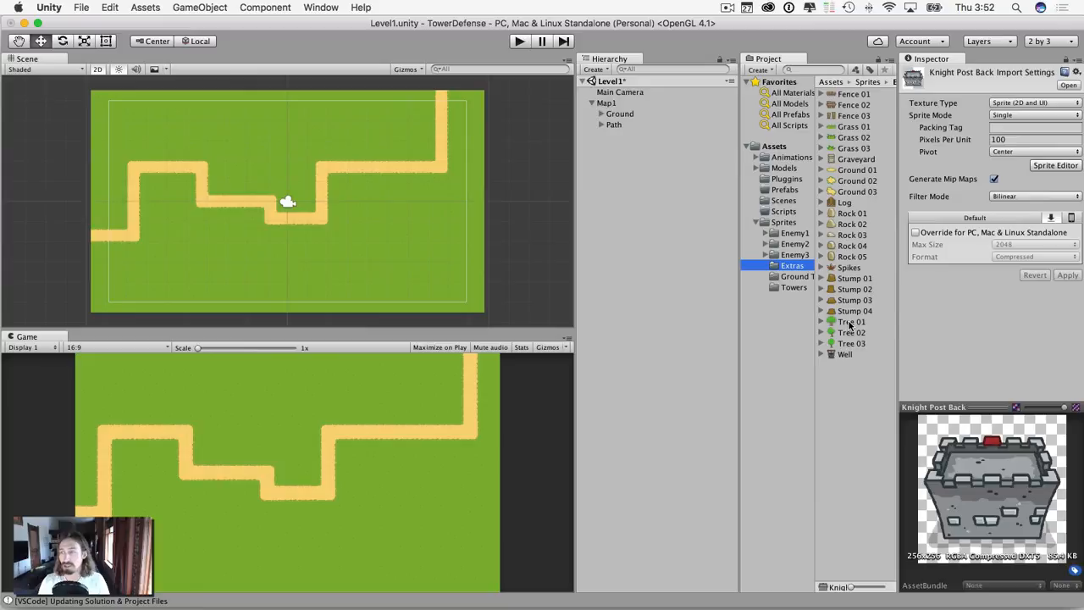
click(850, 323)
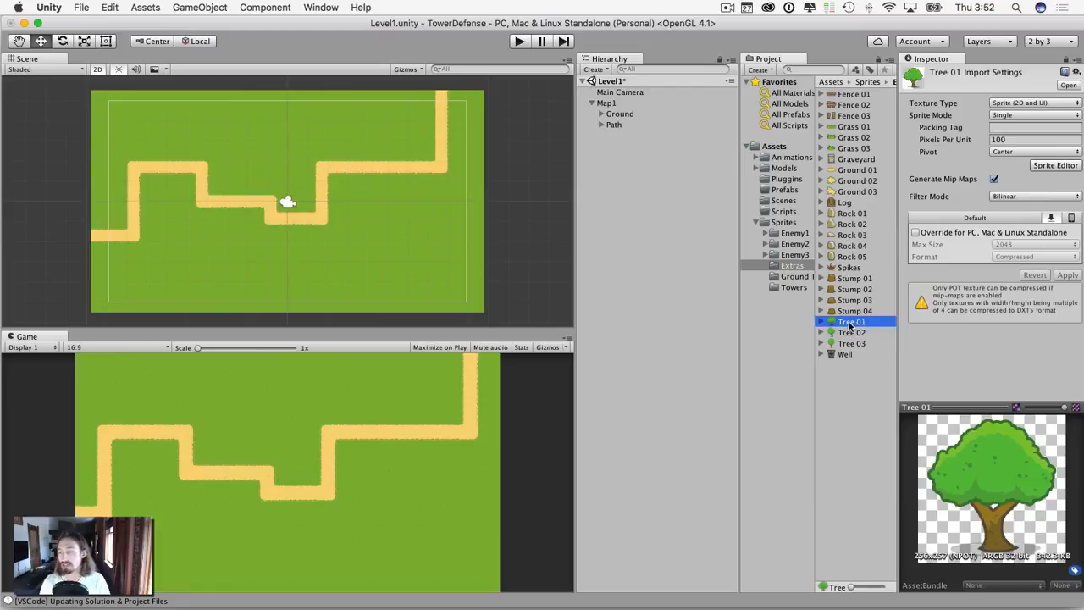
Place a Tree 01 sprite beside the road's lower bend and apply 200 pixels per unit to its import settings
drag(849, 328, 351, 218)
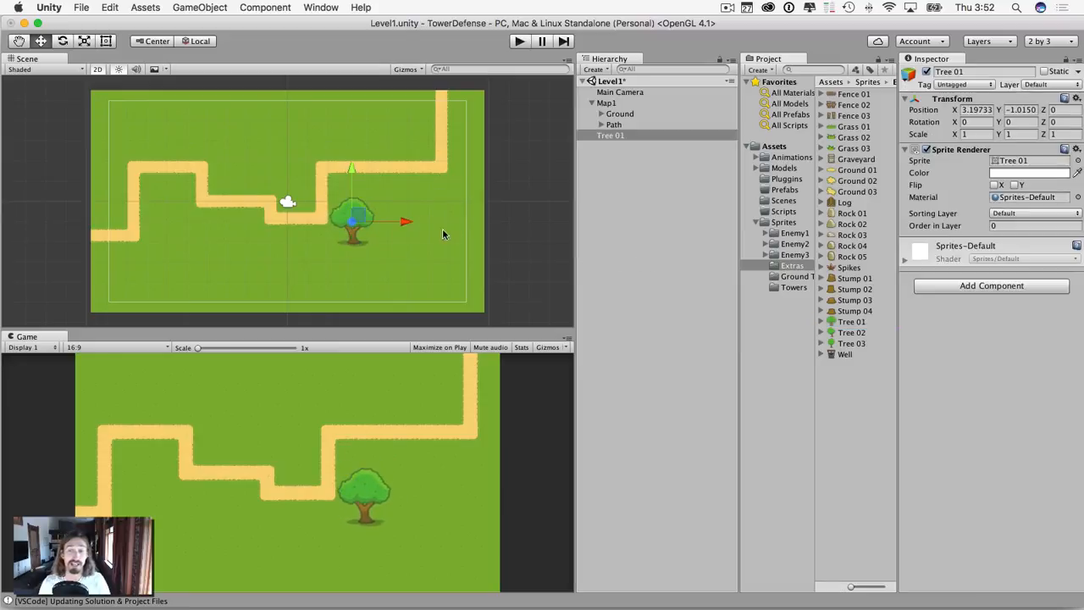
click(847, 323)
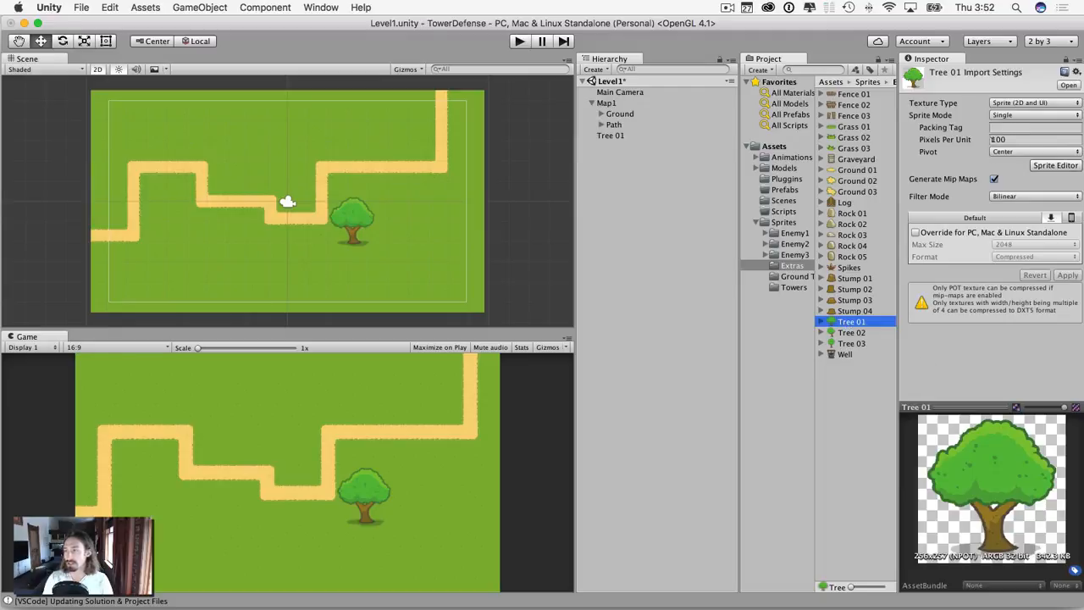
click(998, 139)
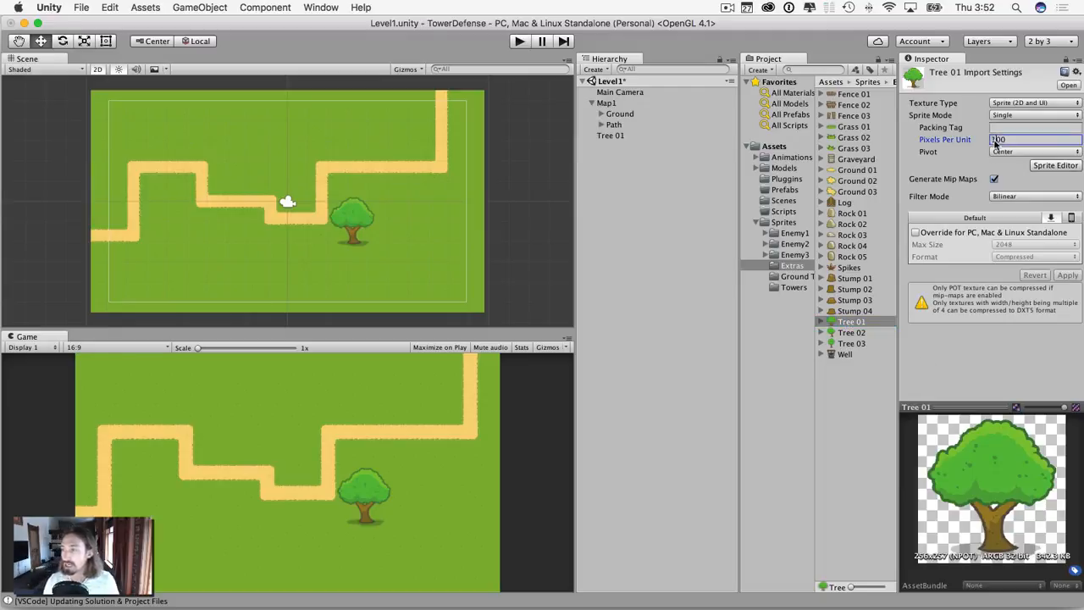
text(2)
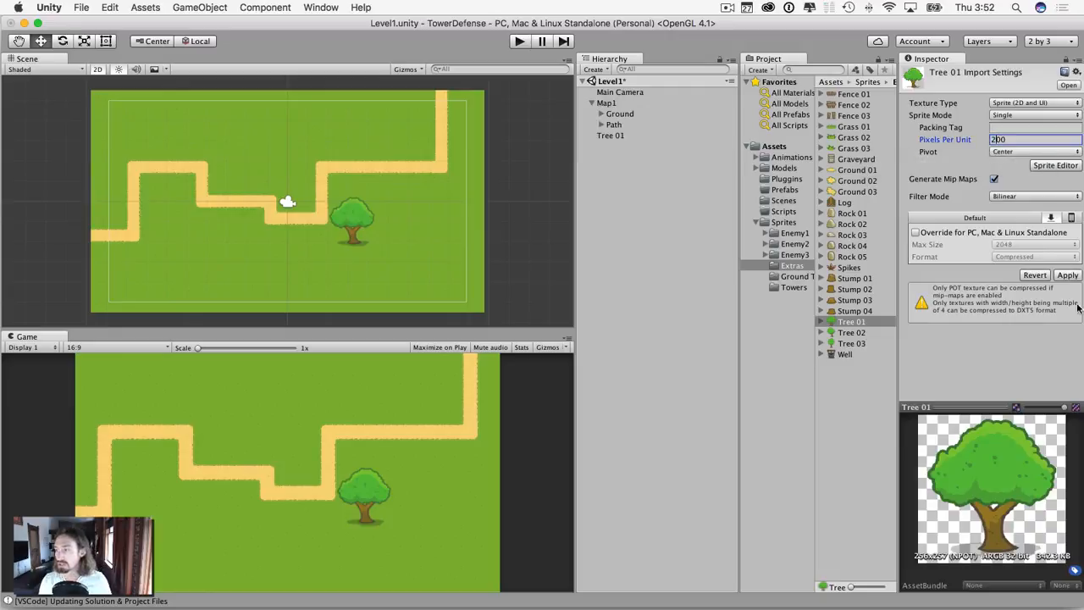
click(1067, 275)
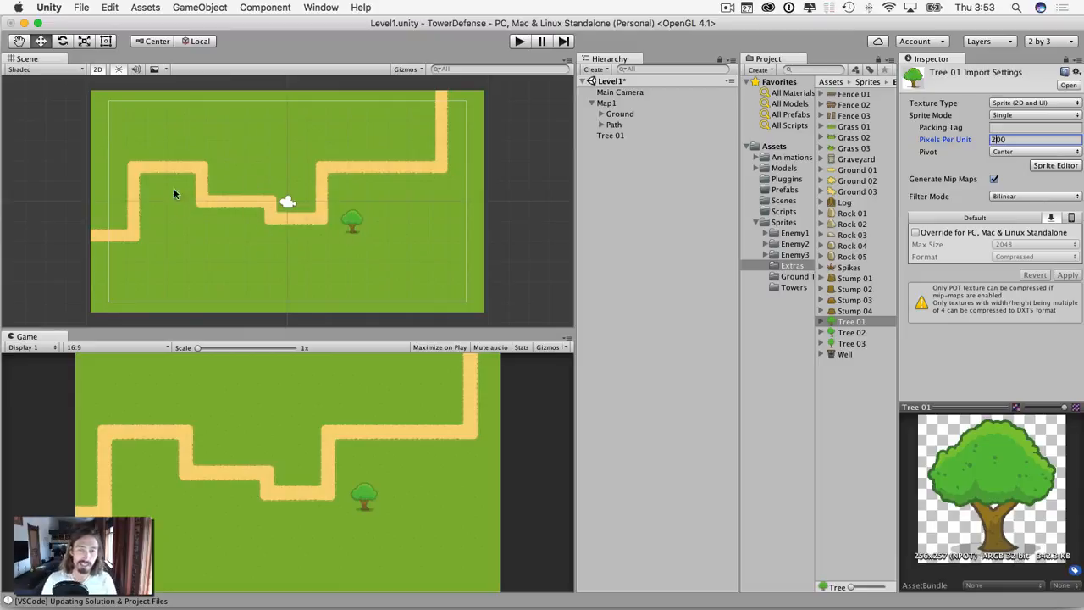
Apply 200 pixels per unit to all the Extras sprites from Fence 01 to Well
click(842, 94)
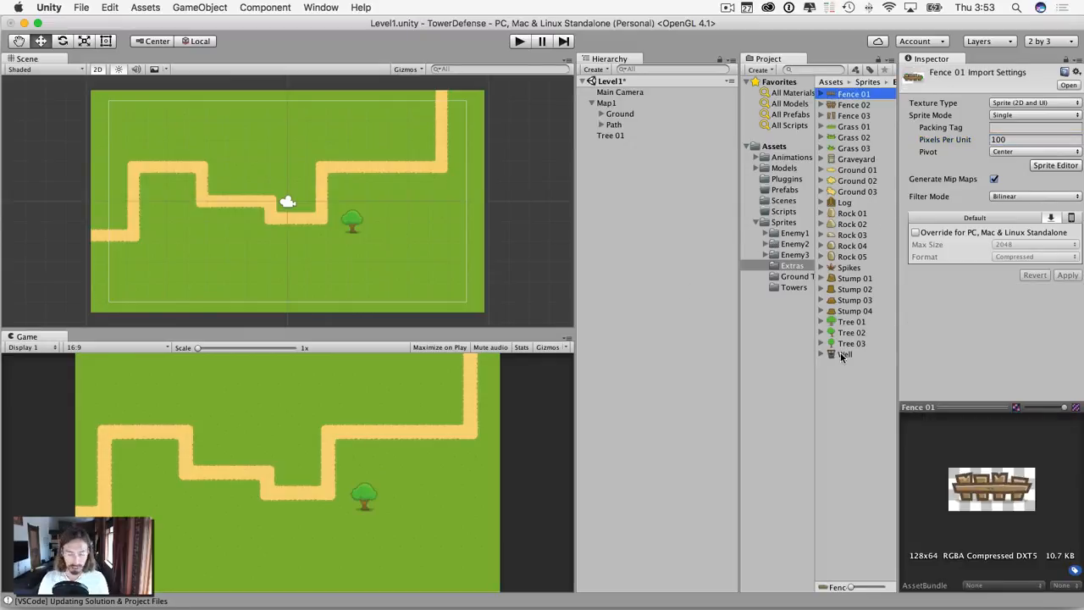
shift+click(842, 354)
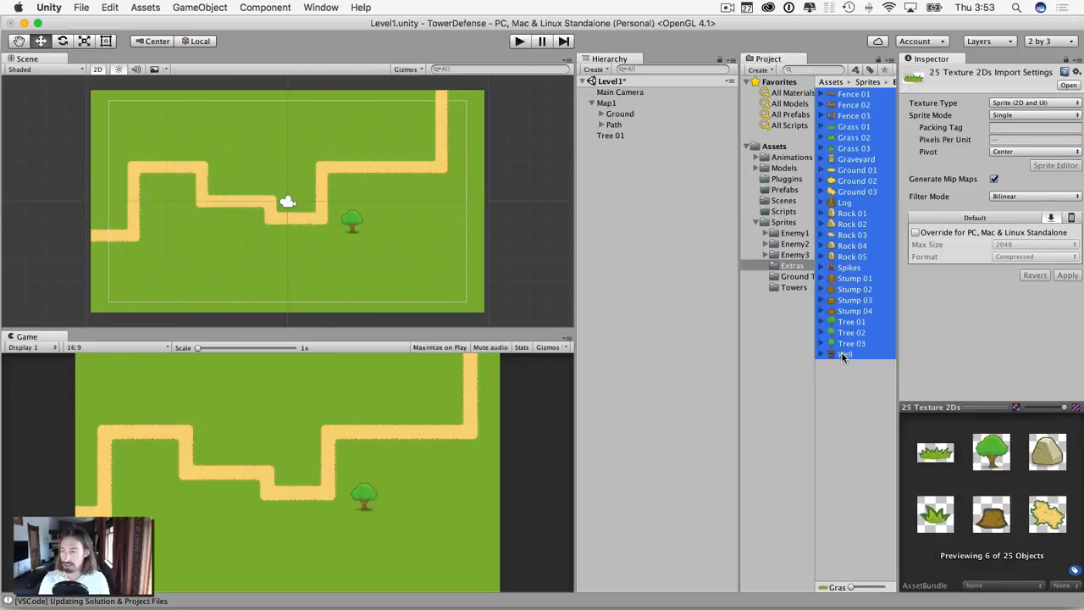
click(1000, 138)
text(200)
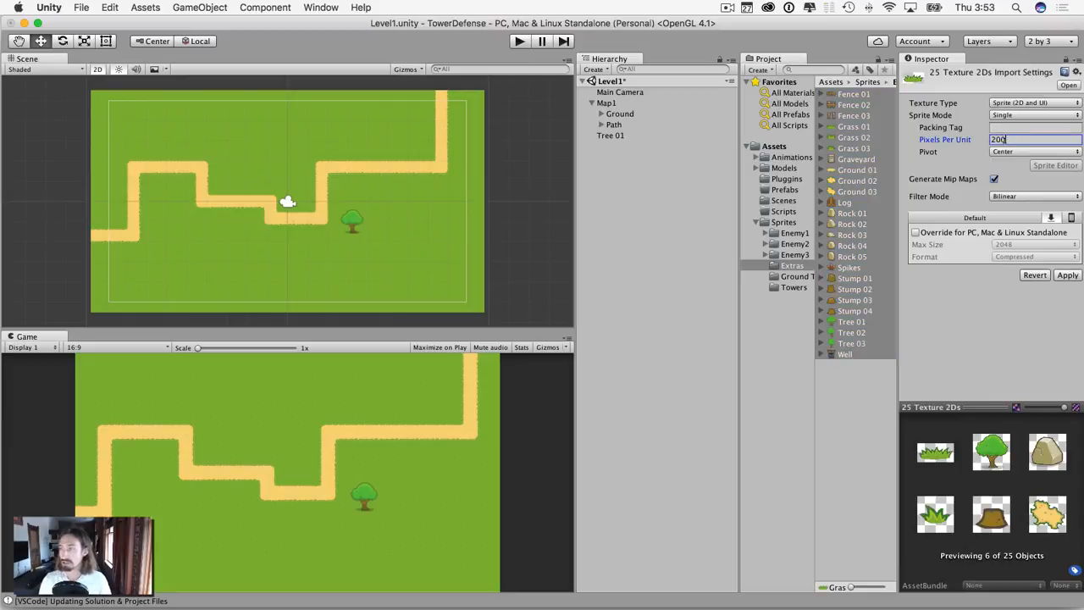
click(1066, 275)
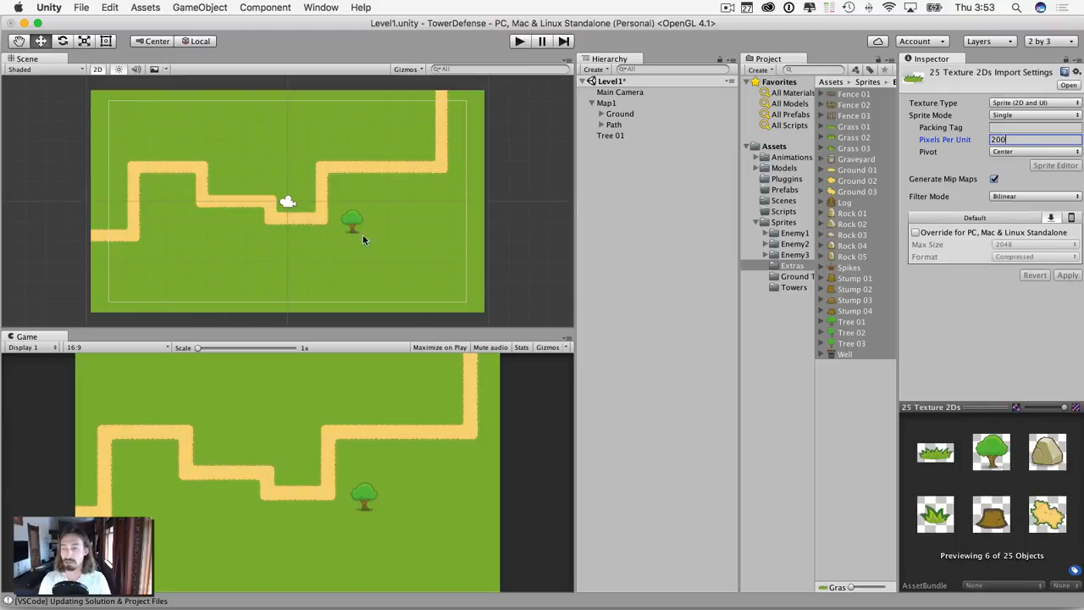
click(784, 312)
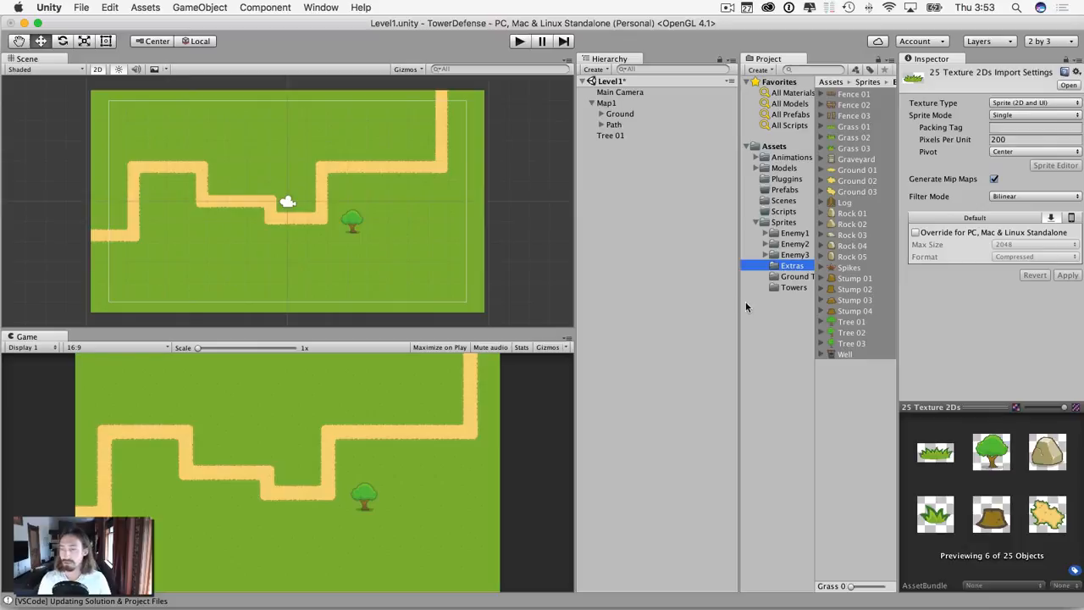
Move Tree 01 below the start of the road, to about X -8.14, Y -3.01
click(343, 226)
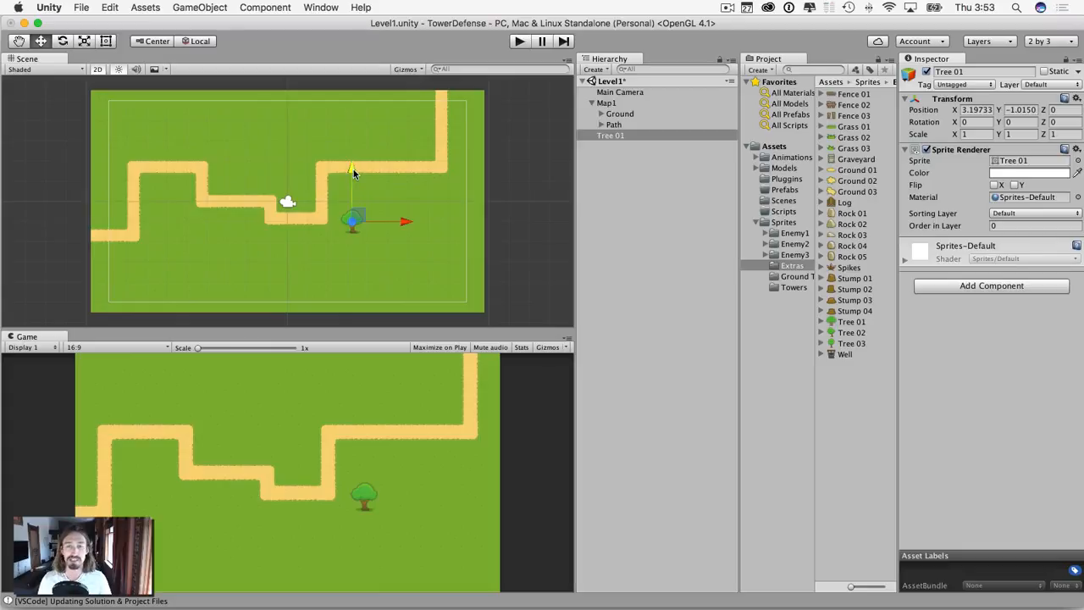
drag(354, 173, 377, 234)
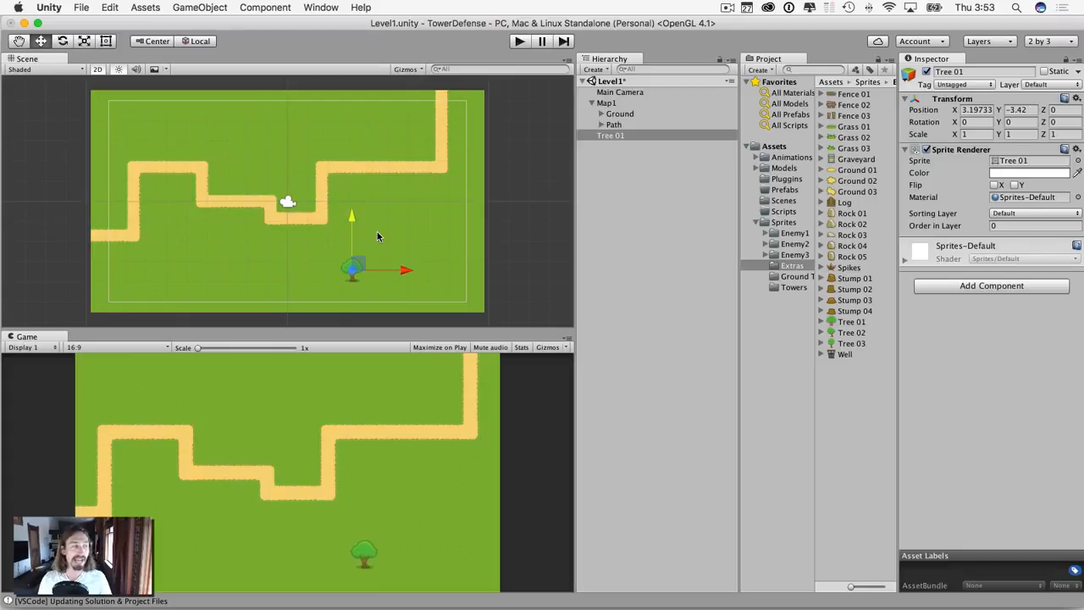
drag(404, 270, 176, 272)
drag(123, 221, 123, 211)
click(225, 278)
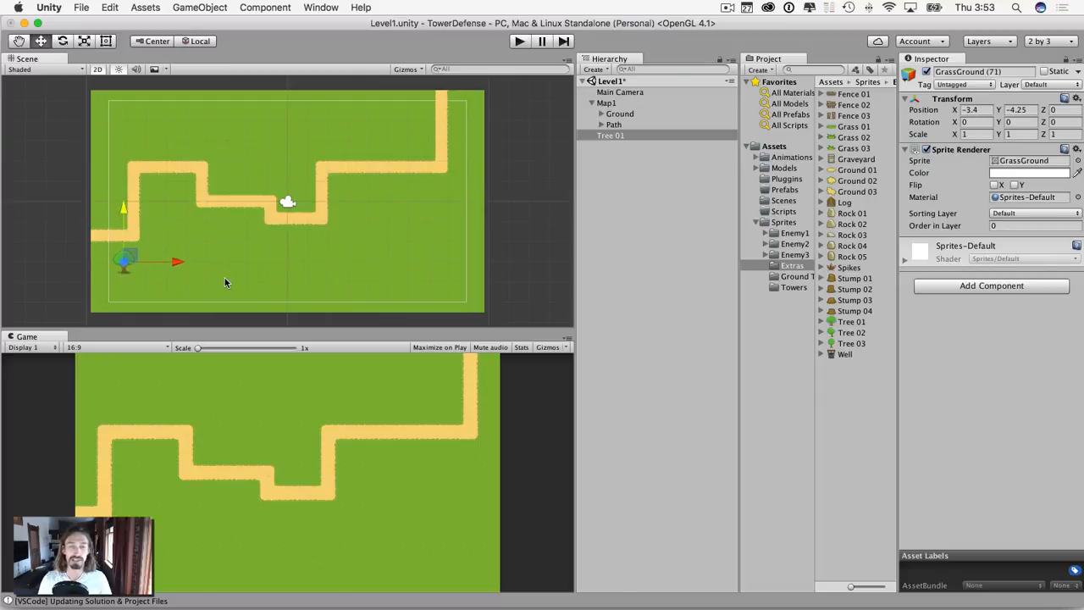
scroll(692, 154, up, 10)
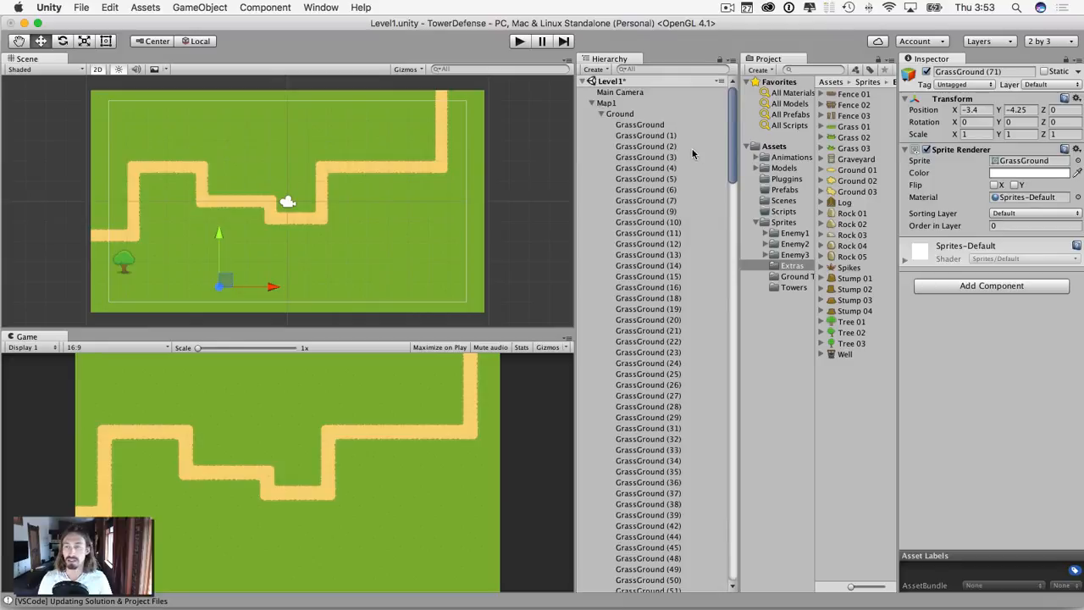
click(601, 114)
click(604, 135)
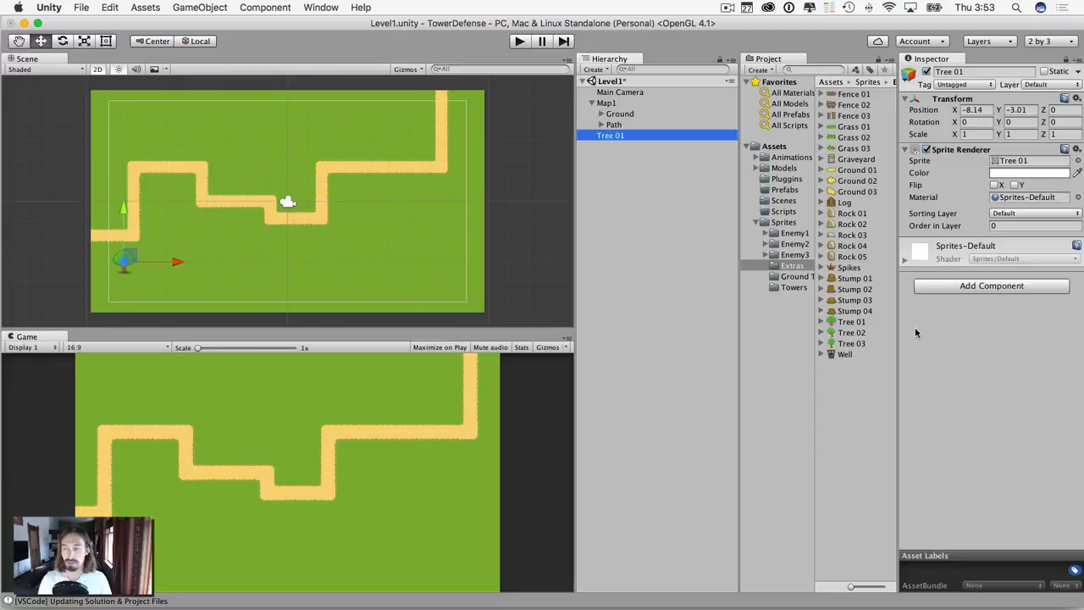
Line up Tree 02 at X about -6.95, Tree 03 at X about -5.84 and another Tree 02 at X about -9.25 with Tree 01
drag(844, 331, 148, 265)
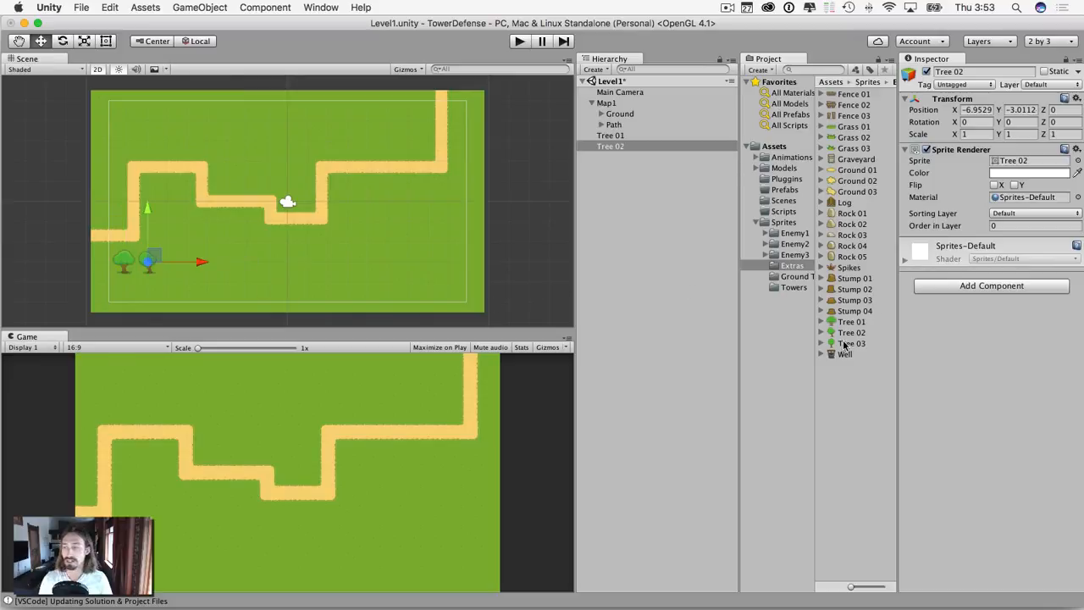
drag(847, 345, 170, 261)
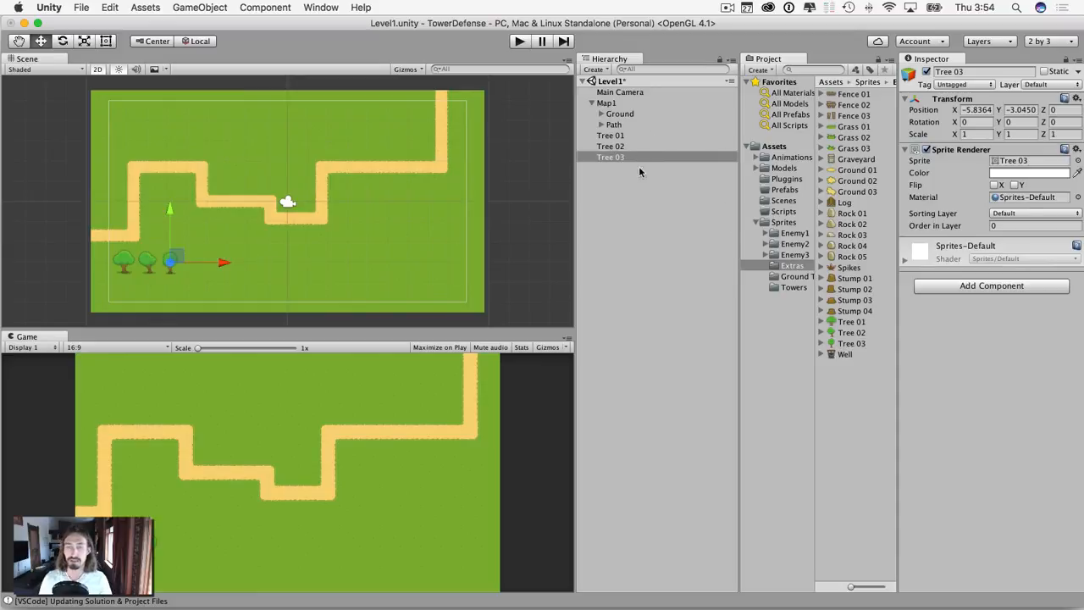
drag(848, 335, 102, 265)
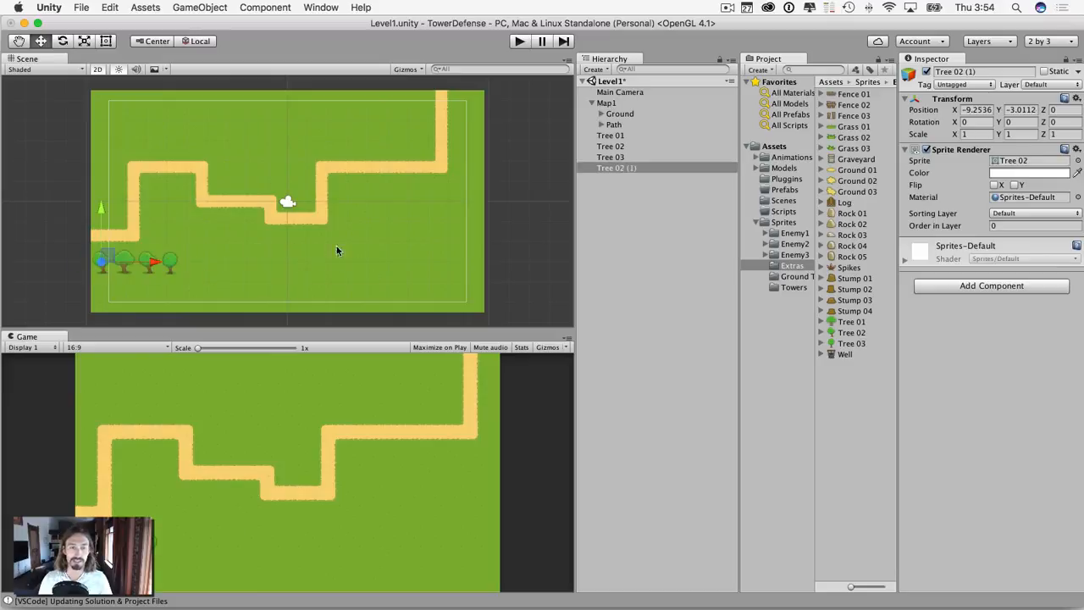
Duplicate the four-tree group twice to extend the row along the road, raising the last group to Y about -2.6
click(612, 138)
shift+click(619, 167)
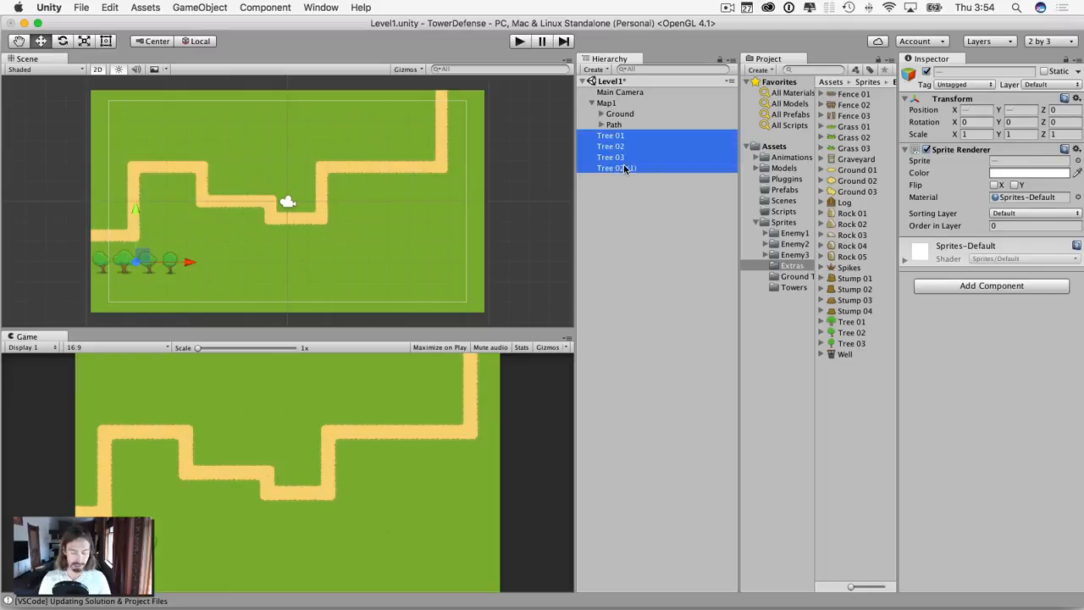
key(super+d)
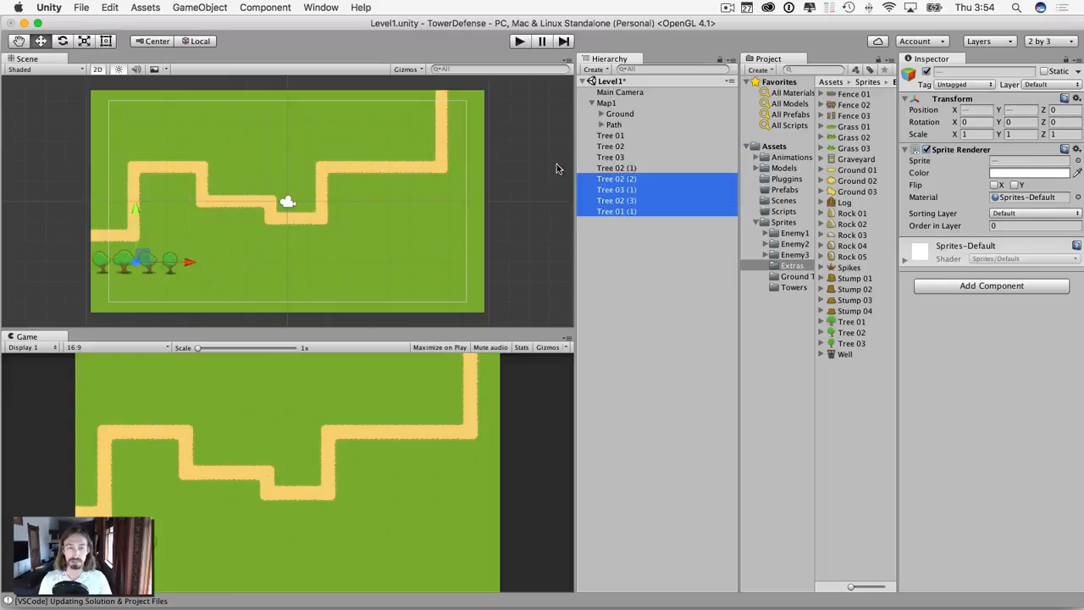
drag(188, 262, 280, 263)
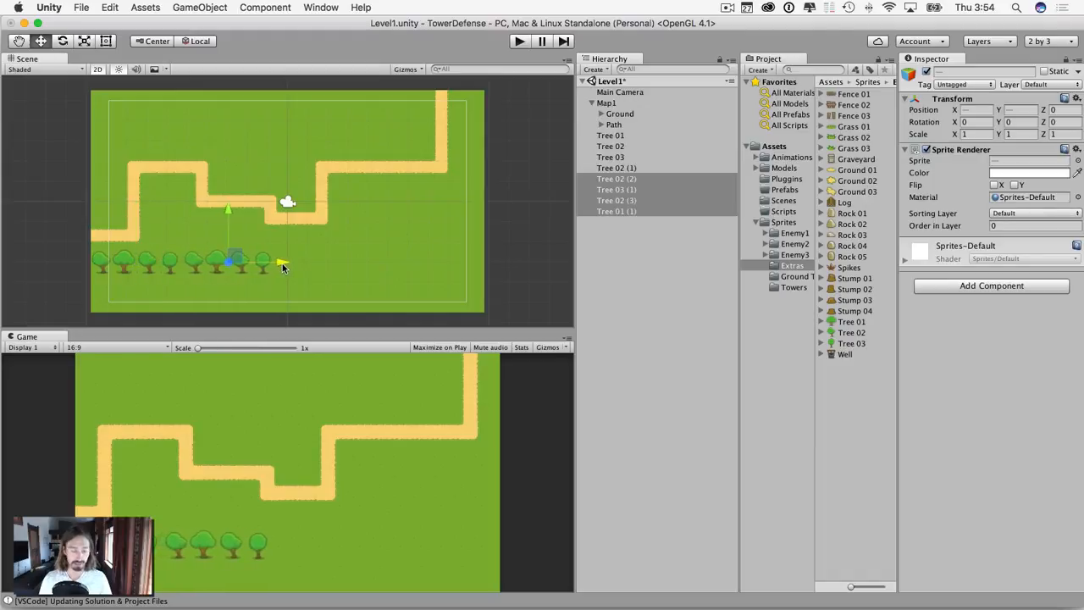
key(super+d)
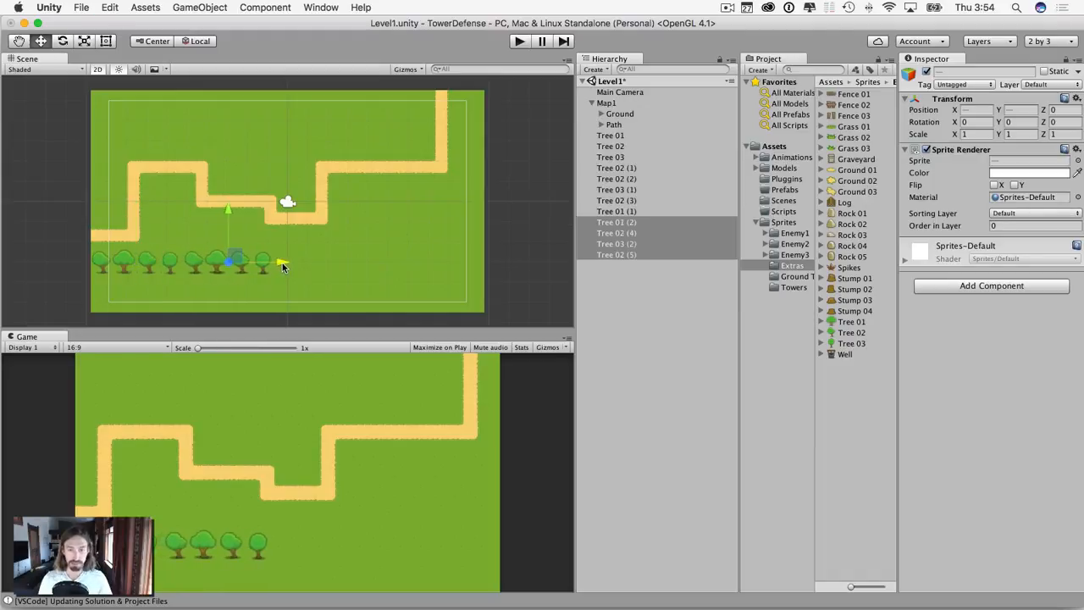
drag(282, 265, 379, 261)
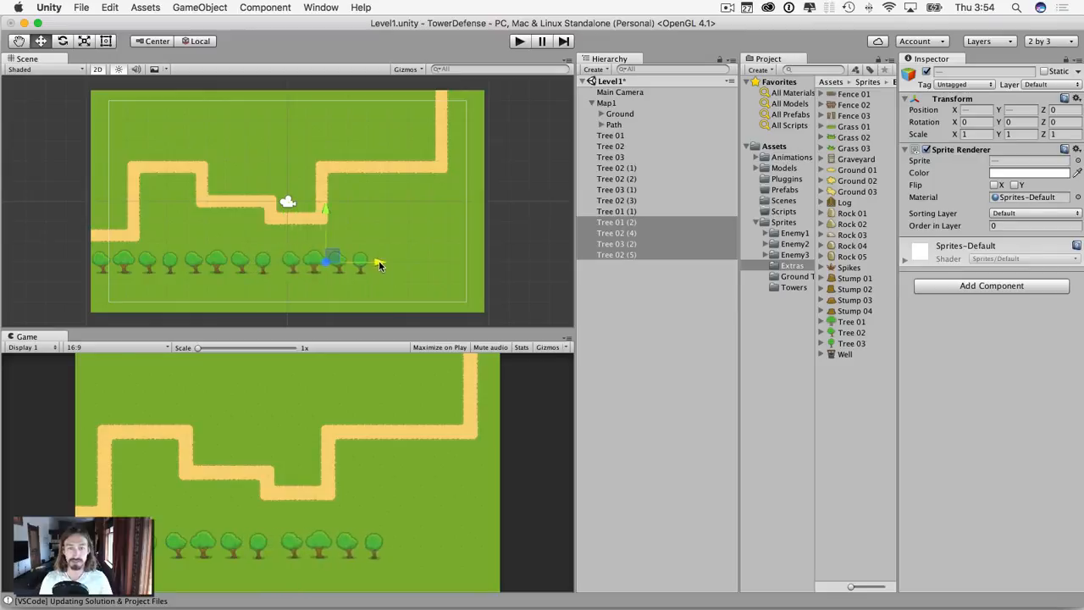
drag(327, 215, 323, 199)
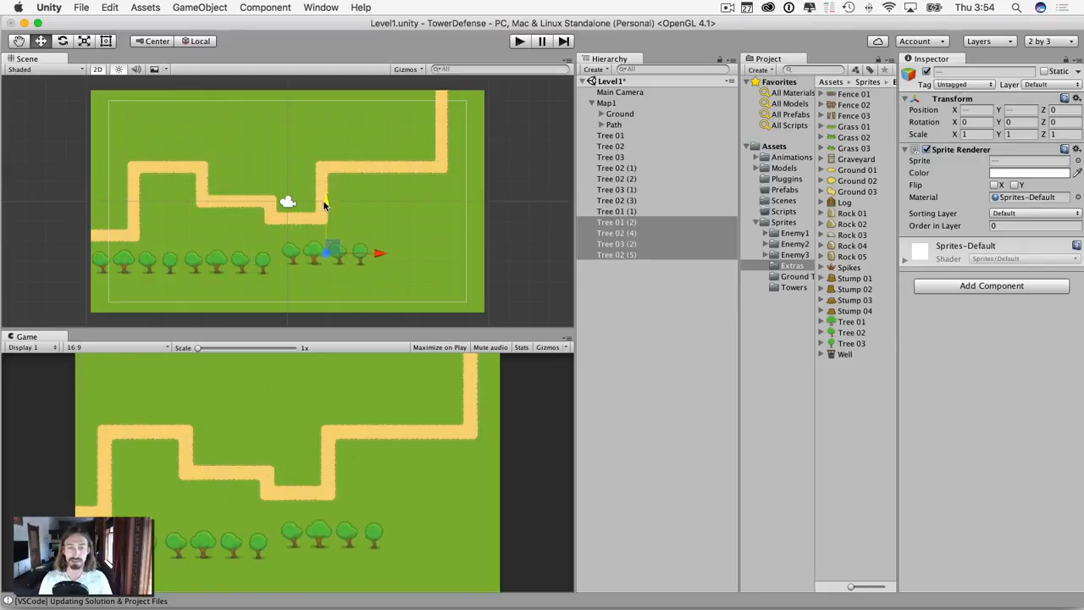
click(213, 261)
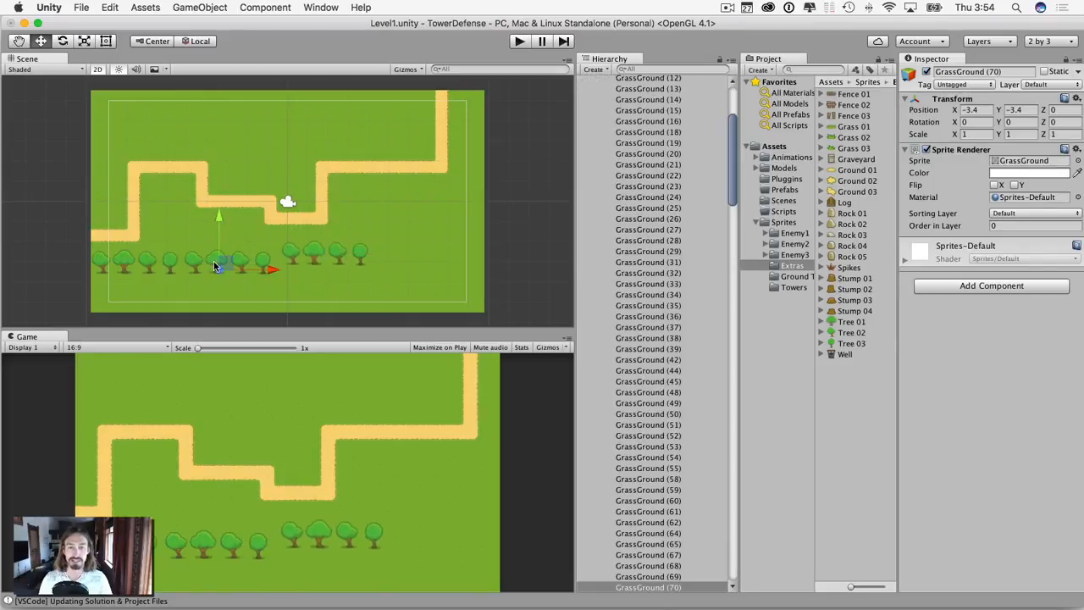
drag(219, 217, 219, 212)
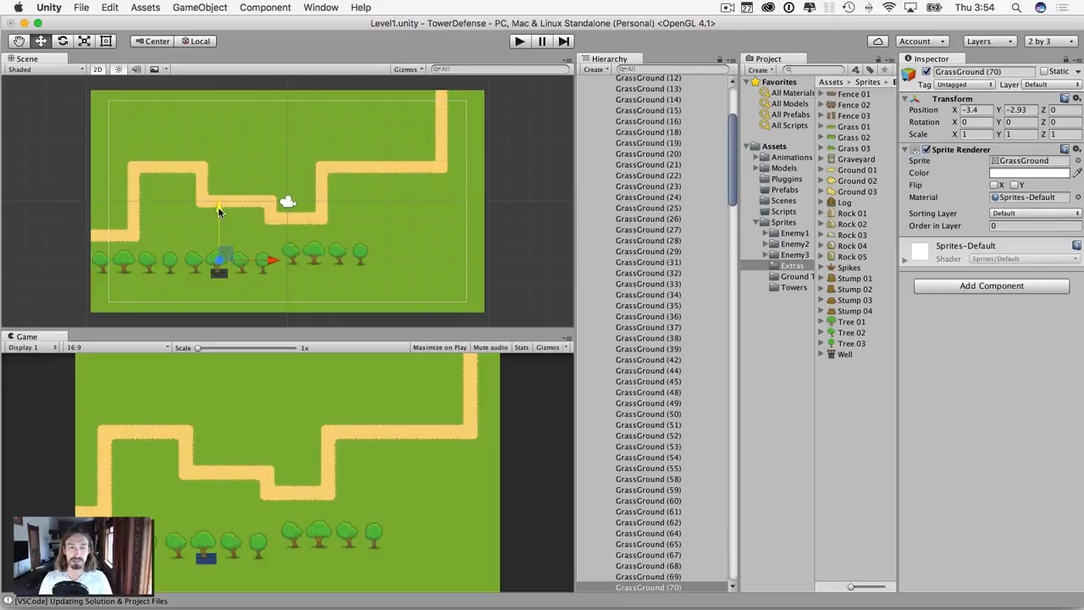
key(super+z)
scroll(581, 198, up, 5)
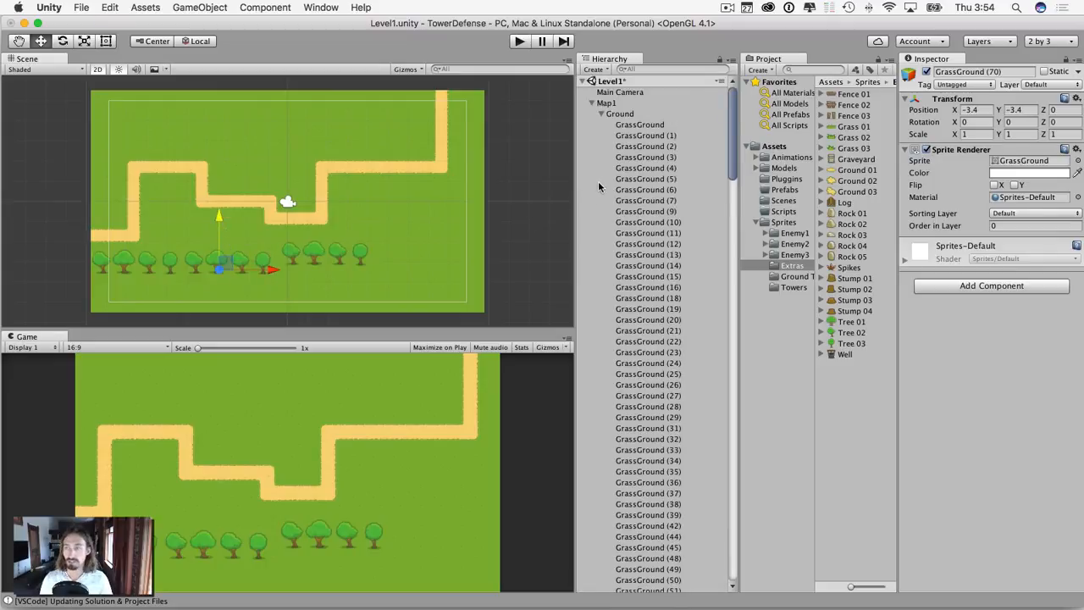
click(601, 115)
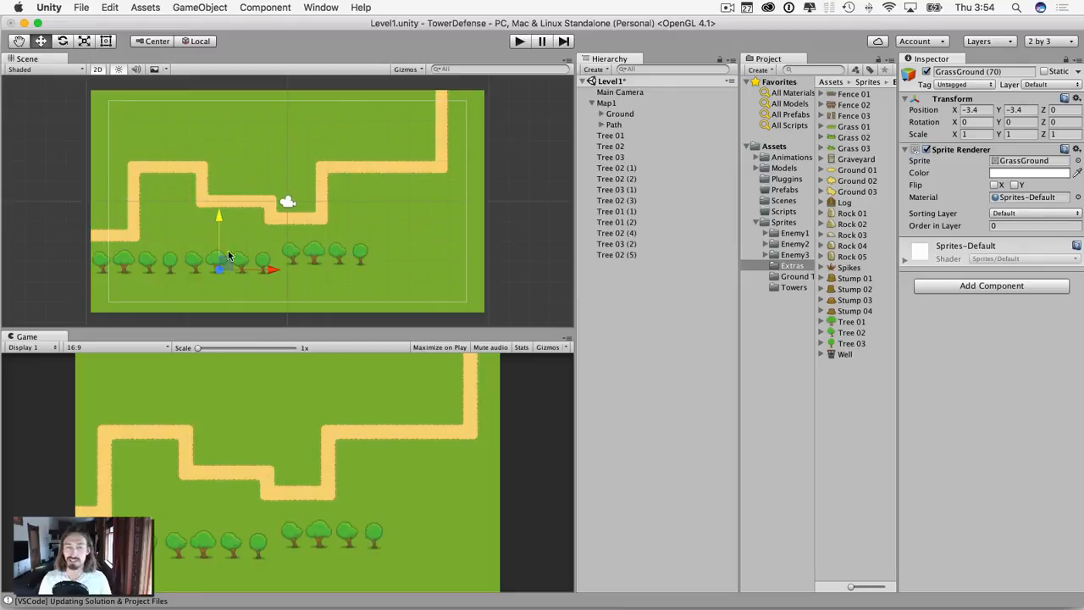
Stagger the middle tree group by raising Tree 02 (2) to Y -2.44 and lowering Tree 02 (3) to Y -3.25
click(617, 243)
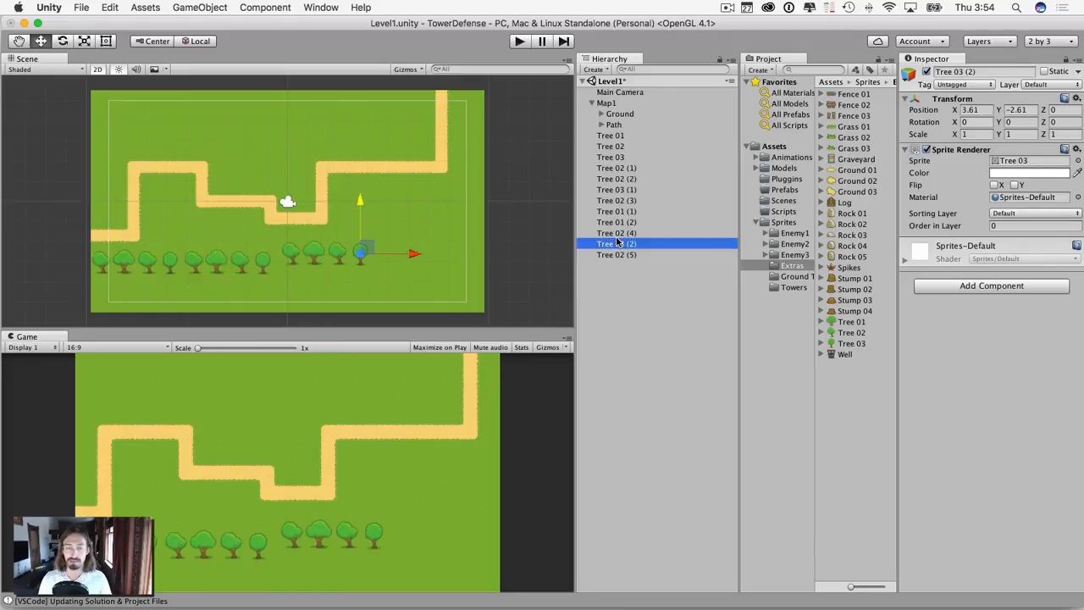
key(Up)
key(Up)
key(Up)
key(Up)
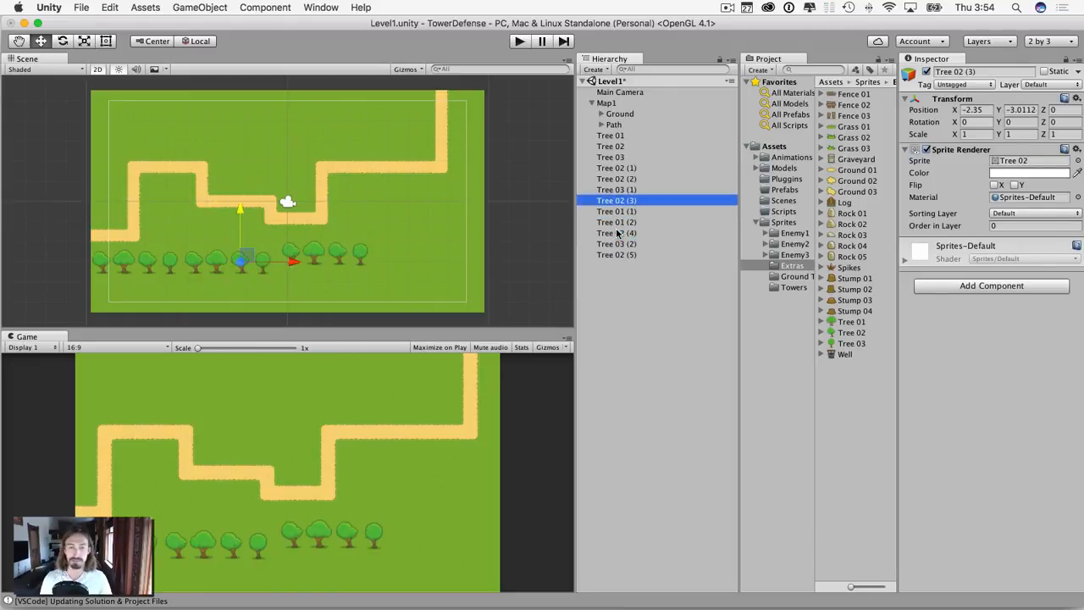
key(Up)
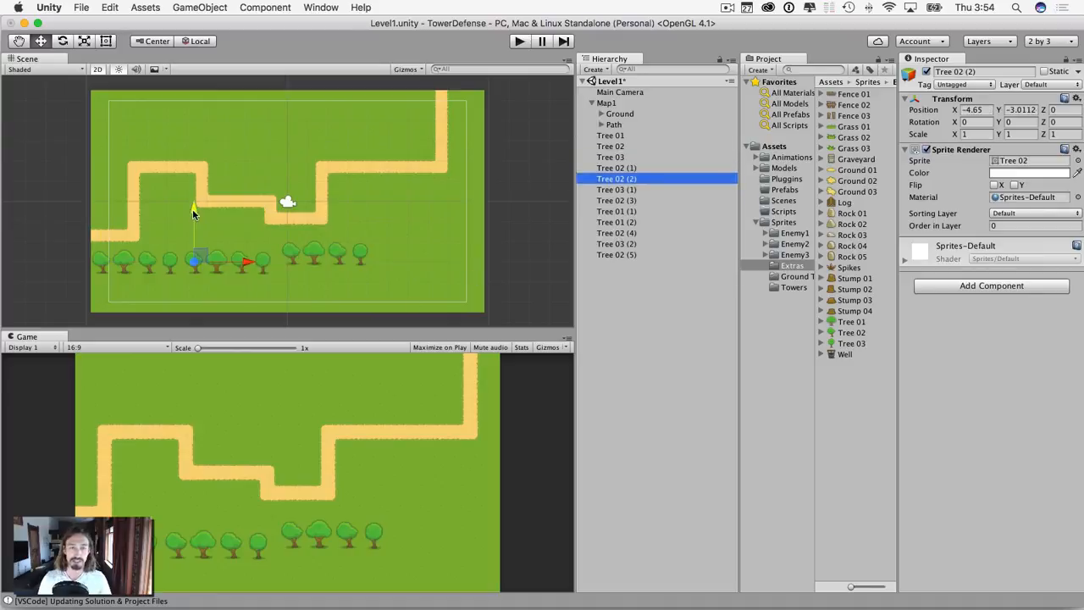
drag(193, 212, 191, 198)
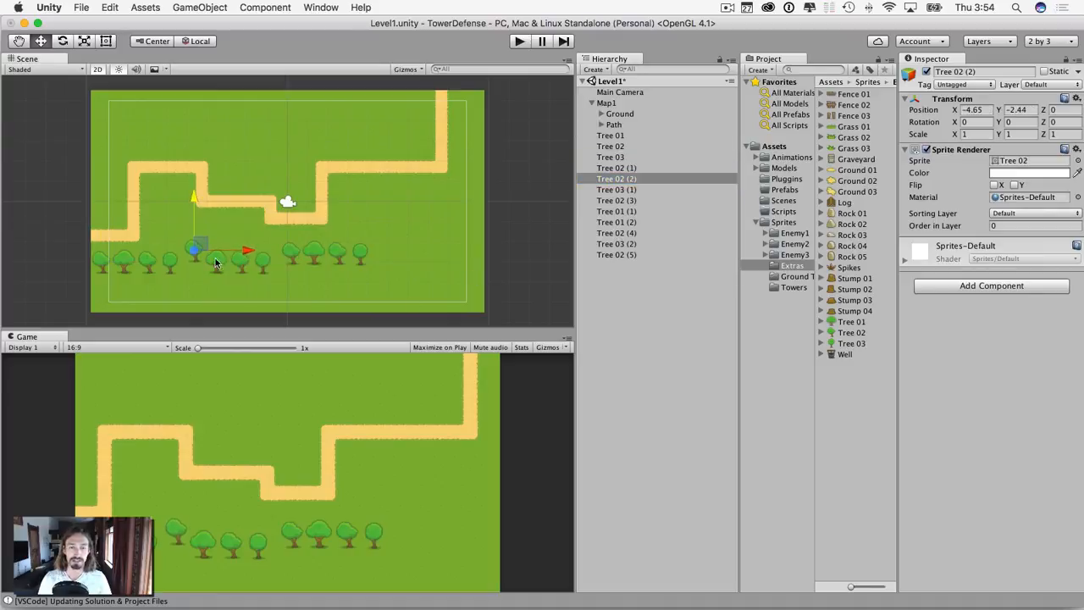
click(616, 201)
click(238, 191)
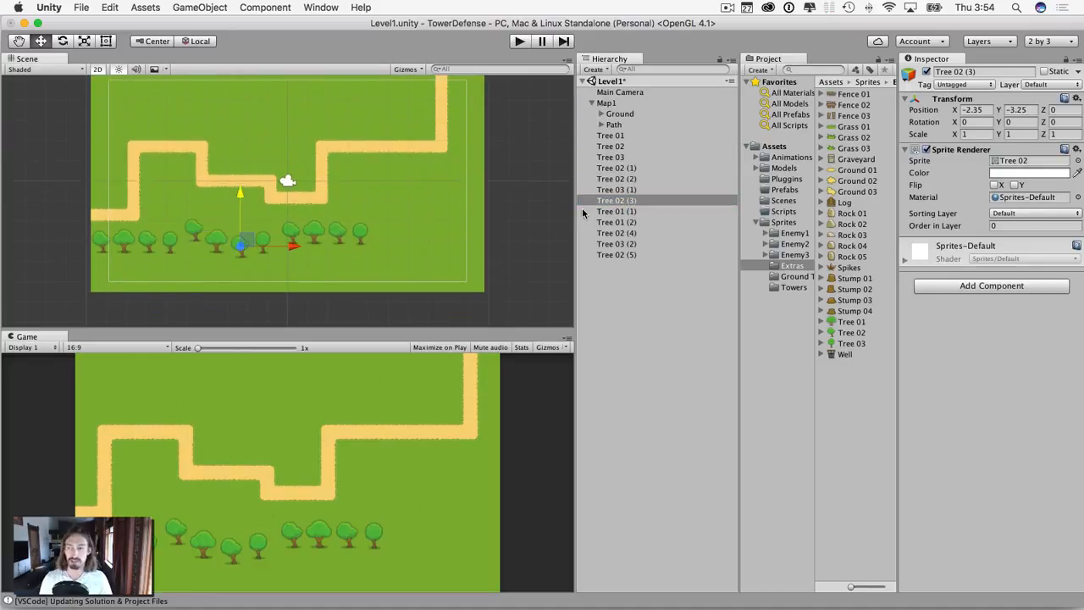
Raise Tree 03 (2) to Y -1.7 and lower Tree 02 (4) and Tree 02 (5) slightly on either side of Tree 01 (2)
click(616, 190)
click(616, 179)
click(616, 233)
click(617, 254)
click(616, 244)
drag(359, 179, 359, 160)
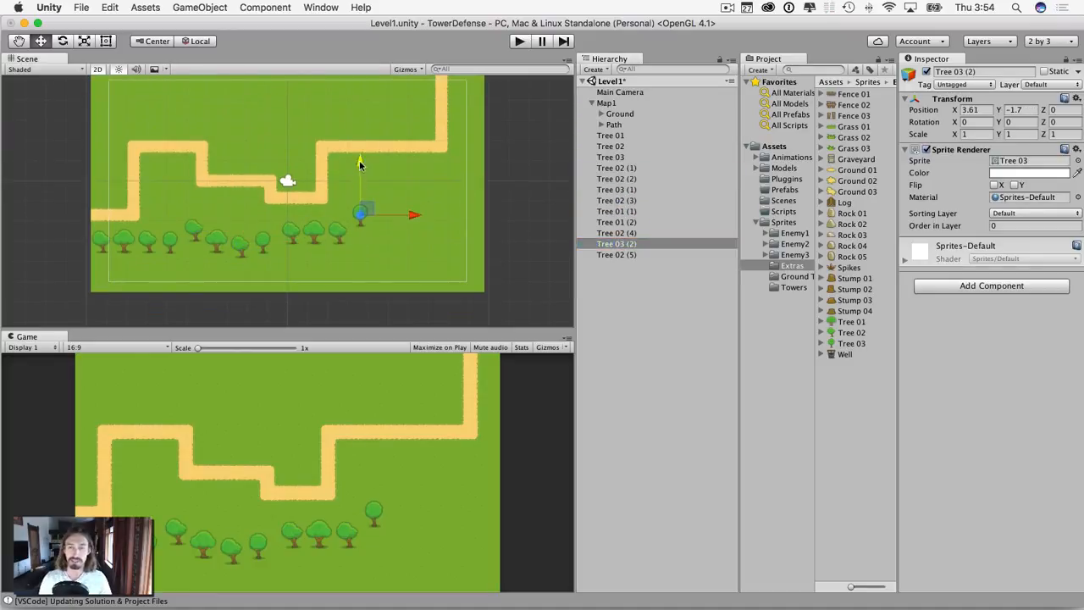
click(616, 254)
drag(290, 159, 336, 171)
click(599, 223)
key(Up)
key(Down)
key(Down)
Raise Tree 01 slightly and move Tree 02 up to Y -2.88 in the first tree group
click(604, 137)
drag(126, 166, 148, 166)
click(627, 160)
click(608, 147)
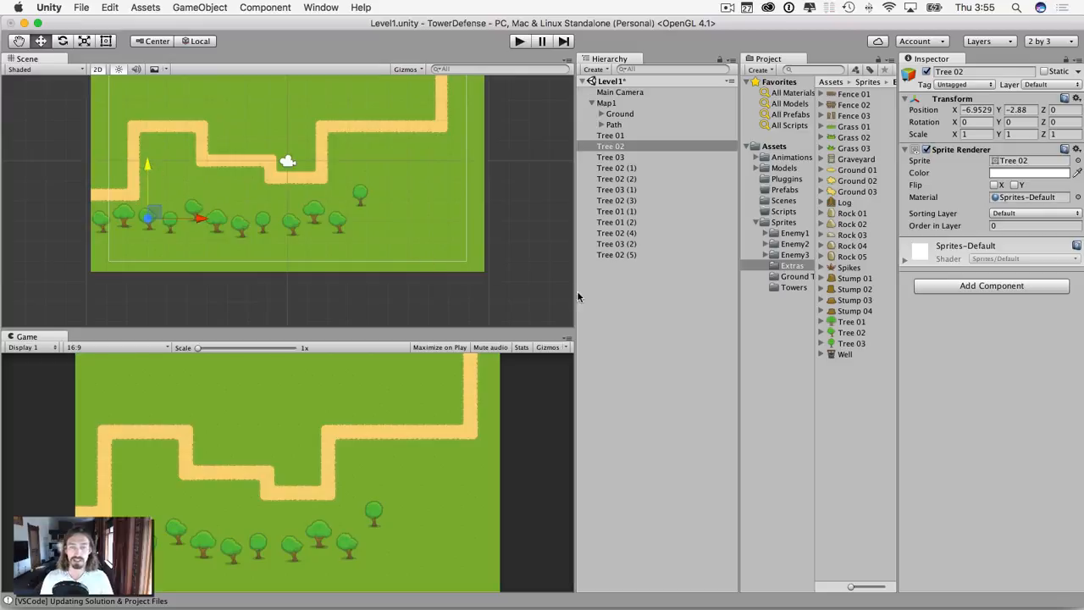
Duplicate the six trees from Tree 02 (3) to Tree 02 (5) and move the copies along X to extend the row past the last tree
click(614, 168)
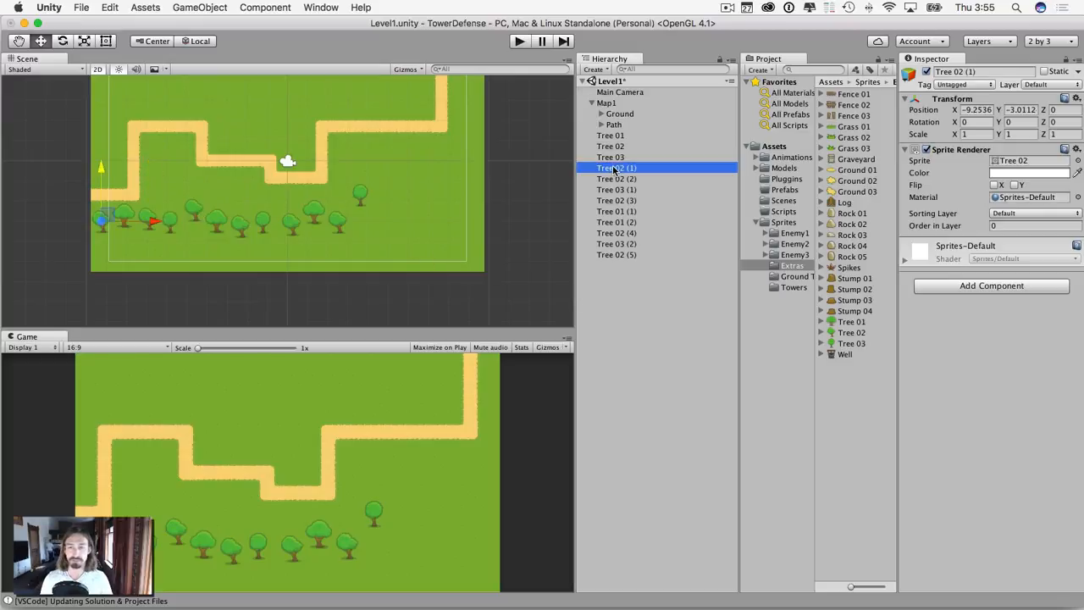
click(610, 137)
click(614, 204)
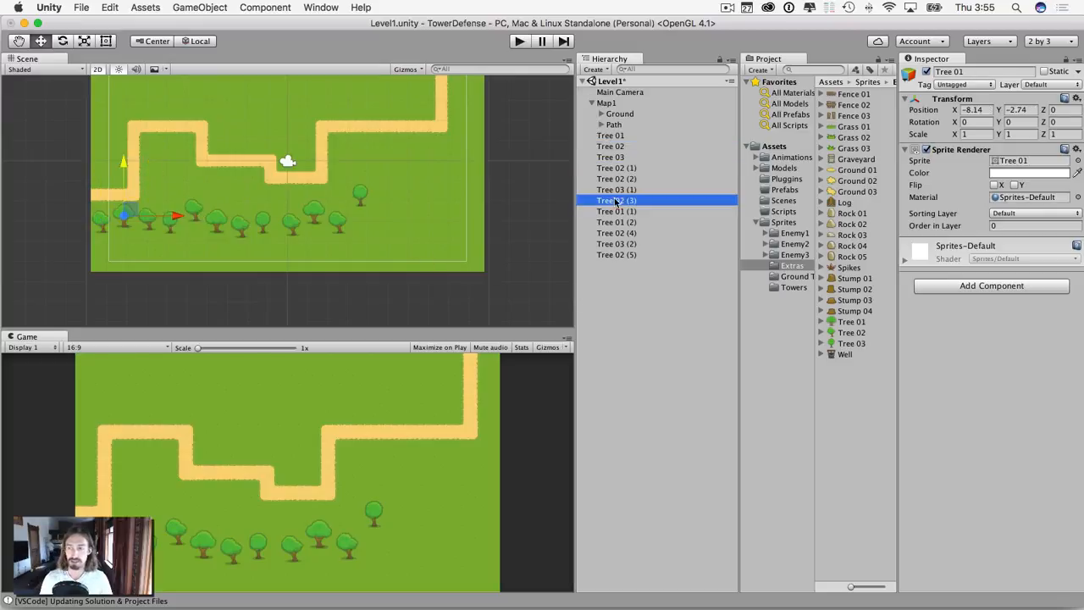
shift+click(615, 254)
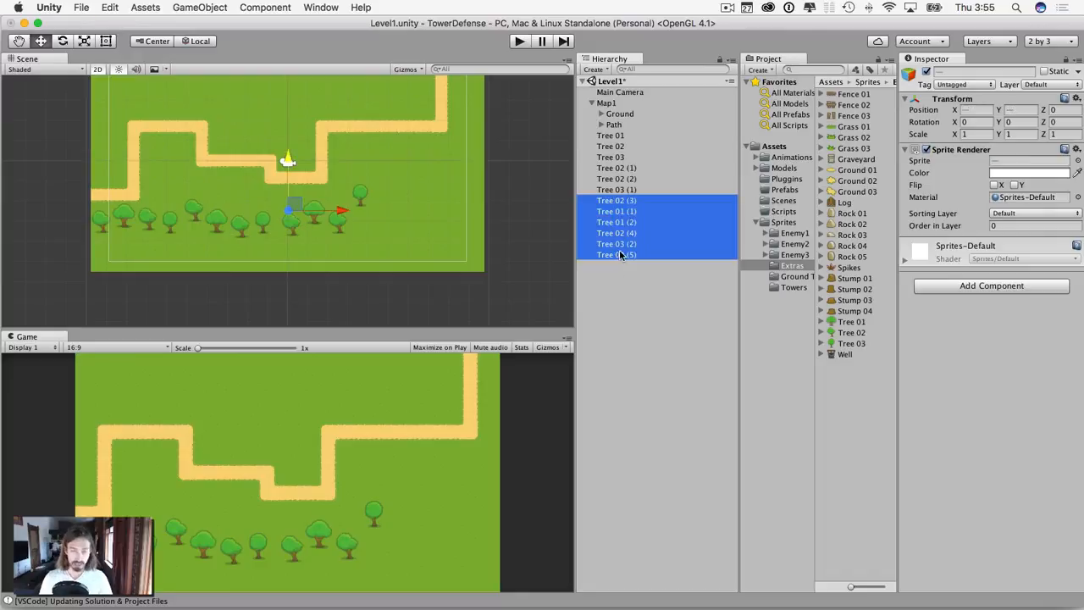
key(super+d)
drag(346, 210, 506, 212)
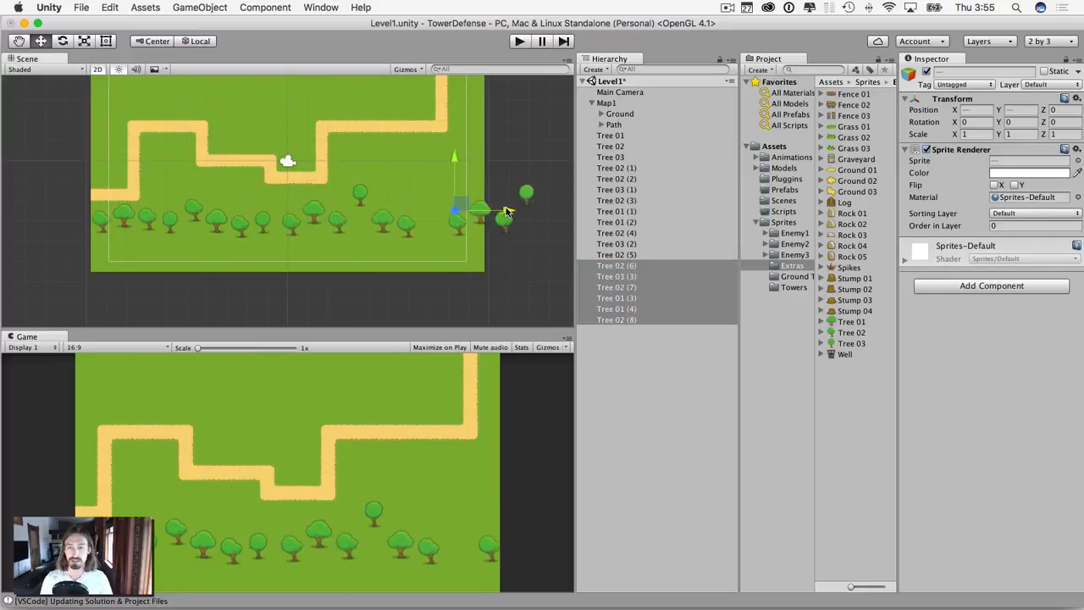
Check the duplicated trees one by one to find which of them stand beyond the map's edge
click(623, 309)
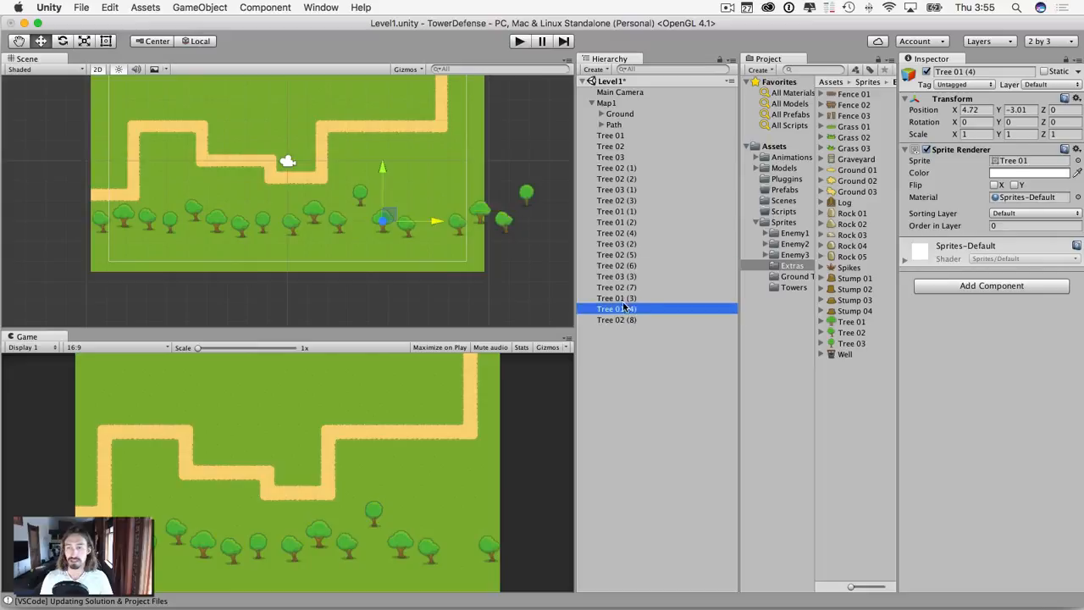
click(617, 301)
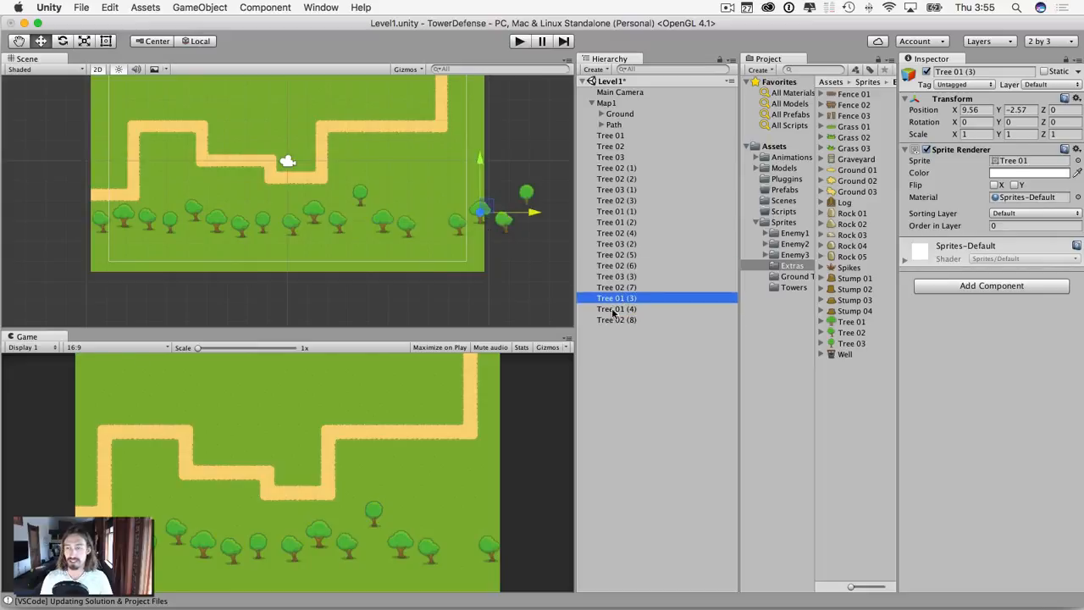
shift+click(616, 320)
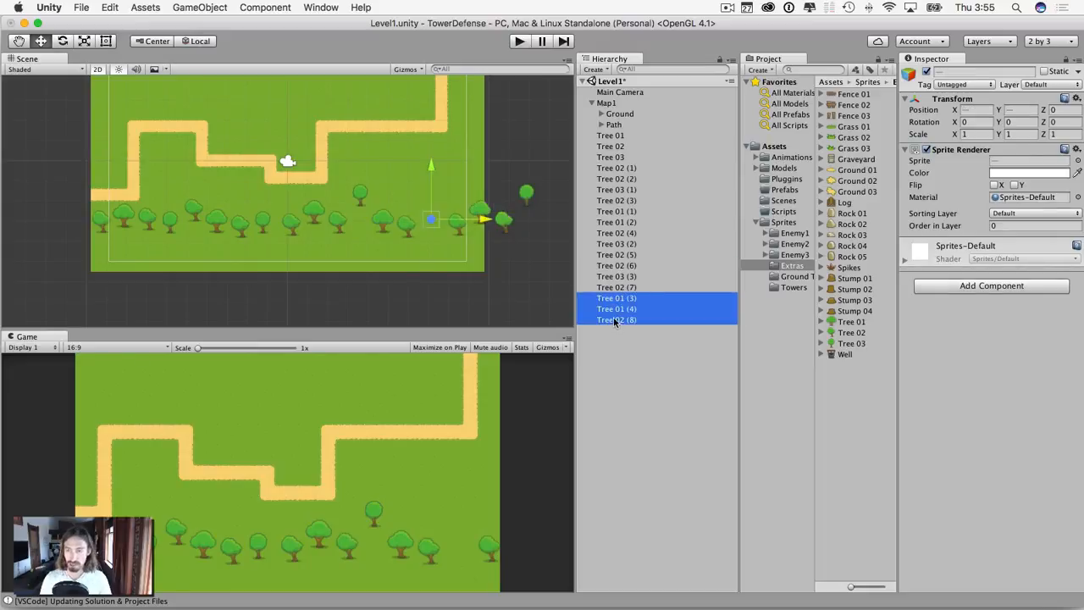
mouse_move(483, 219)
mouse_down()
mouse_move(438, 218)
mouse_move(482, 218)
mouse_up()
click(612, 298)
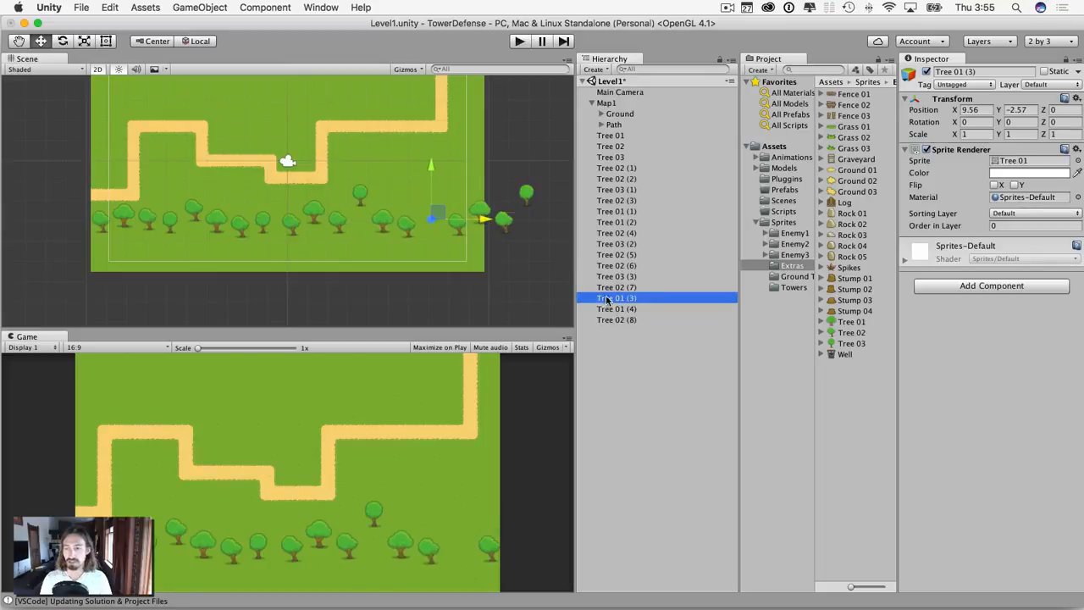
click(608, 310)
click(610, 298)
click(608, 287)
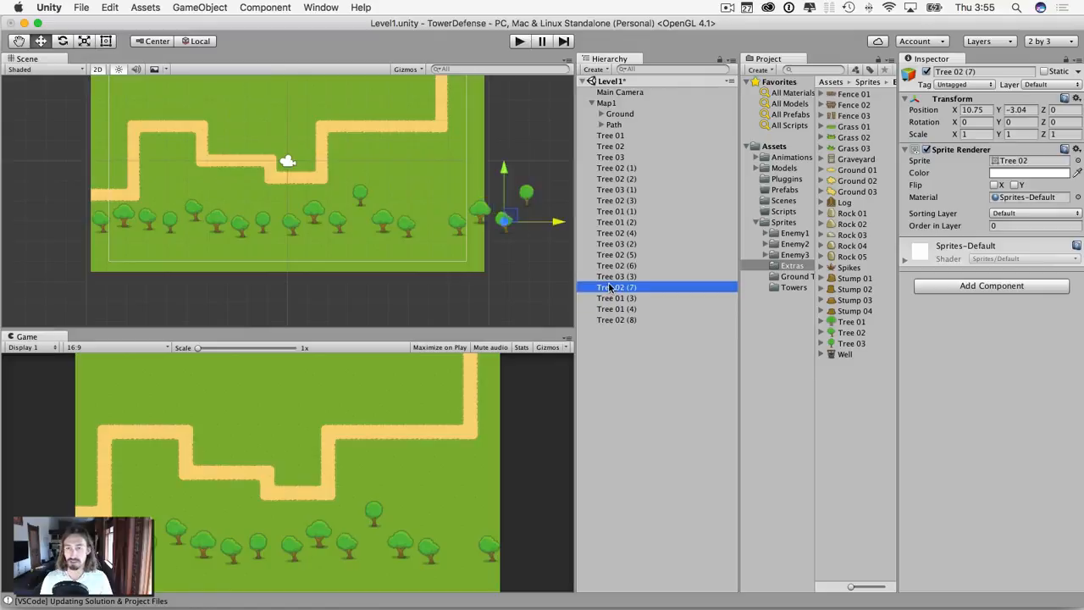
click(608, 277)
Move Tree 03 (3), Tree 02 (7) and Tree 01 (3) together back inside the map, with Tree 03 (3) at X 8.18
click(612, 298)
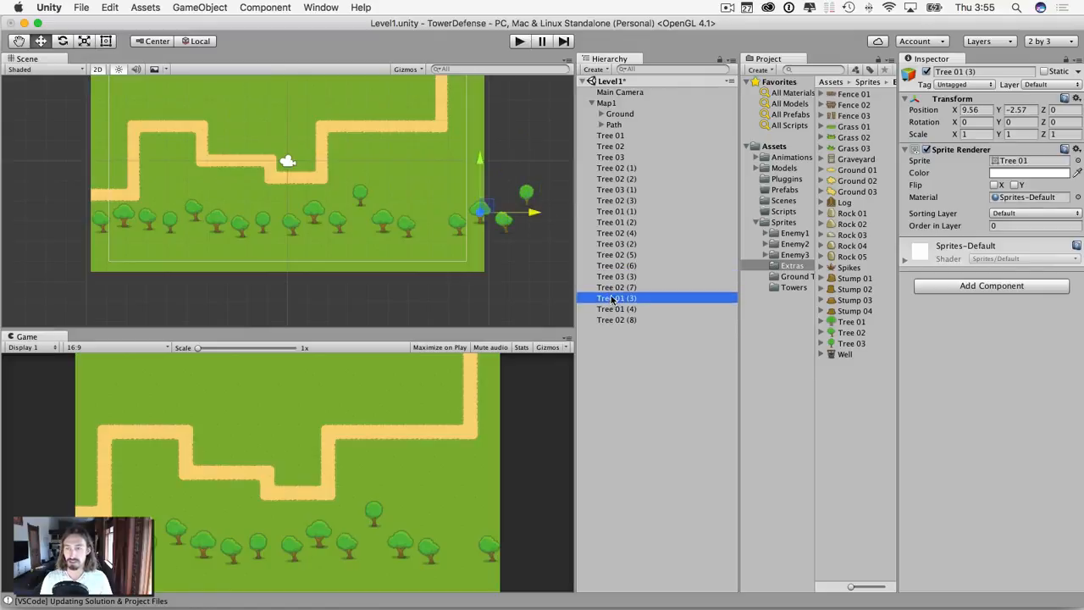
mouse_move(535, 218)
mouse_down()
mouse_move(502, 217)
mouse_move(528, 217)
mouse_up()
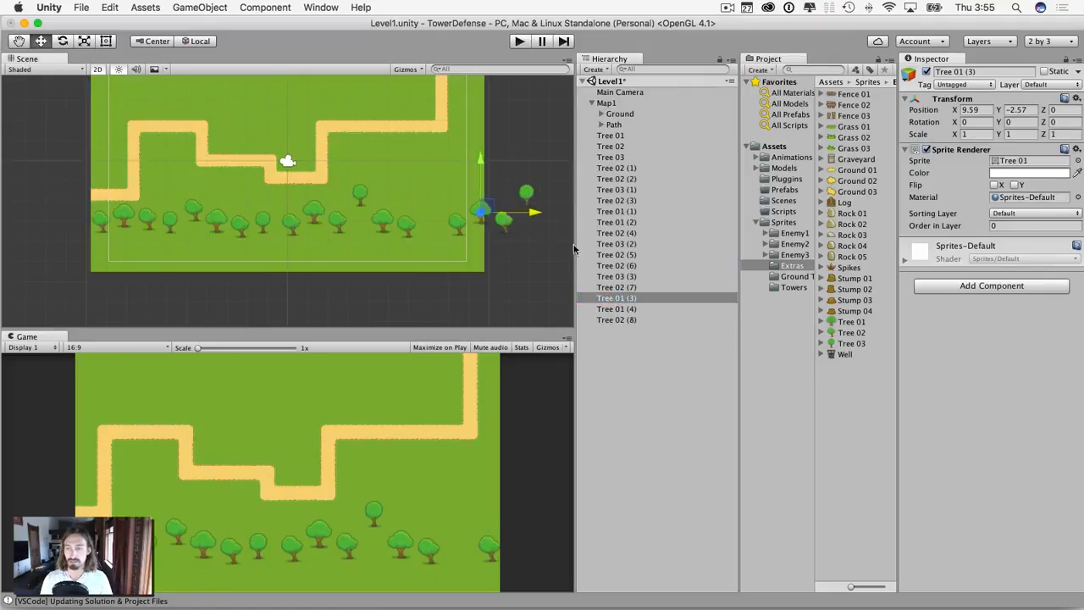
click(610, 278)
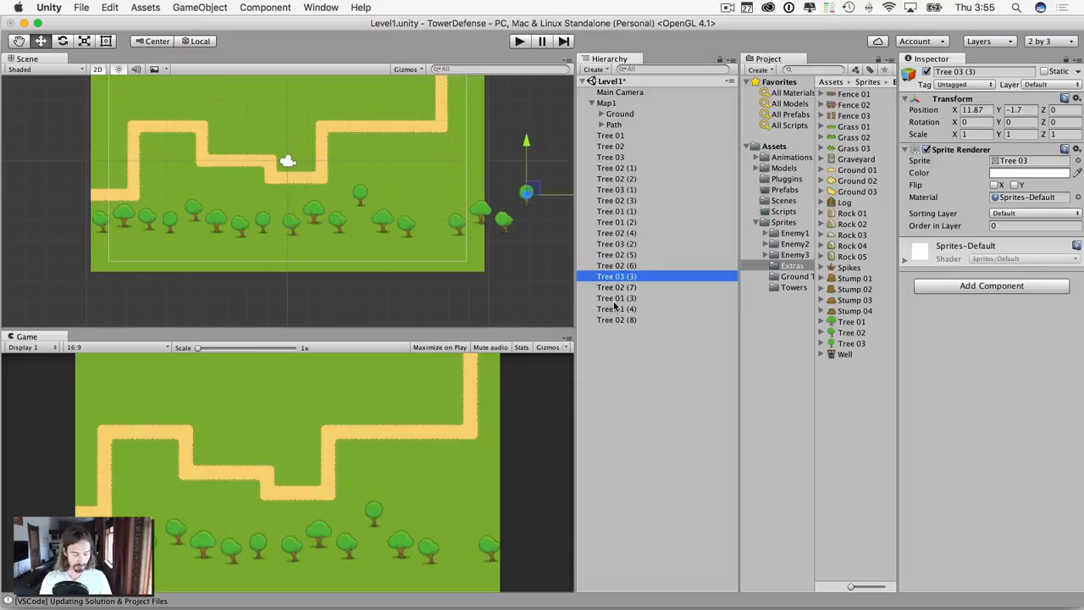
shift+click(615, 308)
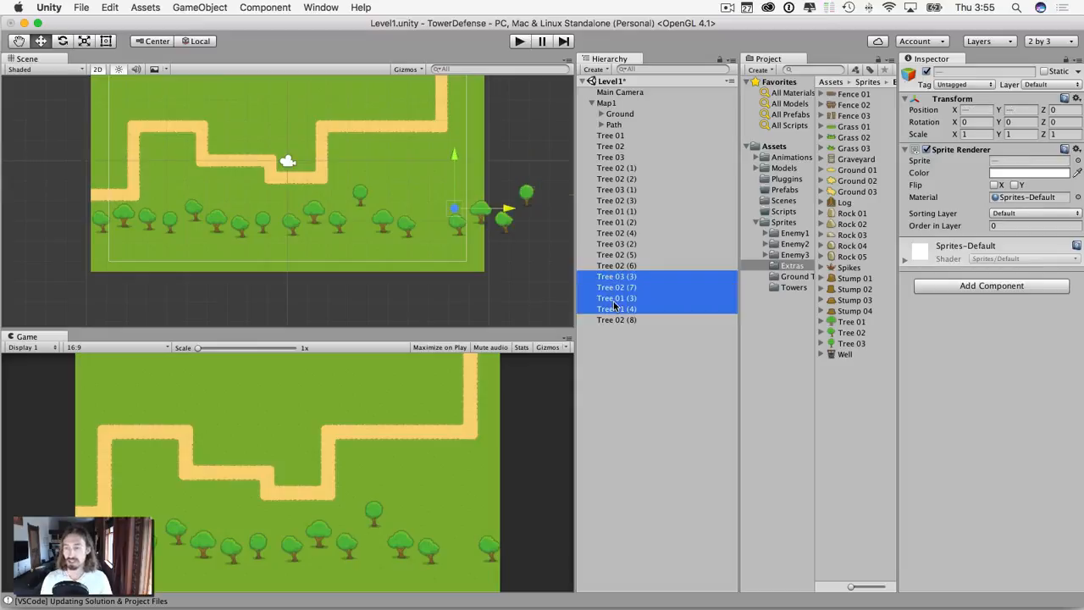
click(614, 298)
shift+click(590, 281)
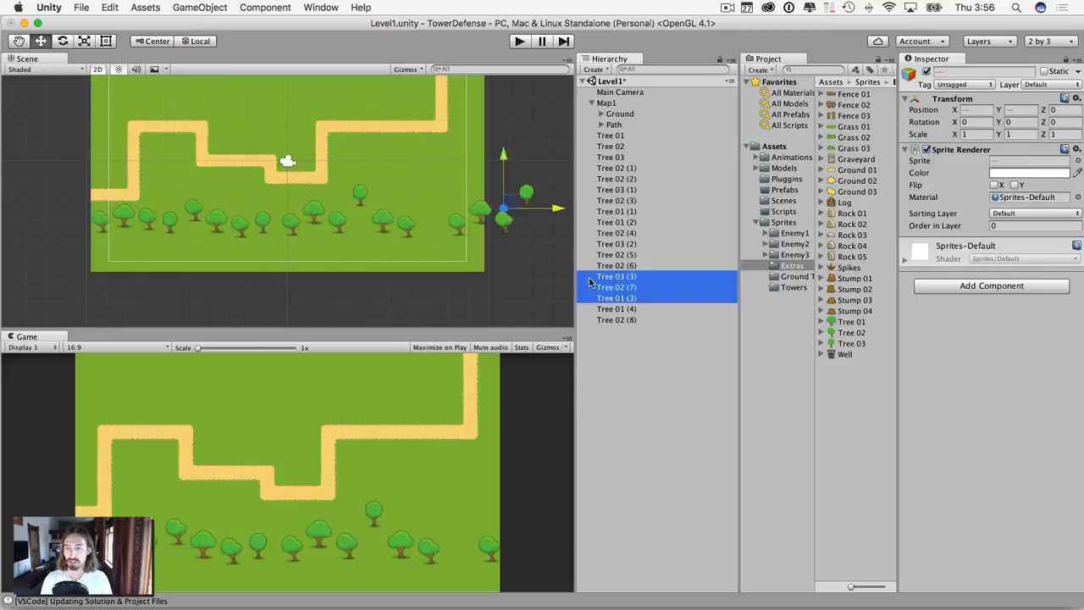
drag(550, 209, 481, 213)
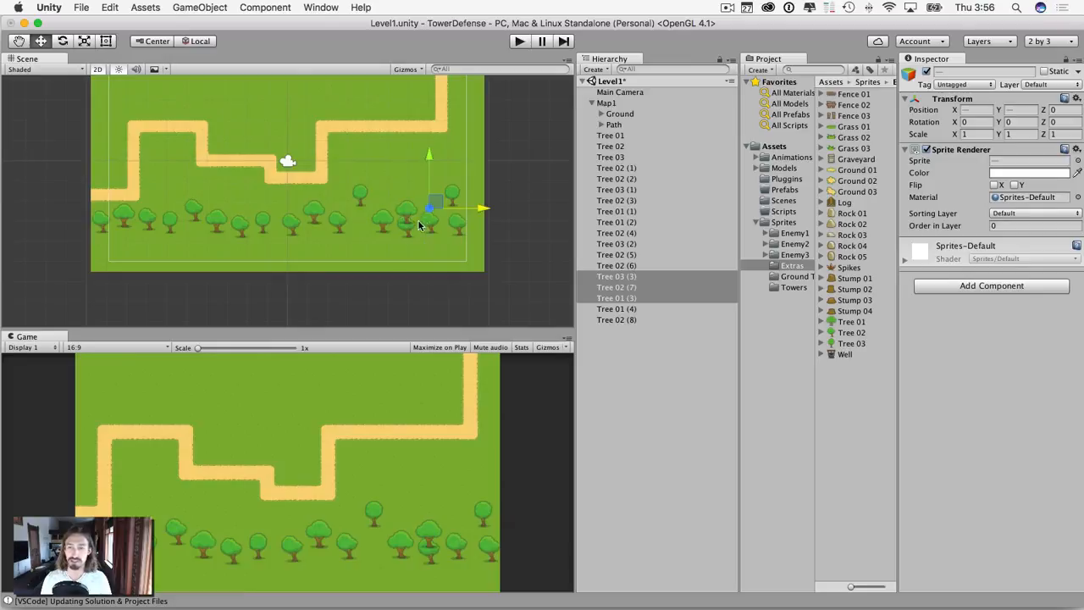
Raise Tree 01 (3) to Y -1.96 to clear the overlapping tree, and leave the Ground group collapsed in the hierarchy
click(613, 280)
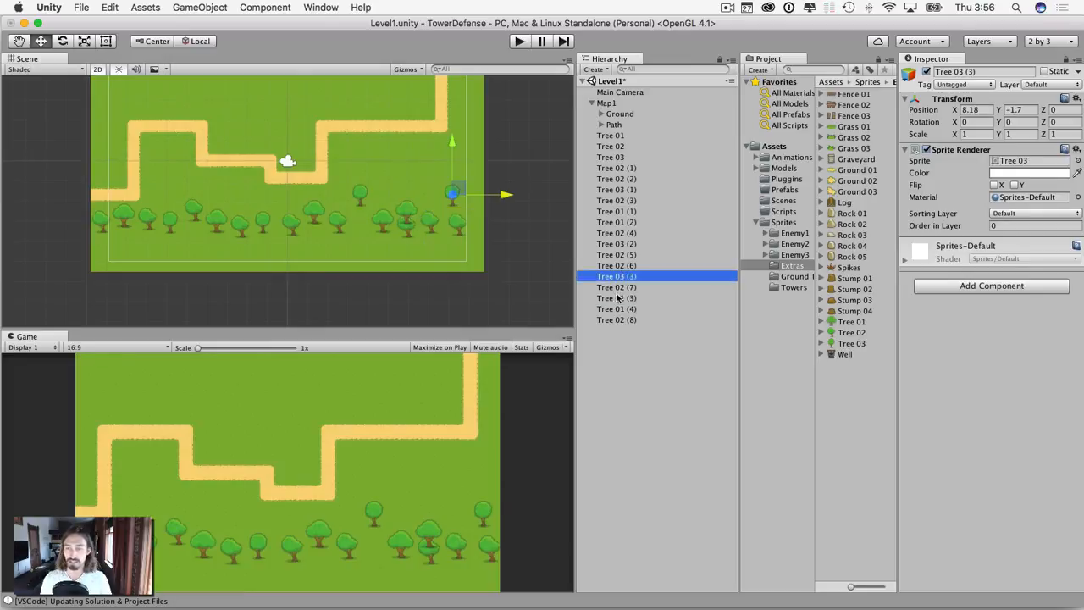
click(616, 298)
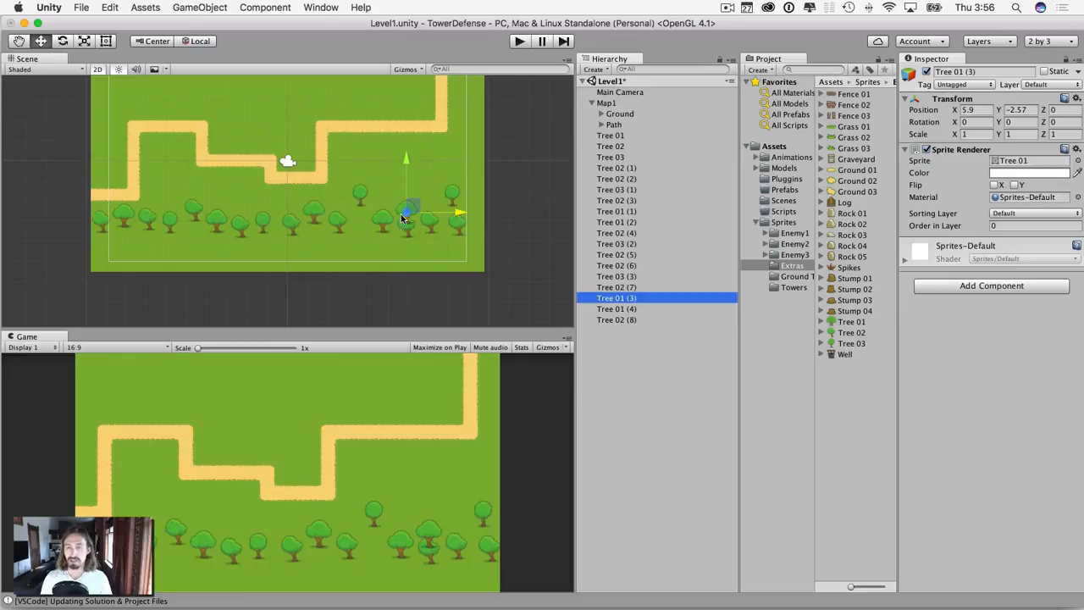
drag(403, 157, 403, 144)
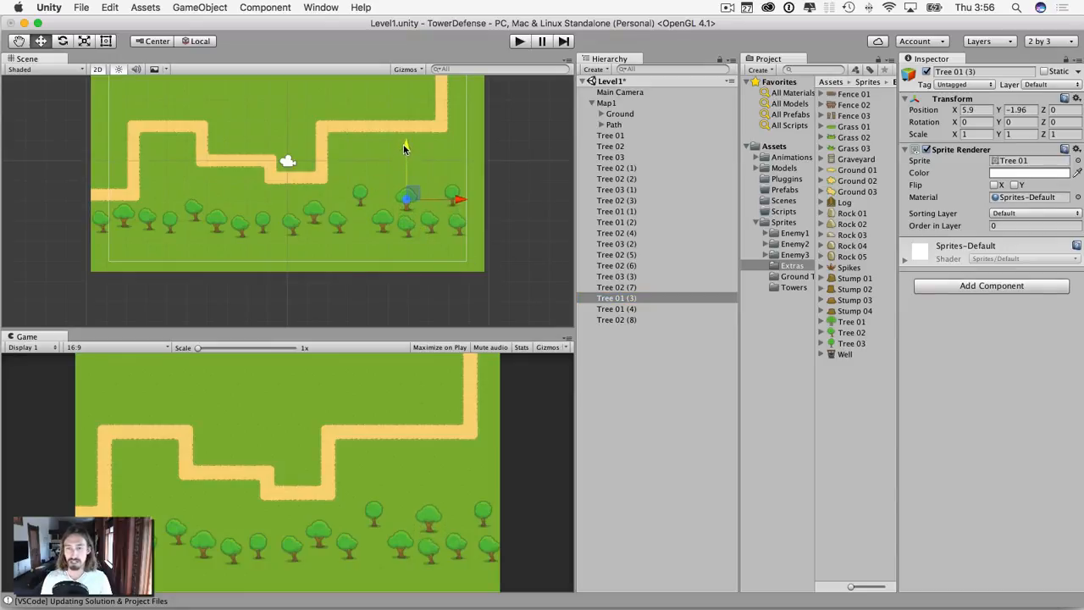
click(309, 239)
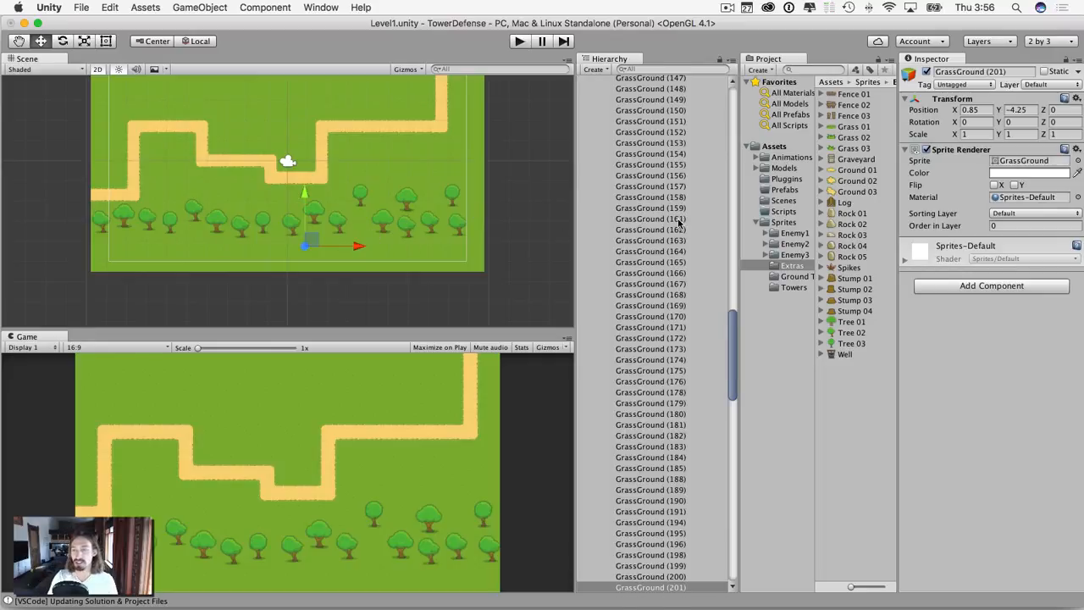
scroll(675, 233, down, 15)
scroll(675, 233, up, 20)
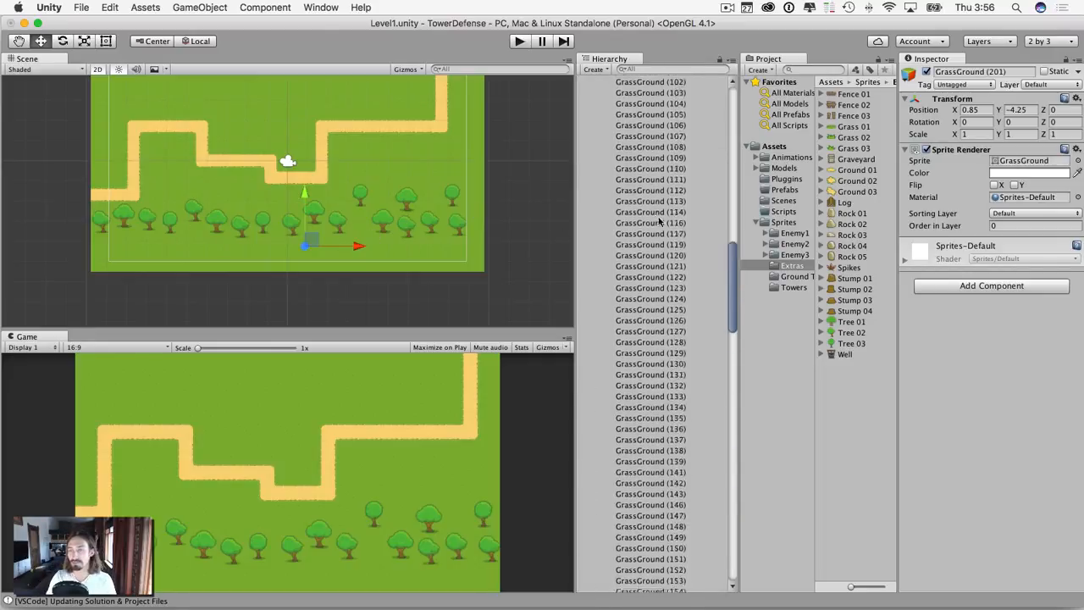
click(601, 113)
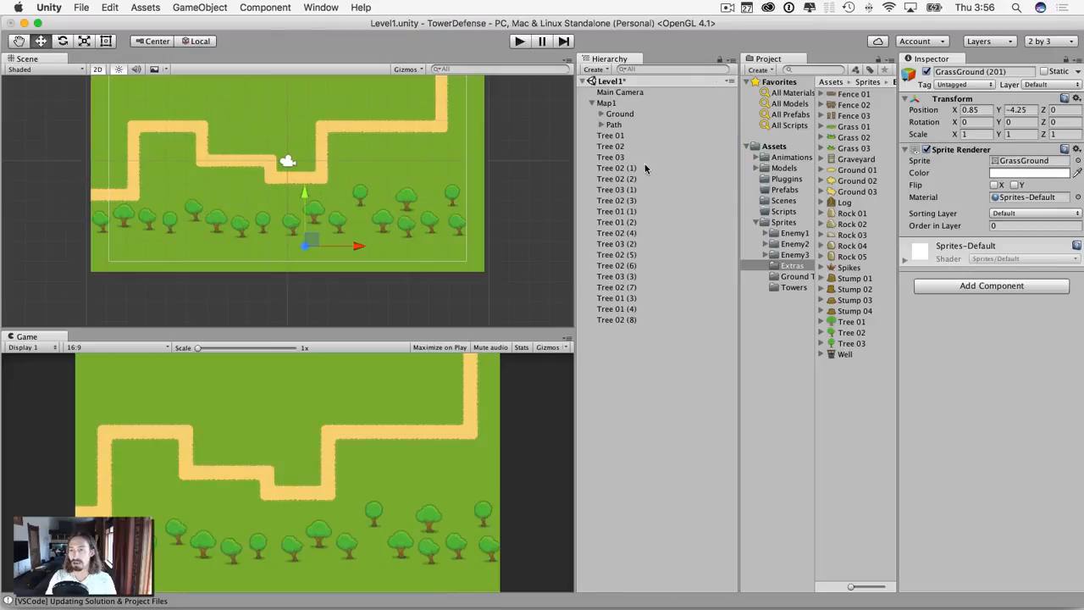
Set the Order in Layer of all trees from Tree 01 to Tree 02 (8) to -1
click(611, 135)
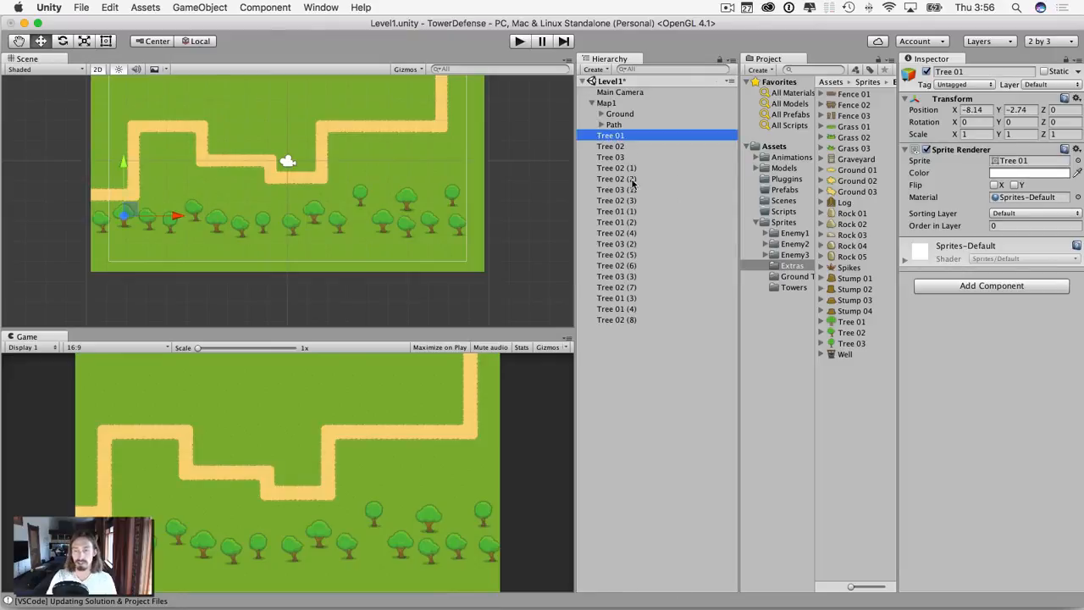
shift+click(607, 320)
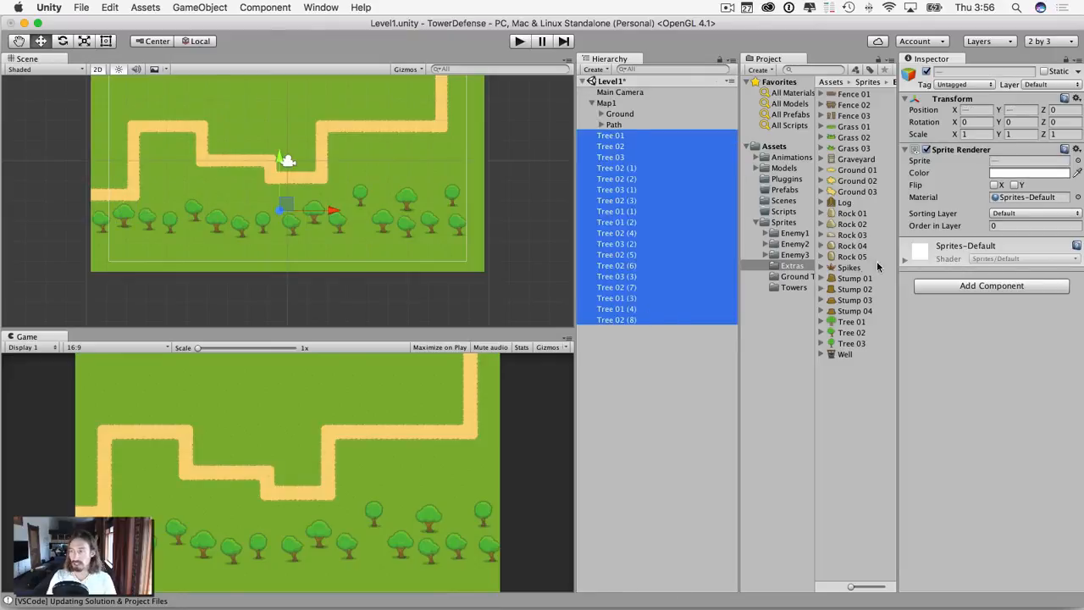
click(997, 225)
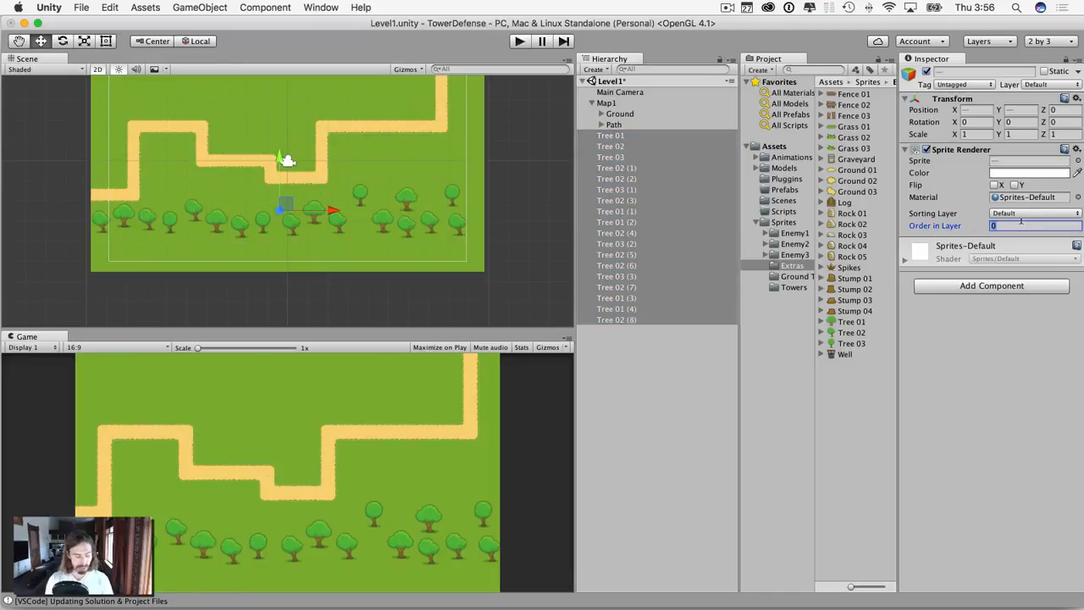
text(-1)
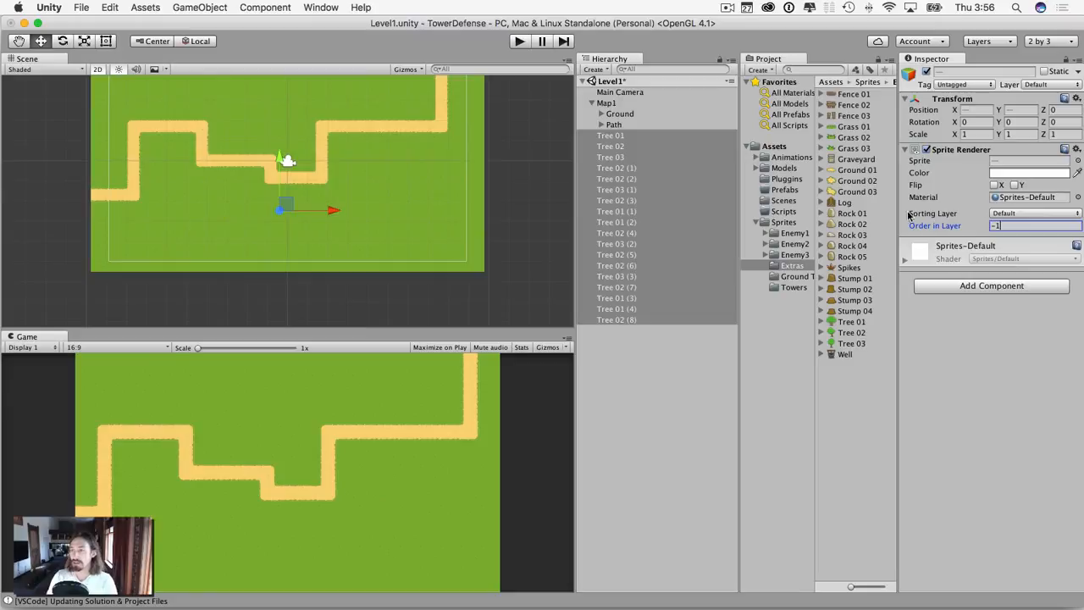
Add a new sorting layer named Items below the Default layer
click(1019, 215)
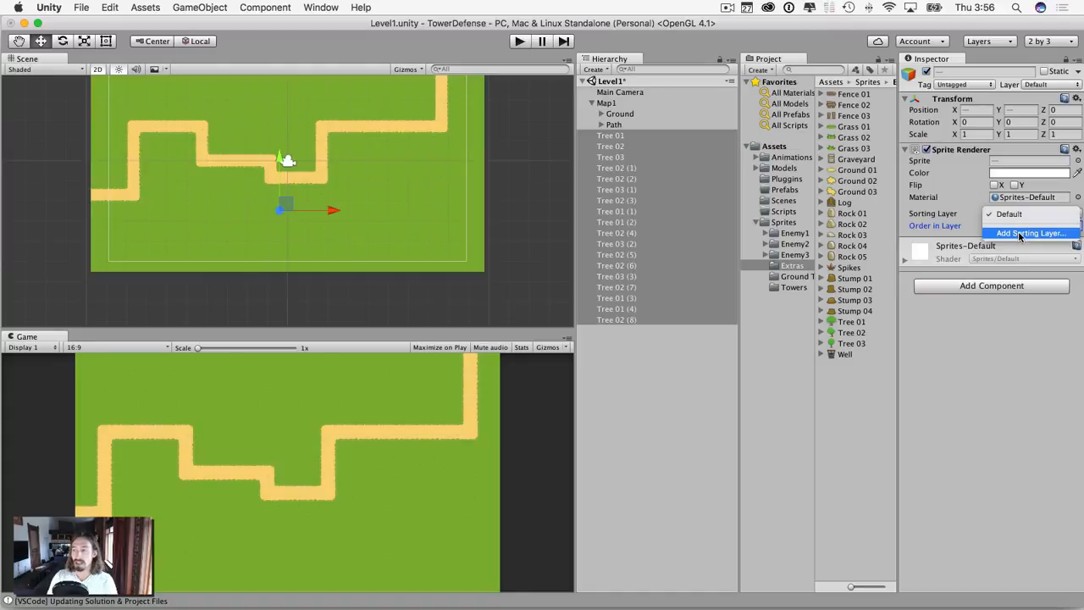
click(1019, 234)
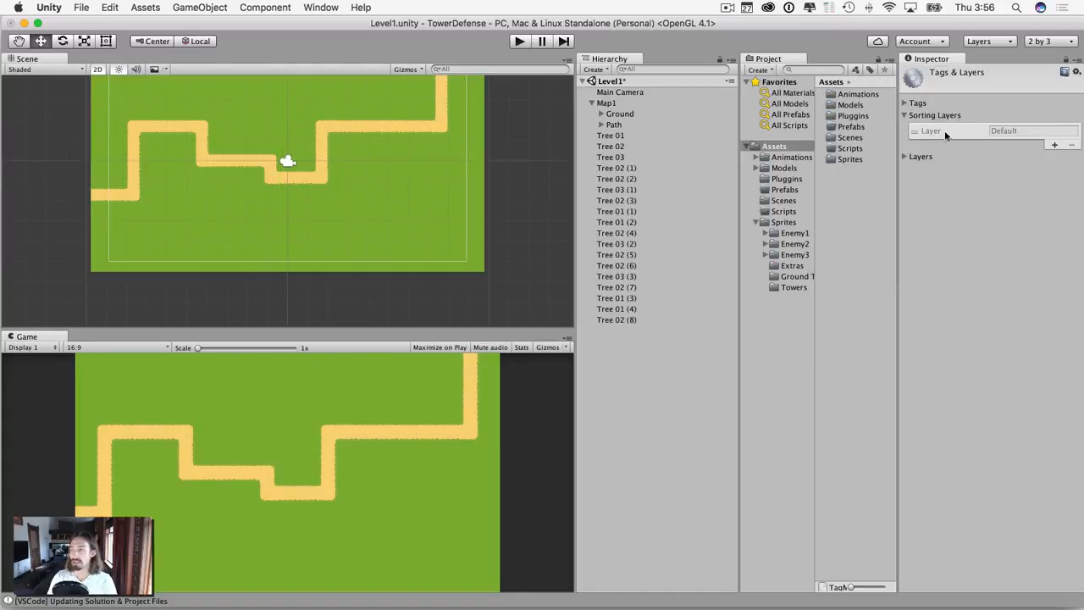
click(1054, 146)
click(1016, 142)
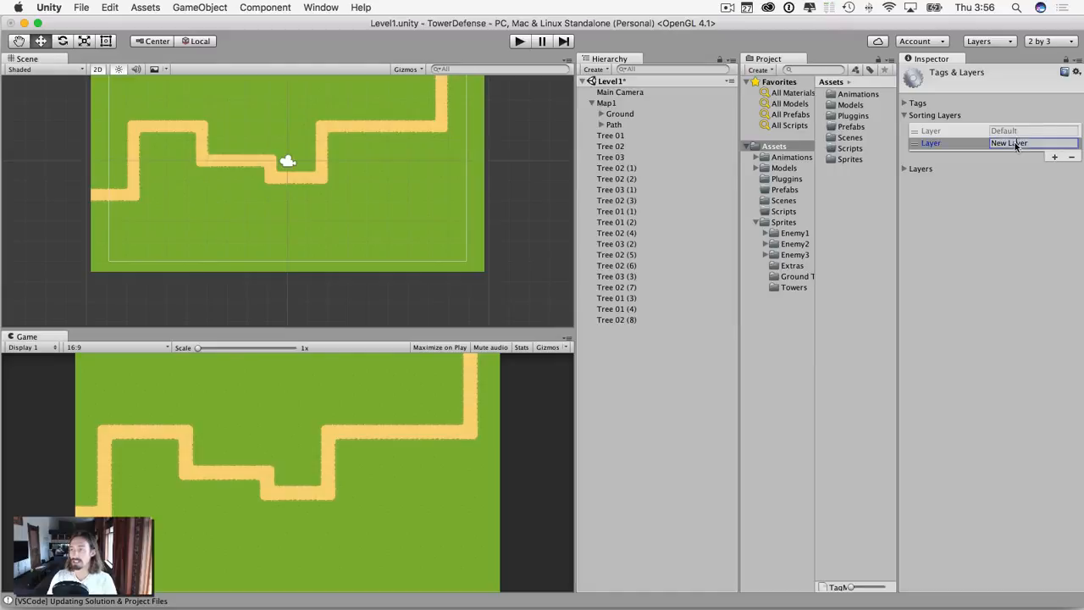
key(super+a)
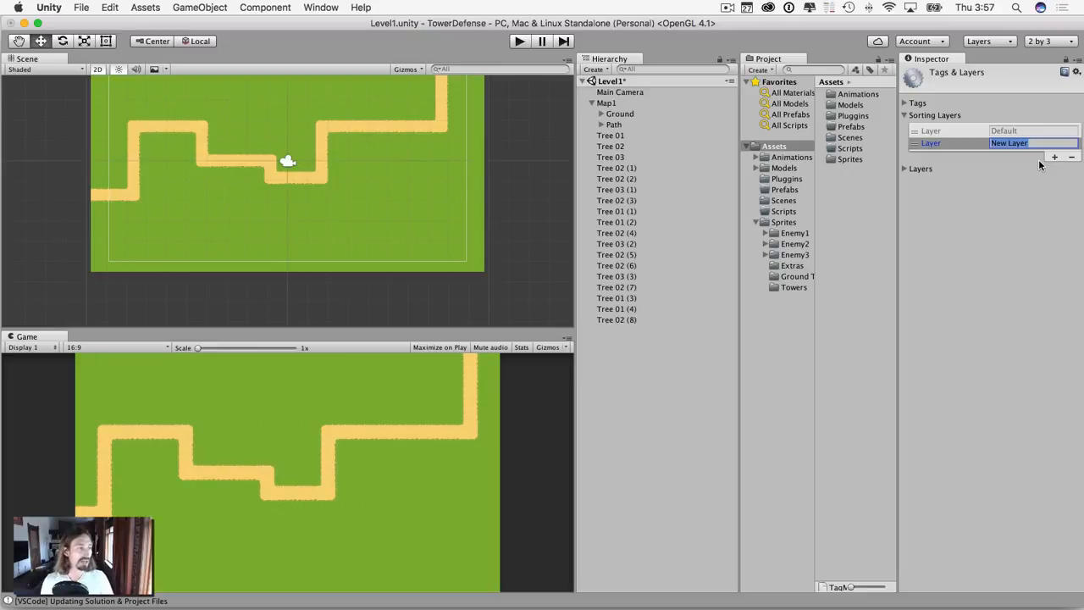
text(E)
key(BackSpace)
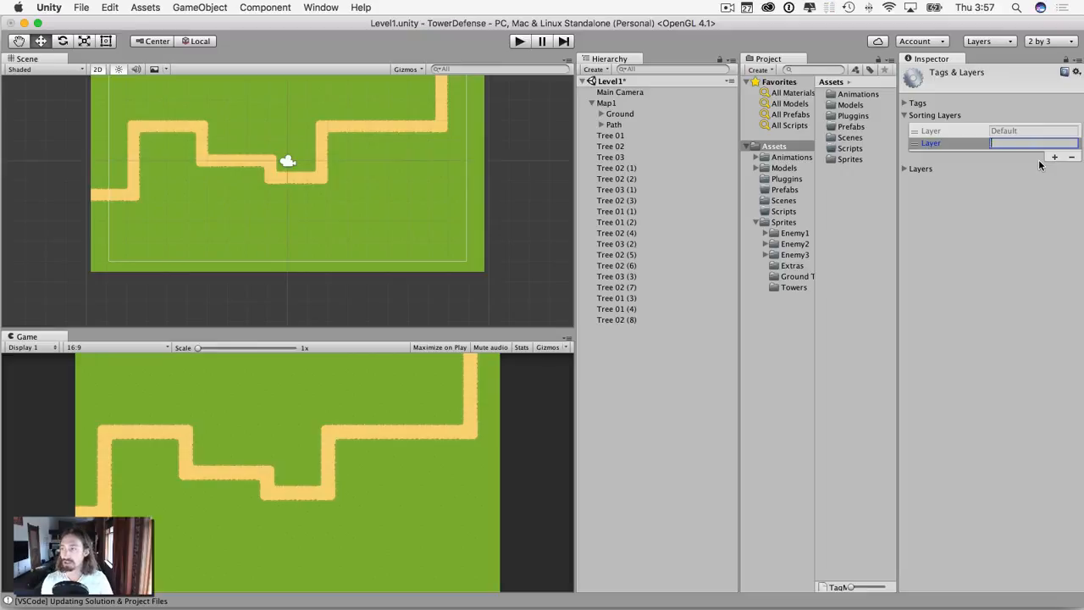
text(Items)
key(Return)
Assign all trees from Tree 01 to Tree 02 (8) to the Items sorting layer with Order in Layer 0
click(615, 157)
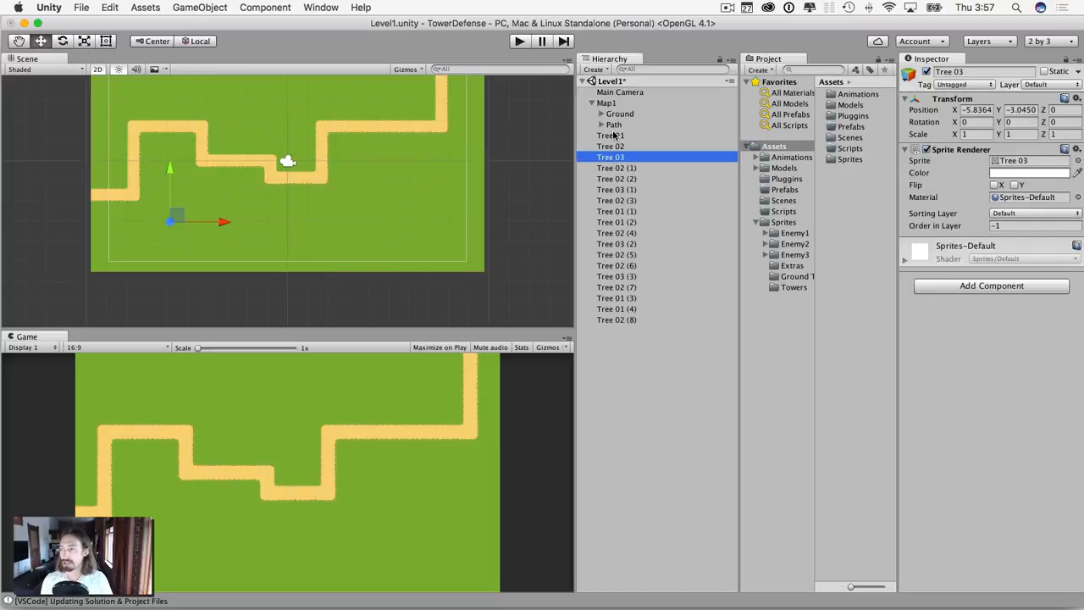
click(609, 136)
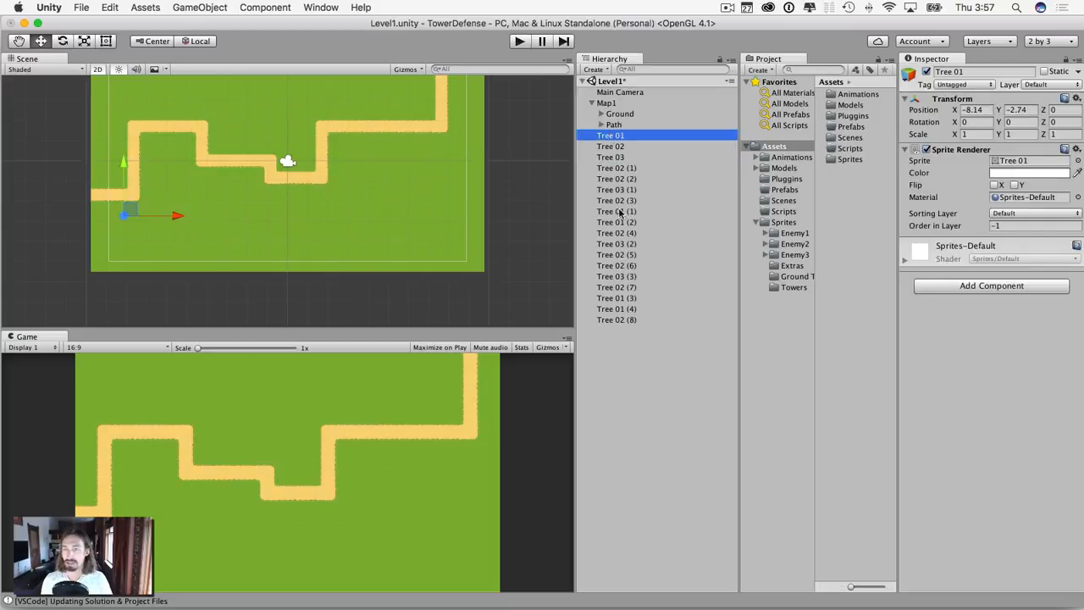
shift+click(612, 318)
click(1033, 214)
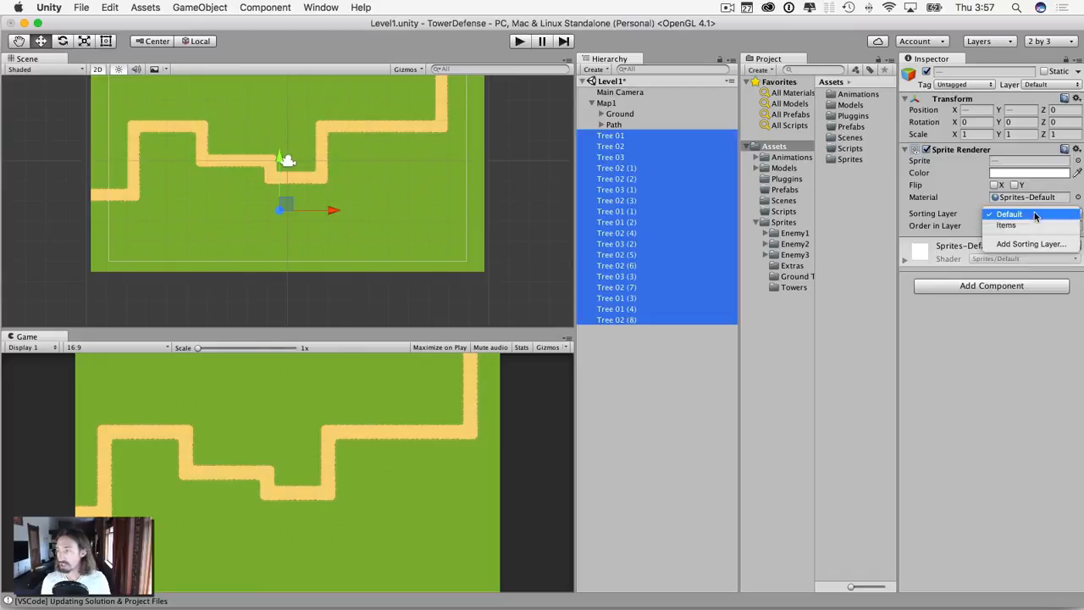
click(1025, 225)
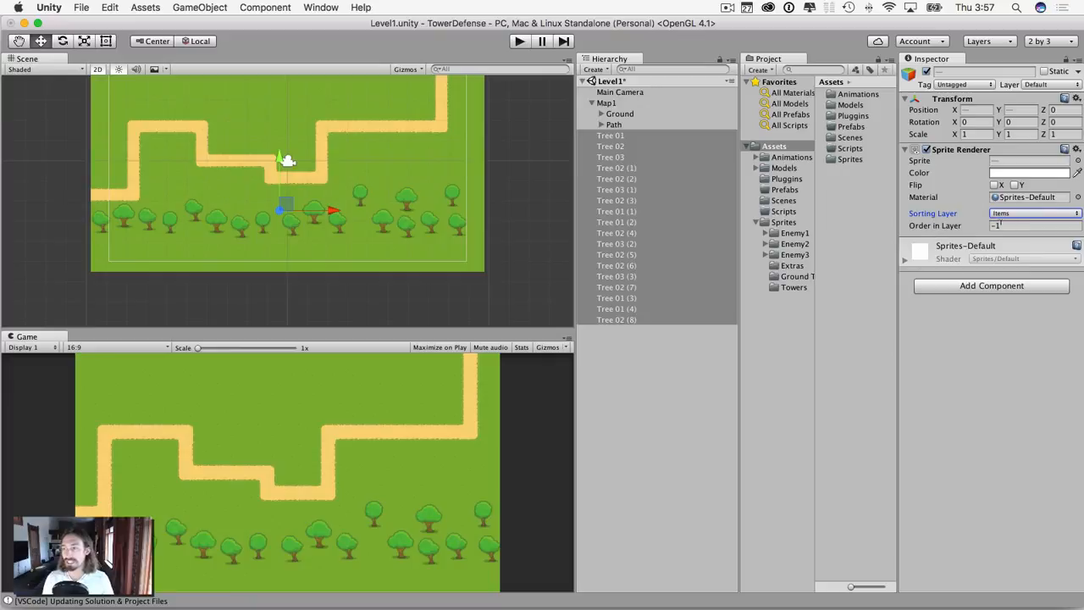
click(1014, 223)
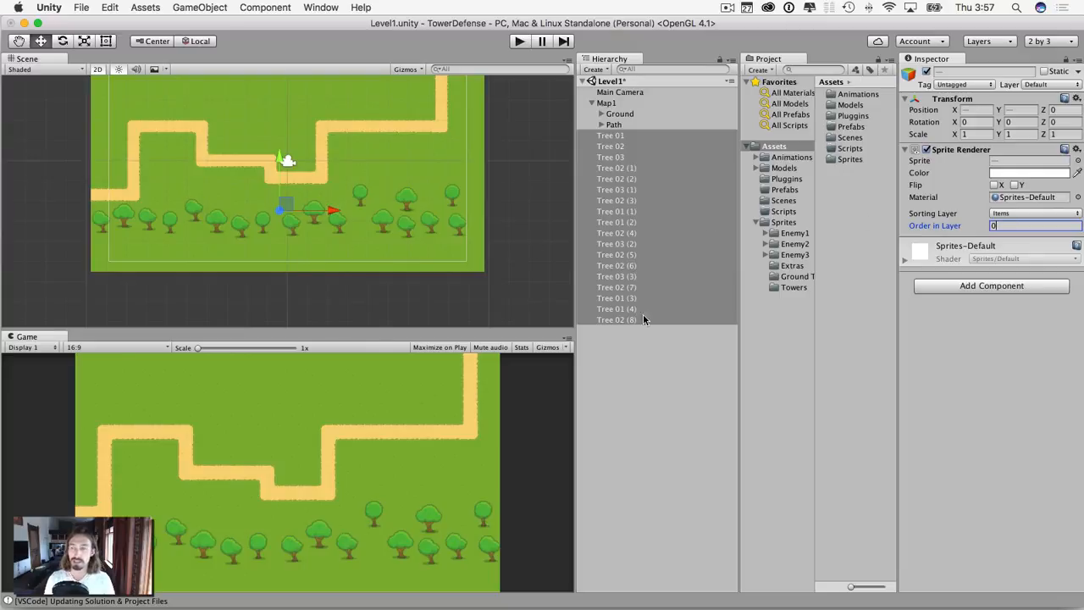
Create an empty child object under Map1 and name it Trees
click(647, 385)
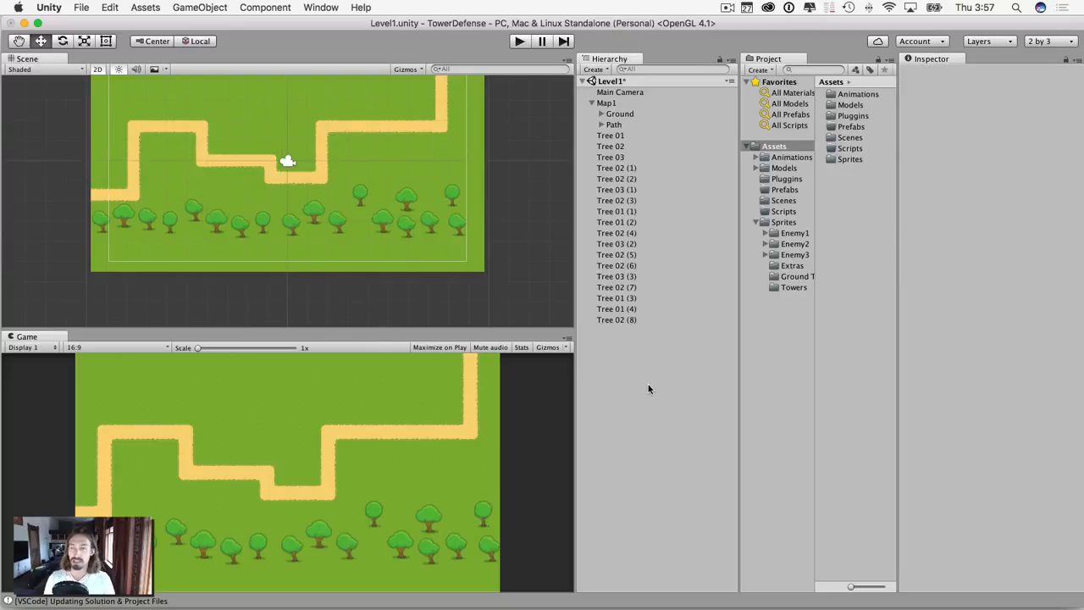
right_click(607, 104)
click(608, 108)
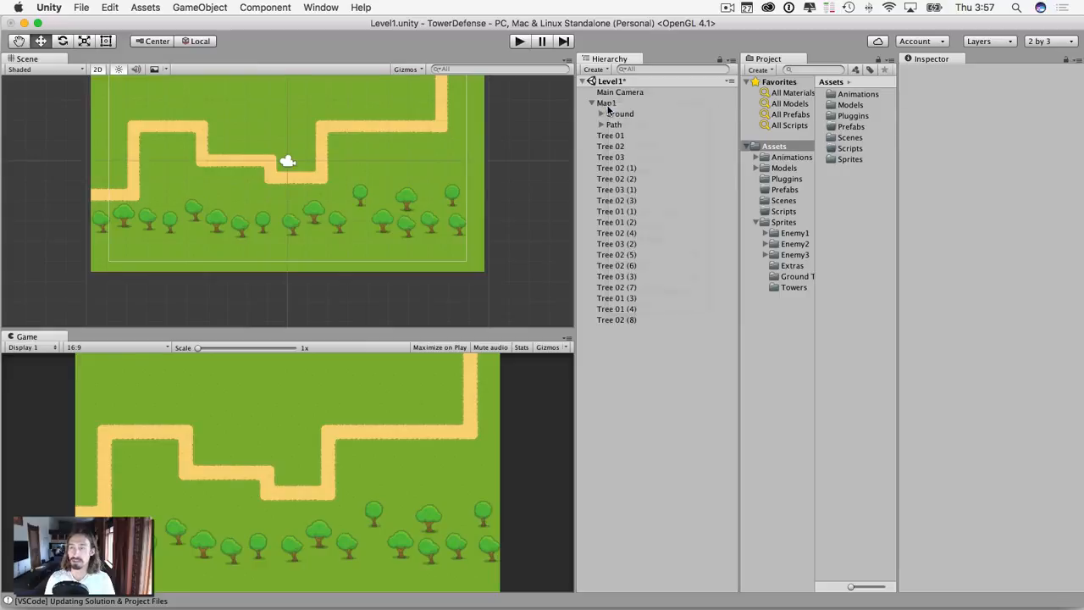
click(606, 103)
key(Return)
click(602, 103)
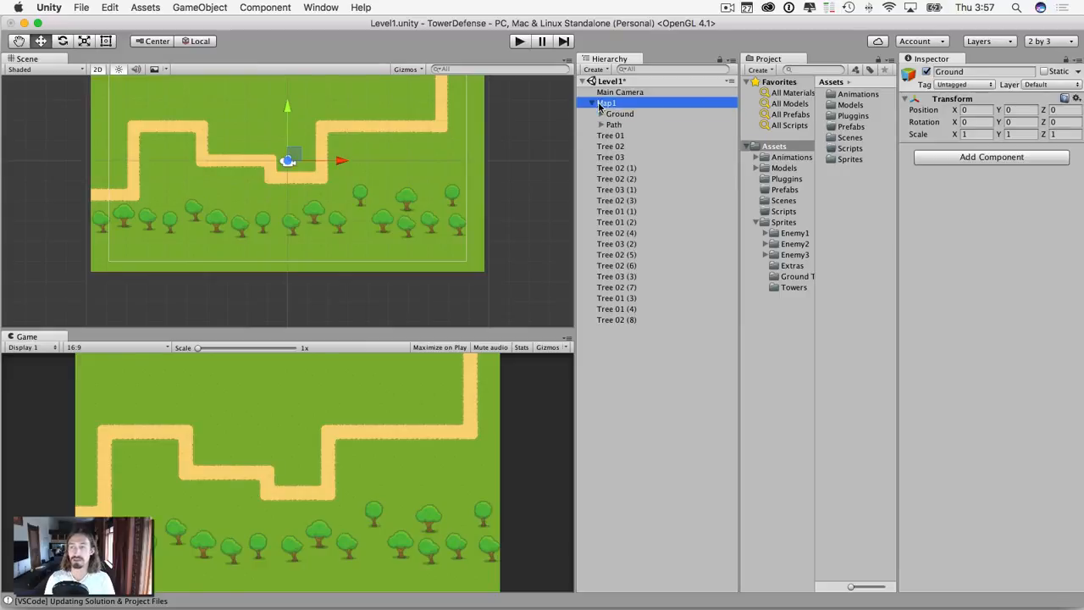
right_click(609, 102)
click(641, 211)
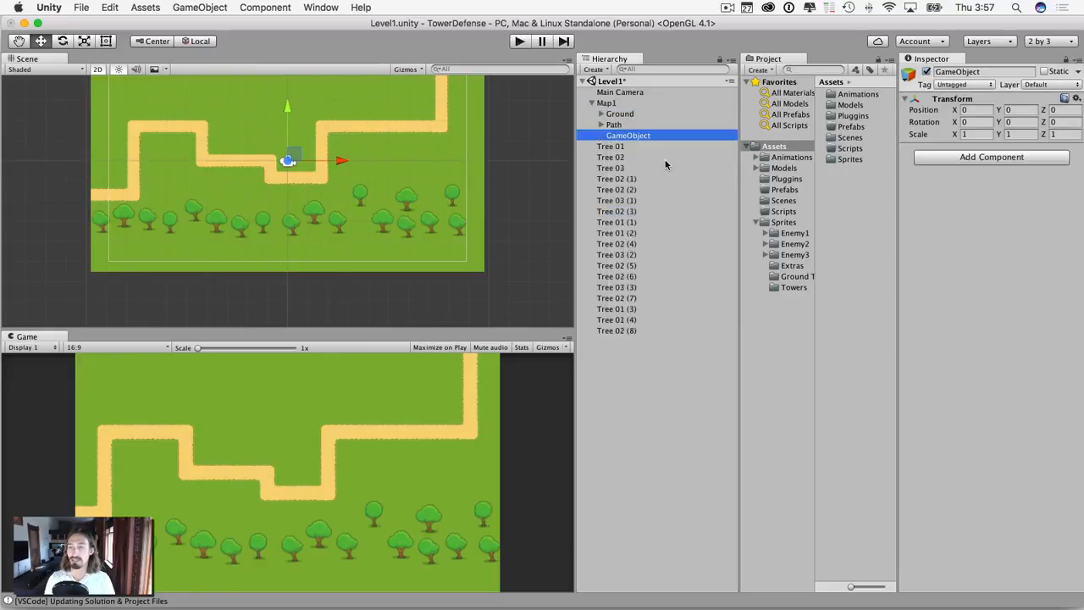
click(629, 136)
text(T)
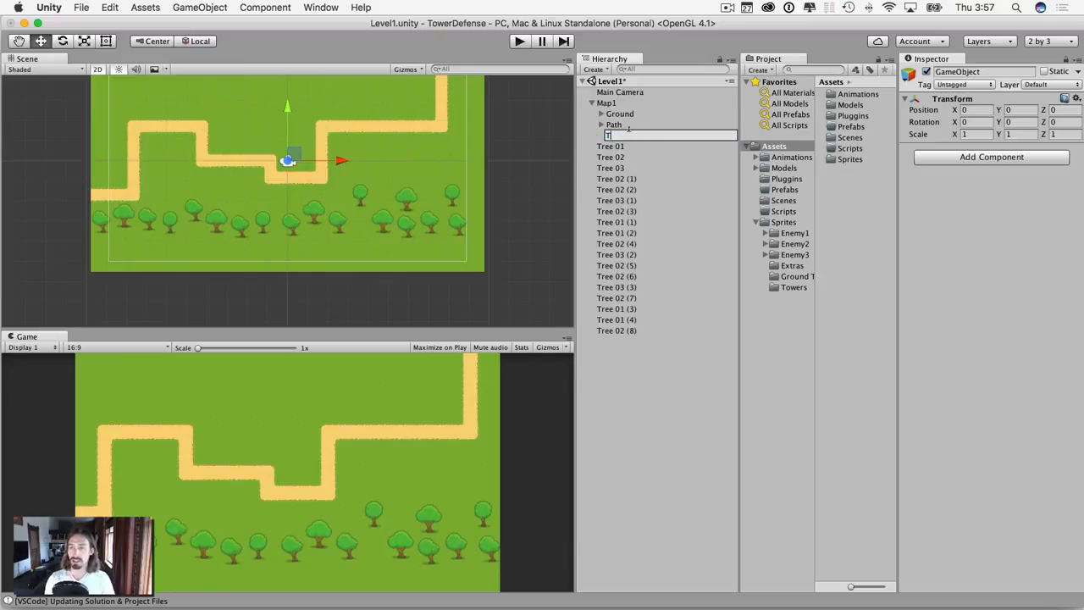
text(rees)
key(Return)
Move all trees from Tree 01 to Tree 02 (8) into the Trees object and collapse it in the hierarchy
click(619, 148)
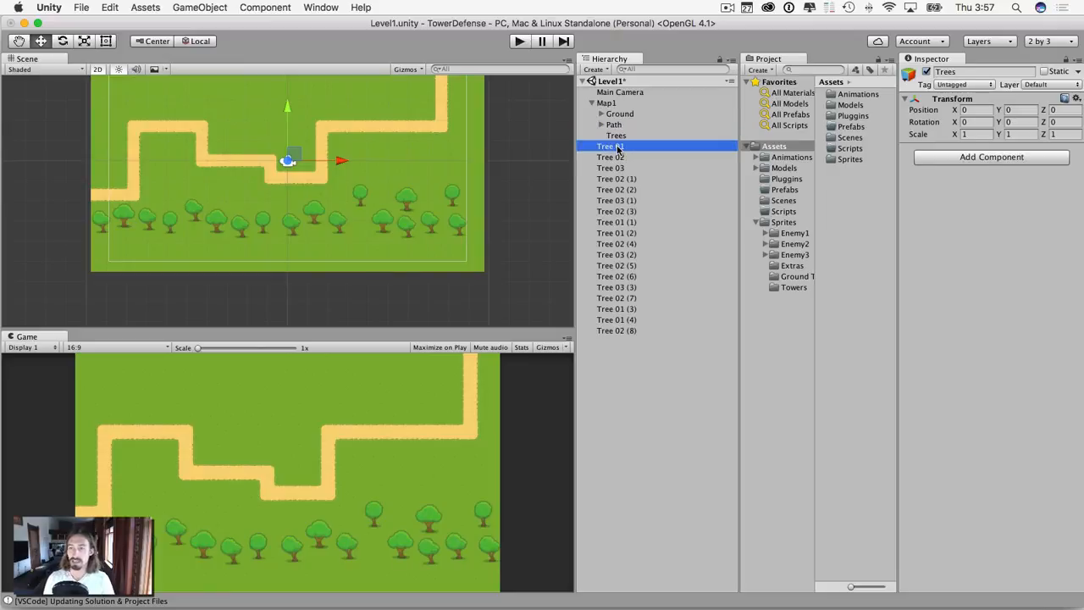
shift+click(609, 330)
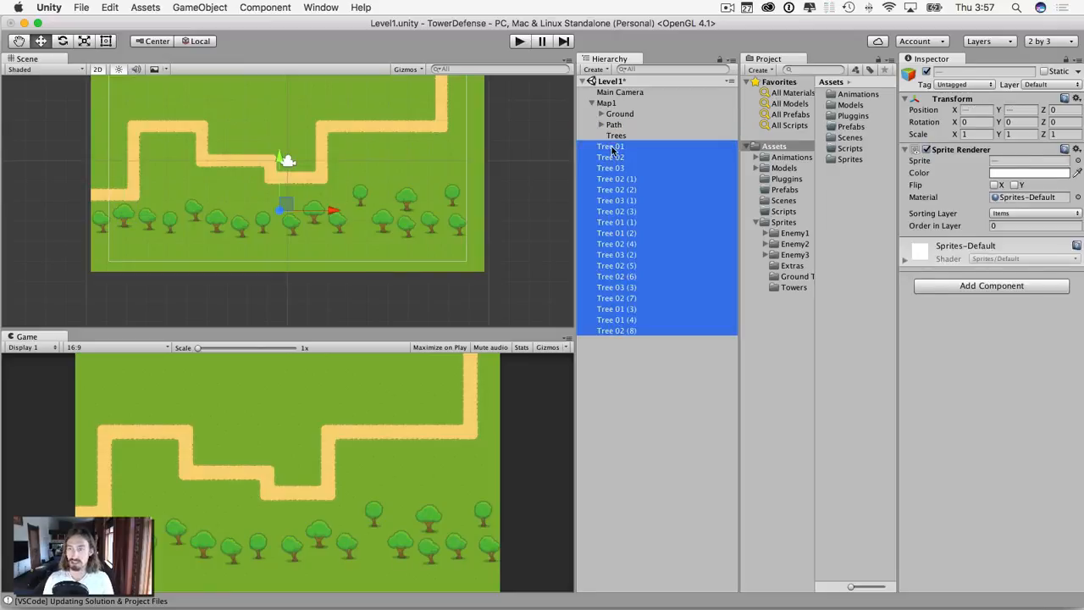
mouse_move(615, 151)
mouse_down()
mouse_move(611, 103)
mouse_move(617, 139)
mouse_up()
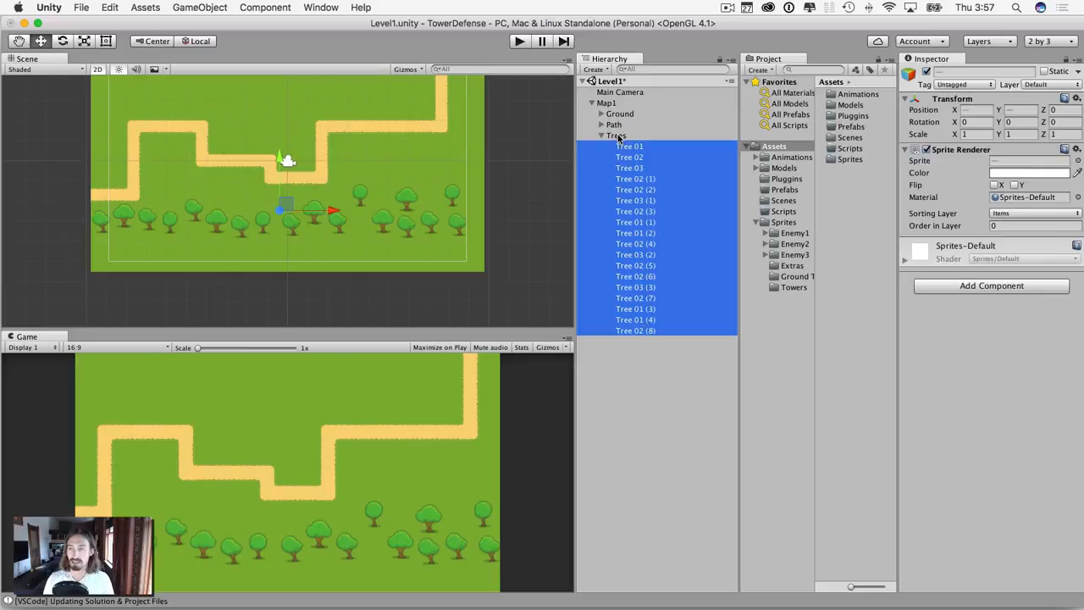
click(601, 136)
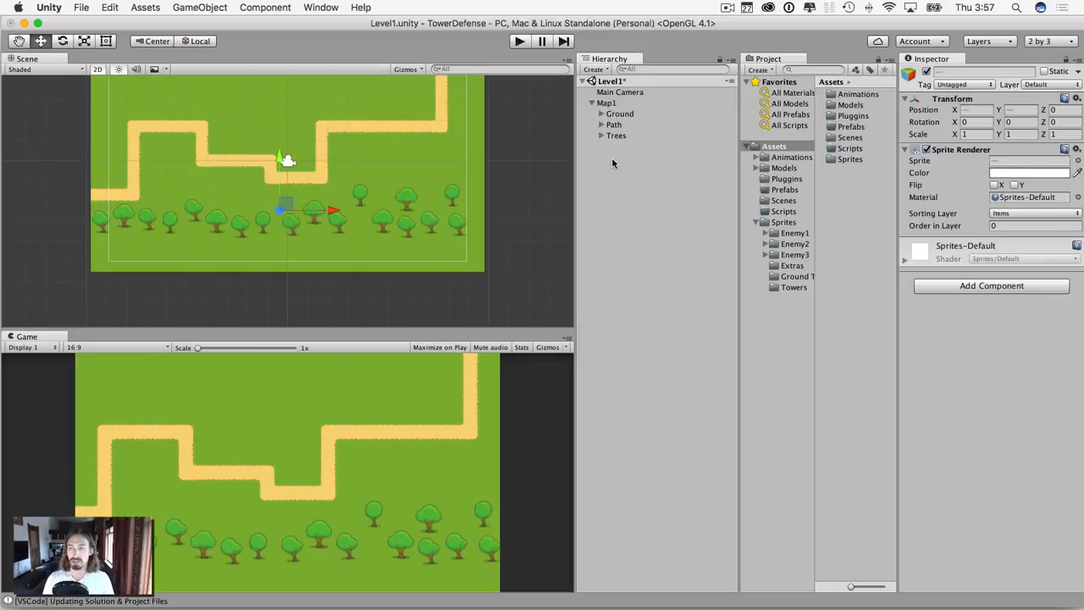
Place Tree 01 at about (-8.1, -4.4), Tree 02 at about (-6.9, -4.0) and Tree 03 at about (-6.2, -4.6) from the Extras sprites
scroll(454, 194, down, 3)
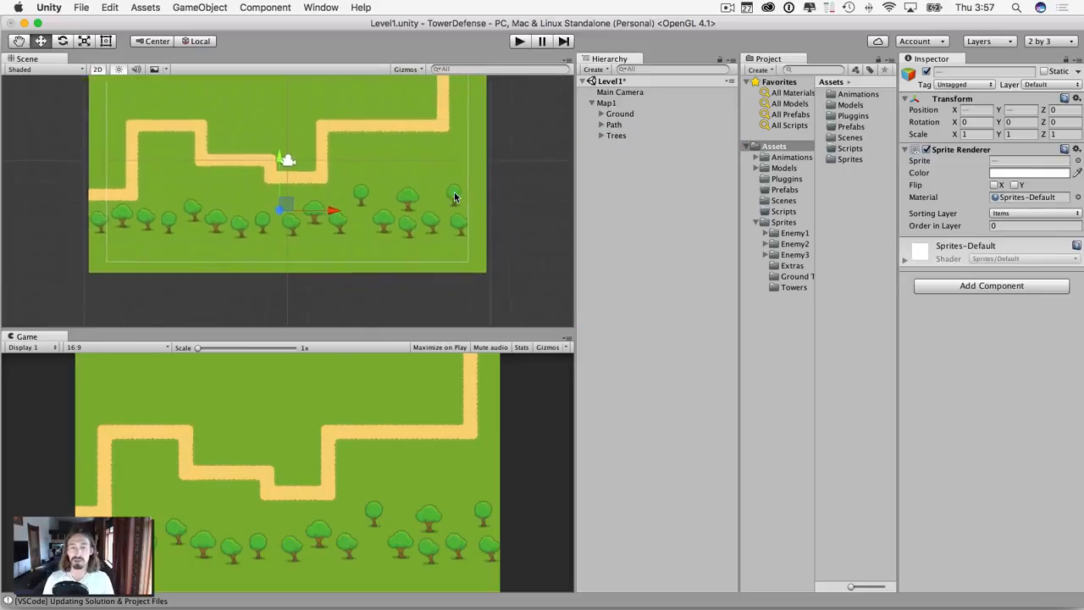
key(q)
drag(301, 166, 304, 198)
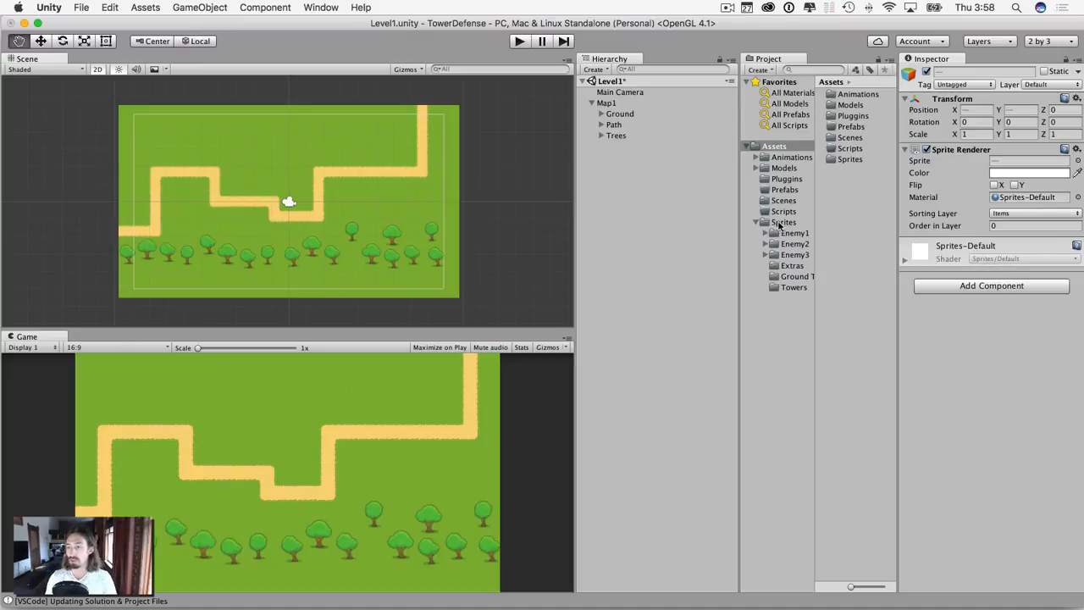
click(792, 268)
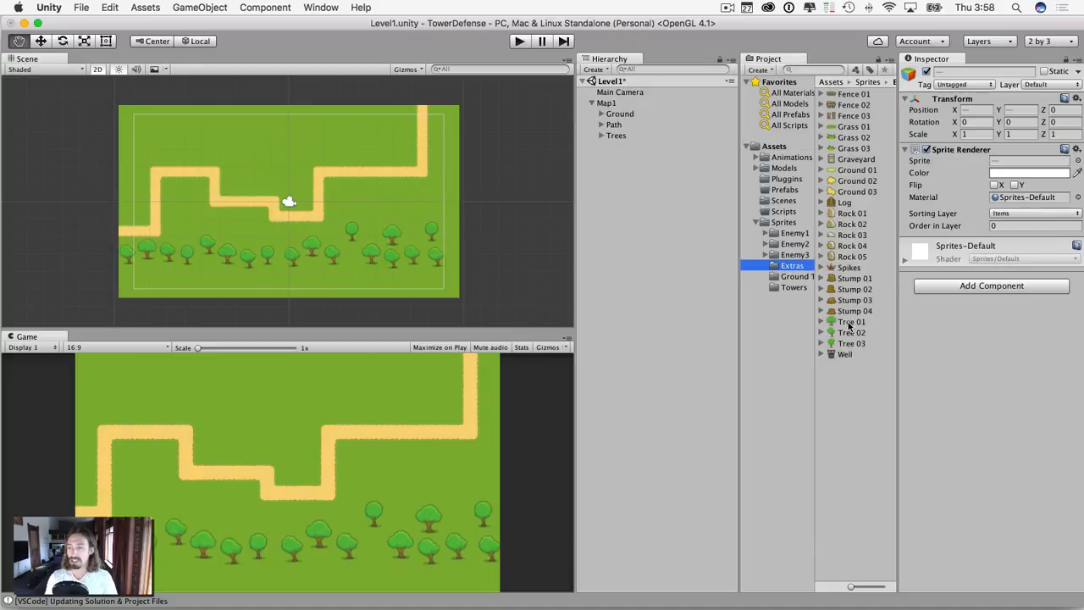
drag(849, 326, 149, 279)
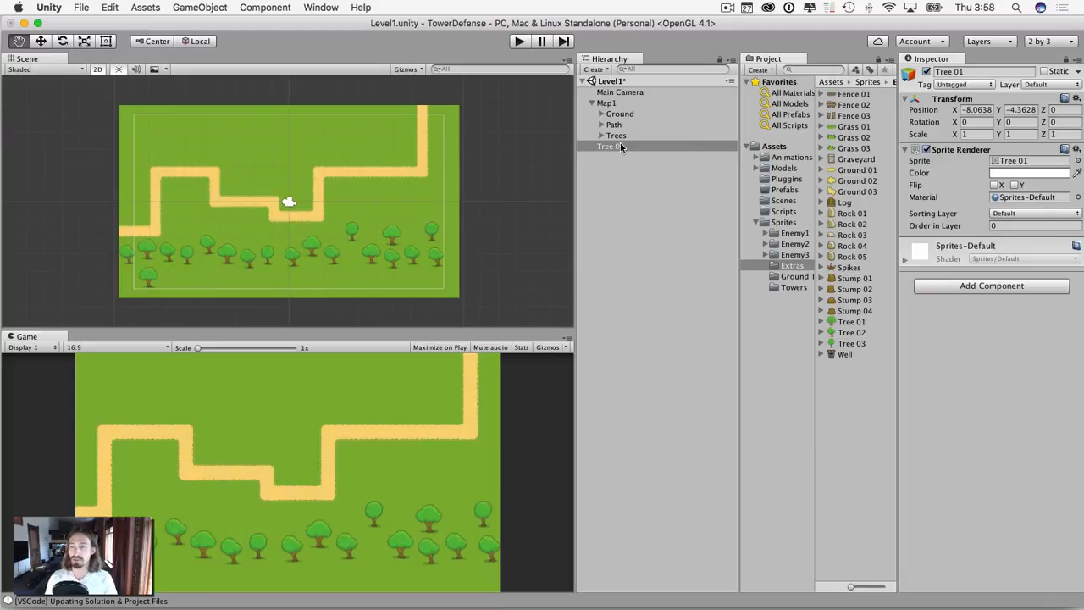
click(620, 148)
drag(847, 332, 168, 283)
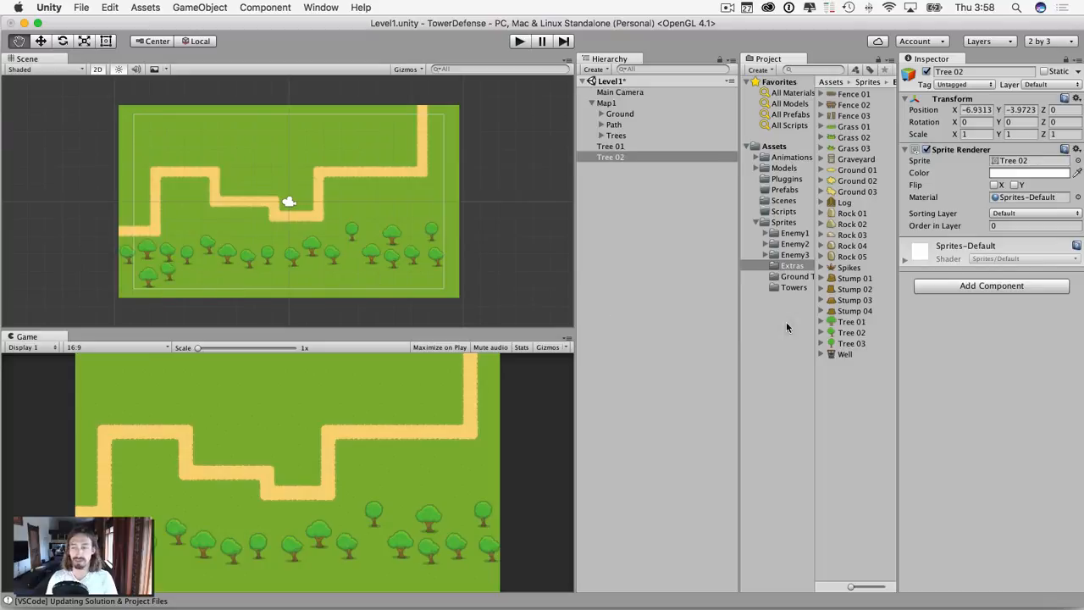
drag(850, 343, 180, 283)
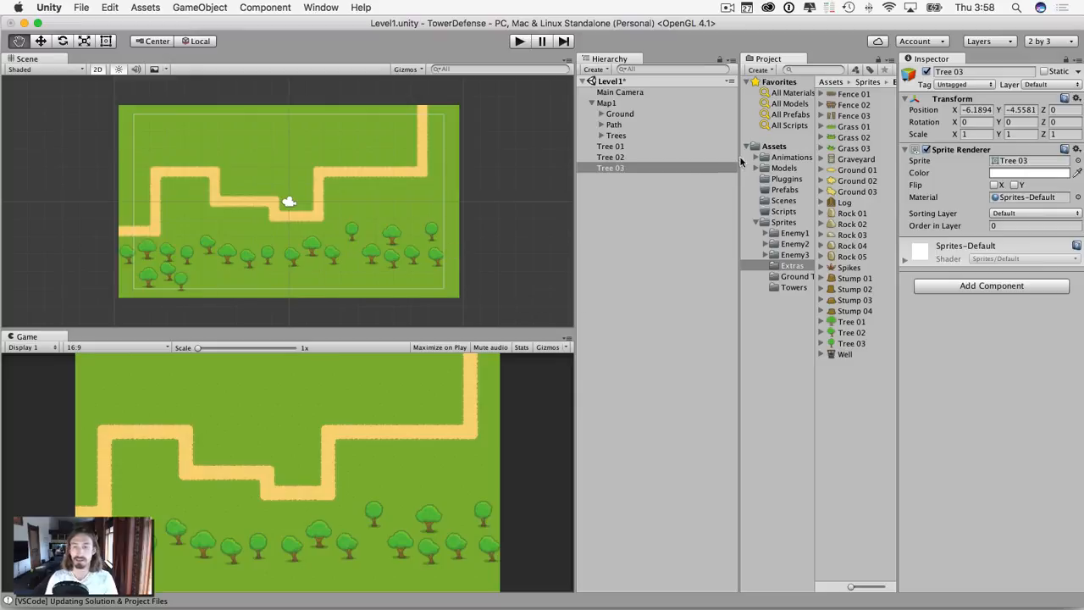
Assign the three new trees to the Items sorting layer with Order in Layer 1
click(618, 147)
shift+click(612, 168)
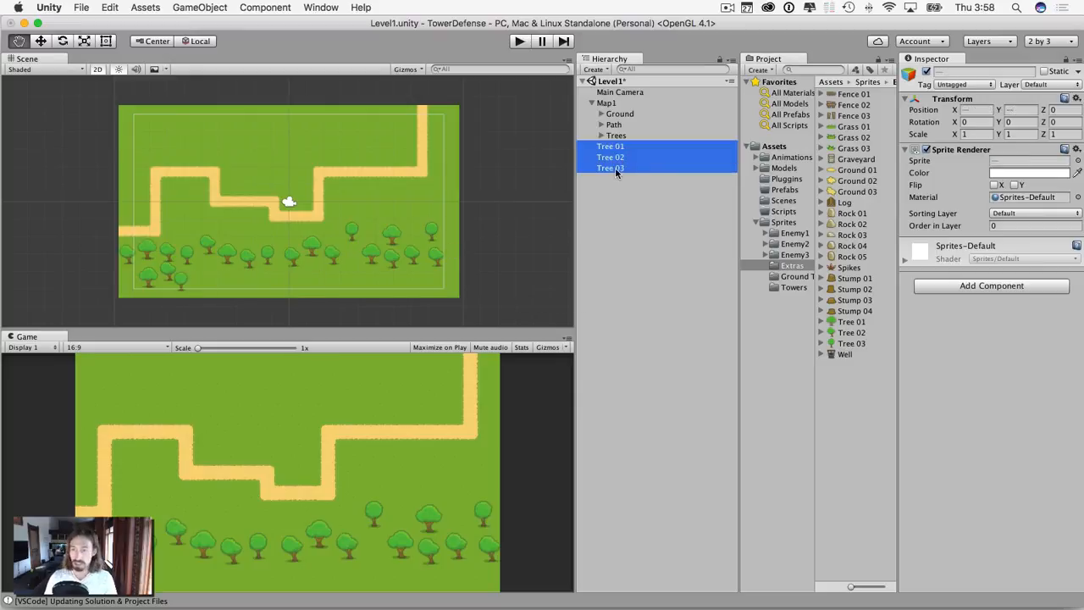
click(1016, 213)
click(1007, 224)
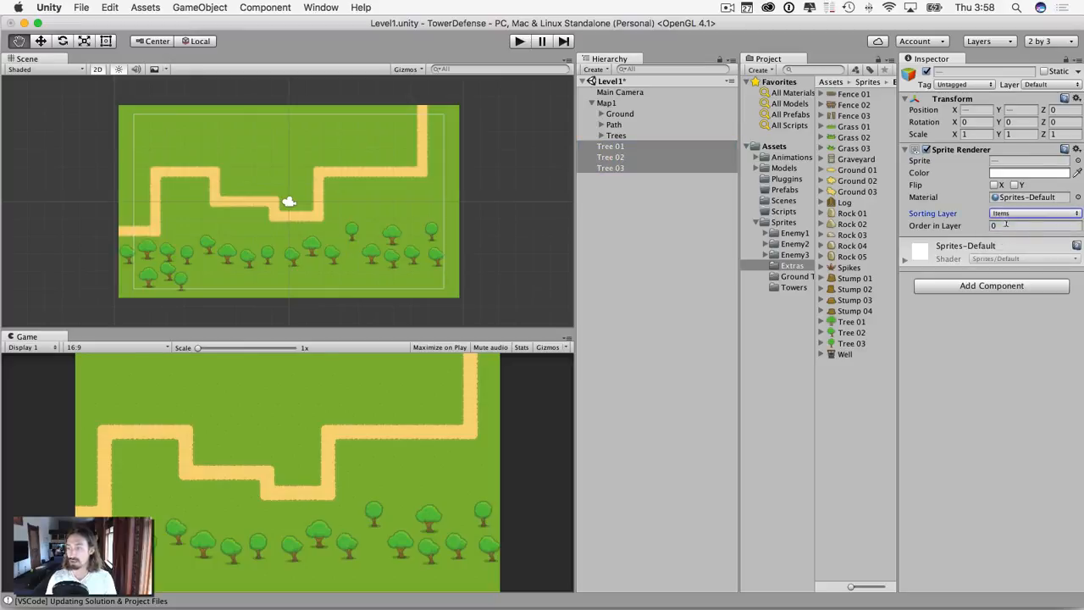
click(1002, 226)
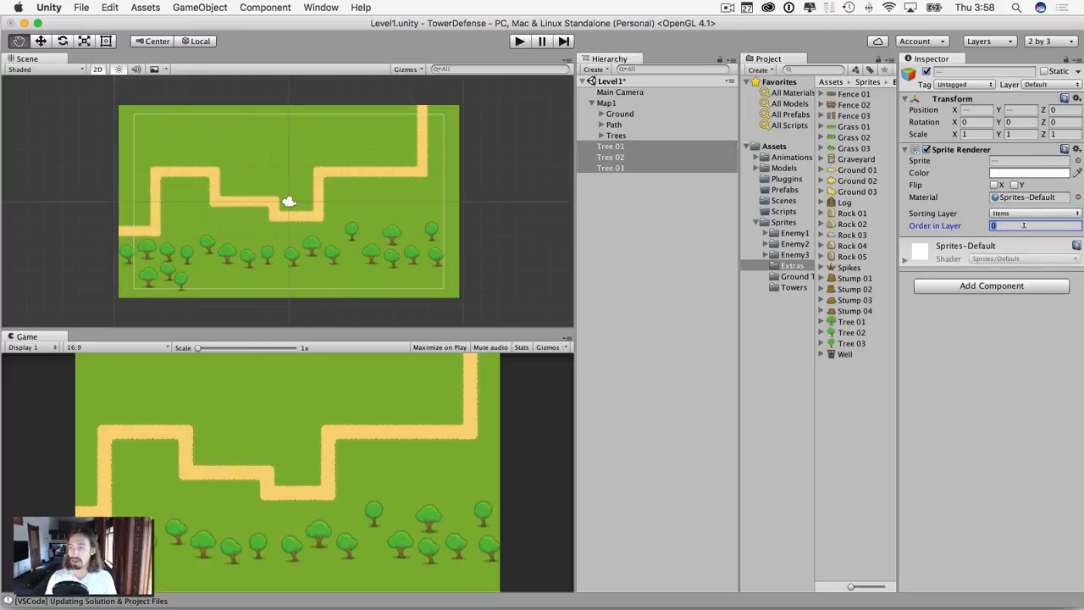
text(12)
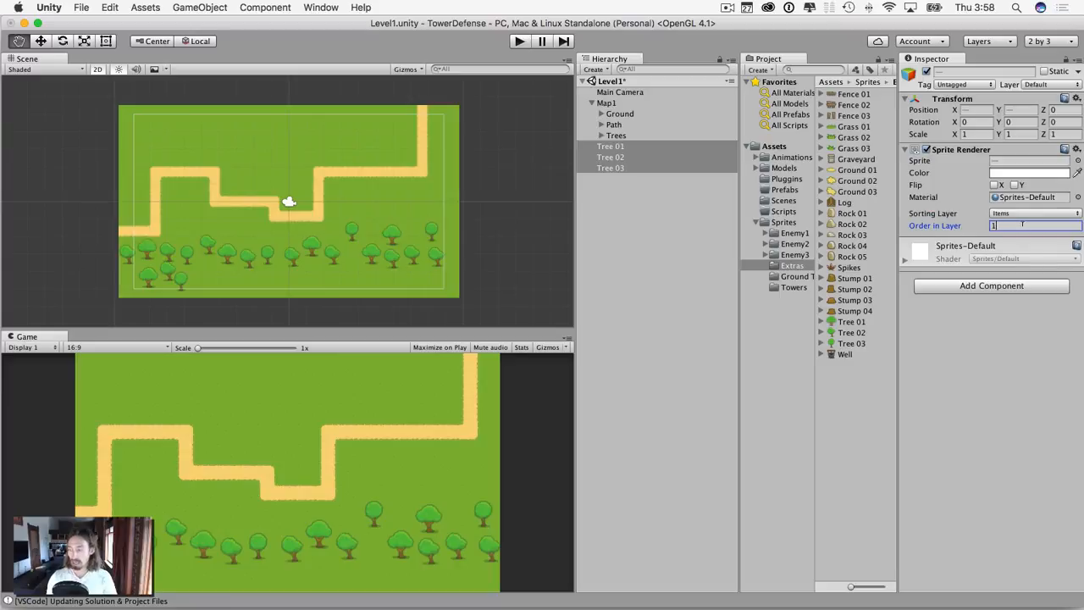
key(Return)
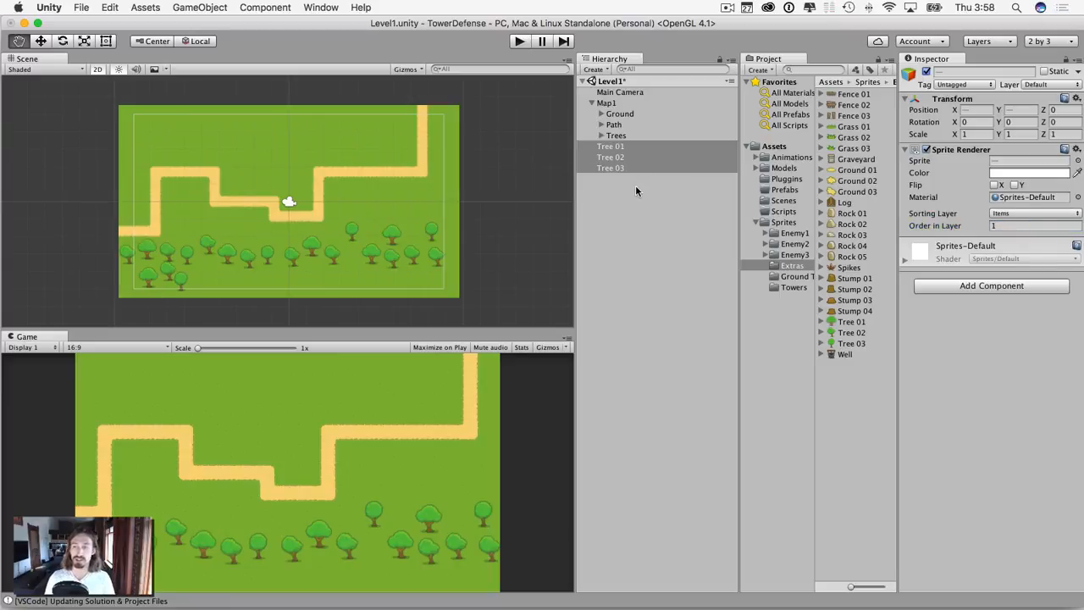
Shift the three new trees together up and left, bringing Tree 01 to about X -8.88, Y -3.81
click(611, 146)
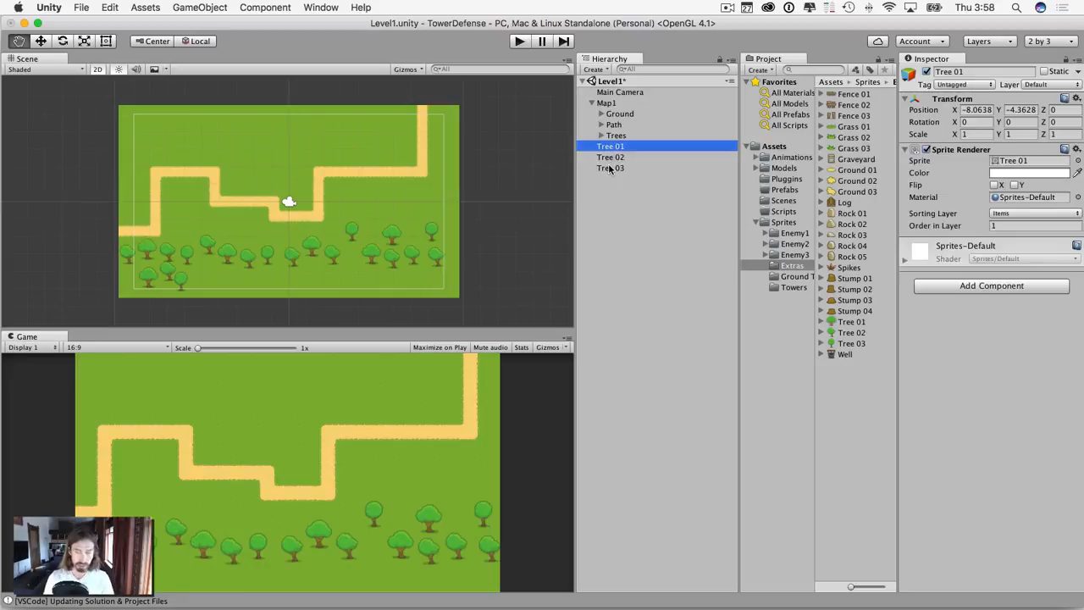
shift+click(609, 168)
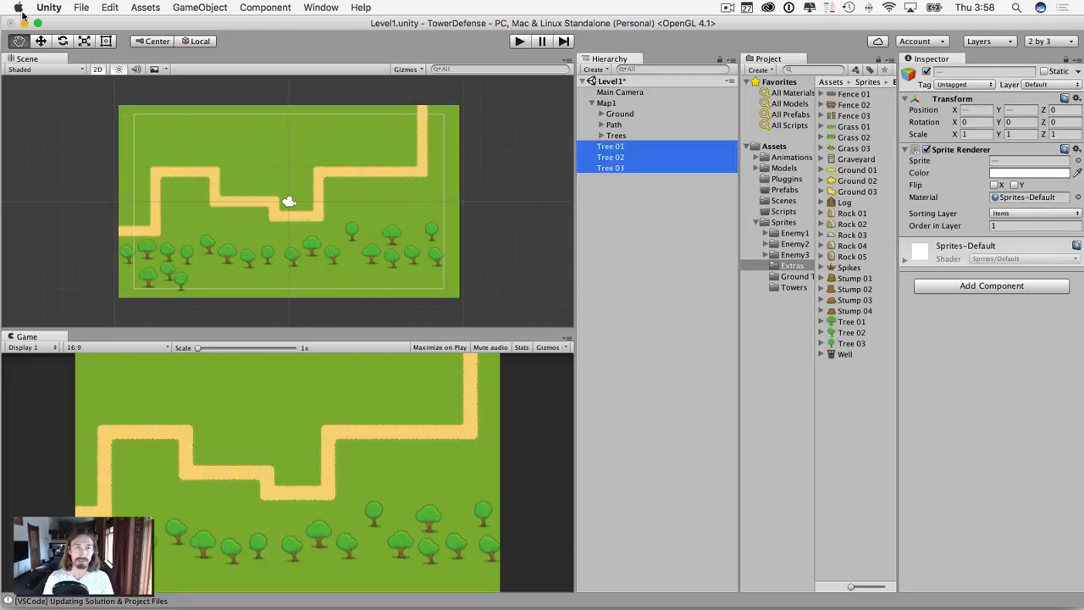
click(40, 43)
click(19, 42)
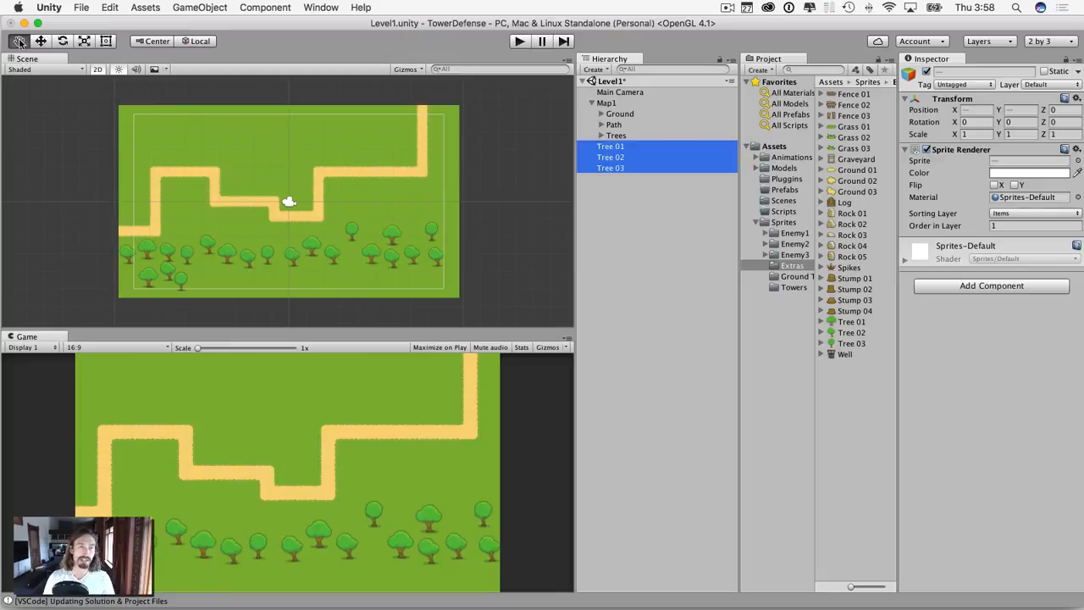
drag(215, 138, 187, 118)
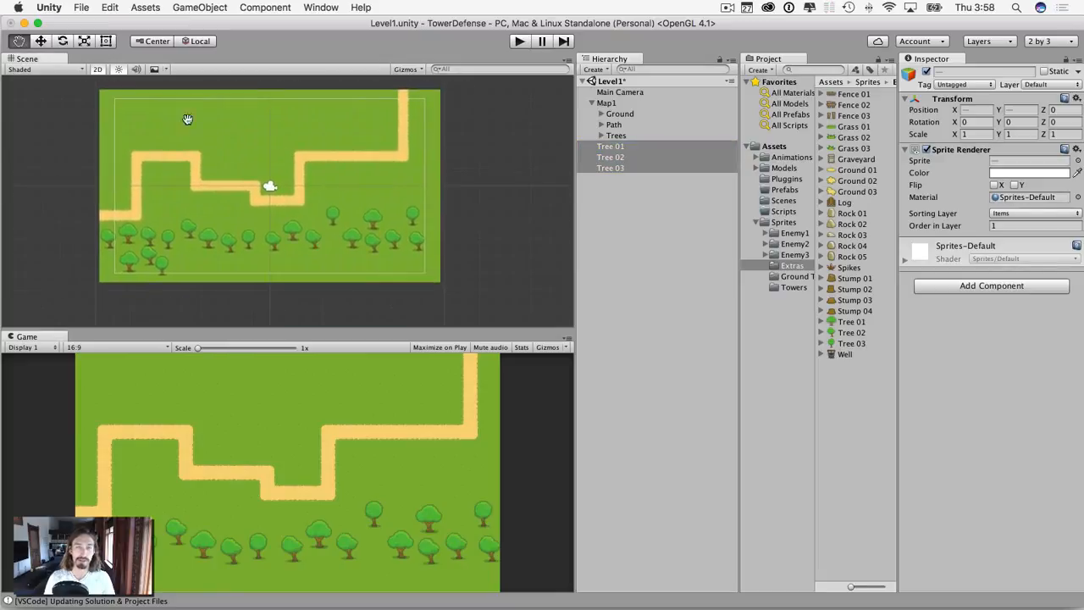
click(40, 42)
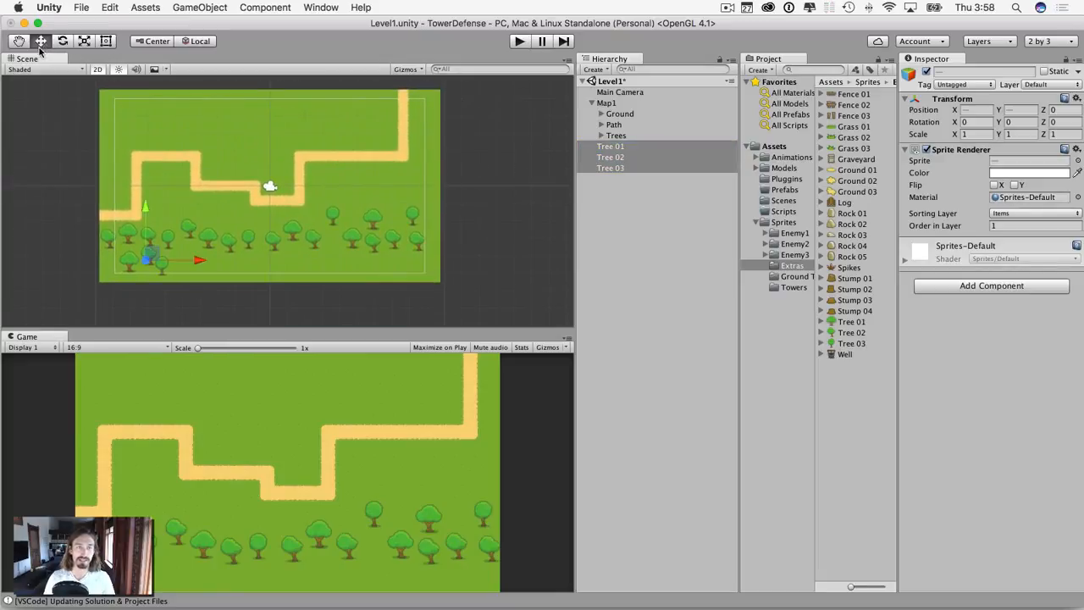
mouse_move(146, 204)
mouse_down()
mouse_move(147, 166)
mouse_move(144, 200)
mouse_up()
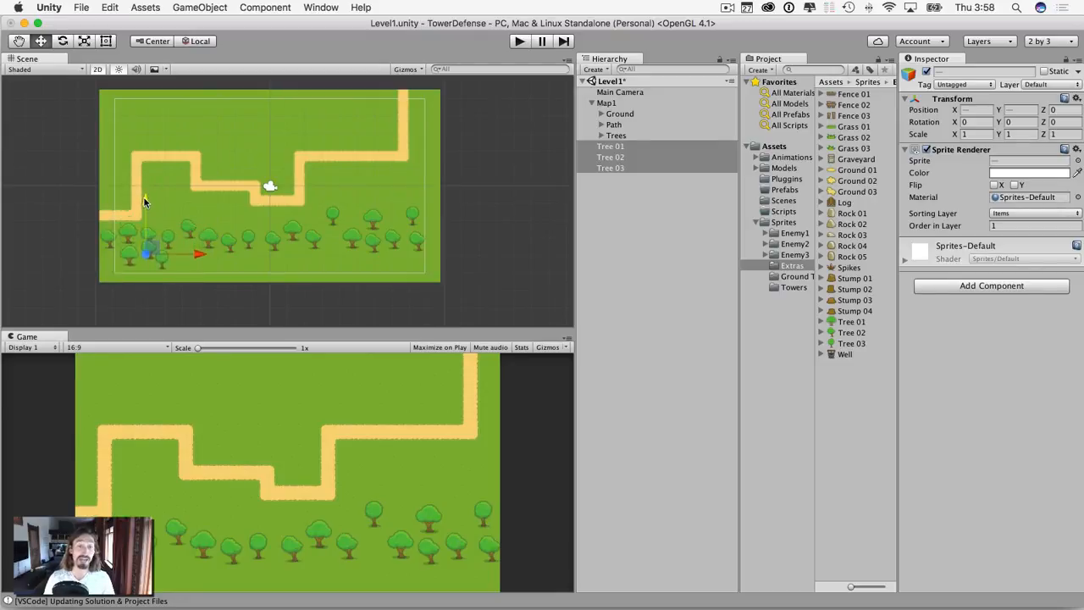
drag(205, 254, 188, 256)
drag(131, 202, 133, 198)
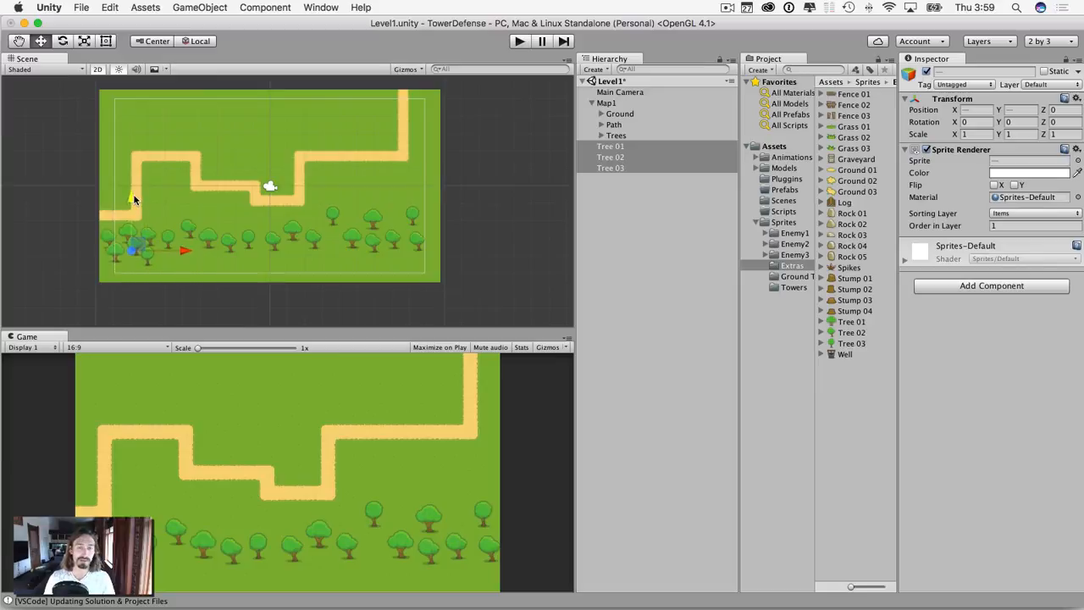
Duplicate the three new trees and move the copies right, just beside the originals
click(612, 147)
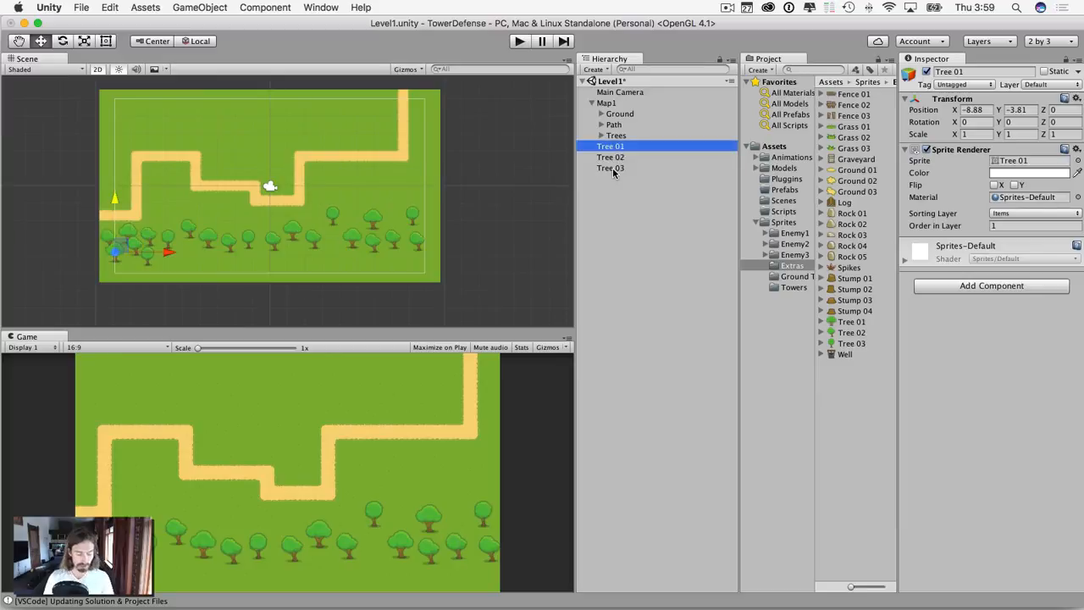
shift+click(612, 167)
key(super+d)
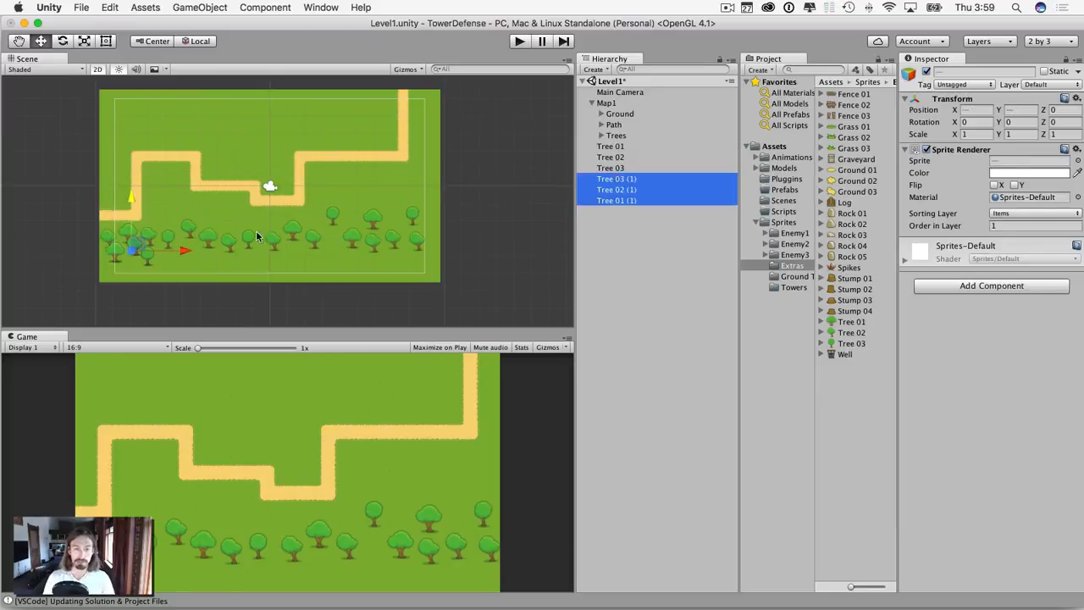
drag(181, 253, 228, 252)
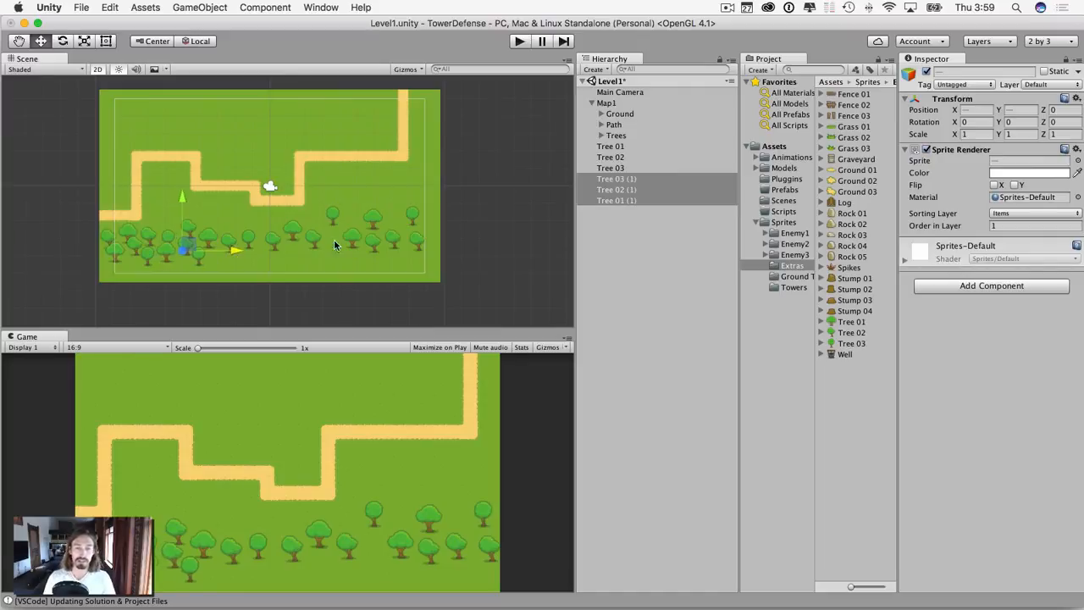
Duplicate the six lower-row trees twice and spread the copies rightward to fill the map's lower edge
click(610, 145)
shift+click(610, 202)
key(super+d)
drag(211, 254, 420, 257)
key(super+d)
drag(367, 204, 366, 202)
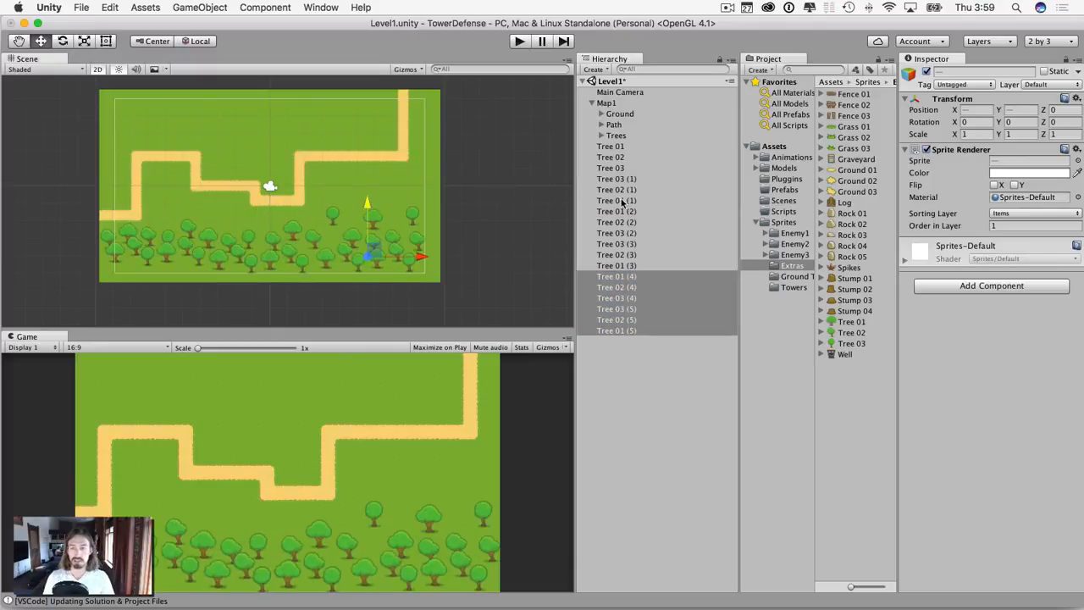
click(635, 371)
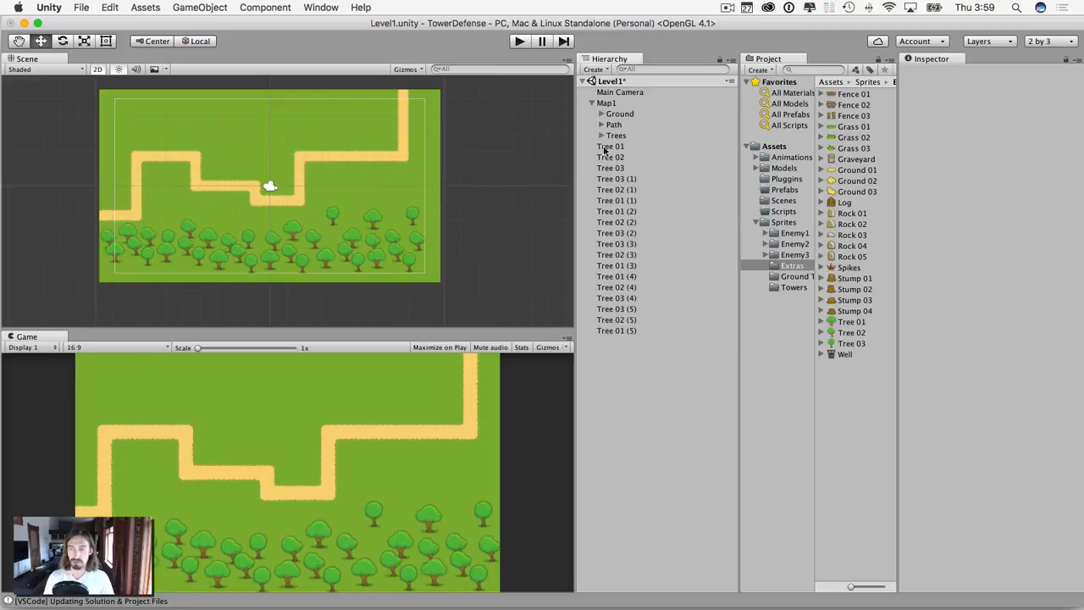
Move all loose trees from Tree 01 to Tree 01 (5) into the Trees object and leave it collapsed
click(608, 149)
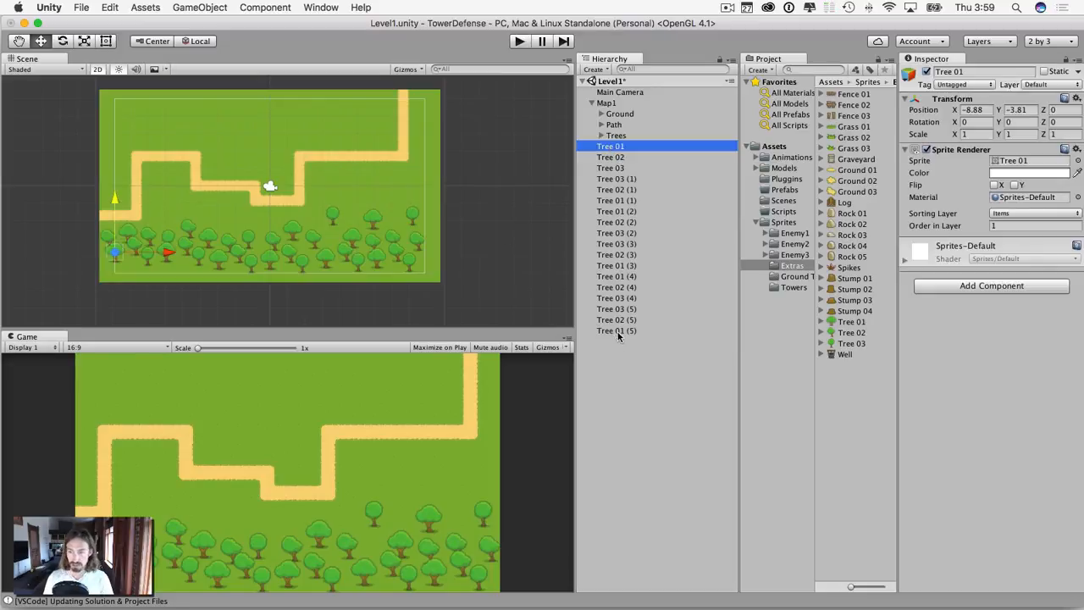
shift+click(615, 333)
drag(611, 150, 616, 138)
click(606, 137)
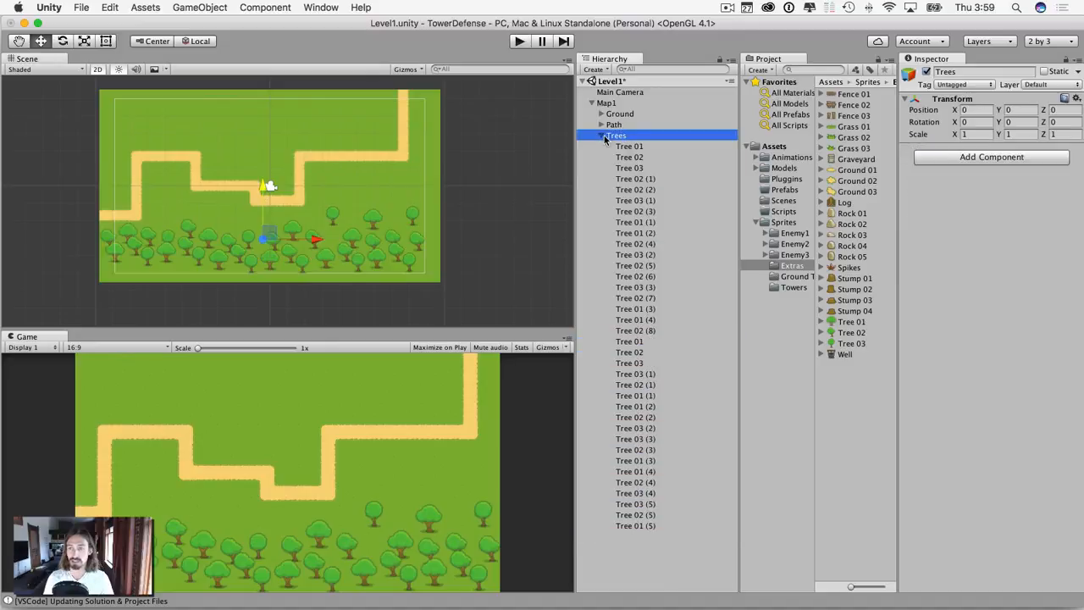
click(602, 136)
click(619, 181)
click(610, 136)
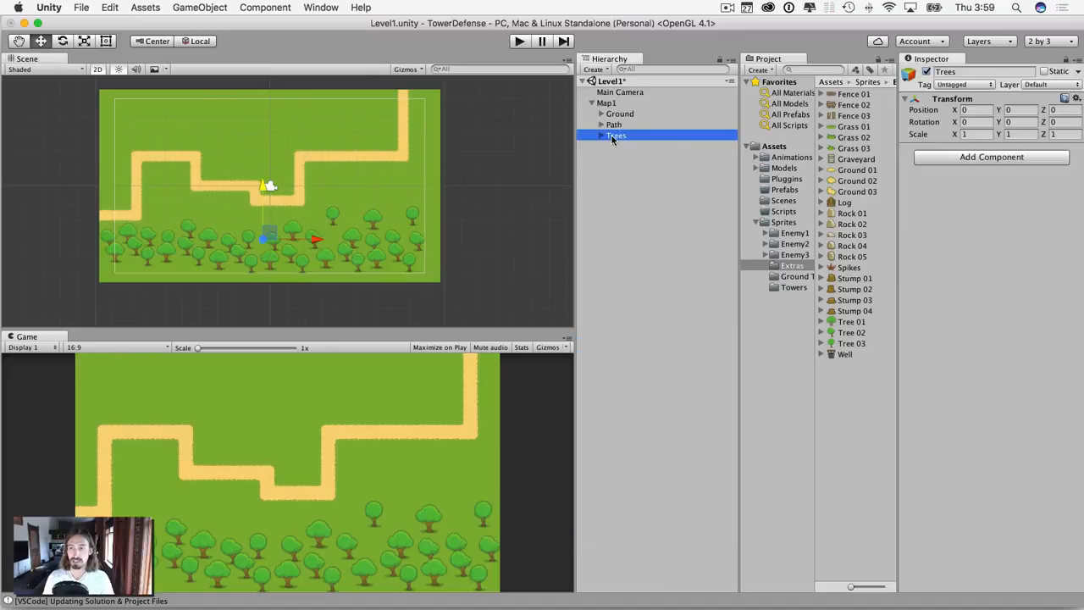
Rename Map1's Trees object as Tree1
click(624, 137)
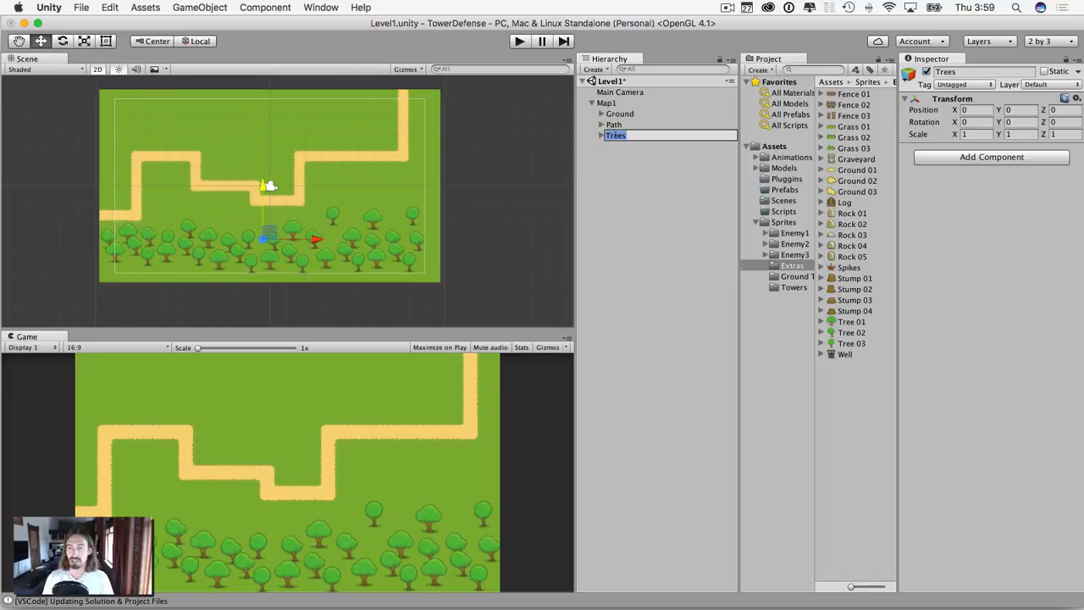
click(627, 135)
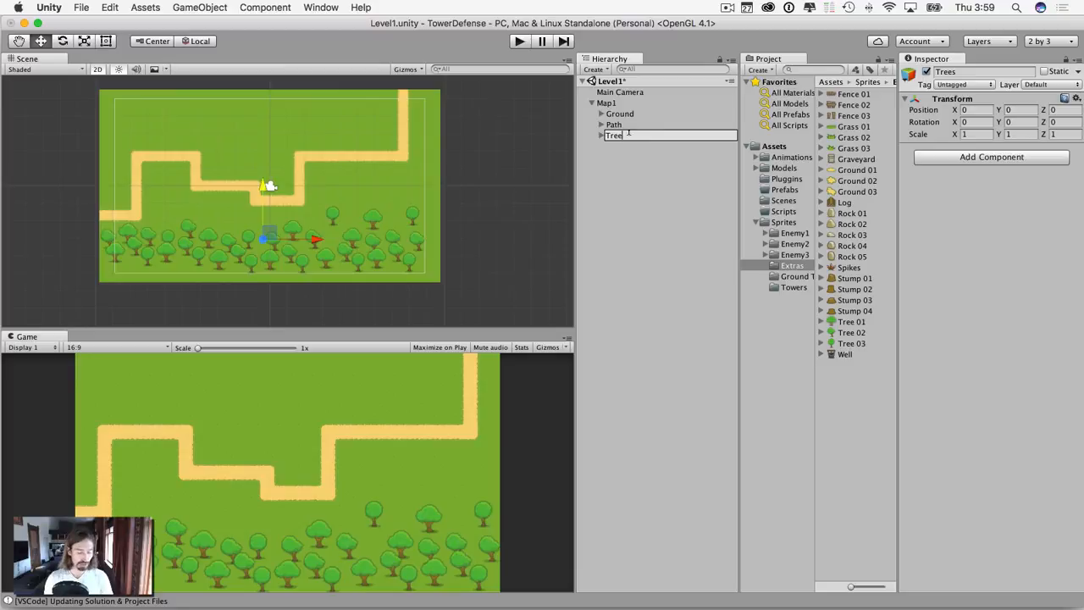
text(1)
key(Return)
Duplicate the Tree1 group within Map1 and rename the copy as Tree2
right_click(629, 135)
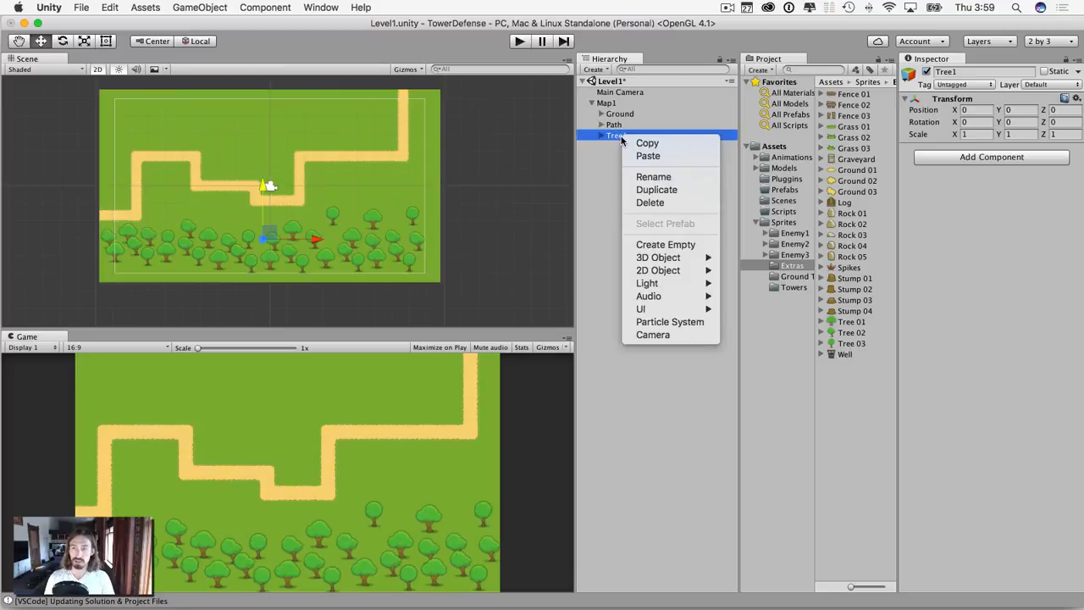
click(640, 190)
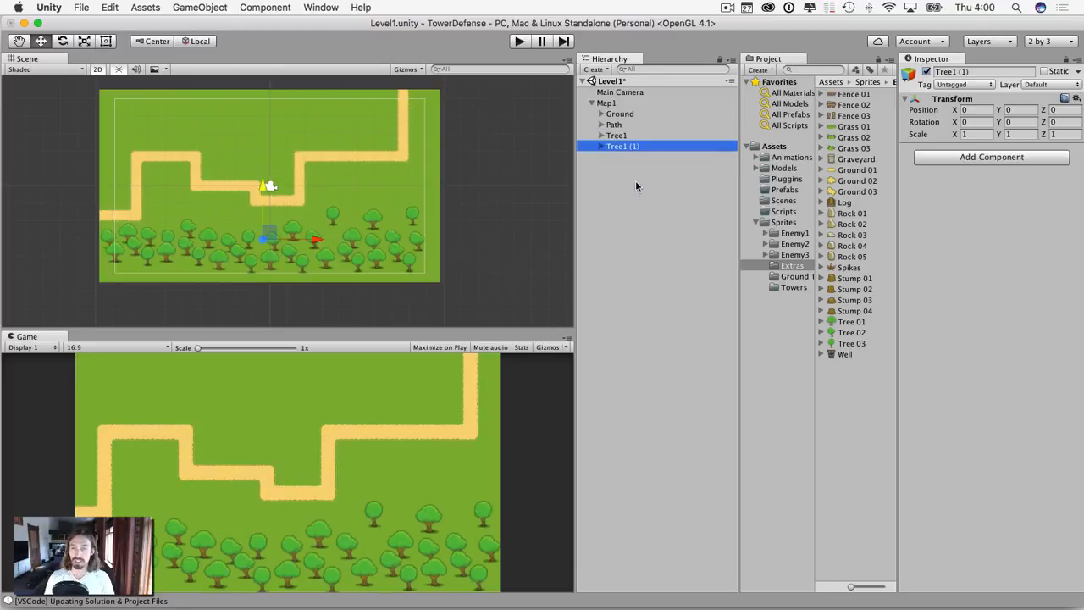
click(631, 148)
click(645, 145)
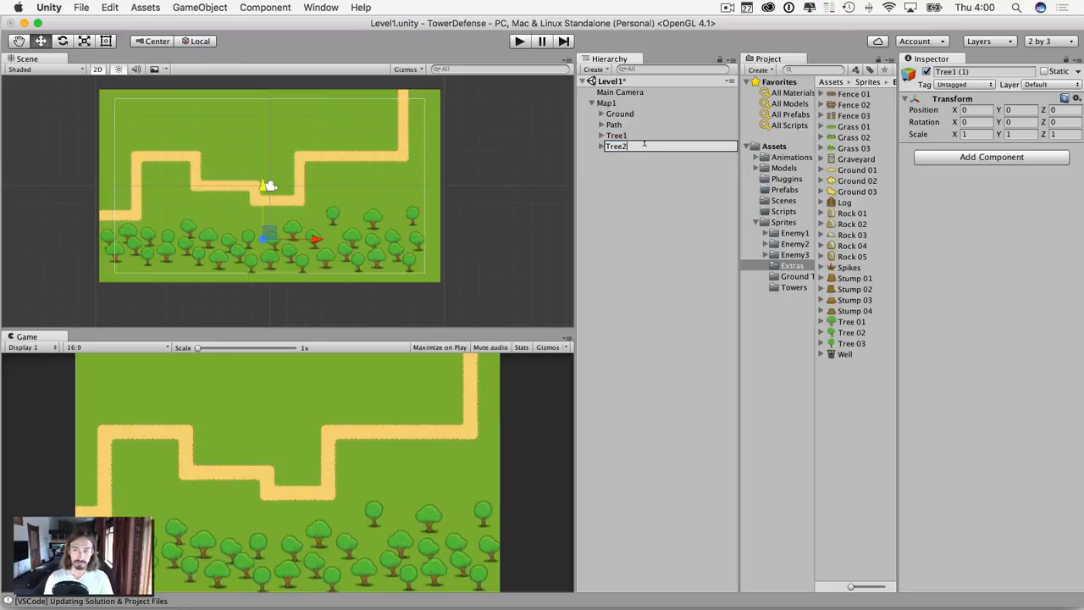
text(2)
click(621, 160)
Move the Tree2 group straight up to the map's upper edge, at about Y 8.05
click(616, 146)
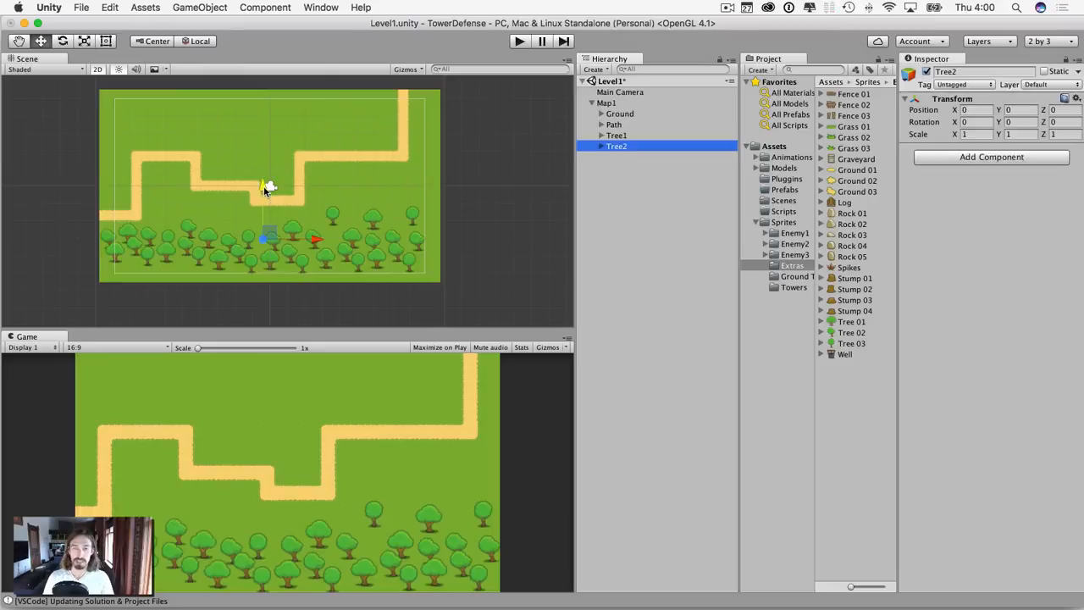
drag(261, 185, 266, 56)
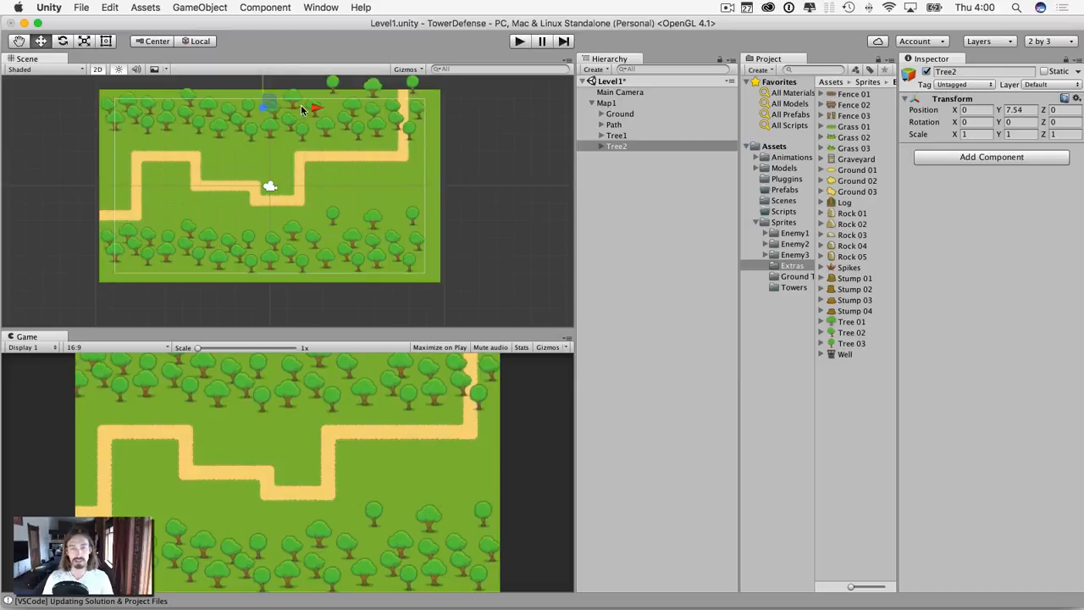
mouse_move(317, 109)
mouse_down()
mouse_move(293, 110)
mouse_move(315, 111)
mouse_up()
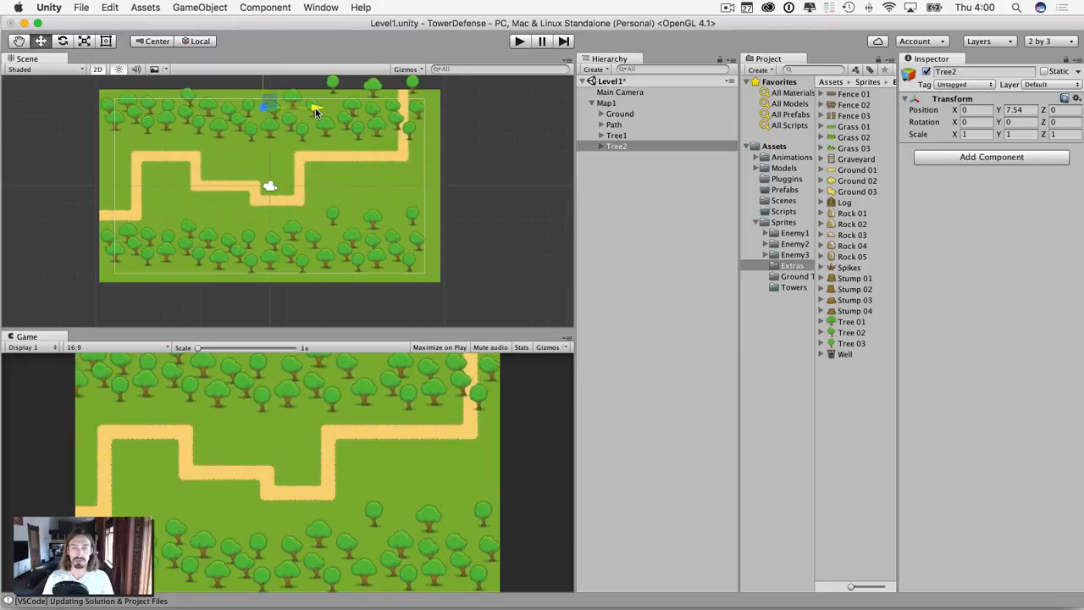
scroll(311, 117, down, 2)
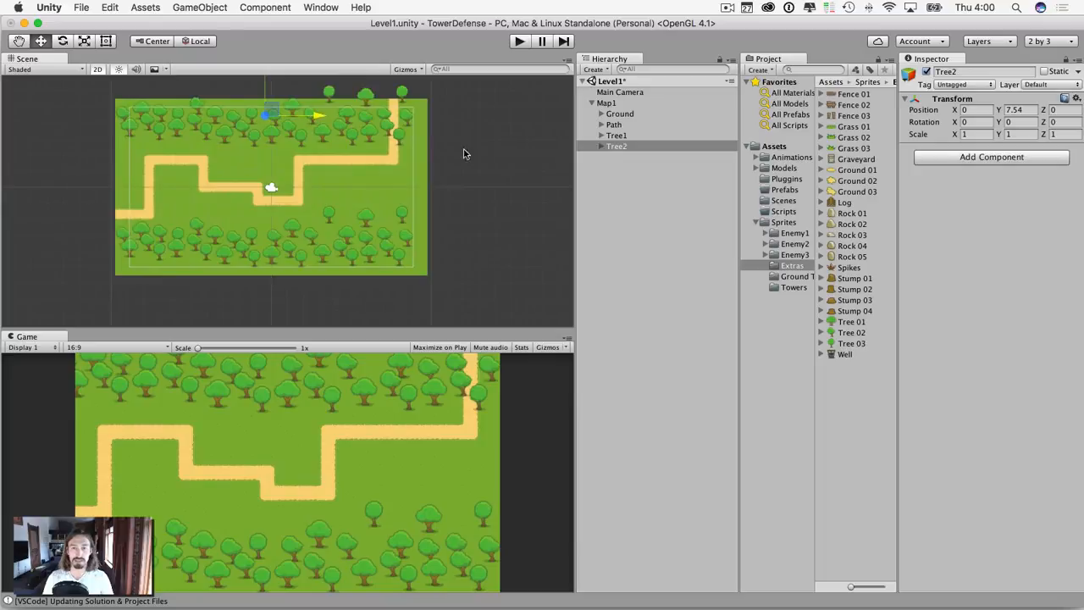
drag(298, 134, 329, 218)
click(19, 41)
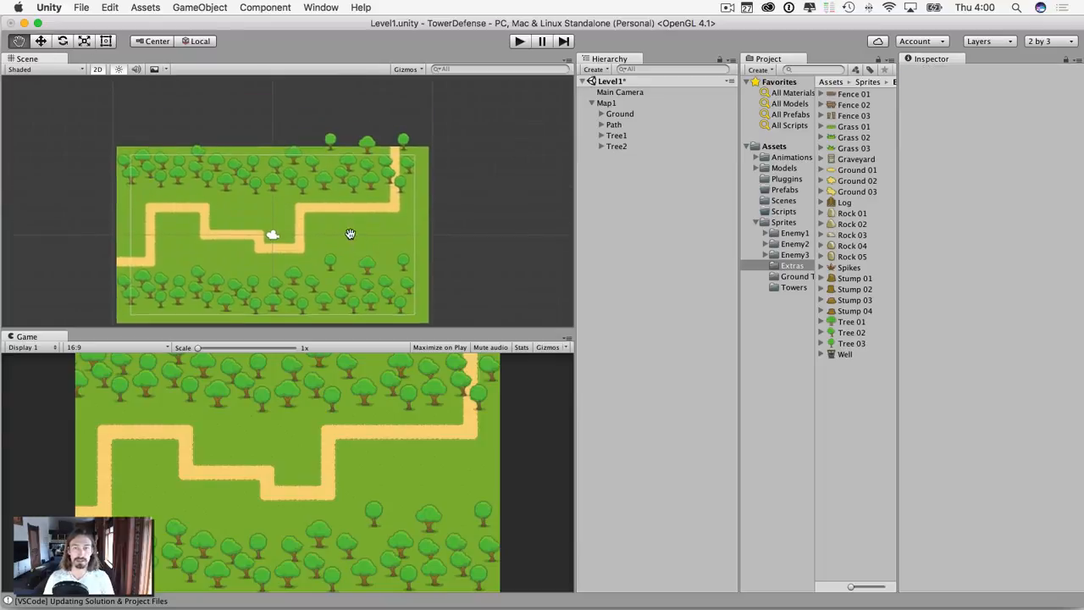
click(40, 42)
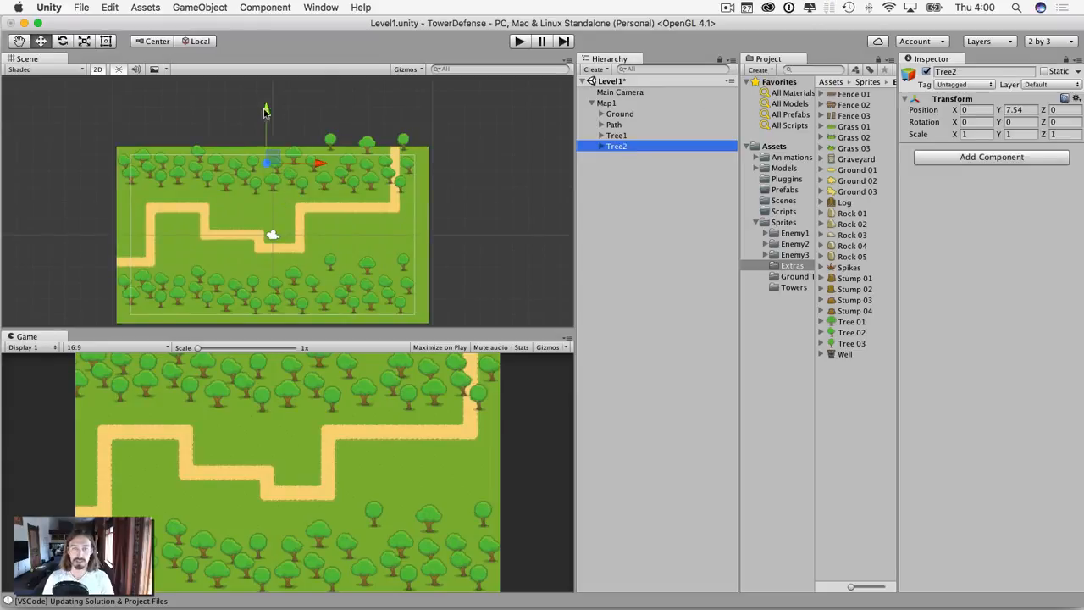
drag(265, 112, 266, 103)
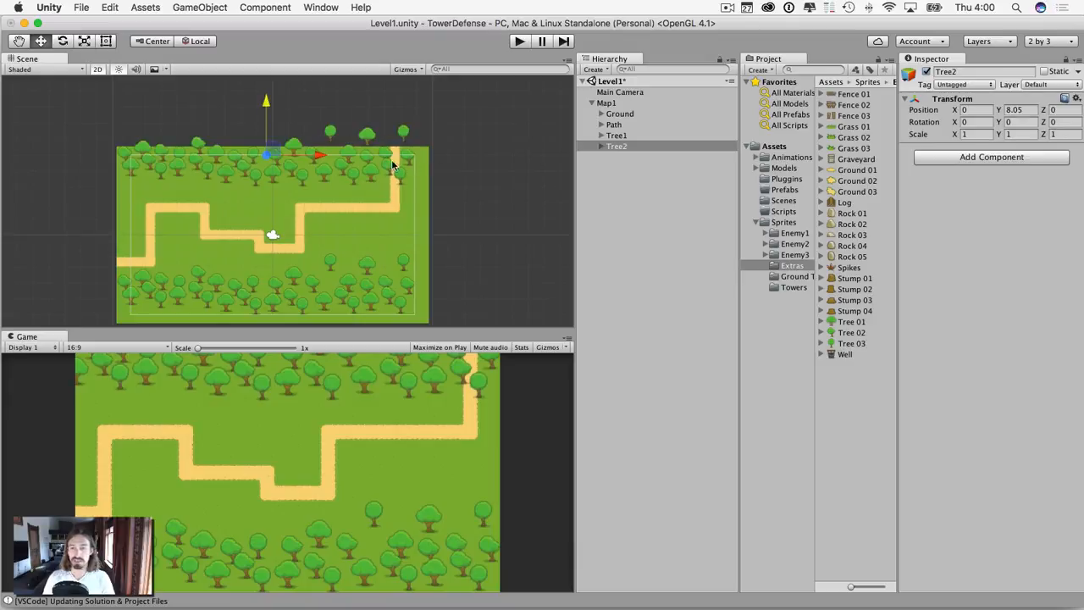
Delete the lower-row trees Tree 02 (5) and Tree 03 (5) that cover the road from the Tree2 group
click(601, 146)
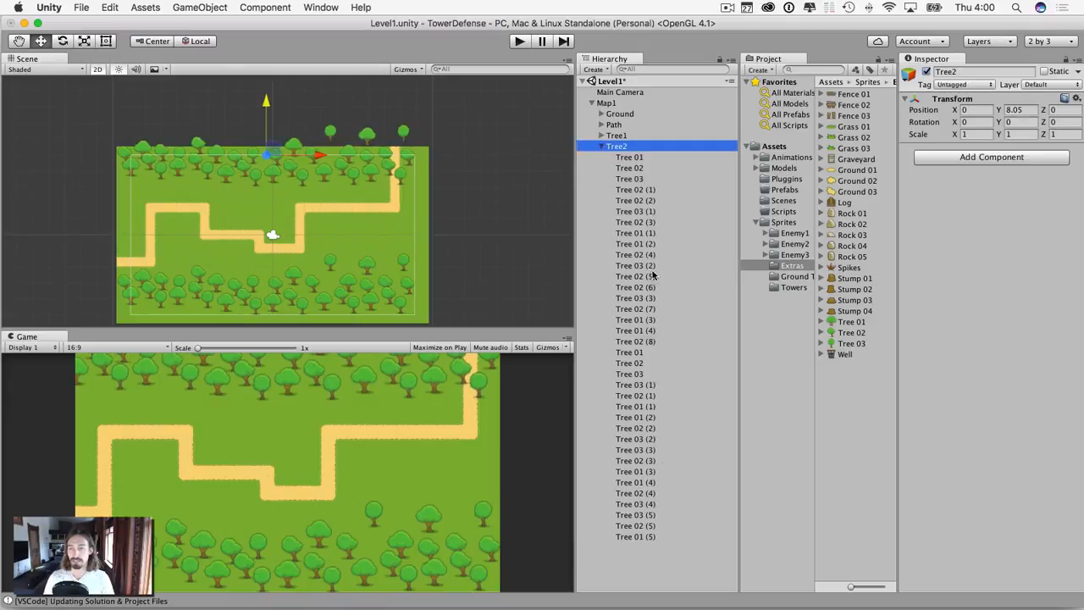
click(634, 536)
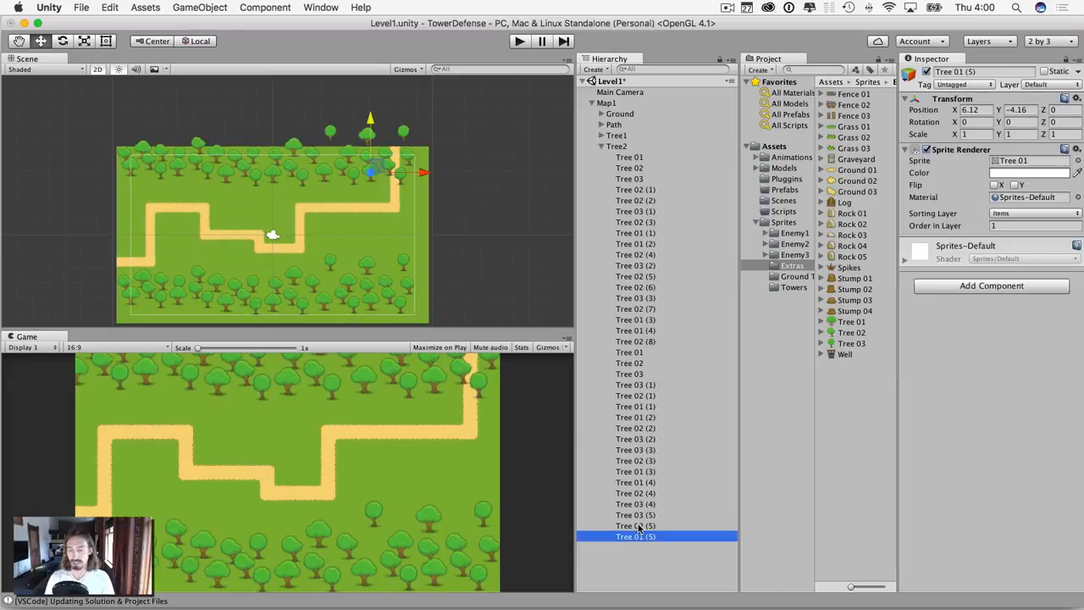
click(638, 526)
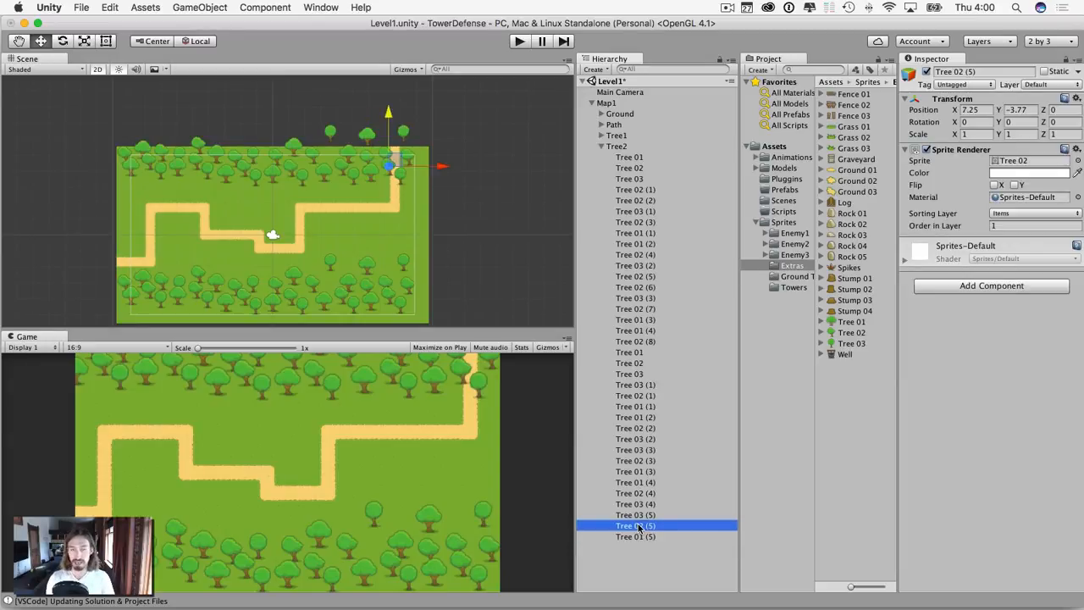
key(super+BackSpace)
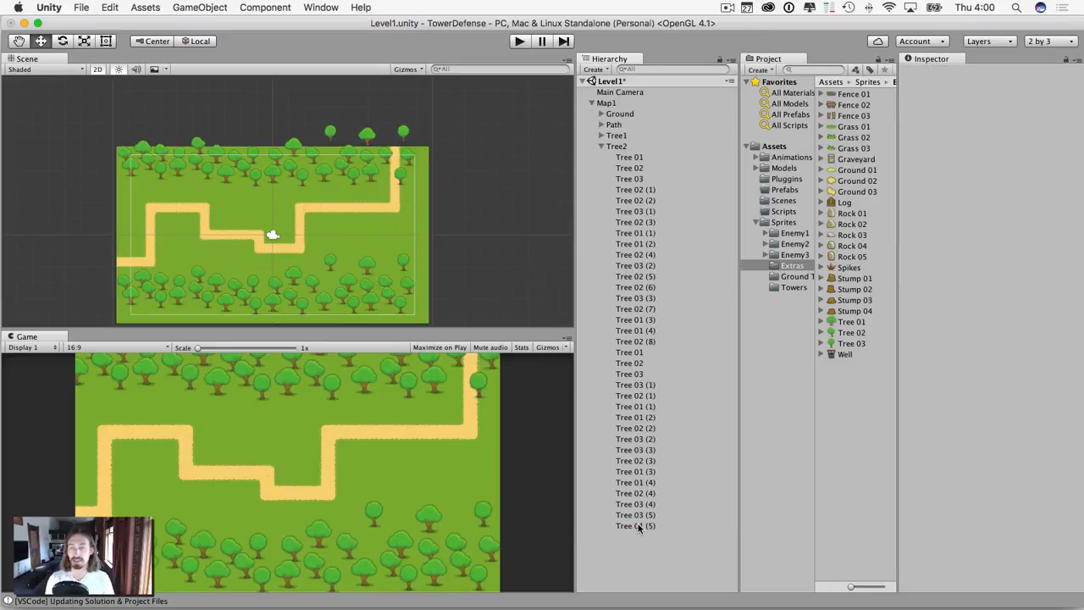
click(630, 524)
key(Up)
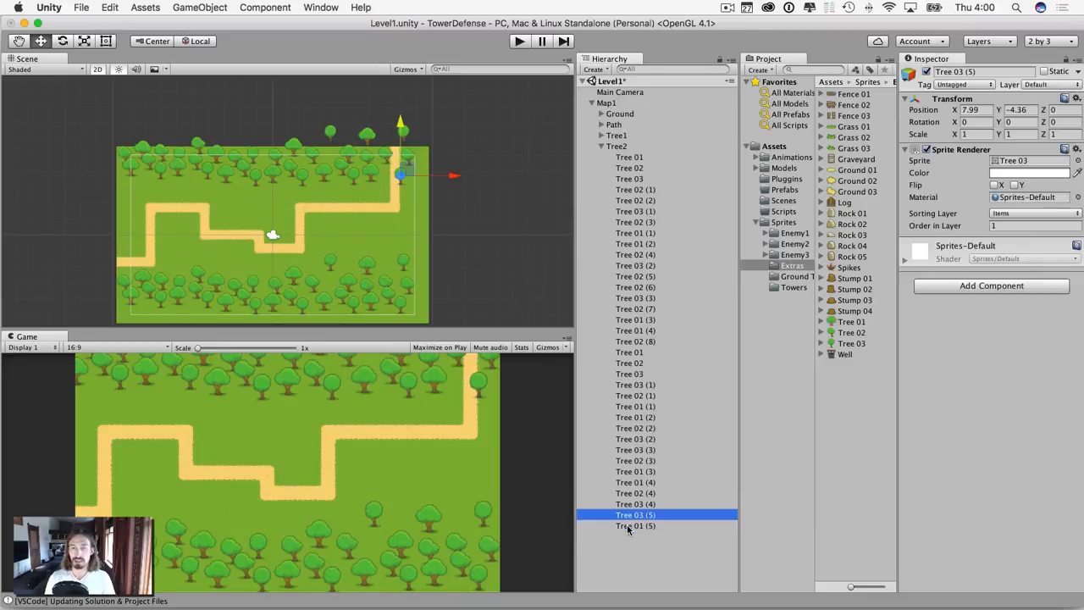
key(super+BackSpace)
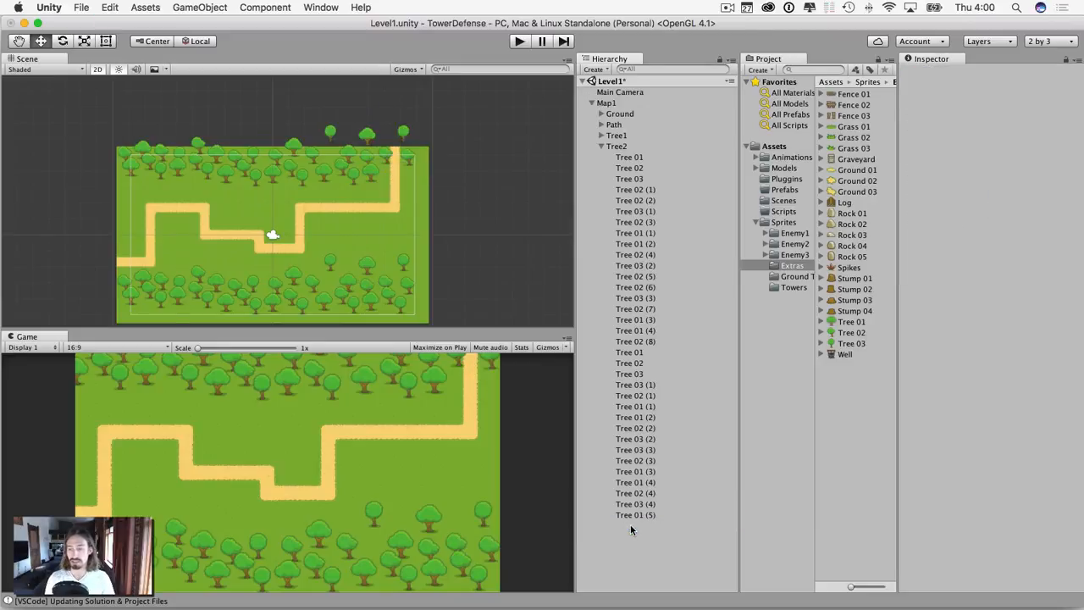
Find the large stray tree above the map's upper edge, Tree 01 (3) in Tree2's upper row, and delete it
click(635, 514)
key(Up)
key(Up)
key(Up)
key(Up)
key(Up)
key(Up)
key(Up)
key(Up)
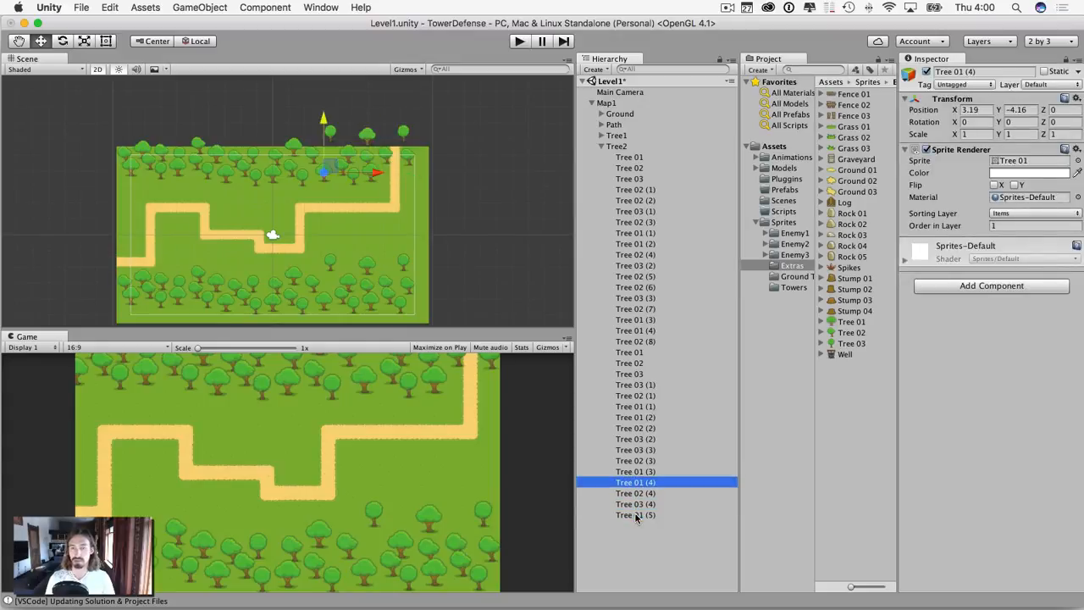
key(Up)
key(Up)
key(Up)
key(Up)
key(Up)
key(Up)
key(Up)
key(Up)
key(Up)
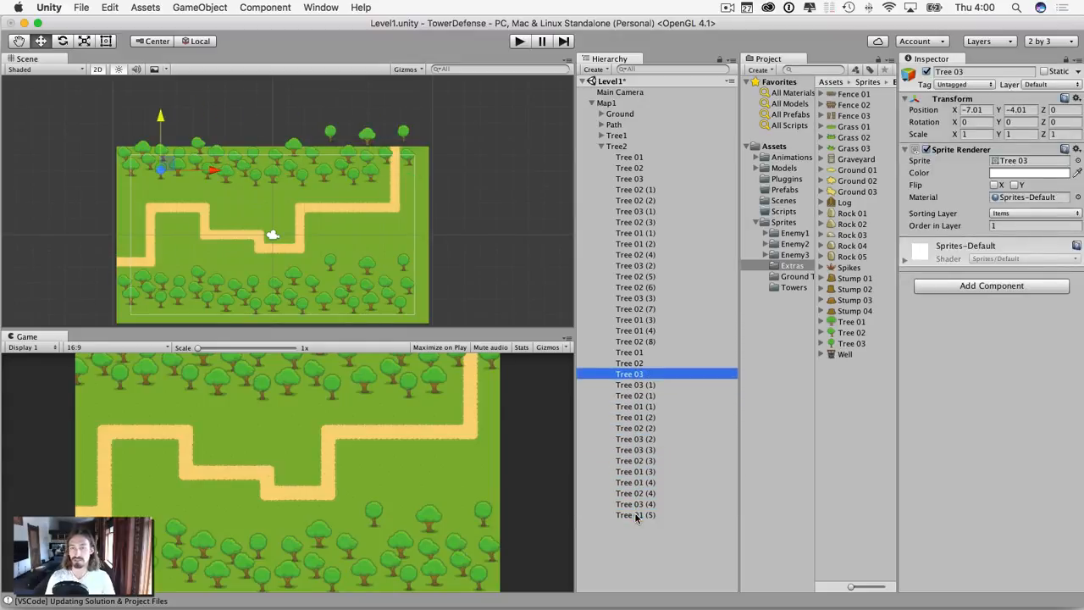
key(Up)
key(Down)
key(Down)
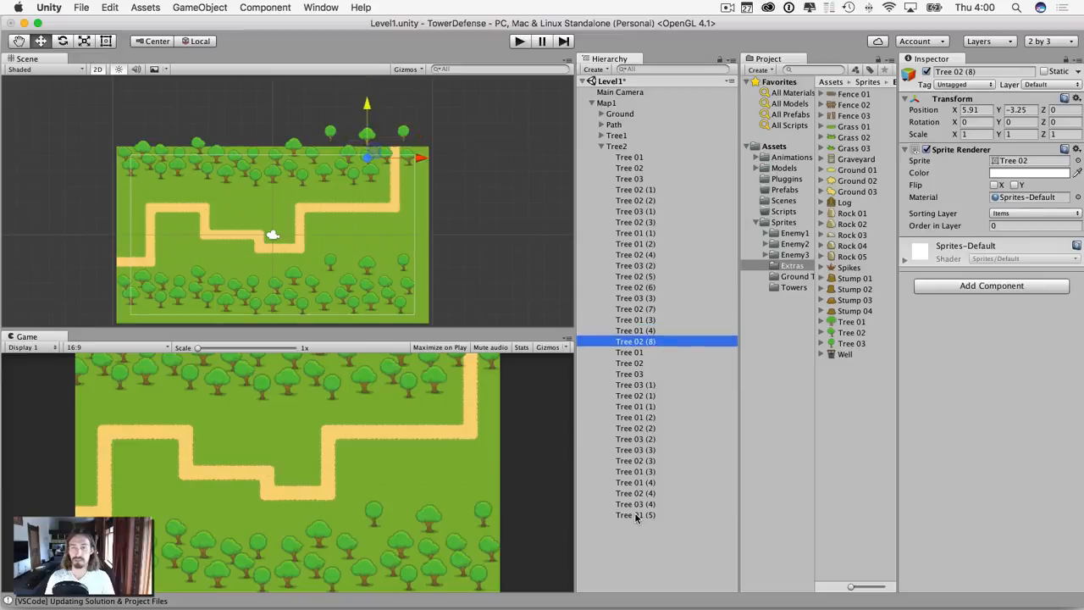
key(Up)
key(Up)
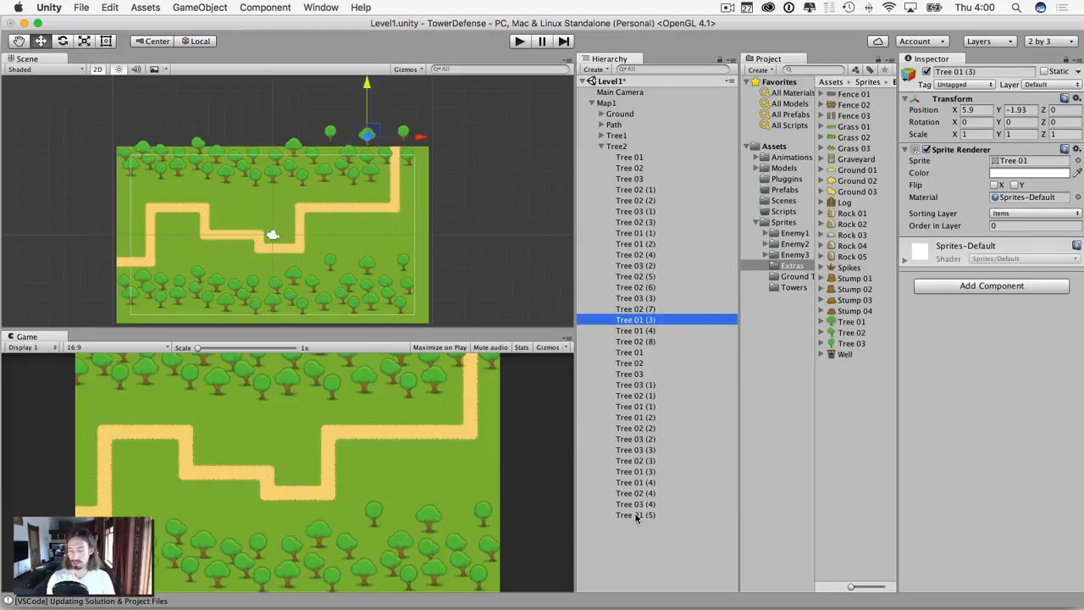
key(super+BackSpace)
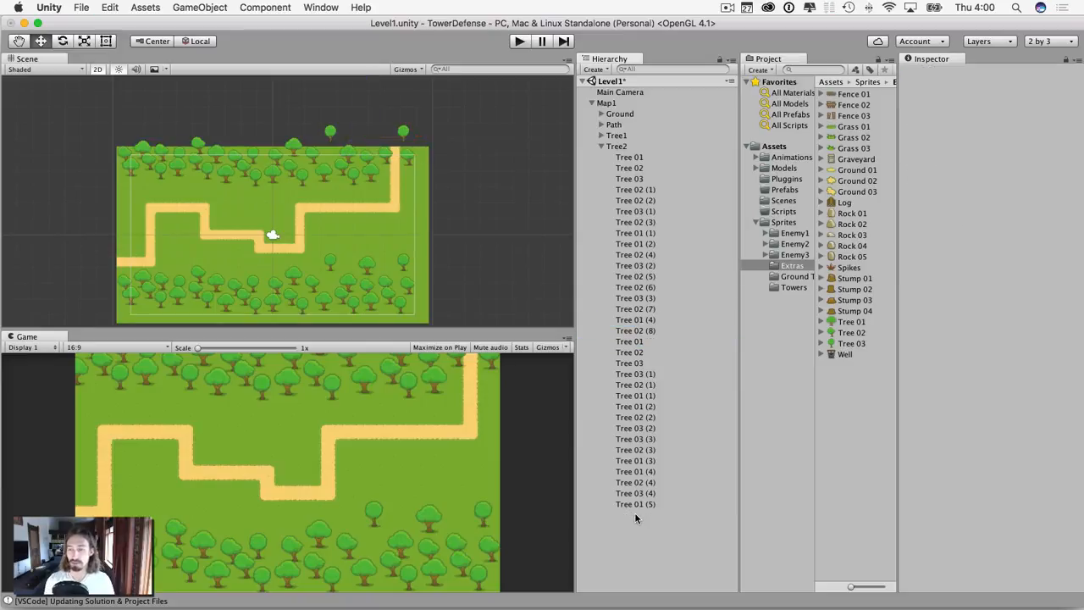
Delete Tree 02 (7) beside the upper road and the stray Tree 03 (3) above the map from Tree2
click(636, 158)
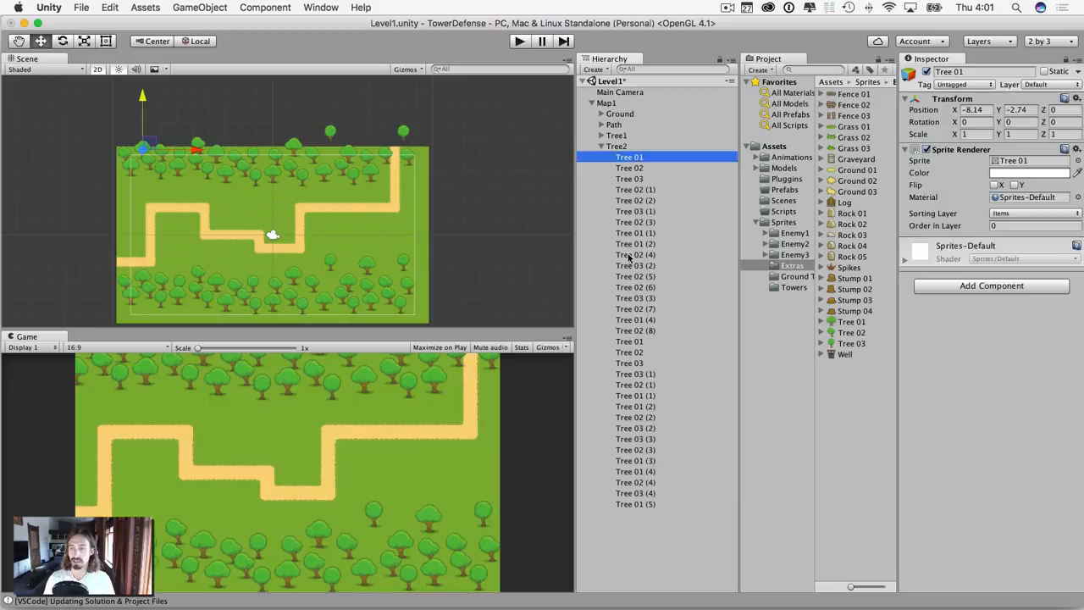
click(631, 277)
click(630, 308)
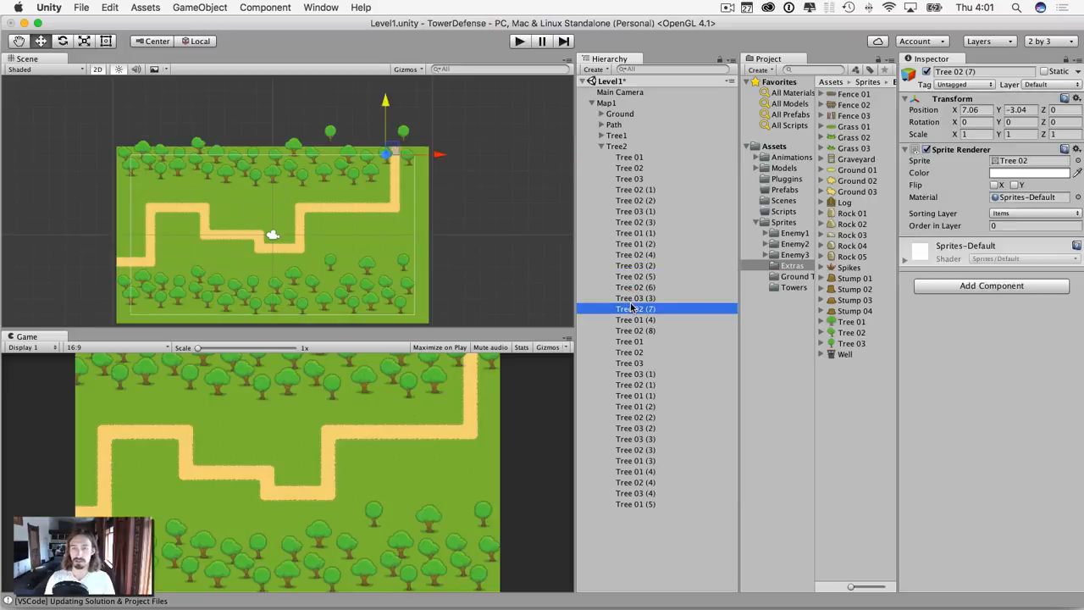
key(super+BackSpace)
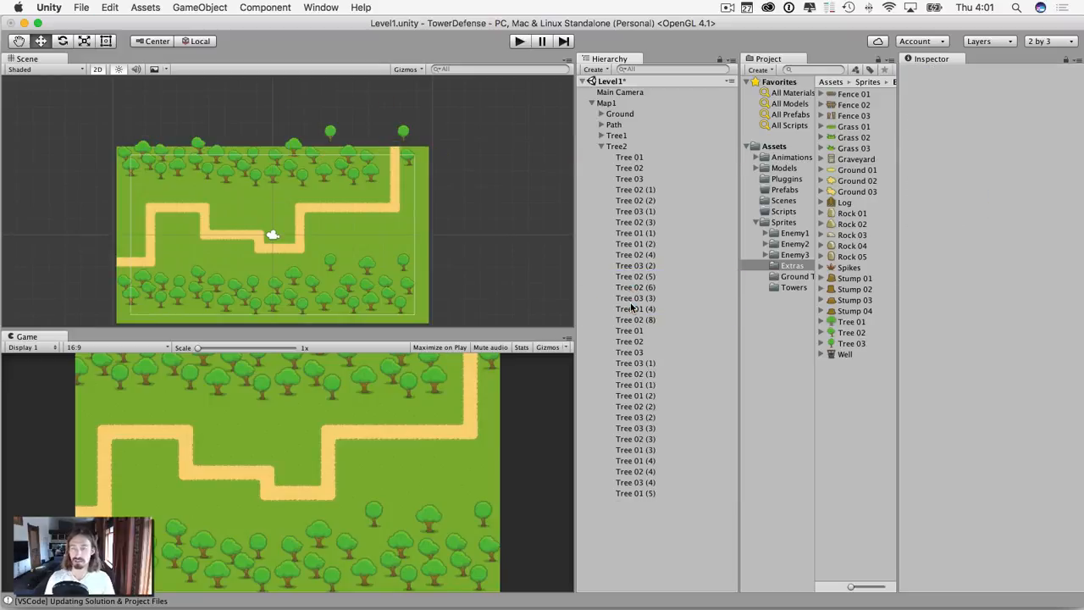
click(630, 308)
click(633, 298)
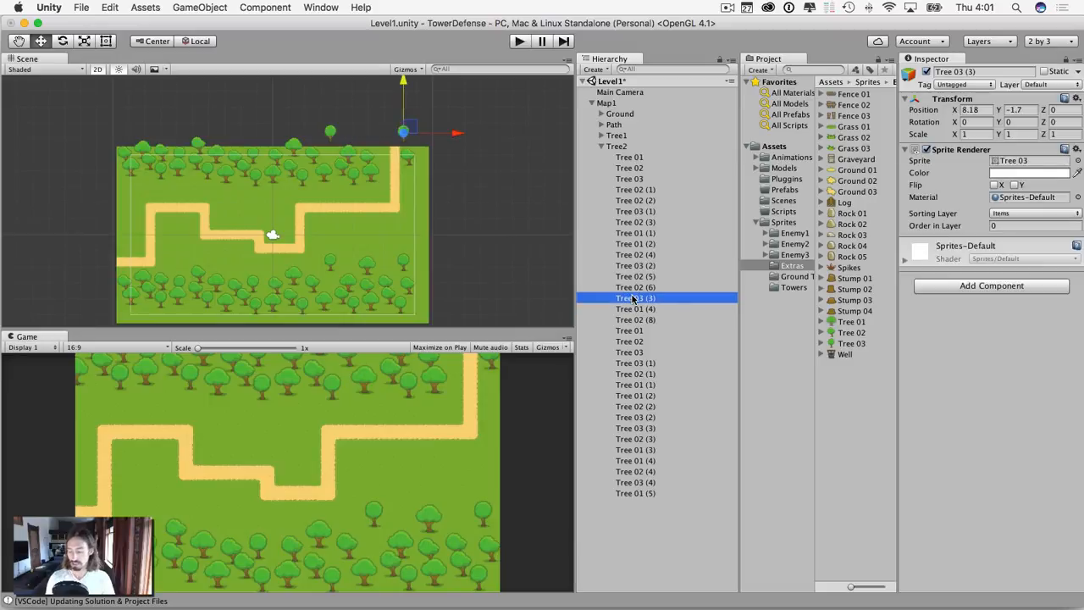
key(super+BackSpace)
Delete the last stray tree above the map, Tree 03 (2), from Tree2, and save the scene with the group collapsed
click(632, 298)
key(Down)
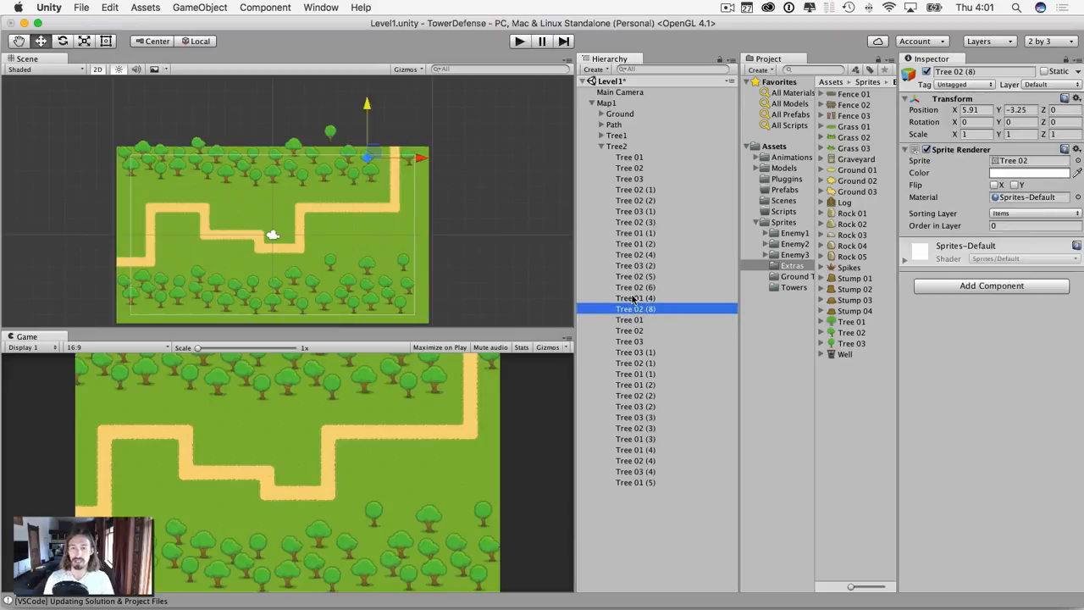
key(Down)
key(Down)
key(Up)
key(Up)
key(Up)
key(Up)
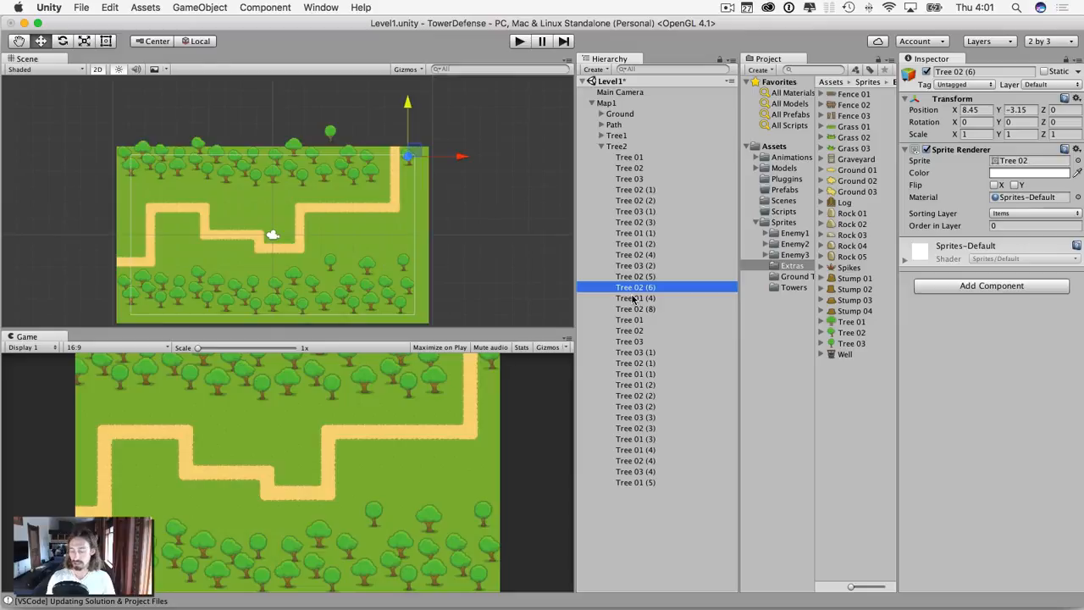
key(Up)
key(Up)
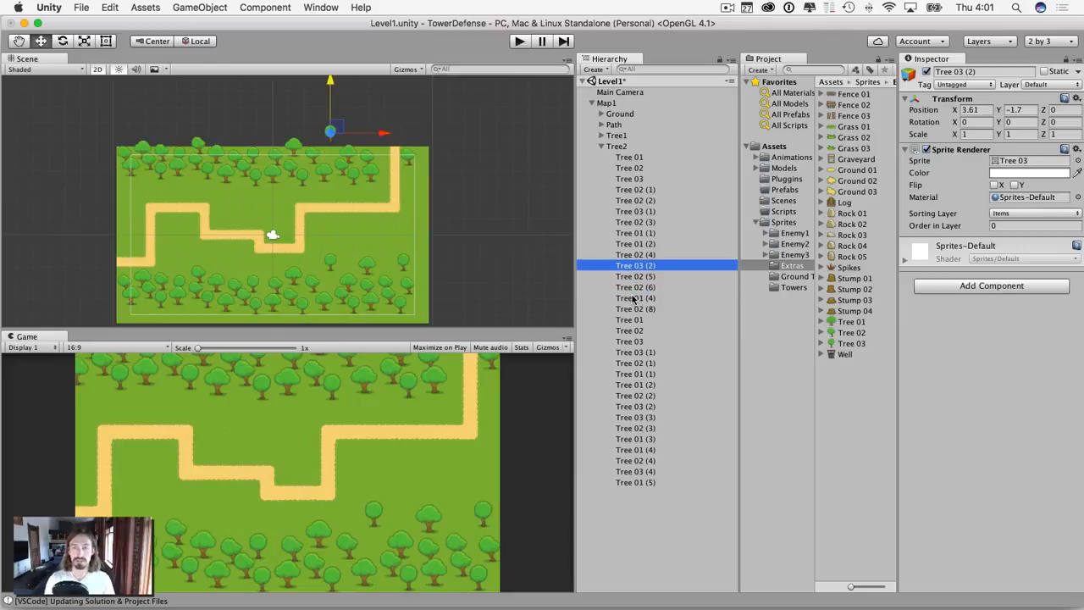
click(599, 147)
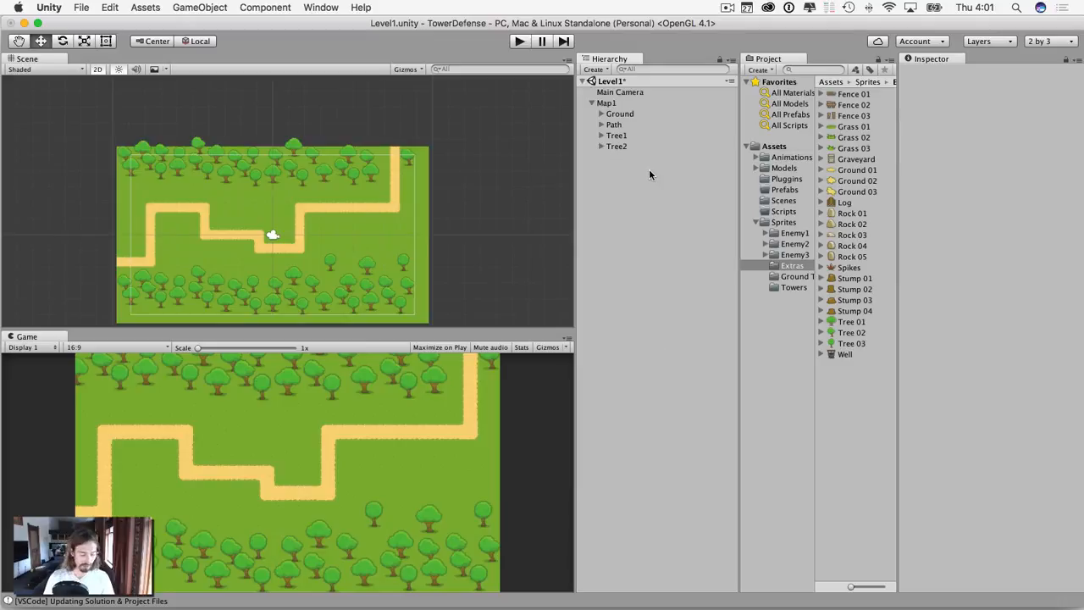
key(super+s)
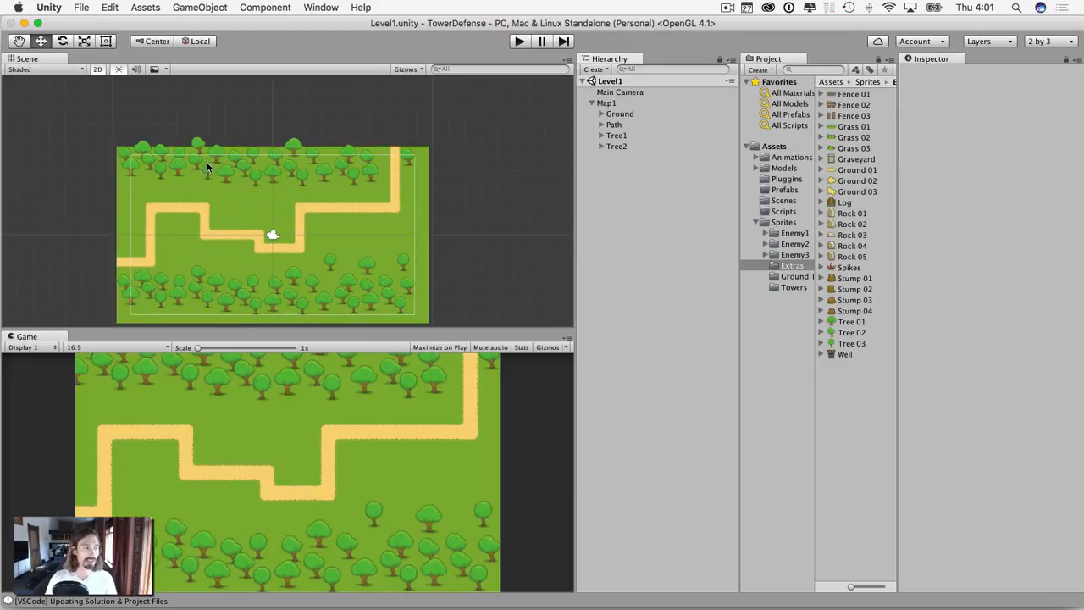
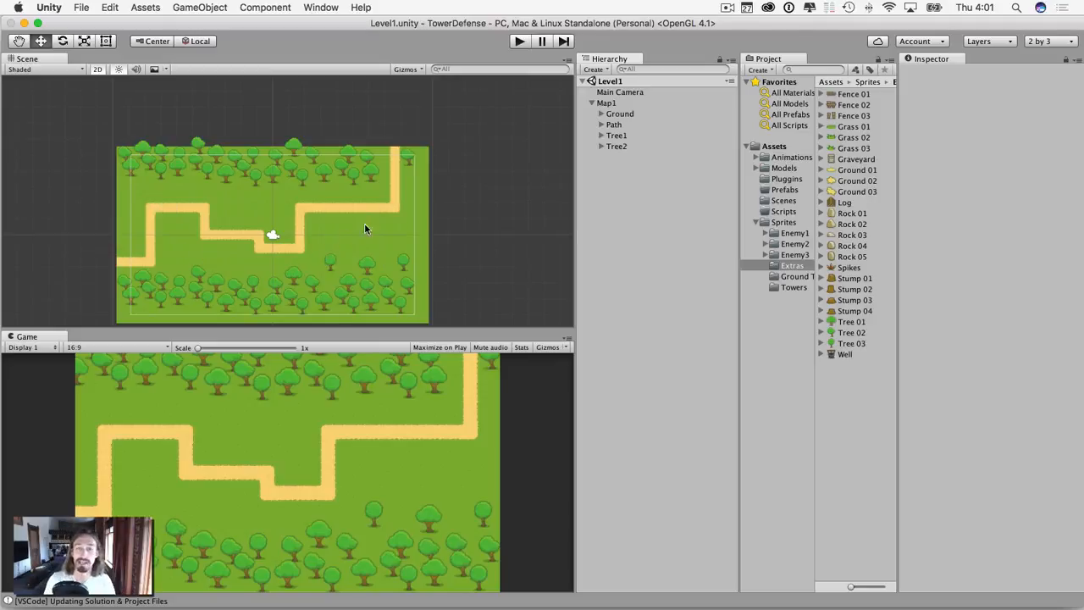
Create an empty object named BuildSites under Map1 and preview the BuildGround sprite among the ground tile sprites
right_click(604, 104)
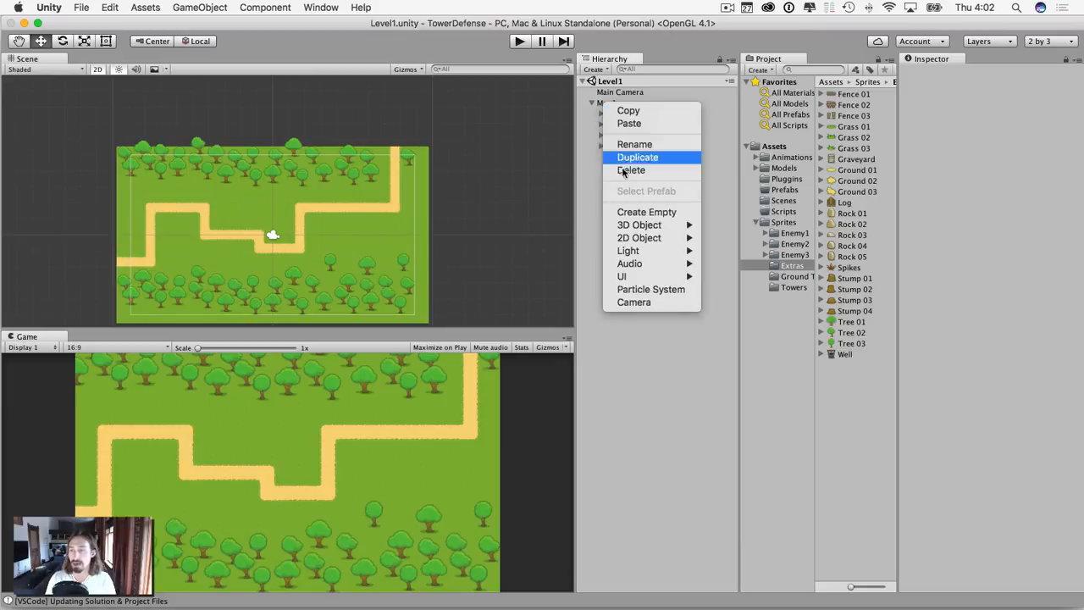
click(625, 212)
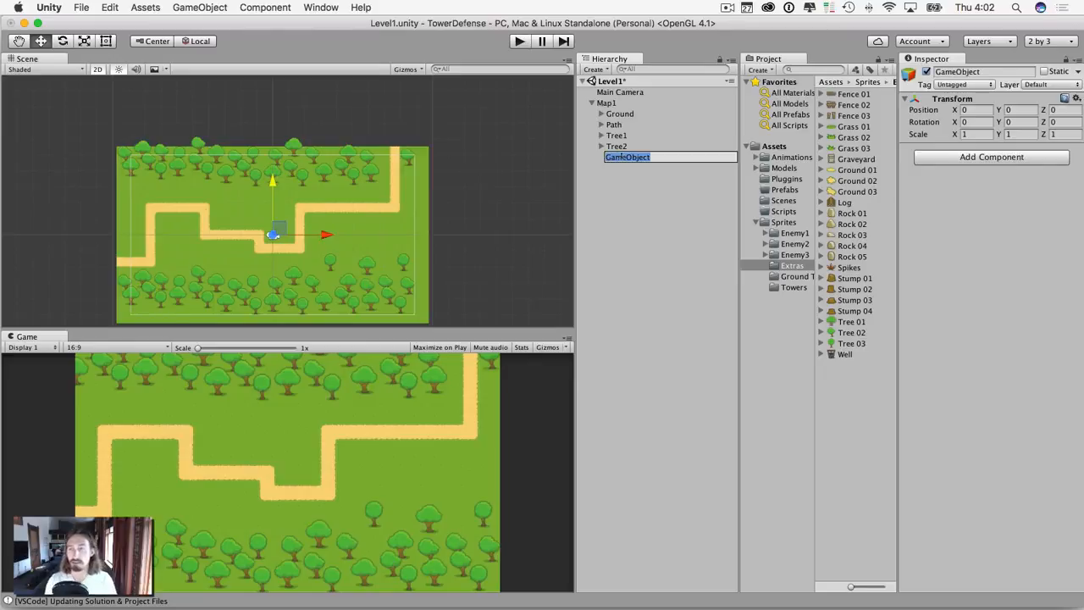
text(Bui)
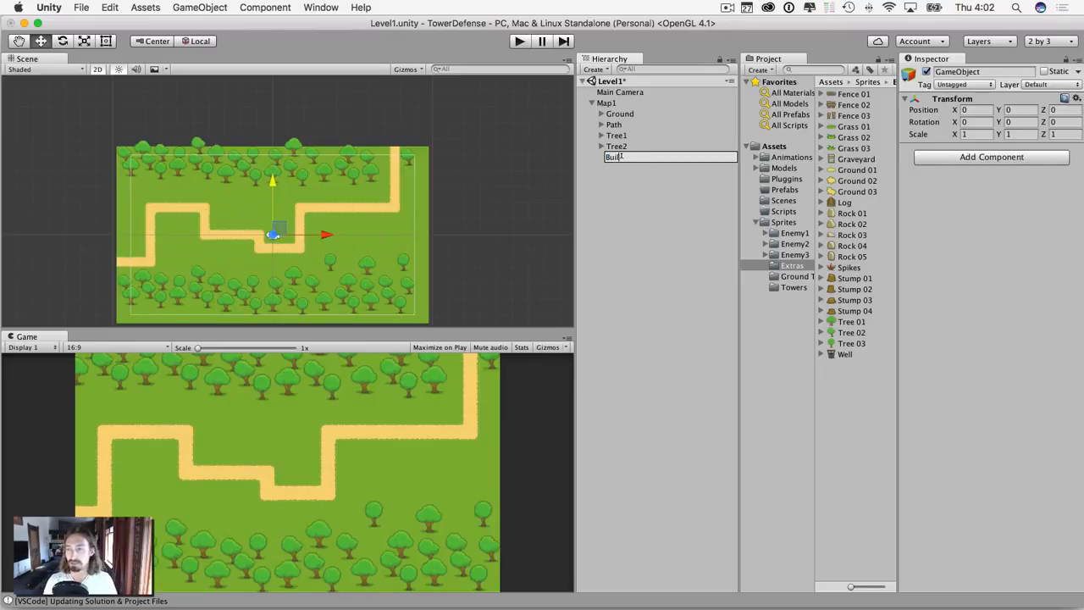
text(ldSites)
key(Return)
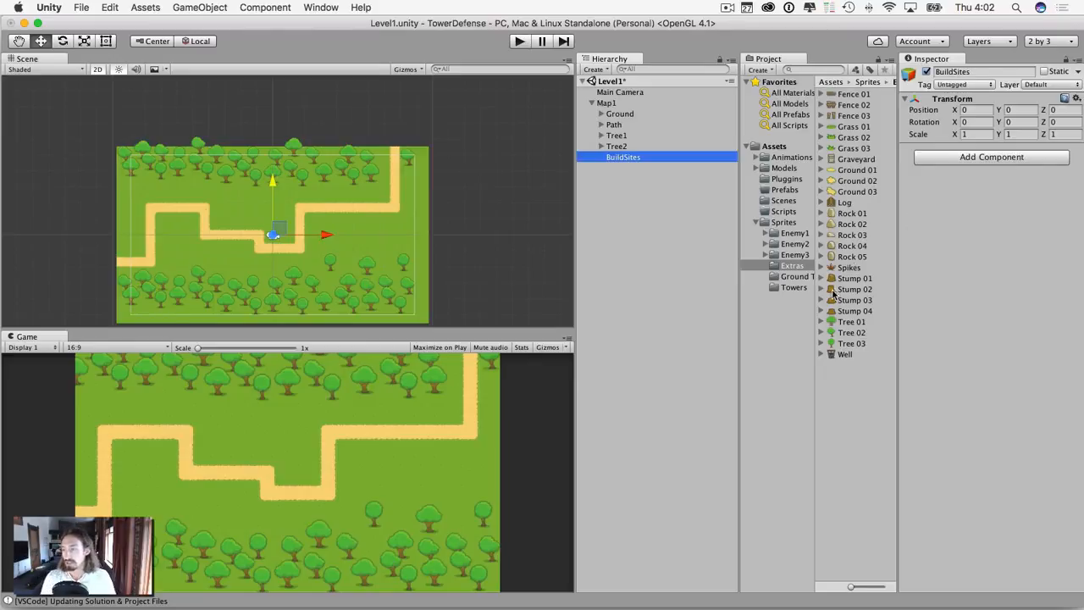
click(781, 277)
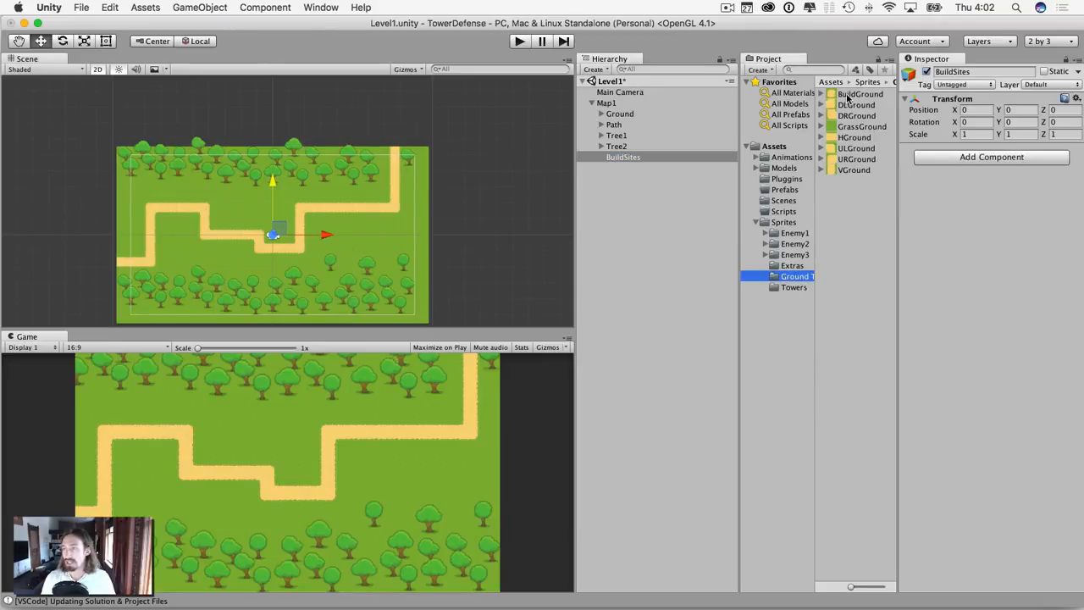
click(848, 95)
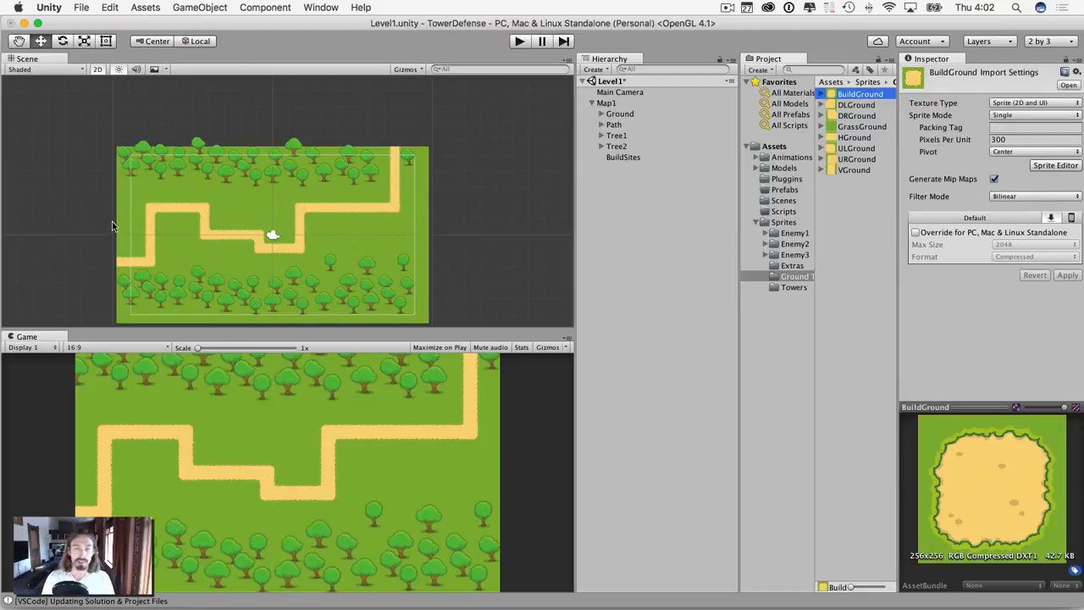
Delete three grass tiles beside the road's western half: above its upper-left corner, inside the first bend, and below the middle stretch
click(155, 198)
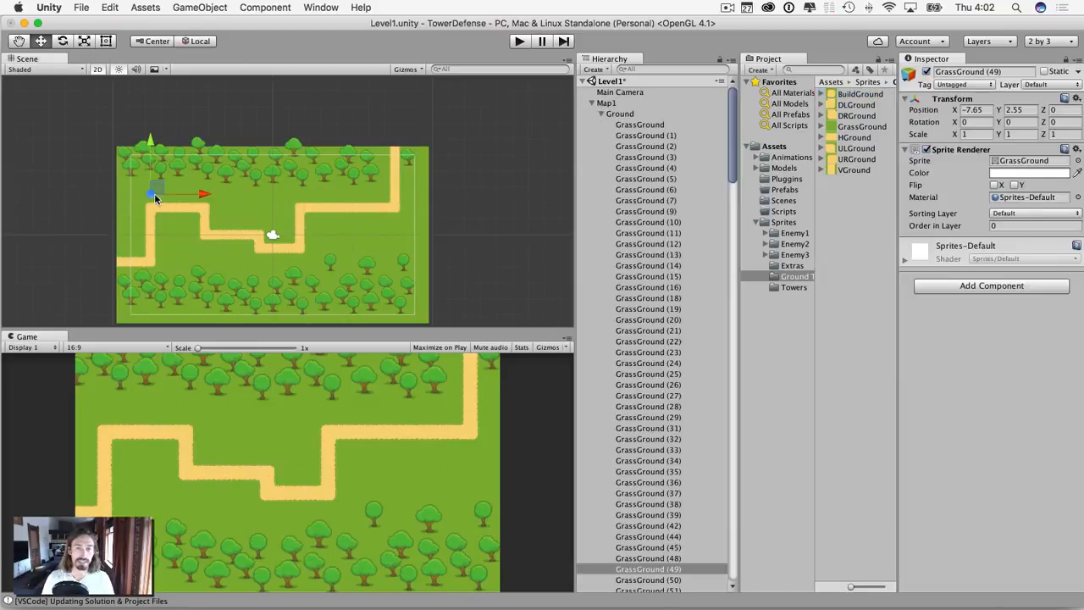
key(super+BackSpace)
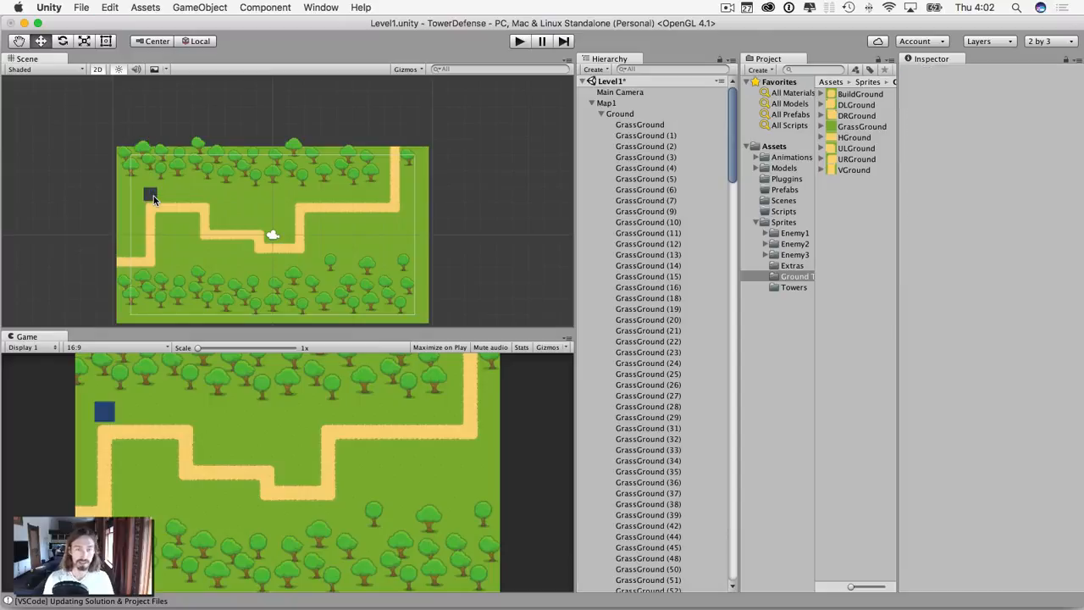
click(190, 223)
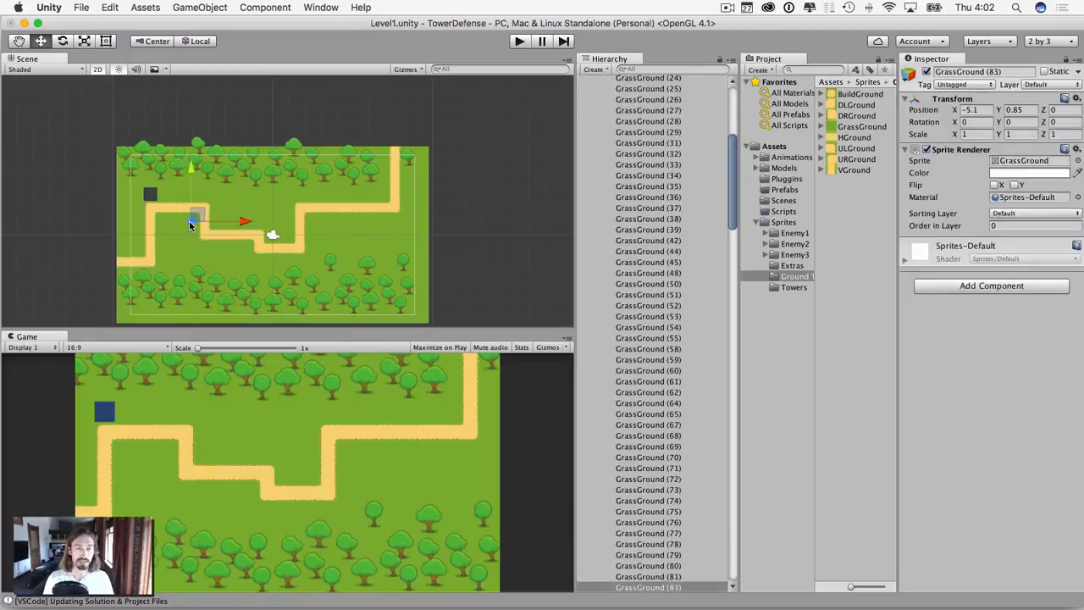
key(super+BackSpace)
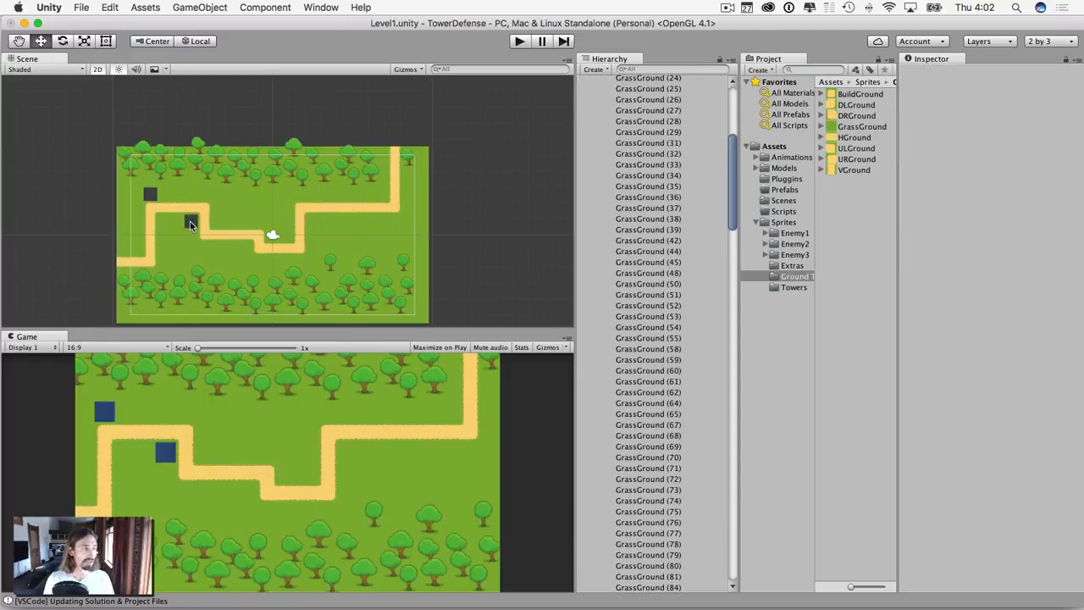
click(222, 248)
key(super+BackSpace)
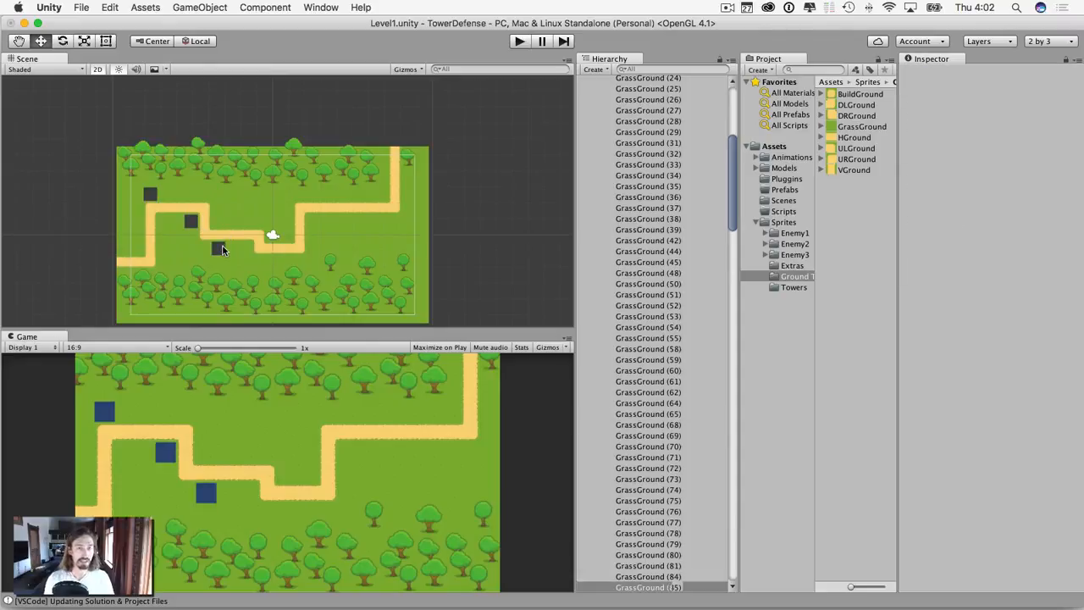
Delete four grass tiles along the road's eastern half, two beside the central dip and two beside the final climb, and collapse Ground
click(256, 223)
key(super+BackSpace)
click(311, 220)
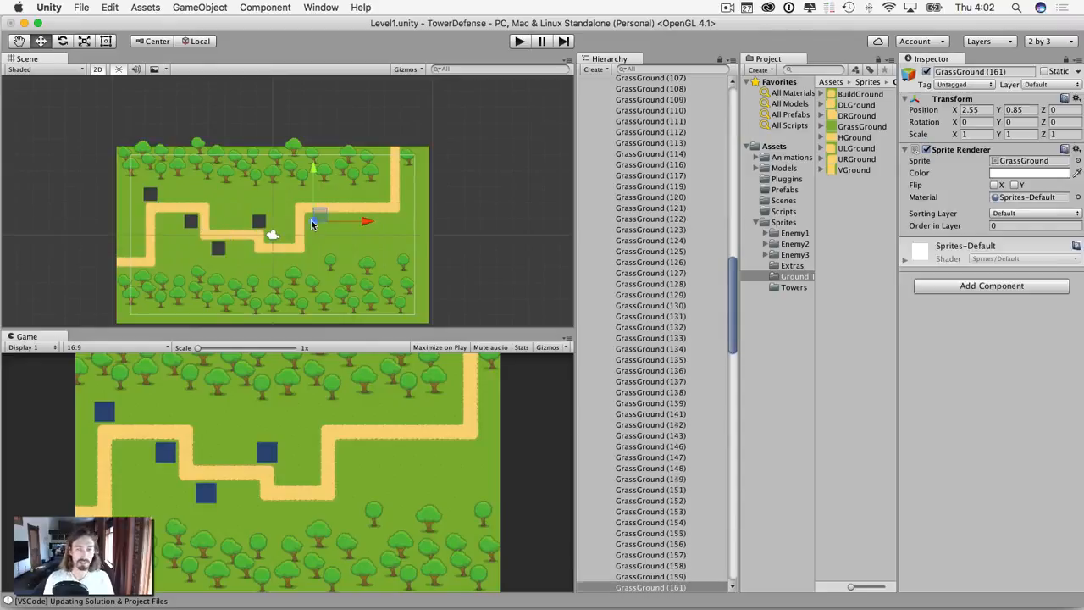
key(super+BackSpace)
click(382, 199)
key(super+BackSpace)
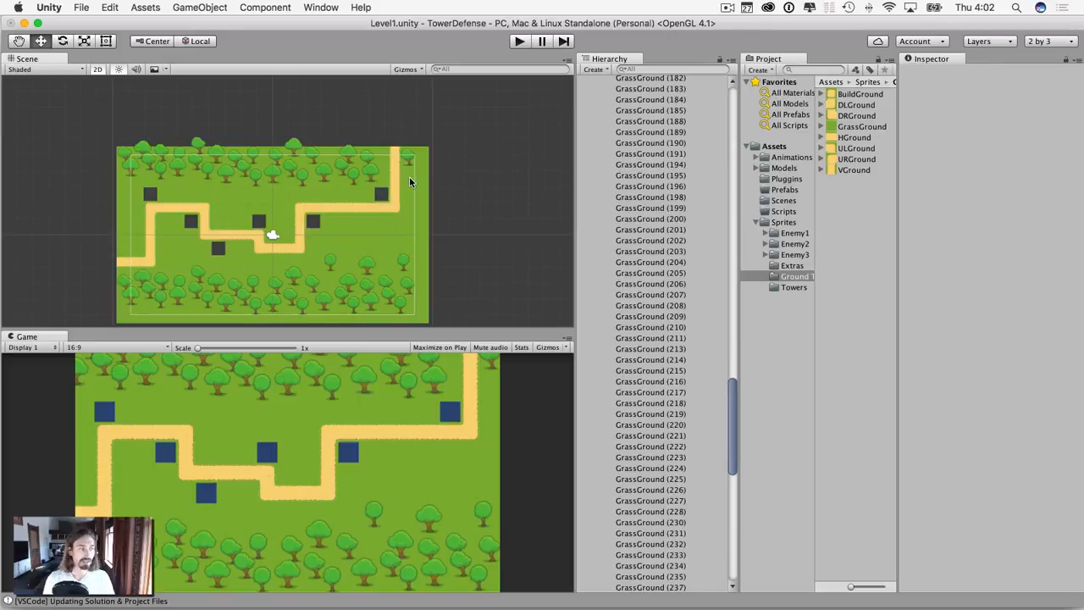
click(408, 180)
key(super+BackSpace)
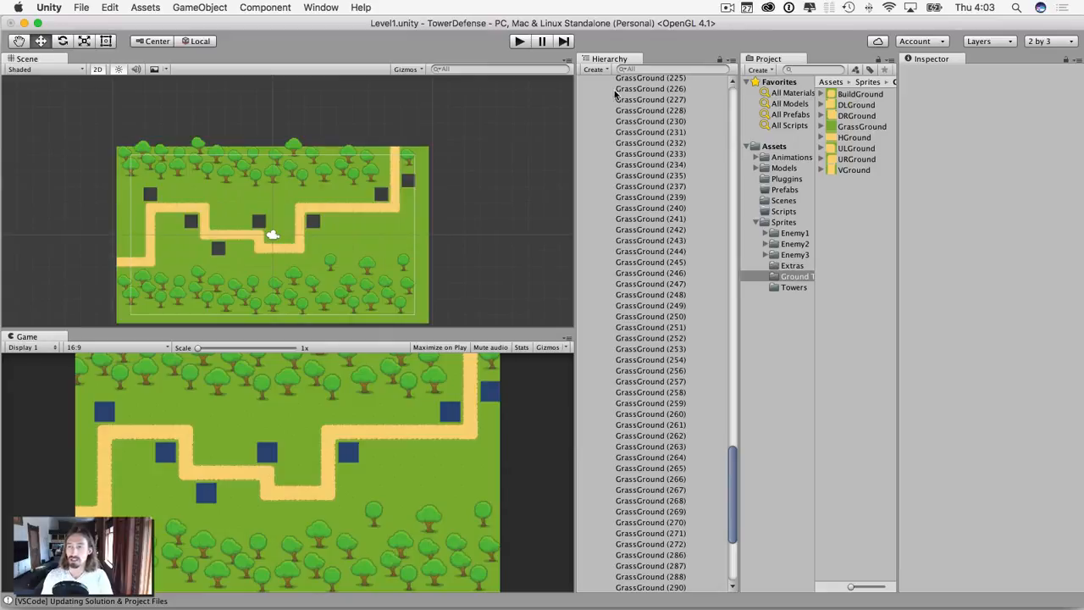
scroll(615, 94, up, 20)
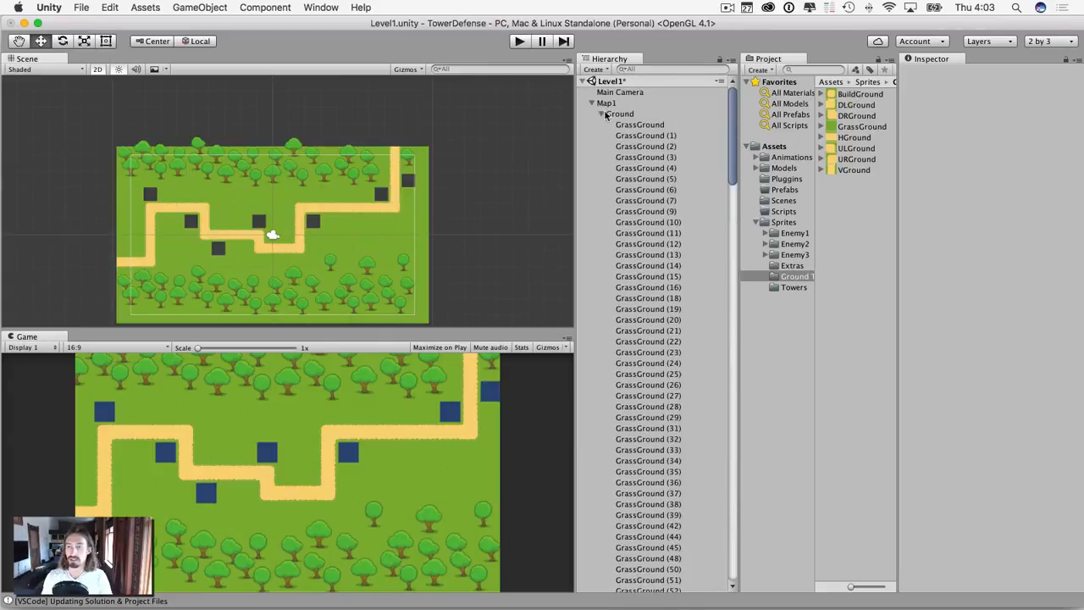
click(602, 113)
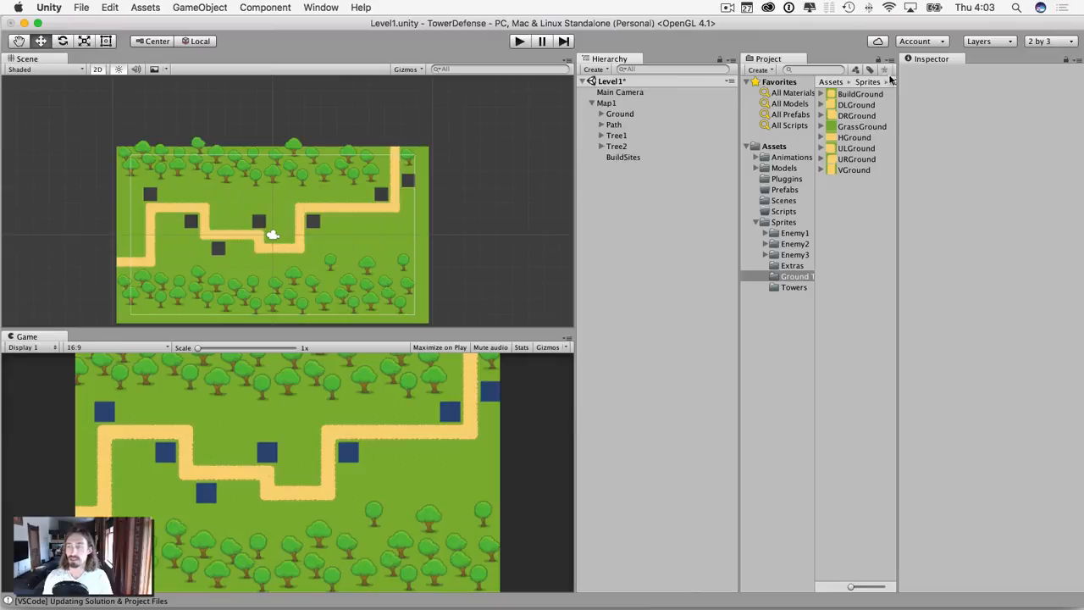
Place BuildGround sprites in the four westernmost gaps left in the grass along the road
drag(859, 94, 150, 194)
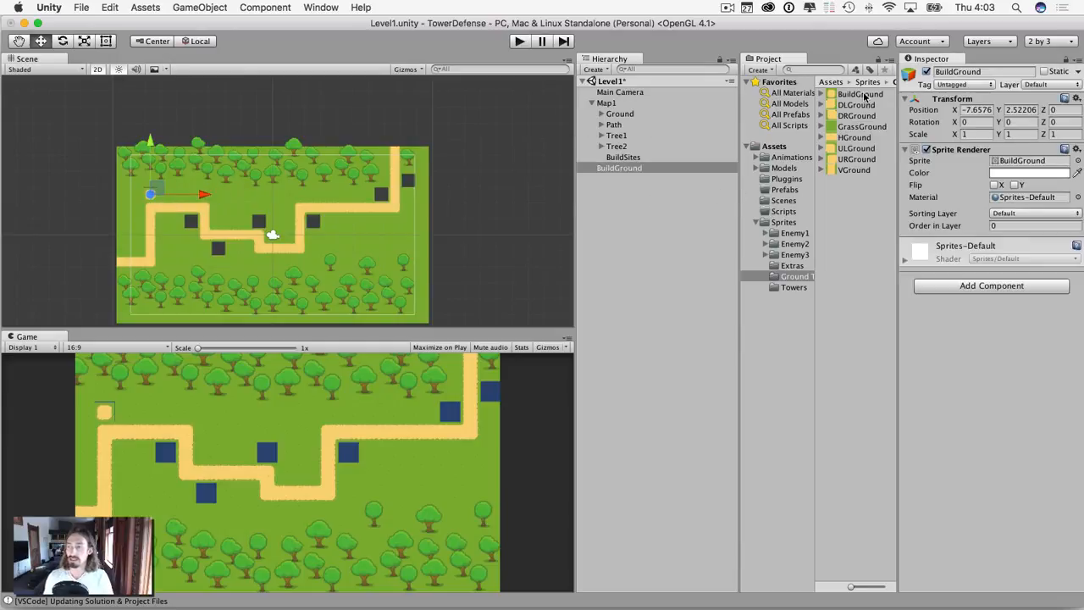
drag(862, 95, 193, 223)
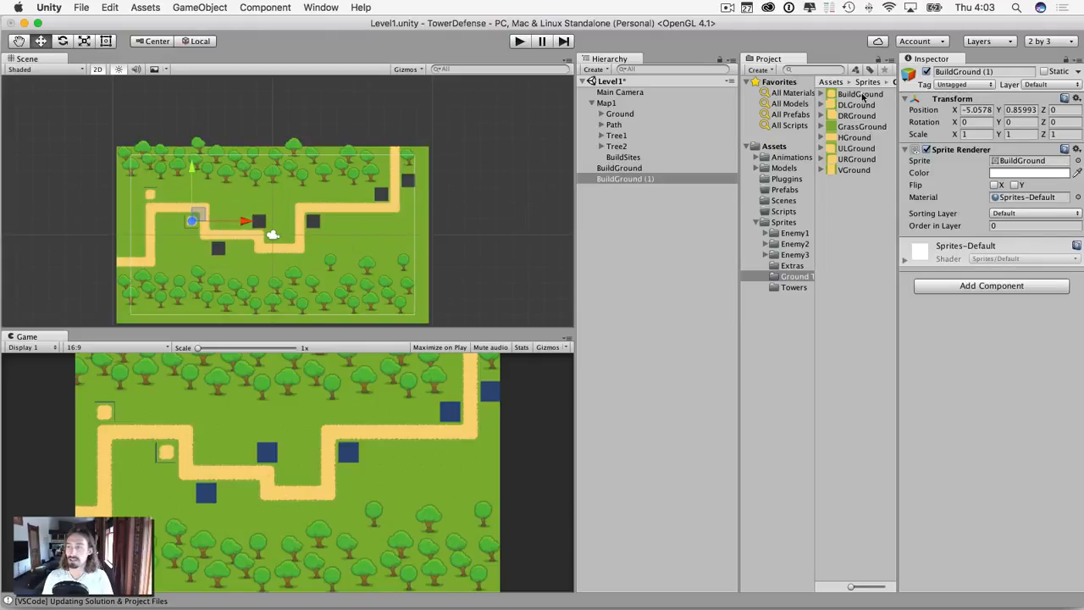
drag(862, 95, 218, 249)
drag(846, 95, 258, 221)
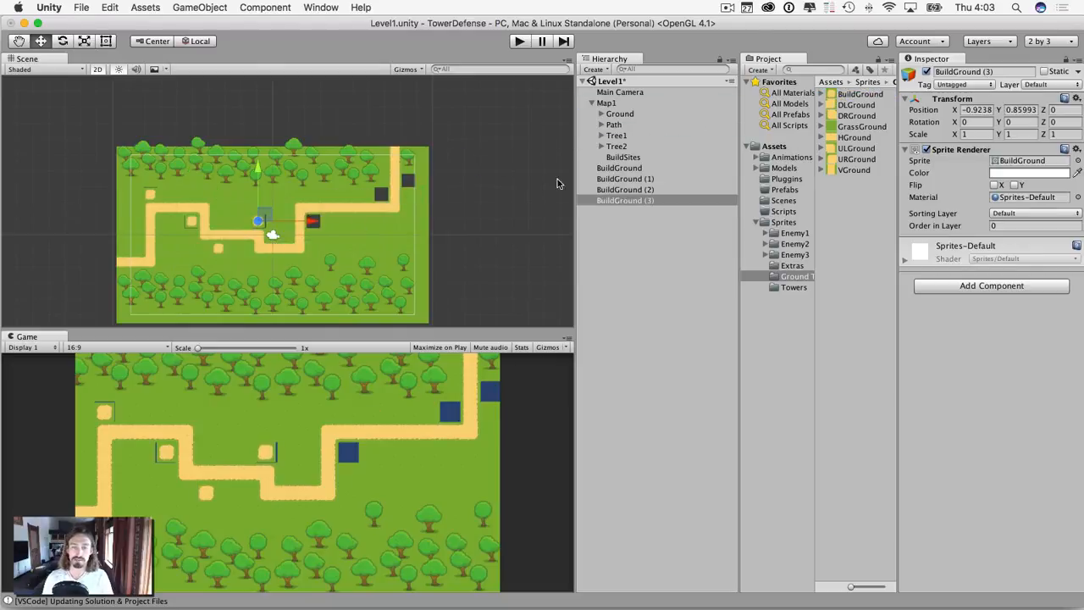
Fill the three remaining grass gaps on the road's eastern side with BuildGround sprites
drag(857, 96, 313, 220)
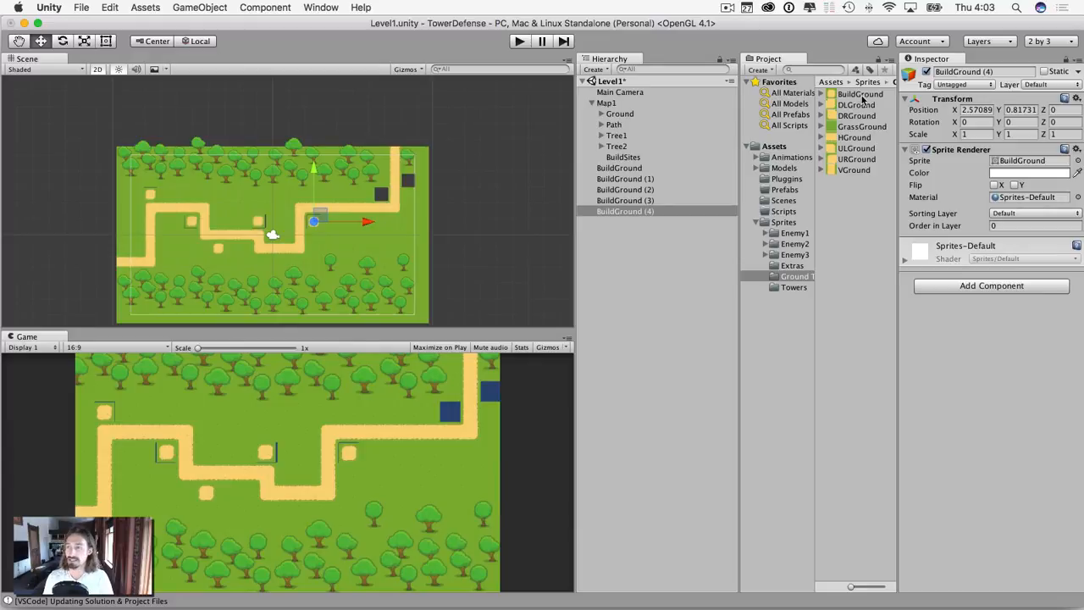
drag(862, 99, 381, 193)
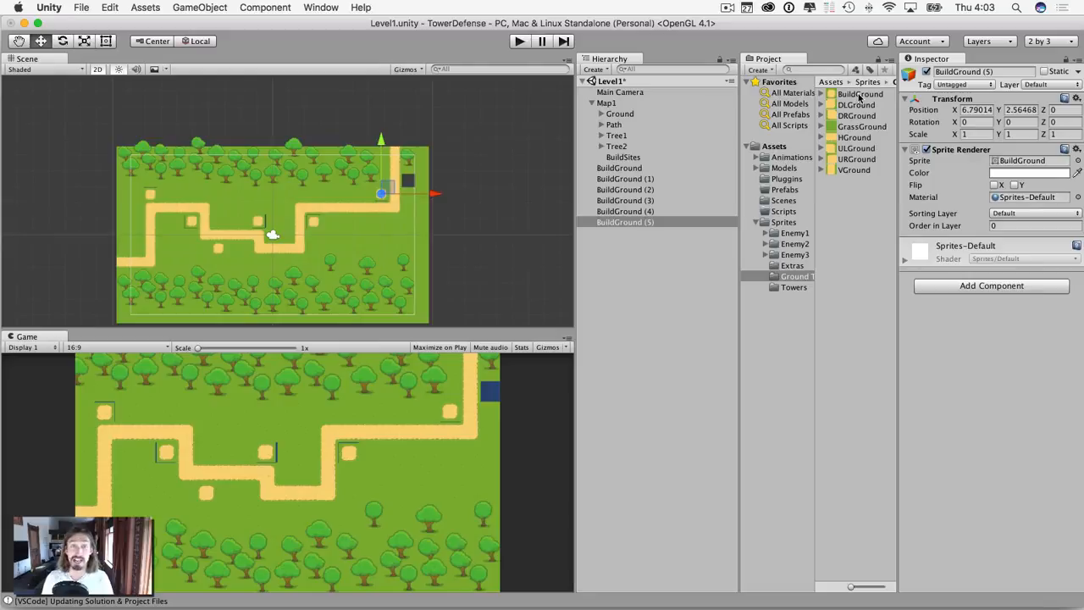
drag(860, 97, 408, 179)
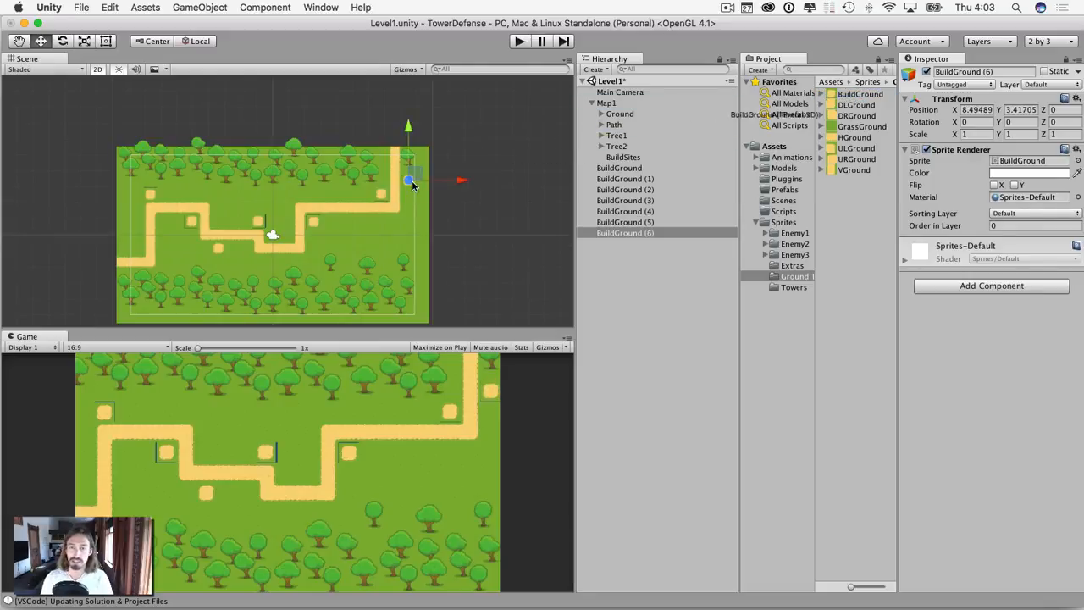
Snap all seven BuildGround tiles to the grid on all axes and group them under BuildSites, leaving it collapsed
click(618, 169)
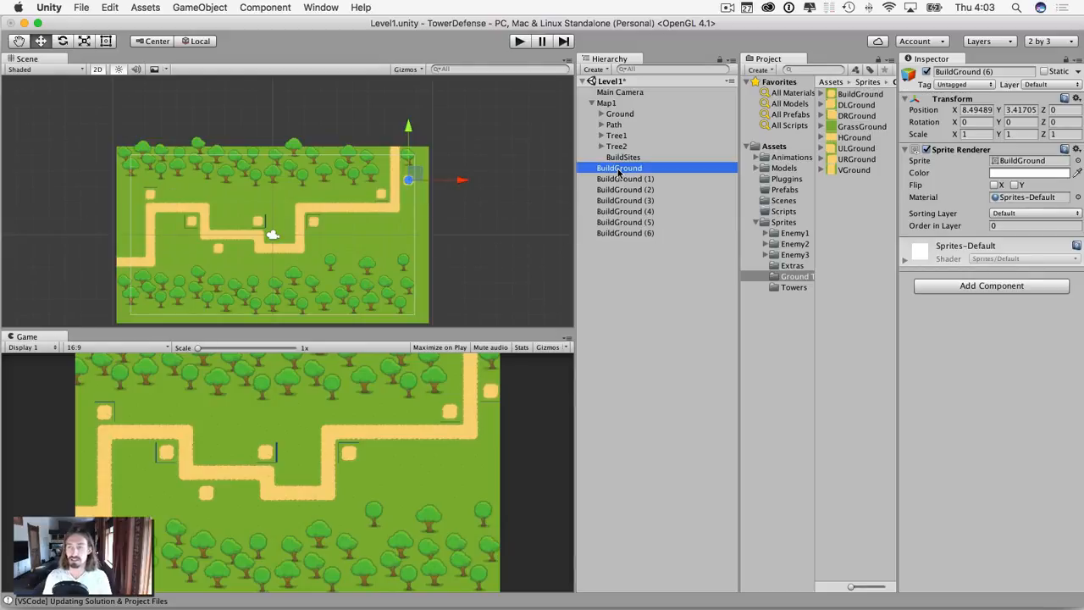
shift+click(621, 233)
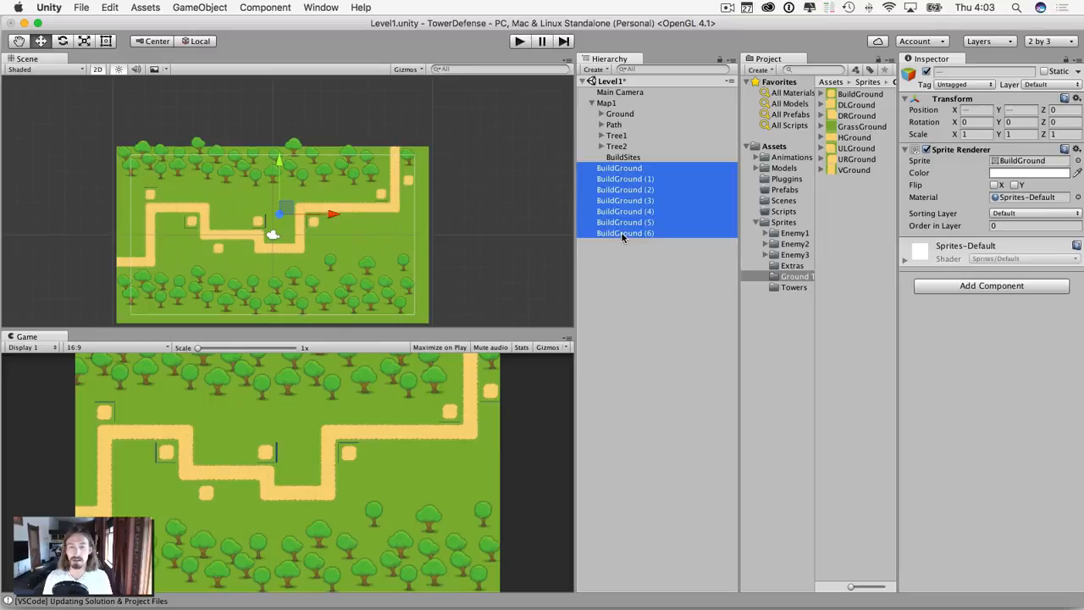
click(146, 7)
mouse_move(110, 7)
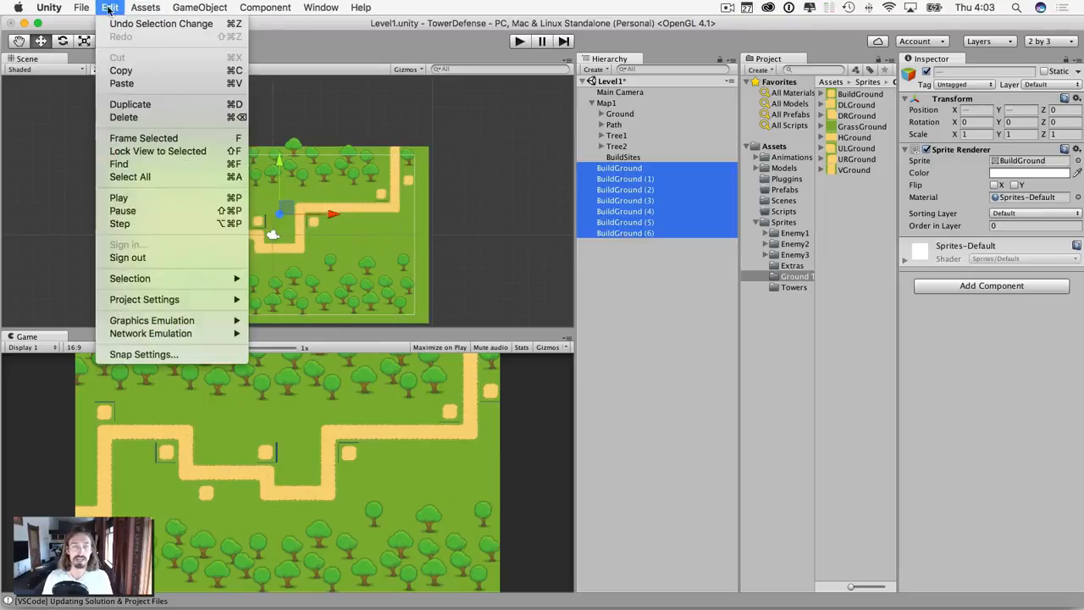
click(166, 354)
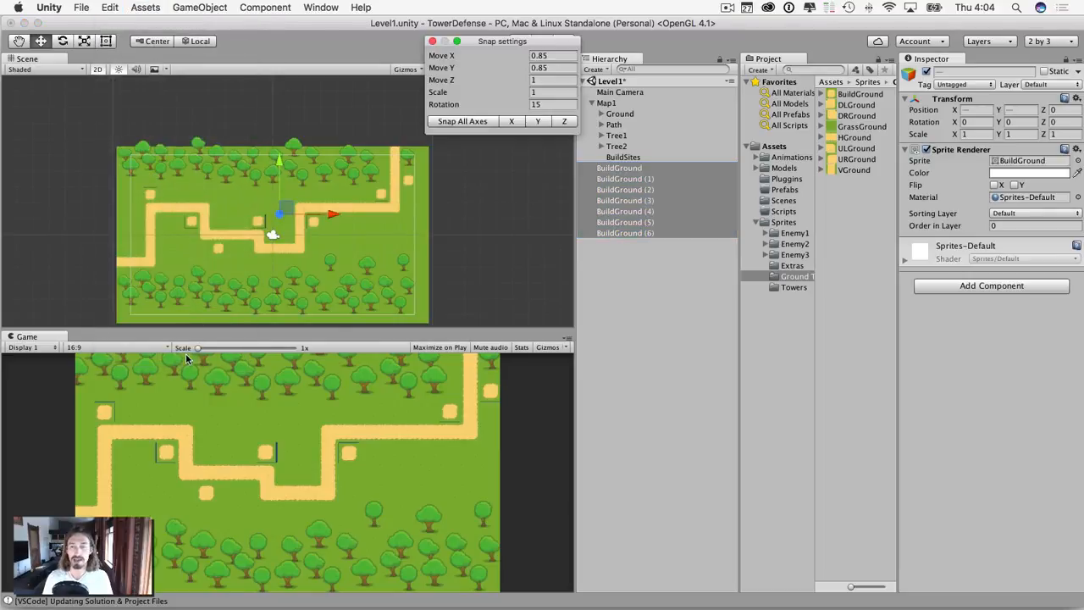
click(466, 121)
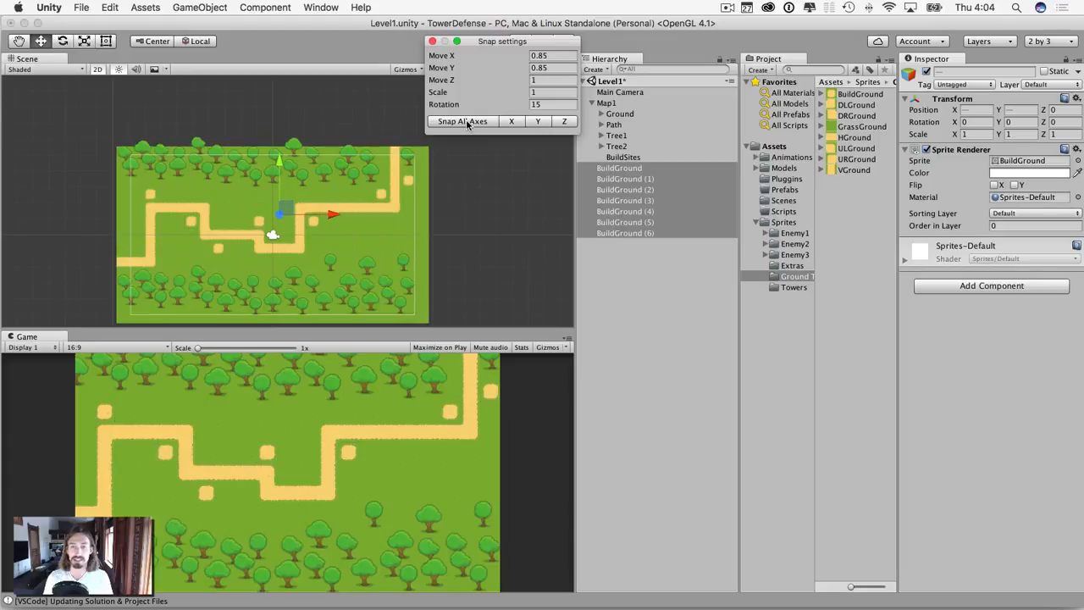
click(433, 41)
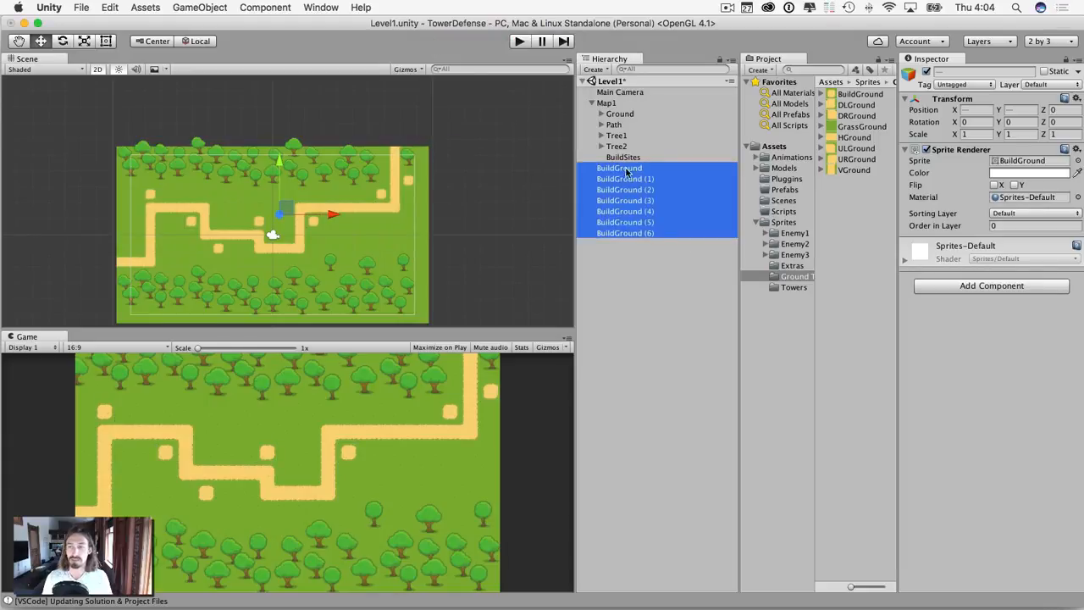
drag(619, 172, 621, 160)
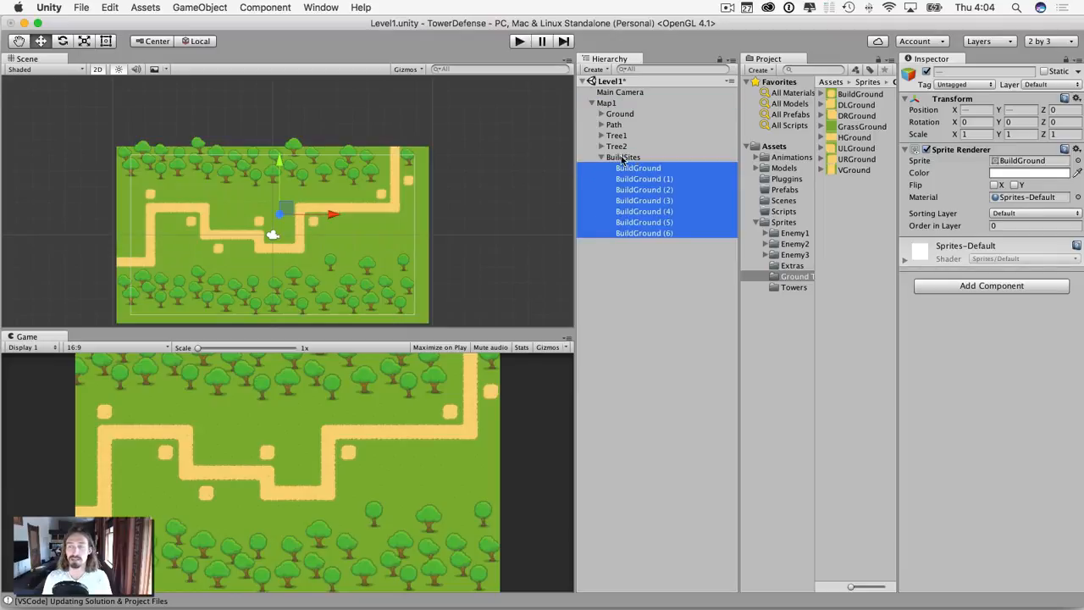
click(601, 157)
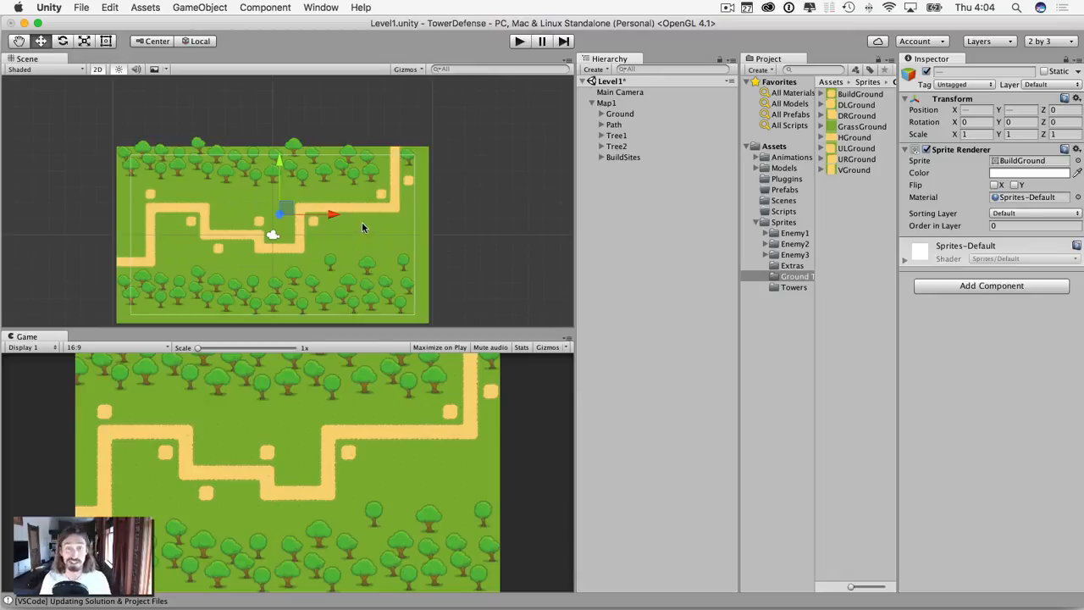
Look over the finished map in the scene and run the game to check it in Play mode
scroll(341, 187, up, 3)
scroll(331, 199, up, 1)
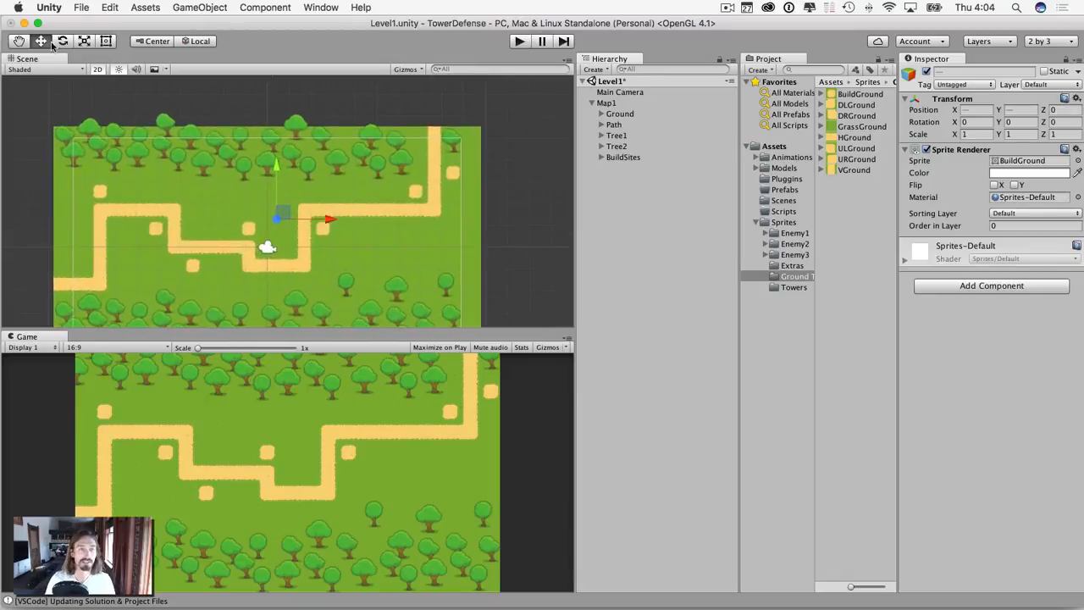
click(19, 41)
drag(292, 210, 309, 165)
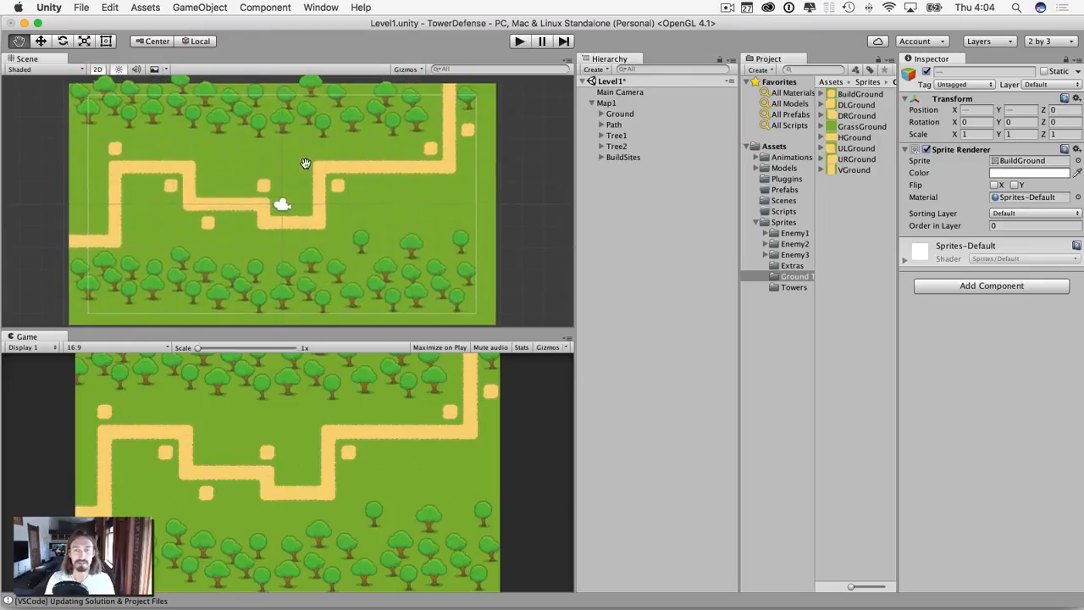
scroll(342, 195, up, 1)
scroll(339, 182, down, 3)
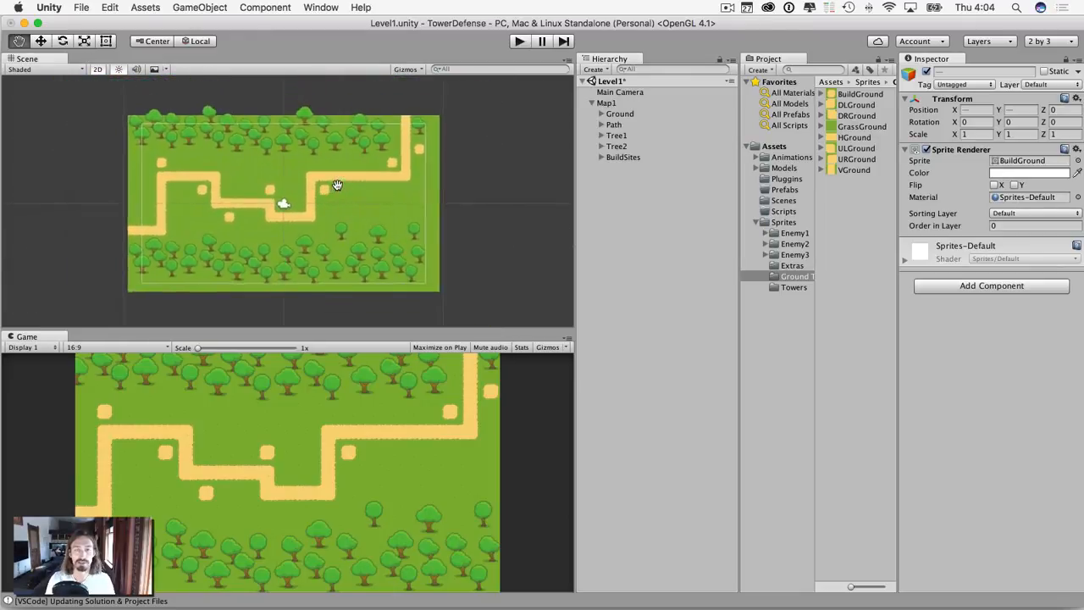
scroll(337, 185, up, 3)
scroll(337, 186, down, 1)
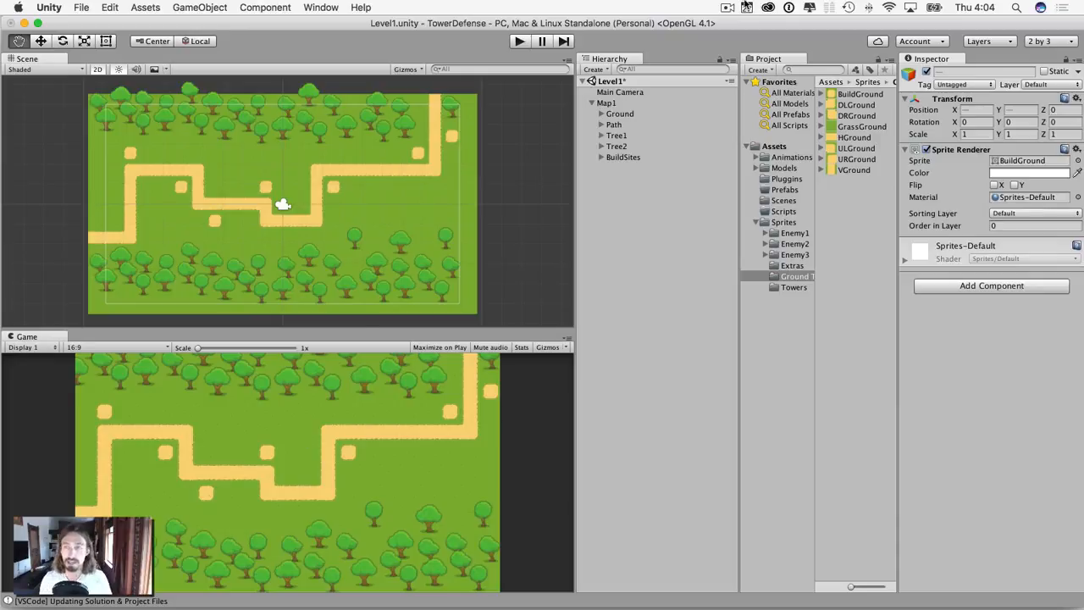
click(519, 41)
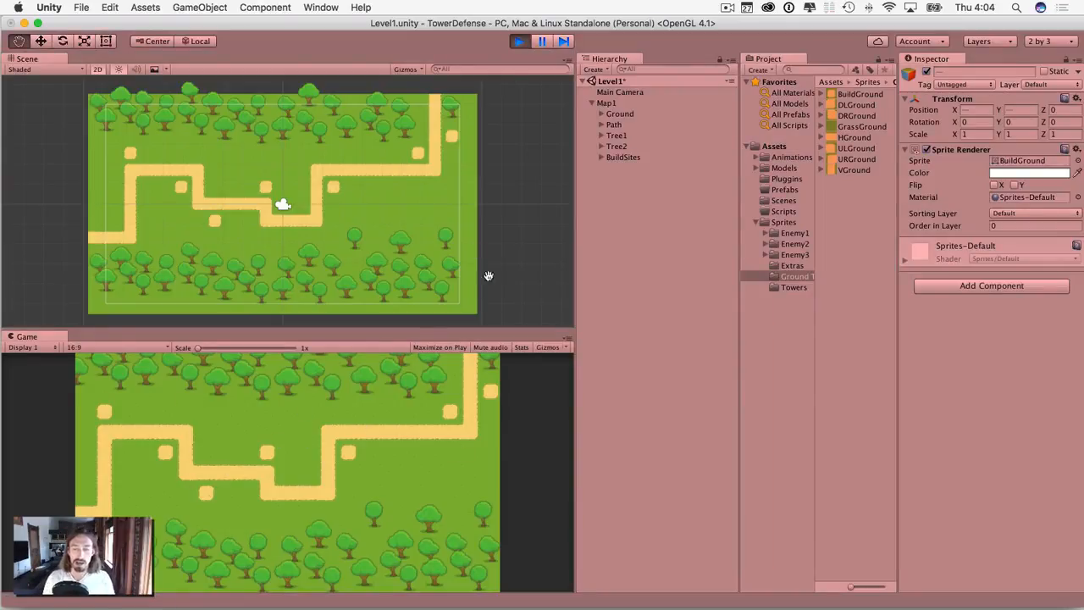
Stop Play mode and add an empty object named Extras under Map1
click(519, 41)
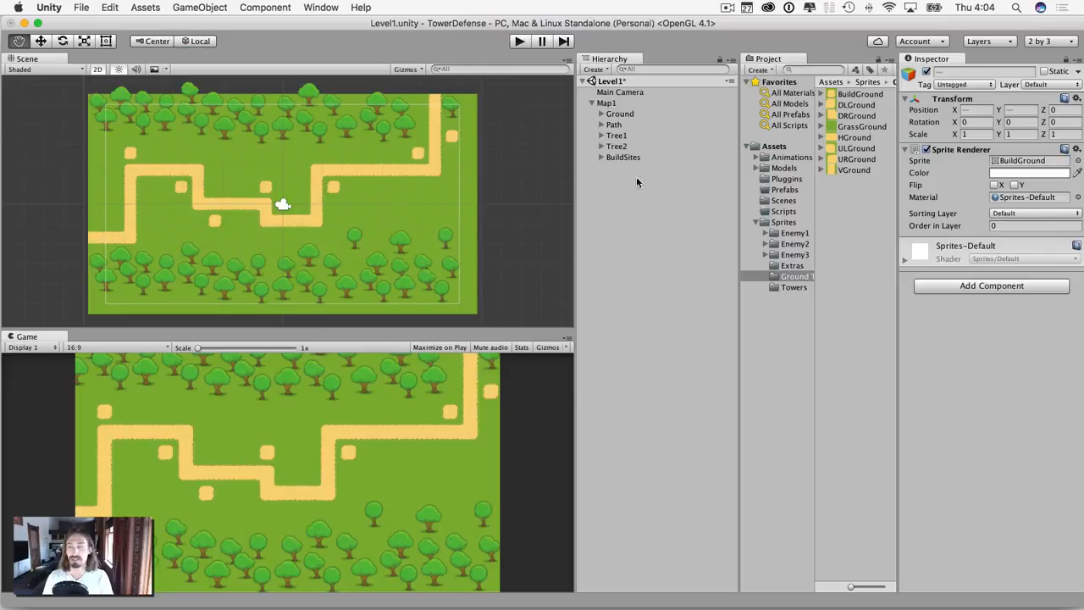
right_click(608, 105)
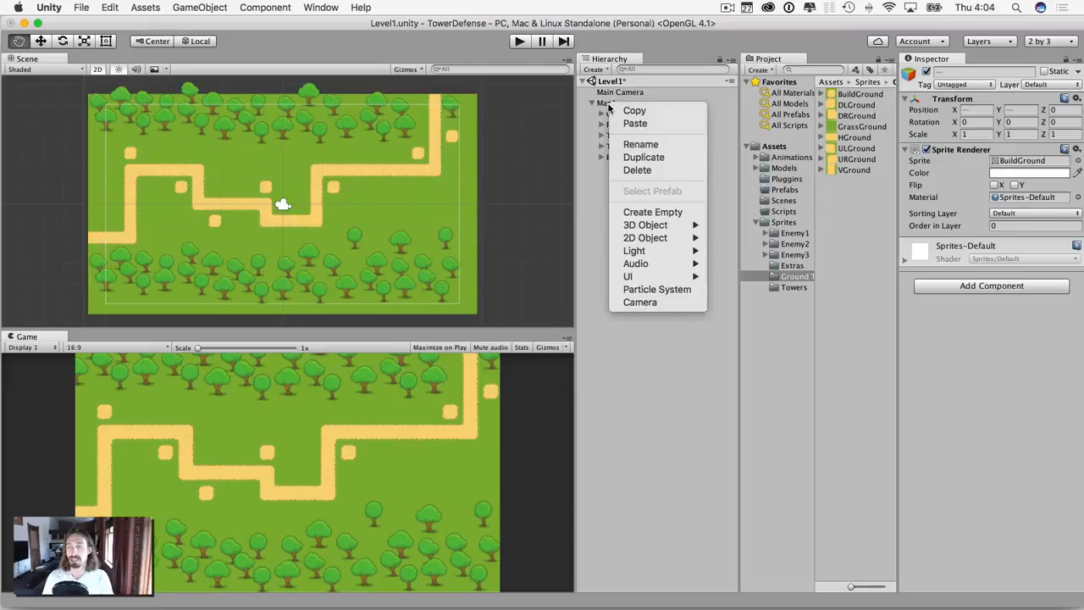
click(647, 211)
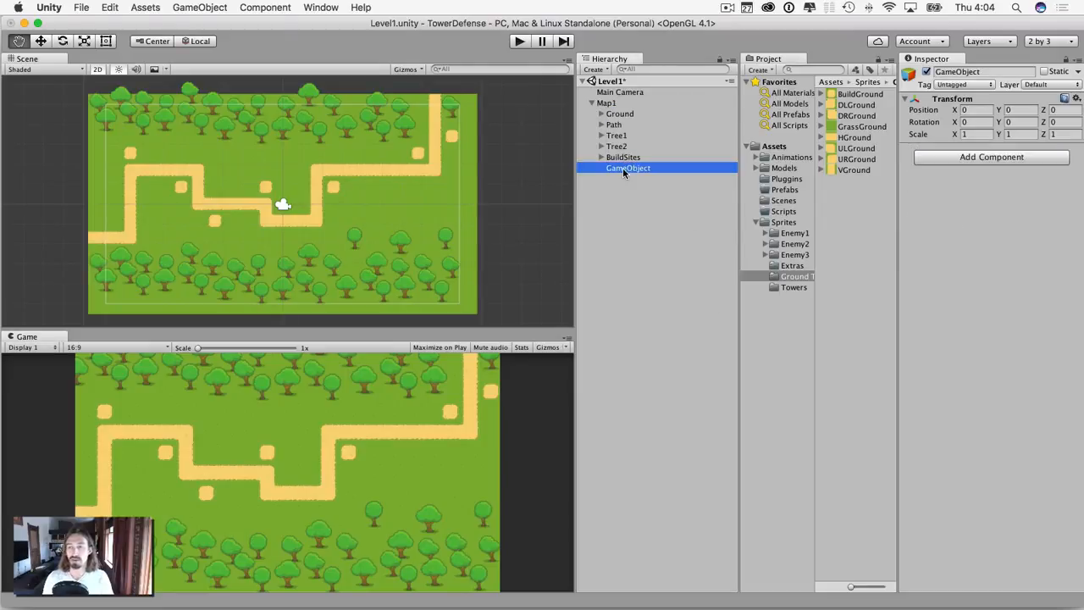
click(622, 167)
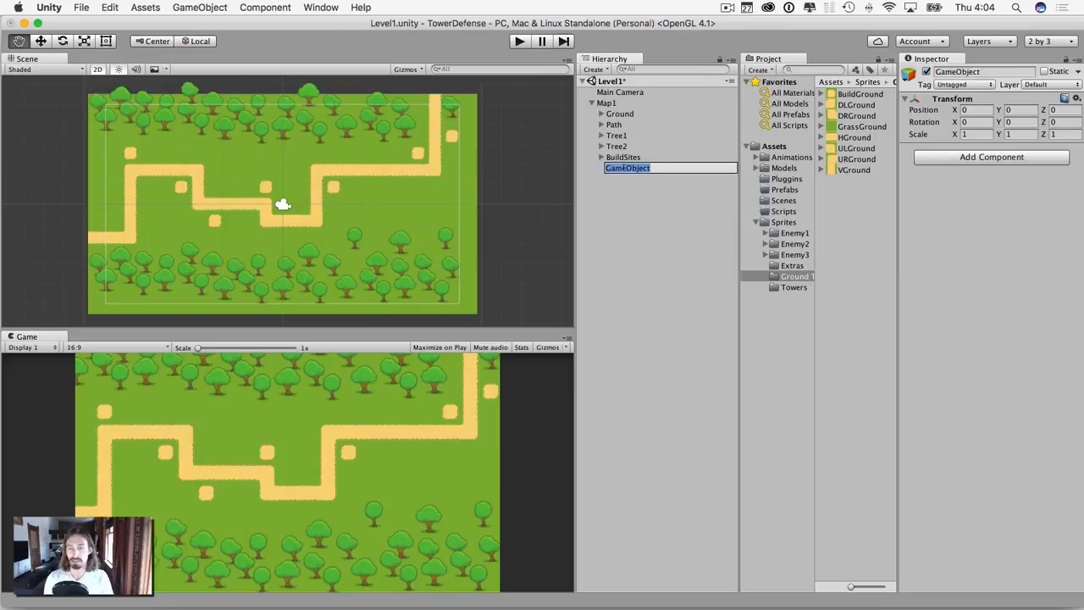
text(Ite)
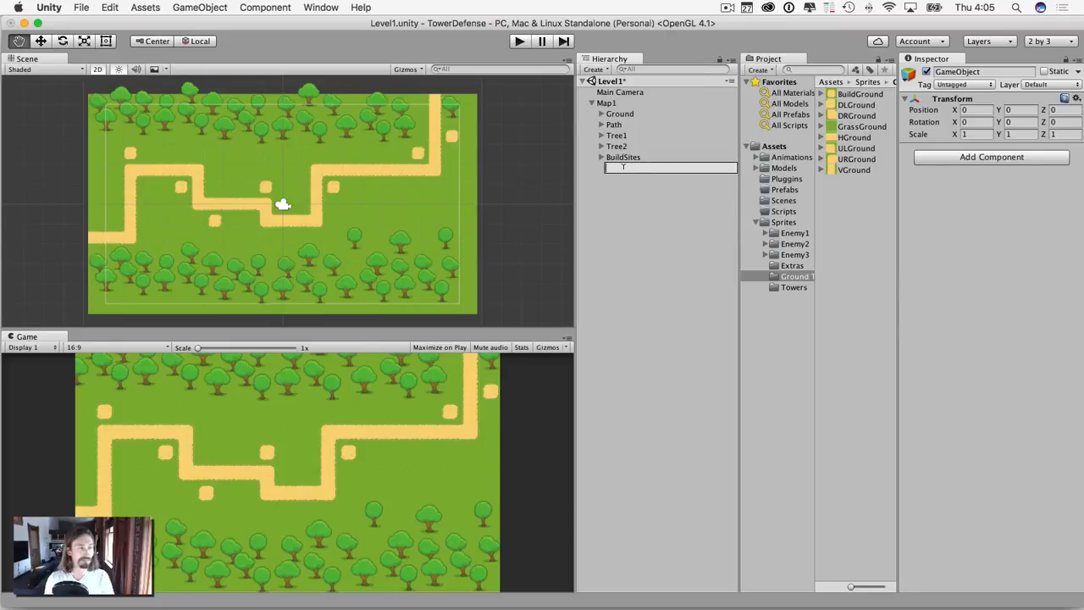
key(Return)
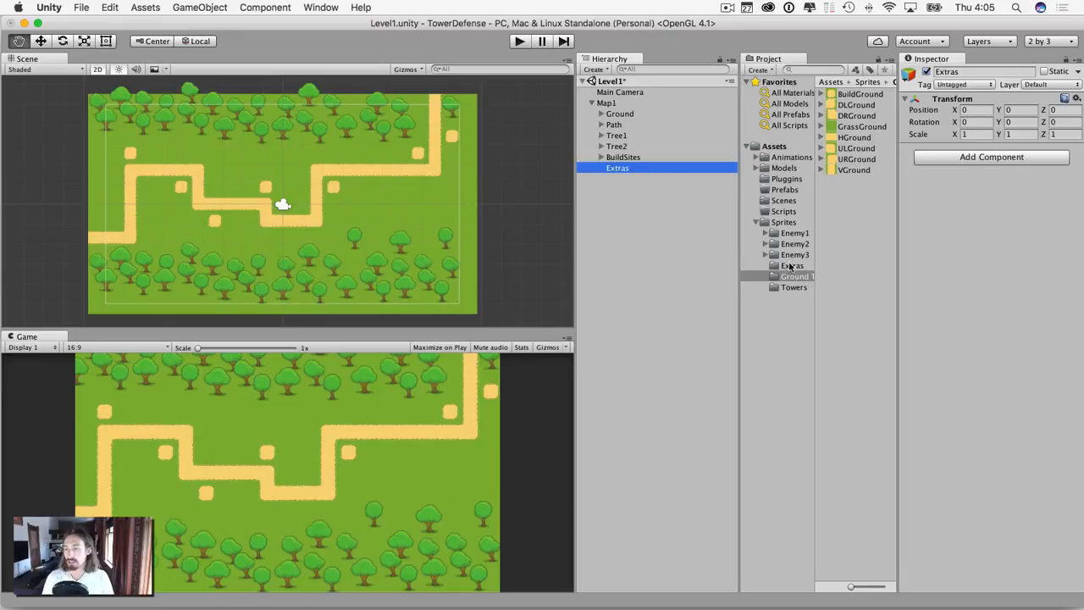
Scatter Stump 01 (twice), Stump 02 and Stump 04 in the eastern clearing south of the road, with a Log just west of them
click(784, 223)
click(790, 266)
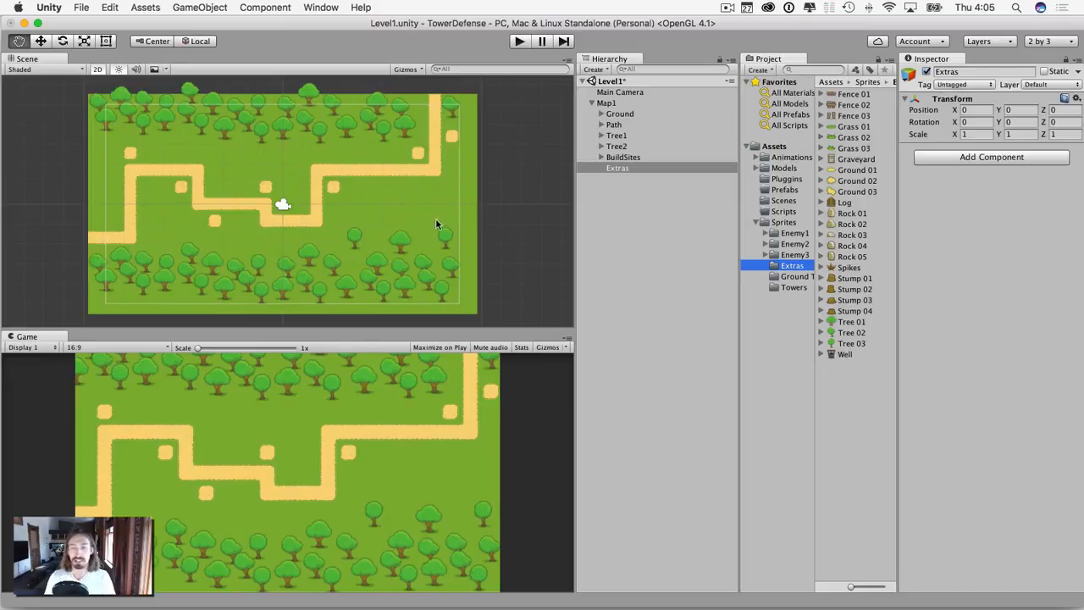
drag(850, 279, 413, 220)
drag(854, 310, 427, 222)
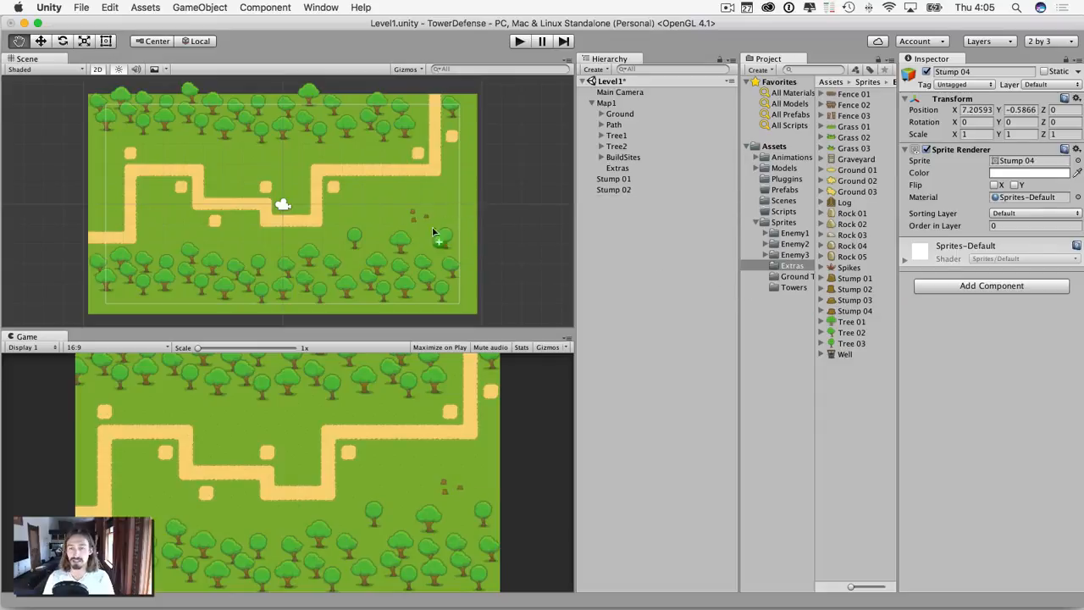
drag(854, 278, 422, 227)
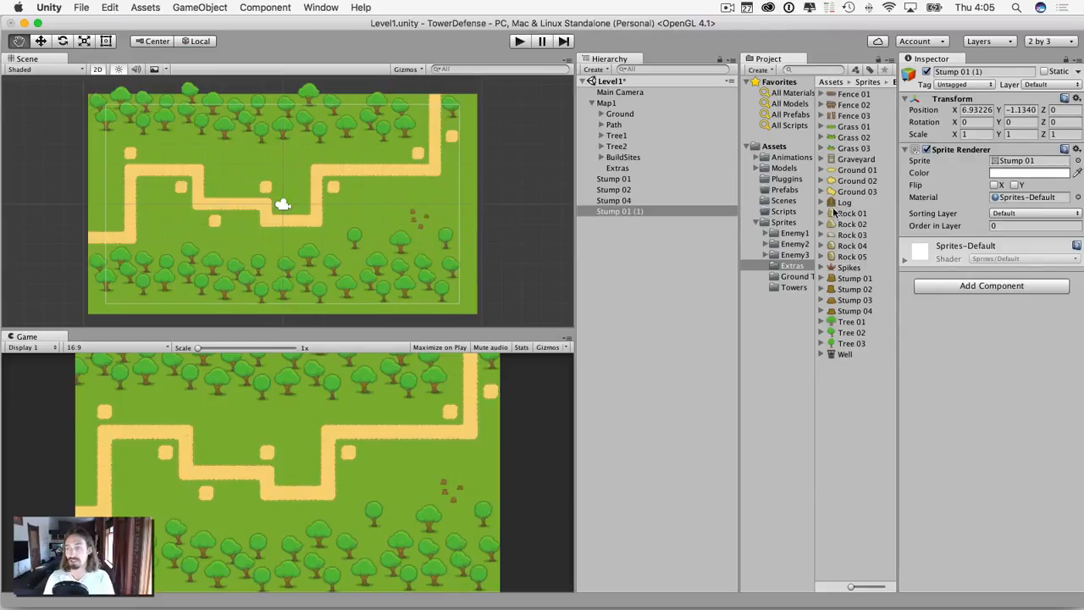
drag(843, 206, 412, 217)
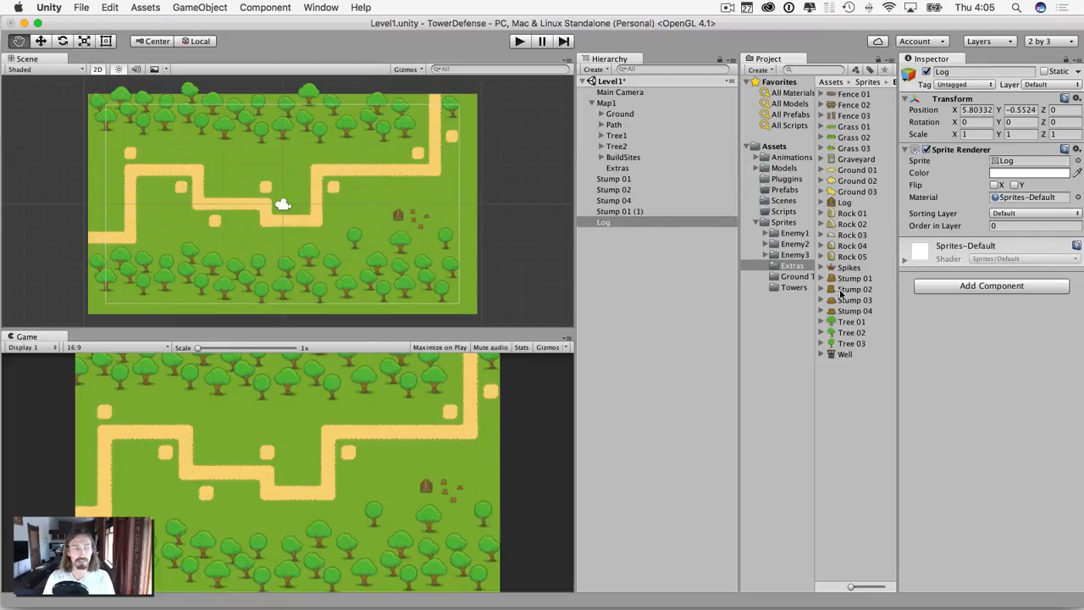
Place a Tribal House Front sprite just west of the log and a Well west of the house
click(787, 289)
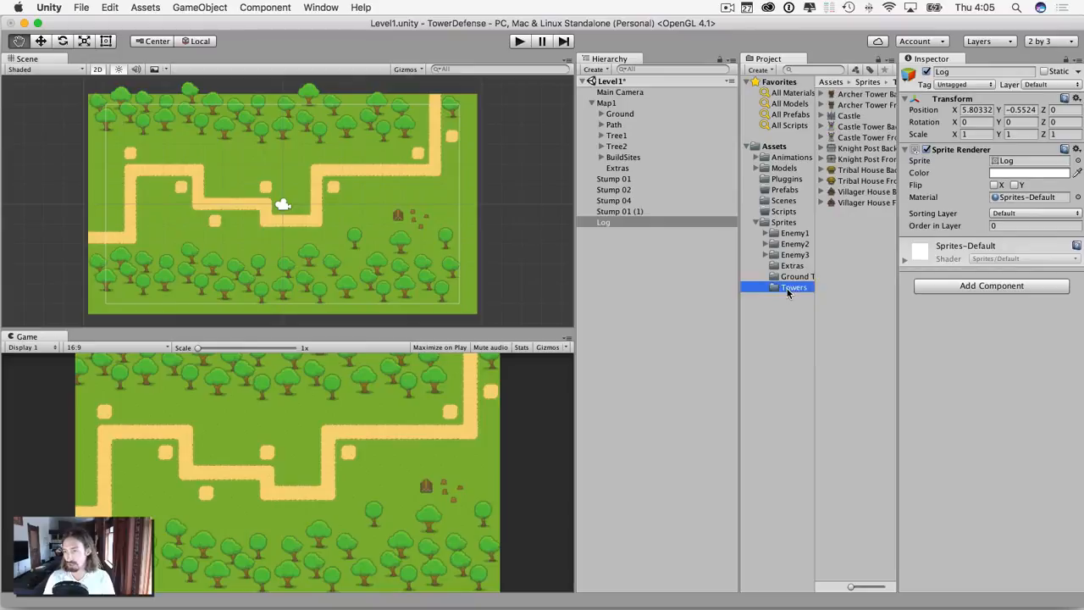
click(857, 173)
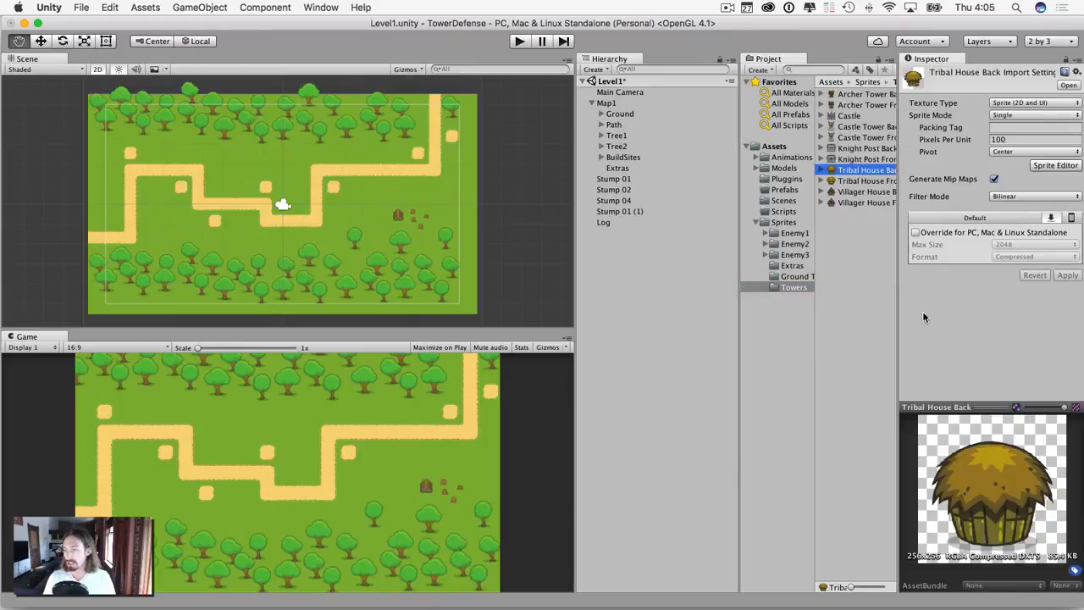
click(852, 181)
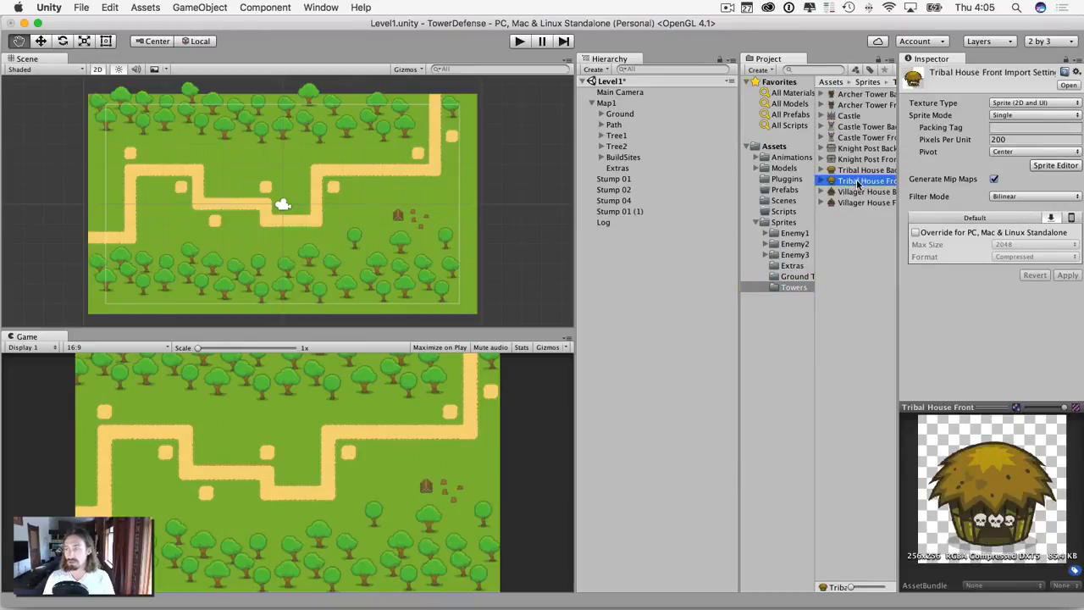
drag(858, 185, 381, 222)
click(792, 266)
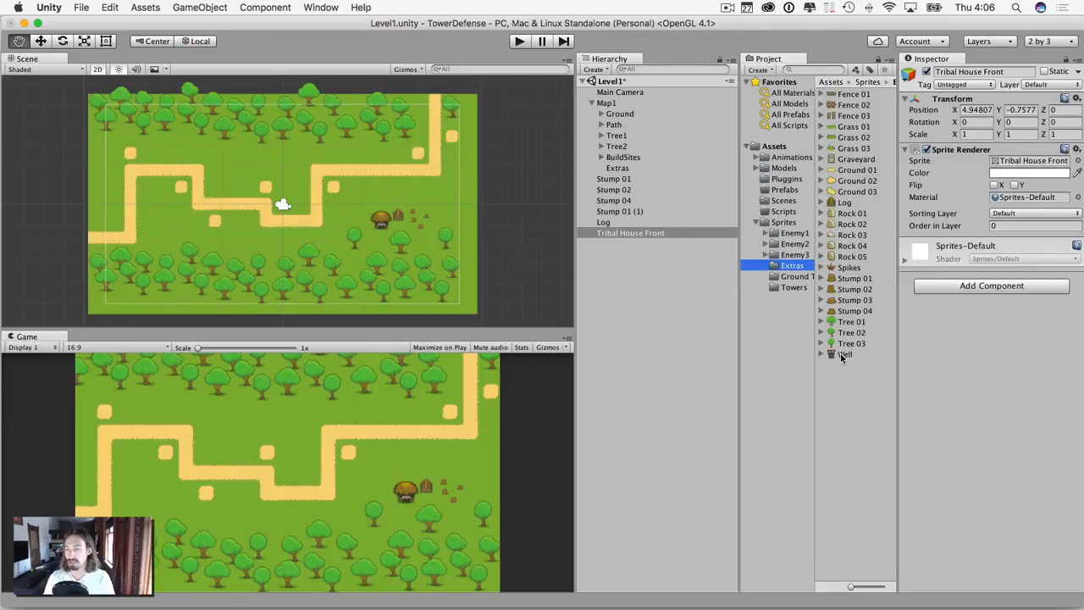
drag(841, 357, 361, 224)
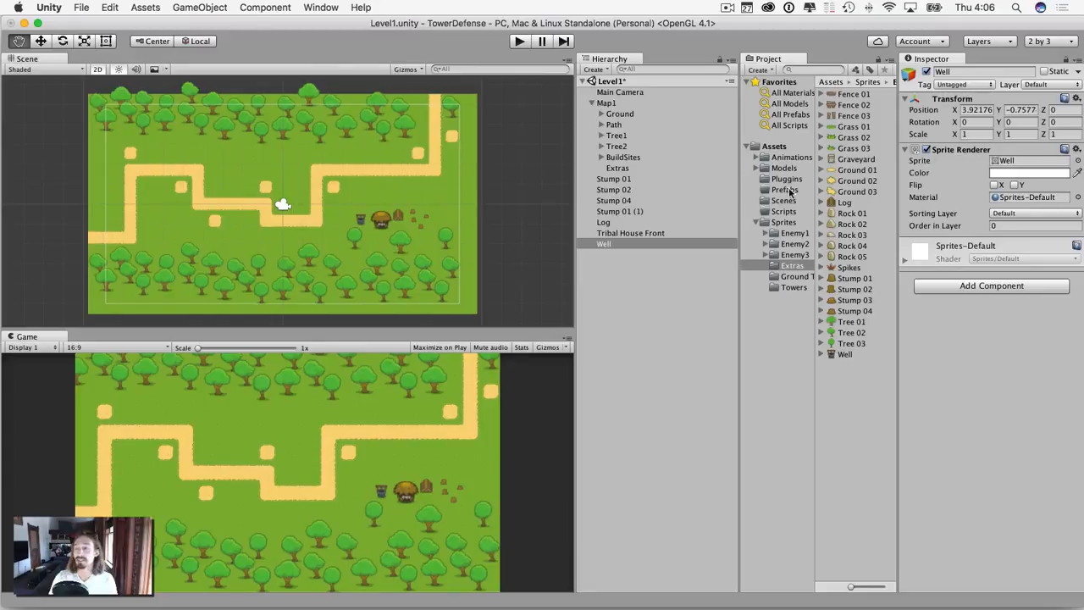
Place the Castle sprite among the northern trees east of centre and set its Pixels Per Unit to 200
click(792, 288)
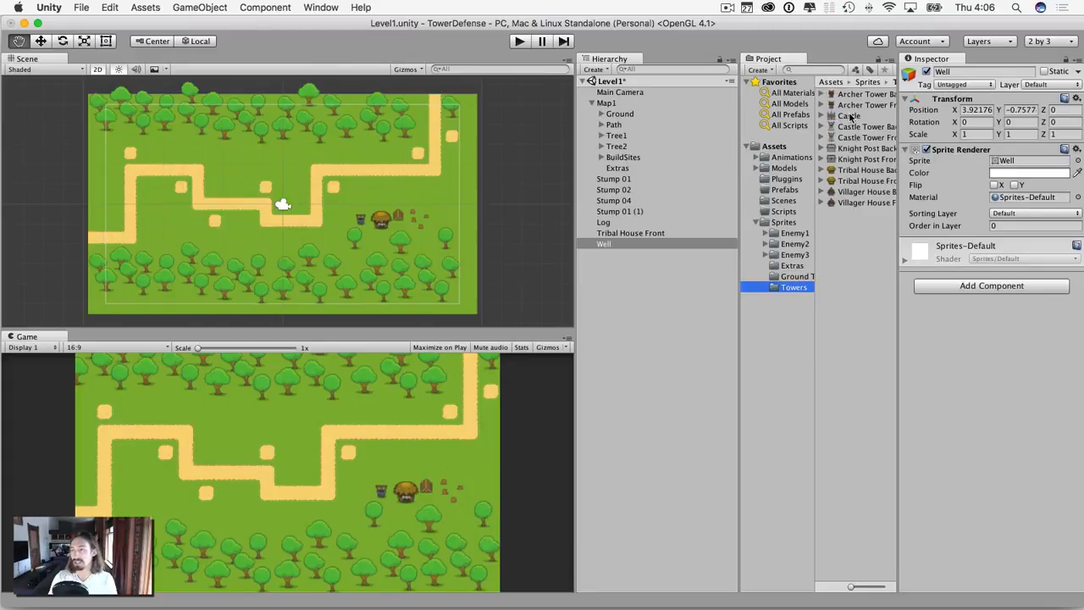
drag(849, 119, 363, 125)
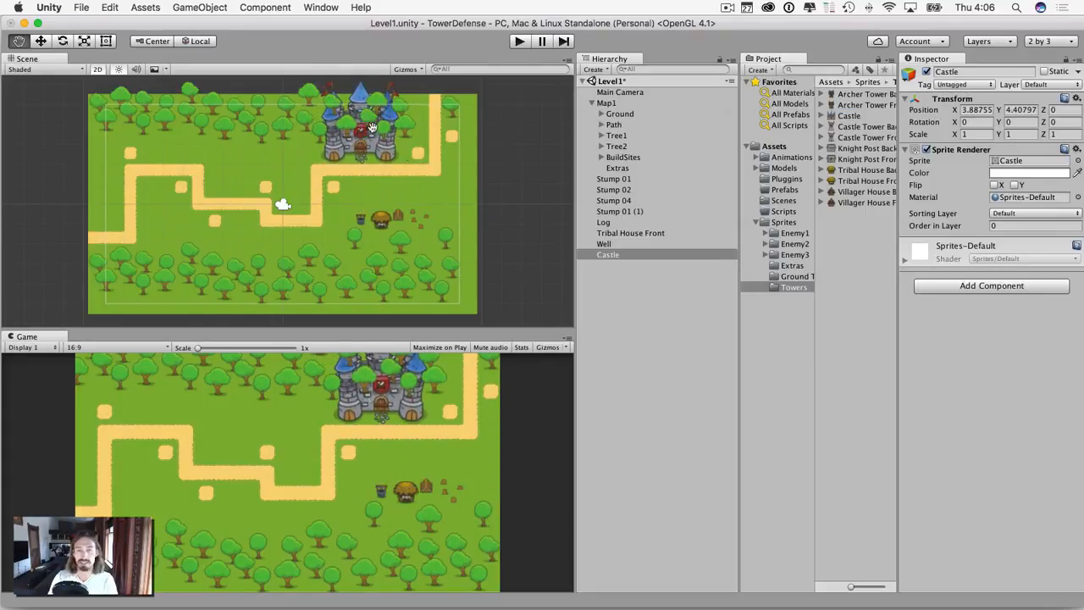
click(850, 116)
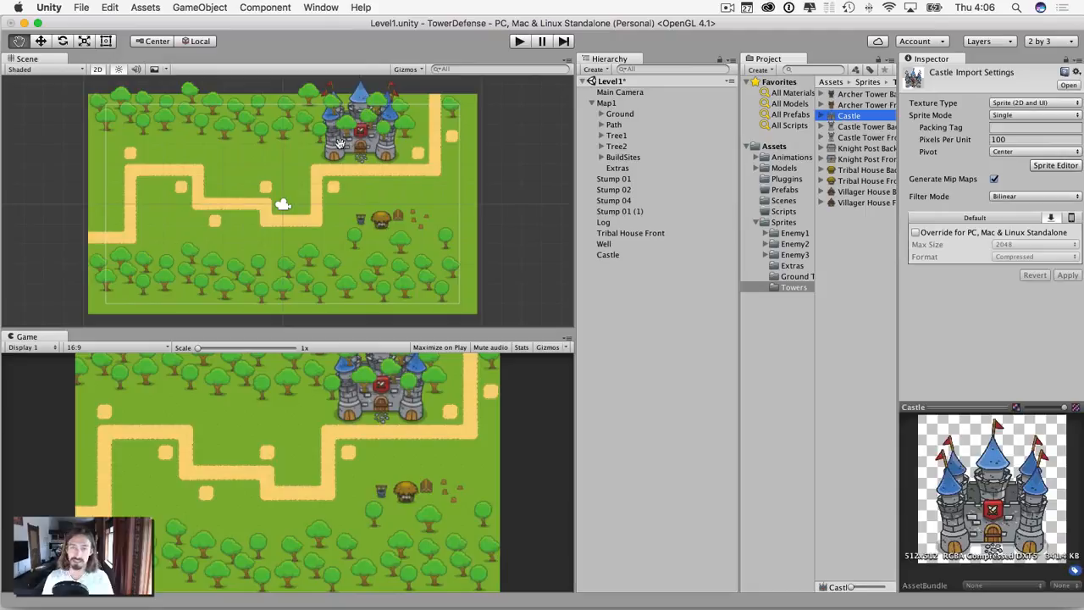
click(992, 141)
text(200)
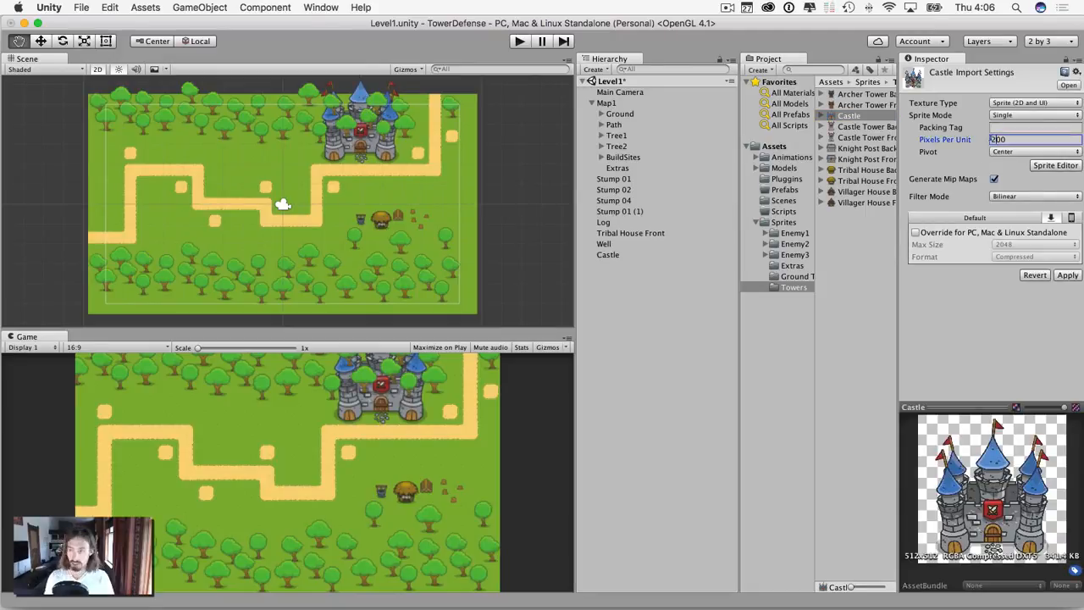
click(1065, 275)
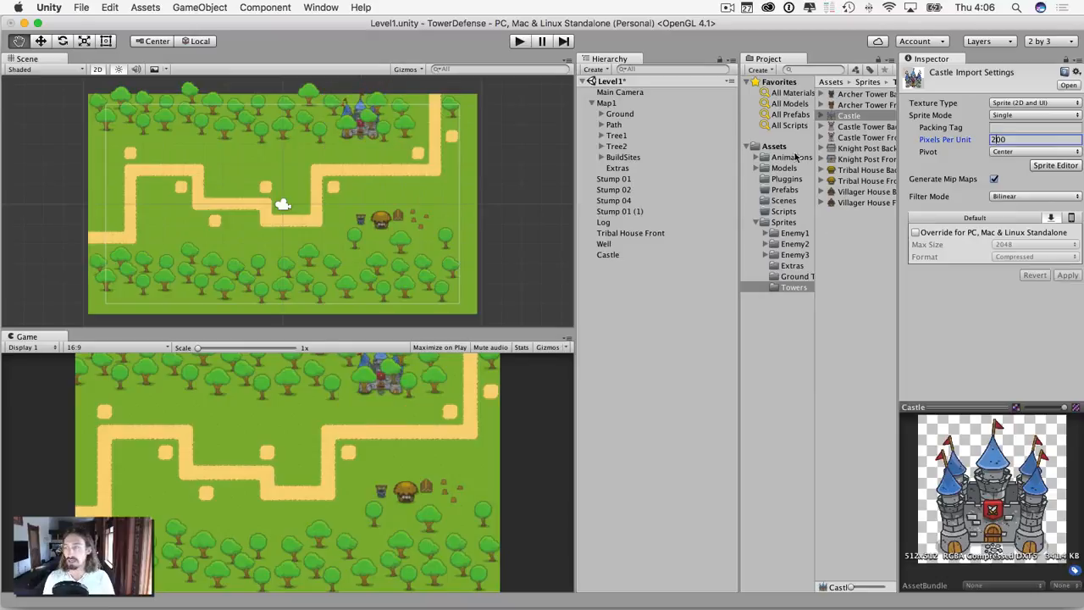
Move the castle down to Y 3.28, so it stands just north of the road
click(609, 257)
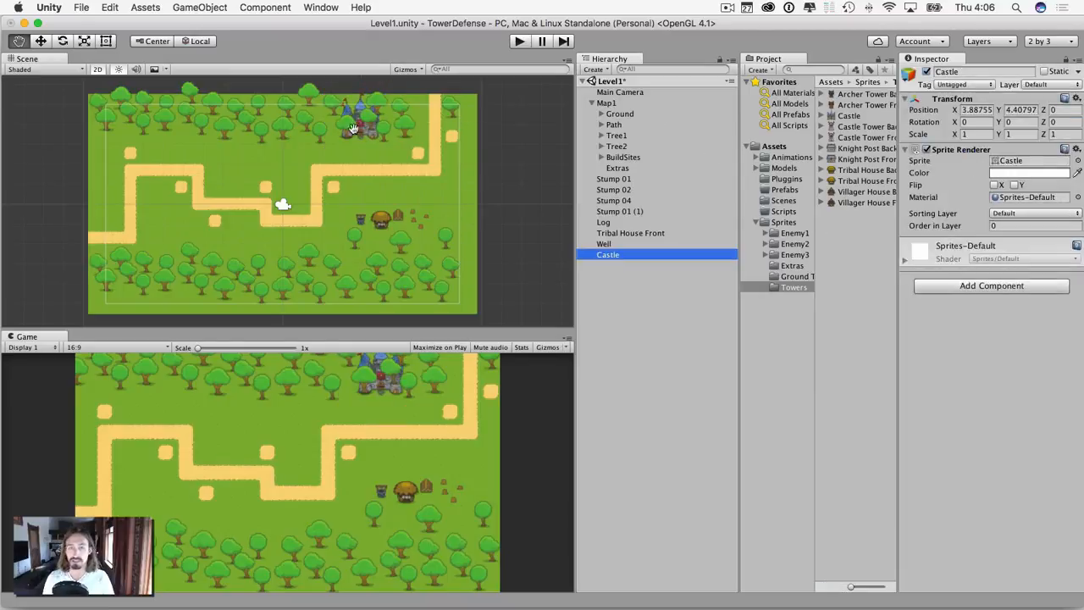
key(w)
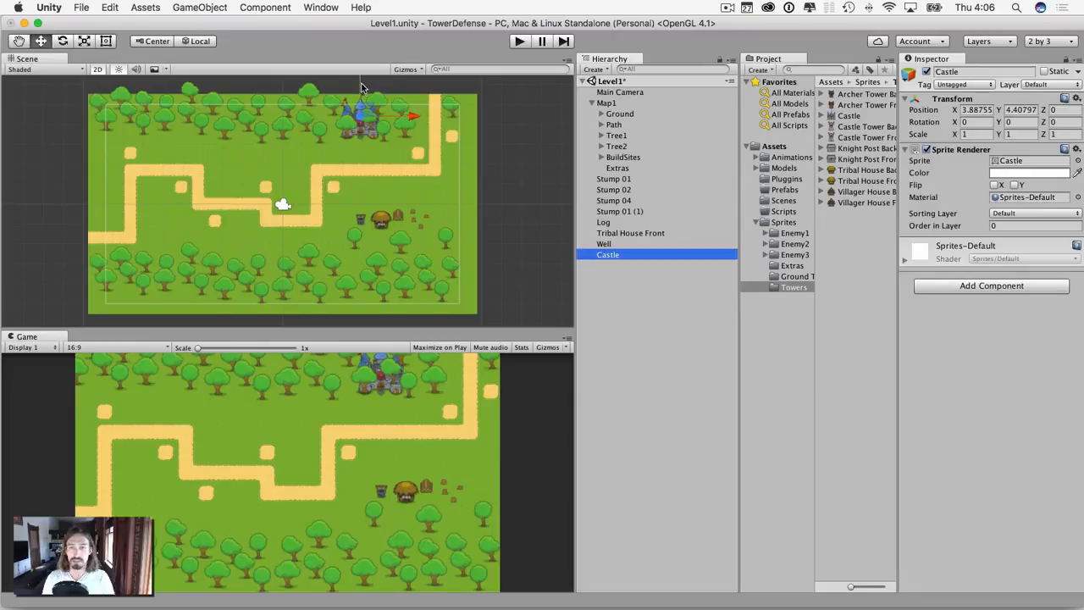
drag(359, 87, 361, 111)
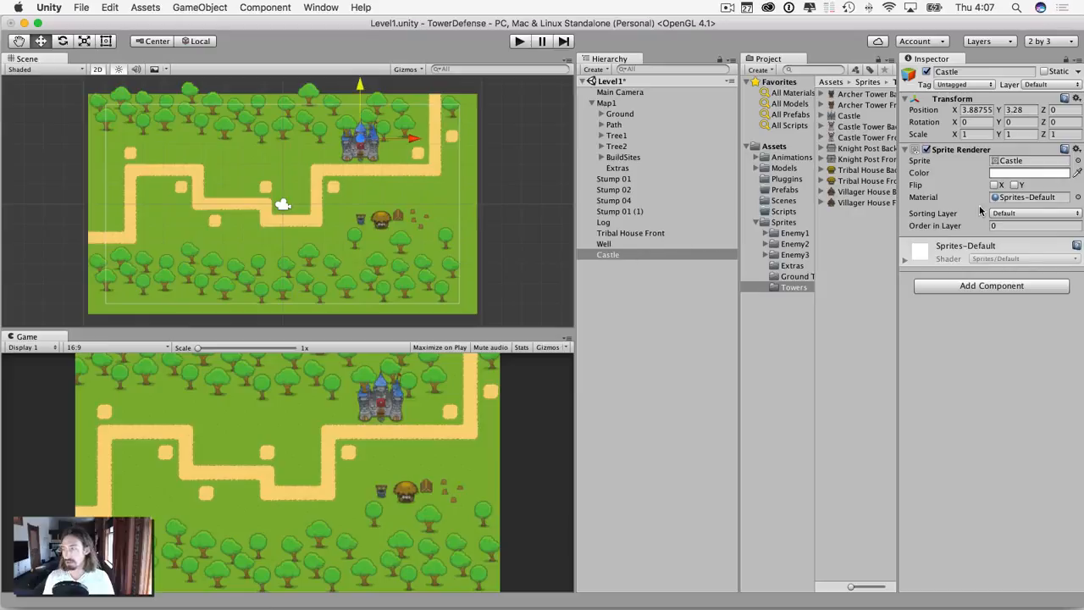
Assign the castle to the Items sorting layer with Order in Layer 2
click(608, 254)
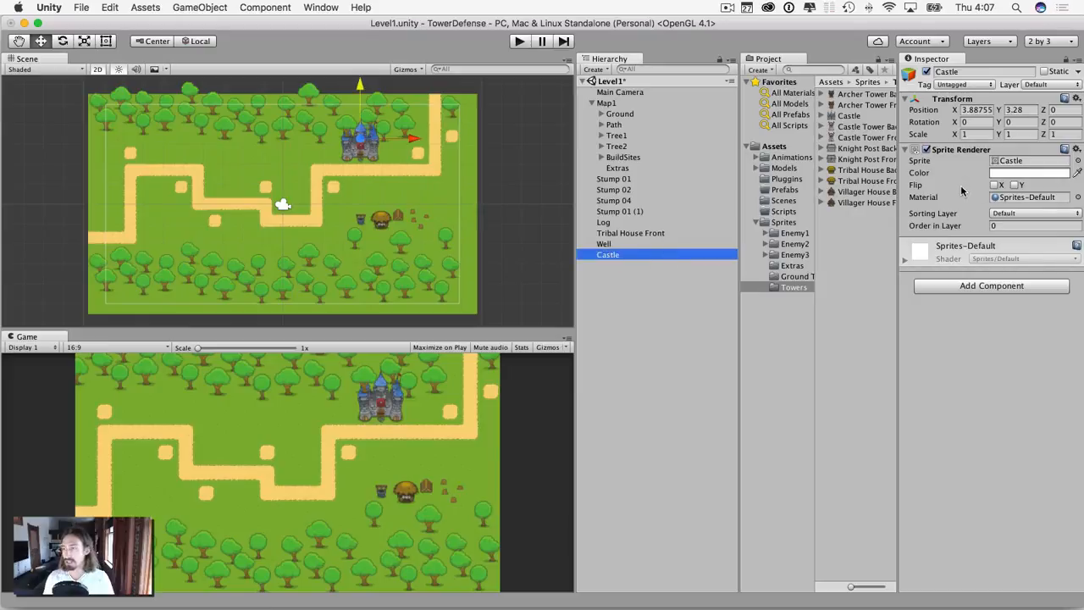
click(1015, 215)
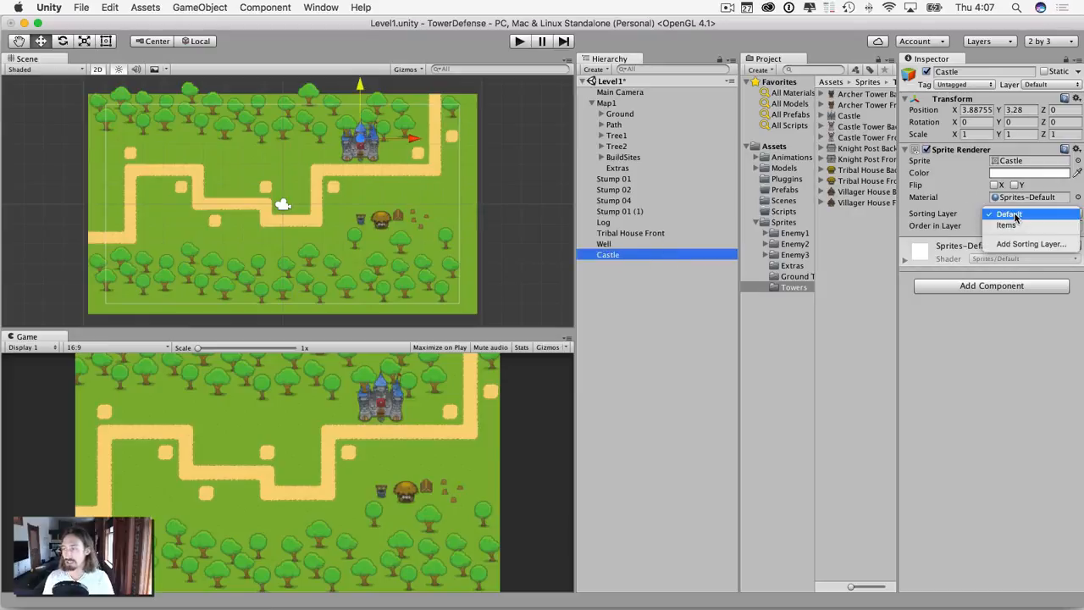
click(1007, 223)
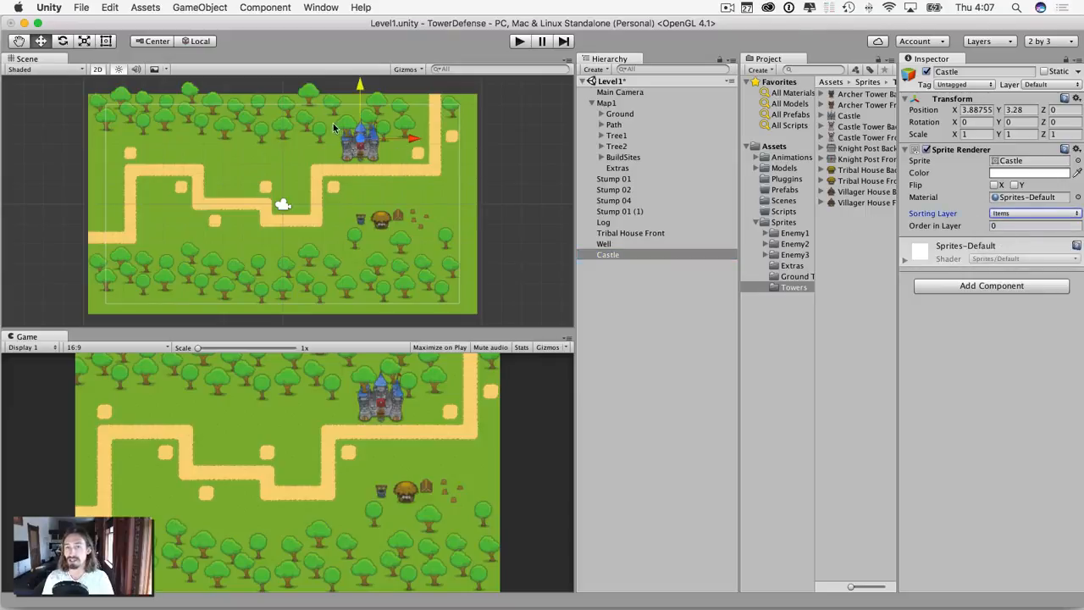
click(1004, 224)
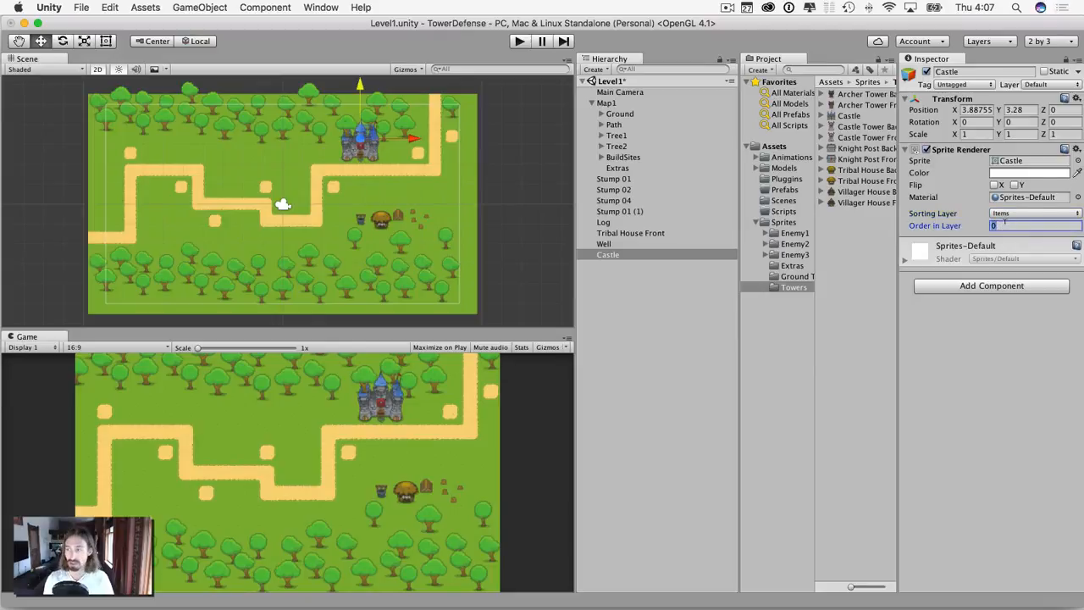
text(2)
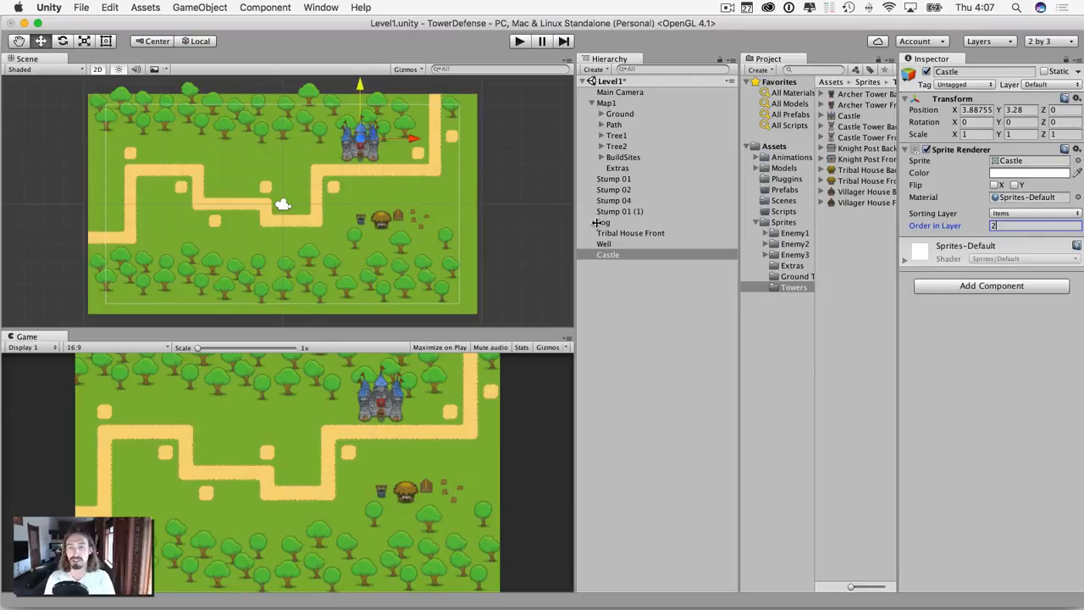
click(644, 286)
Set Pixels Per Unit to 200 for all eleven sprites in the Towers folder and apply the import settings
scroll(369, 154, up, 3)
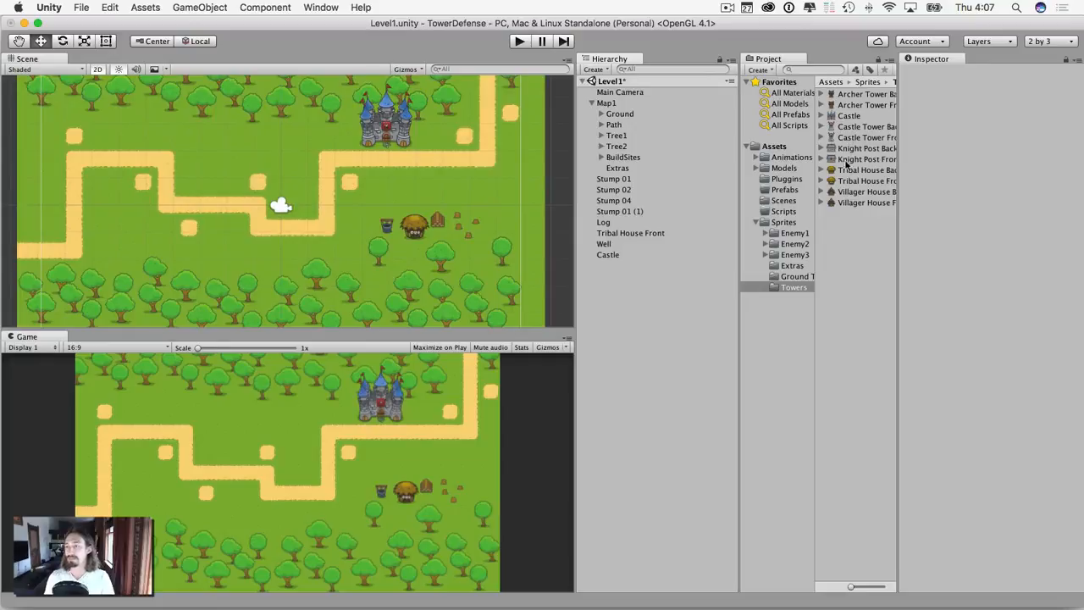
click(855, 94)
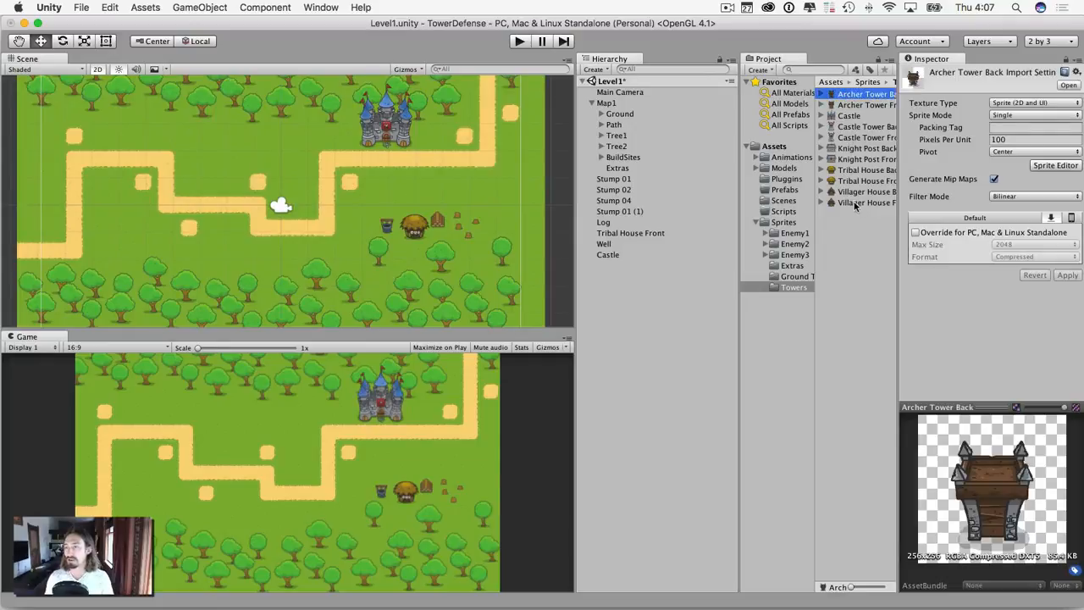
shift+click(853, 203)
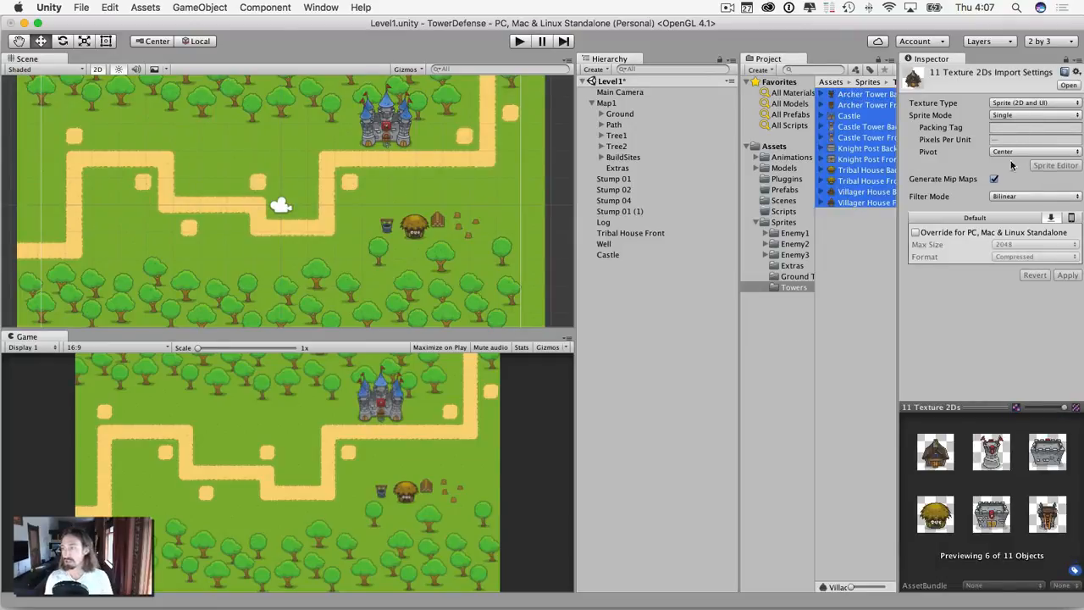
click(1002, 136)
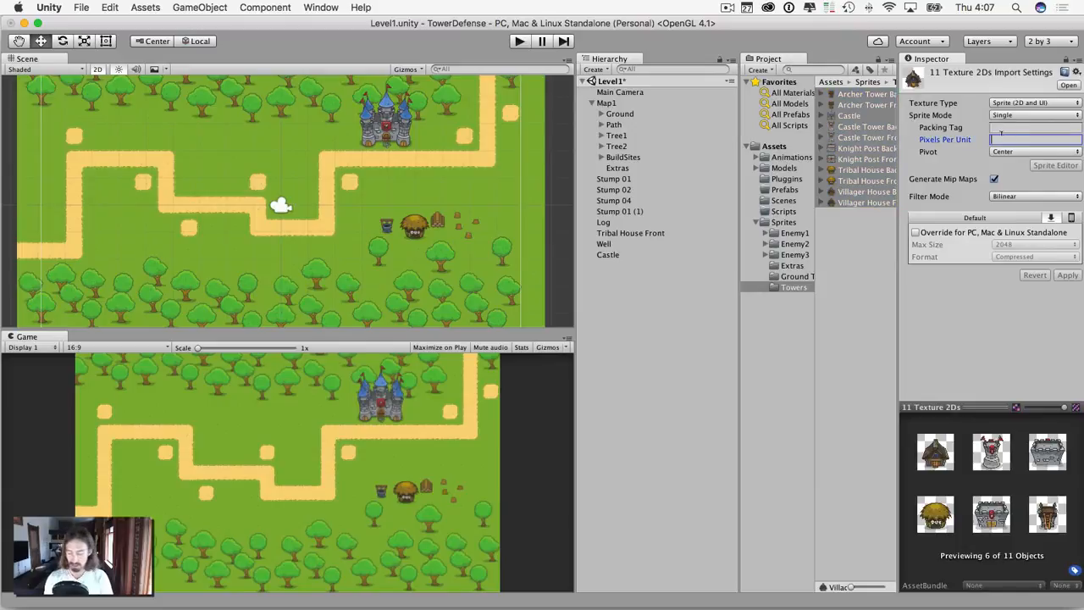
text(200)
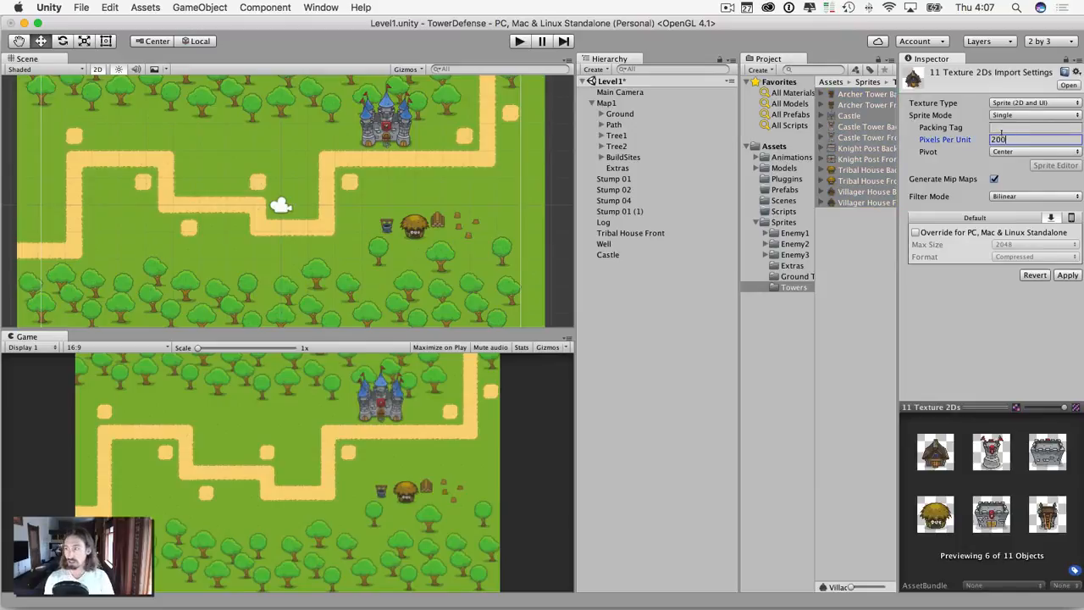
click(1066, 275)
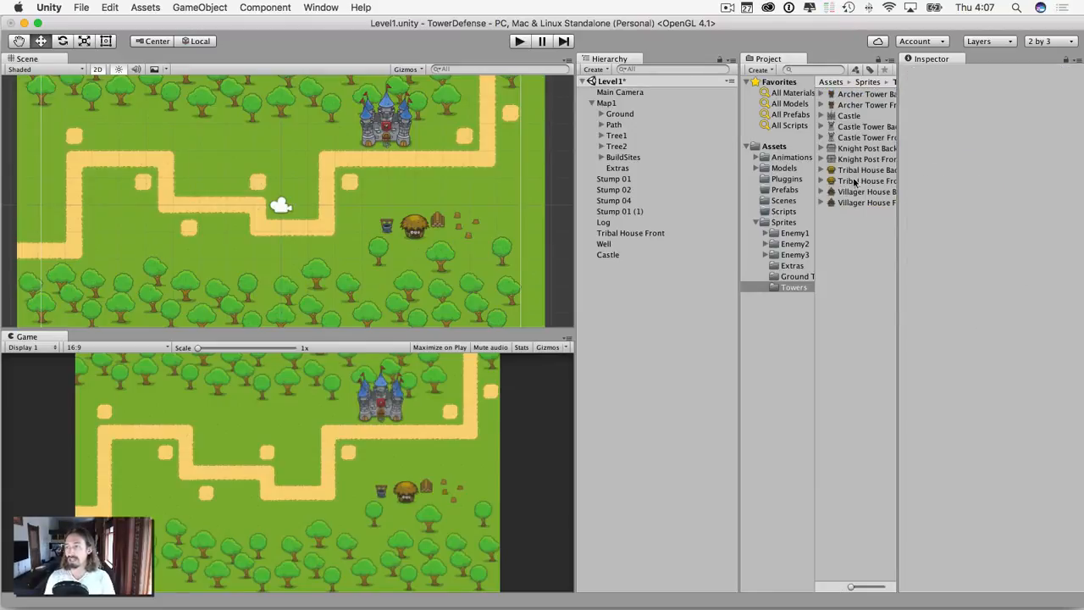
drag(851, 127, 462, 121)
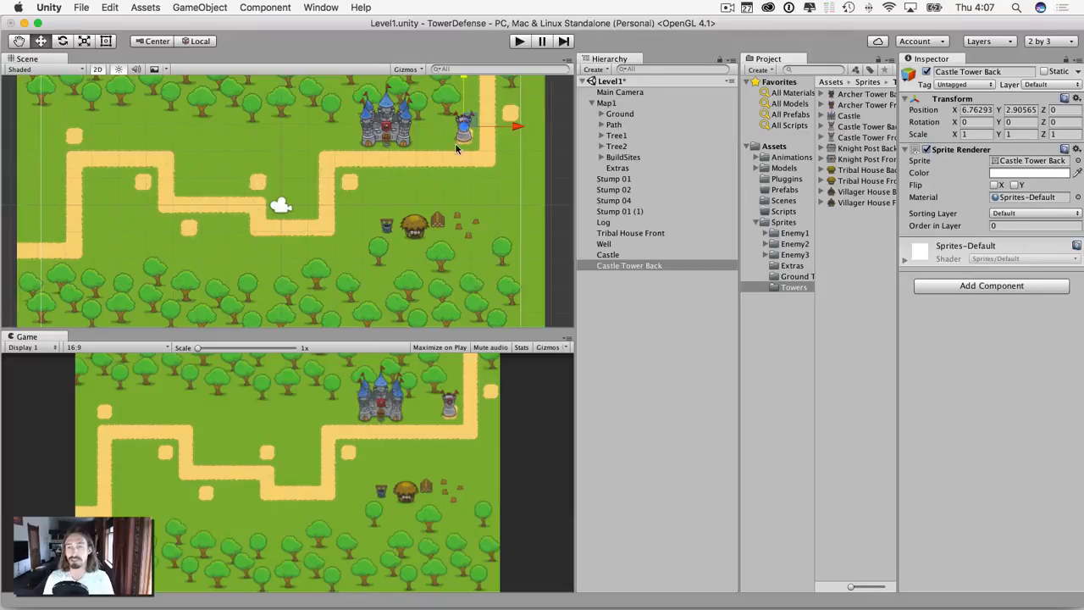
click(614, 265)
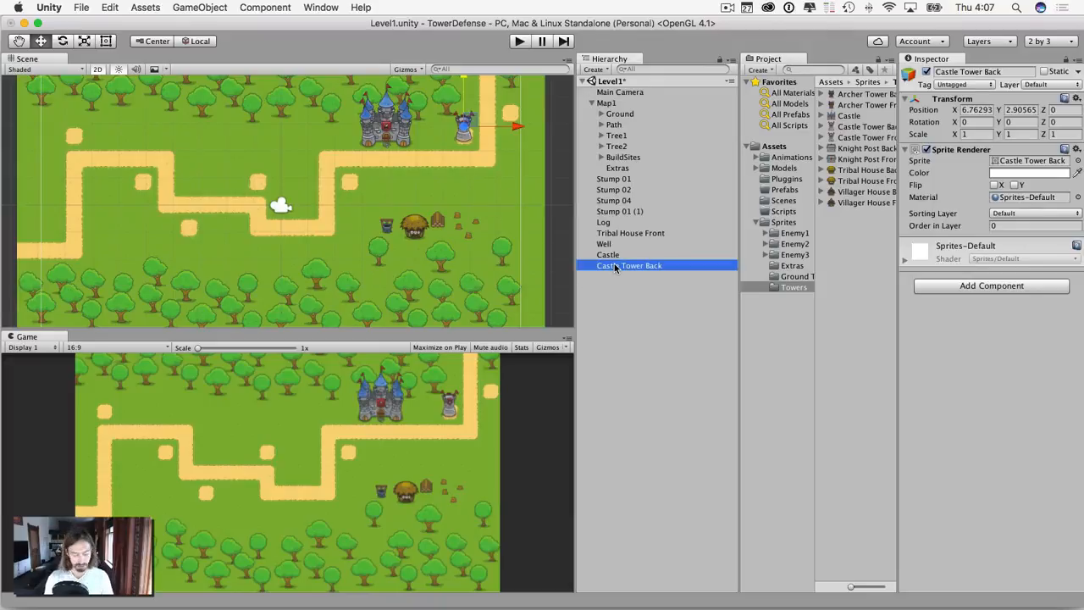
key(super+BackSpace)
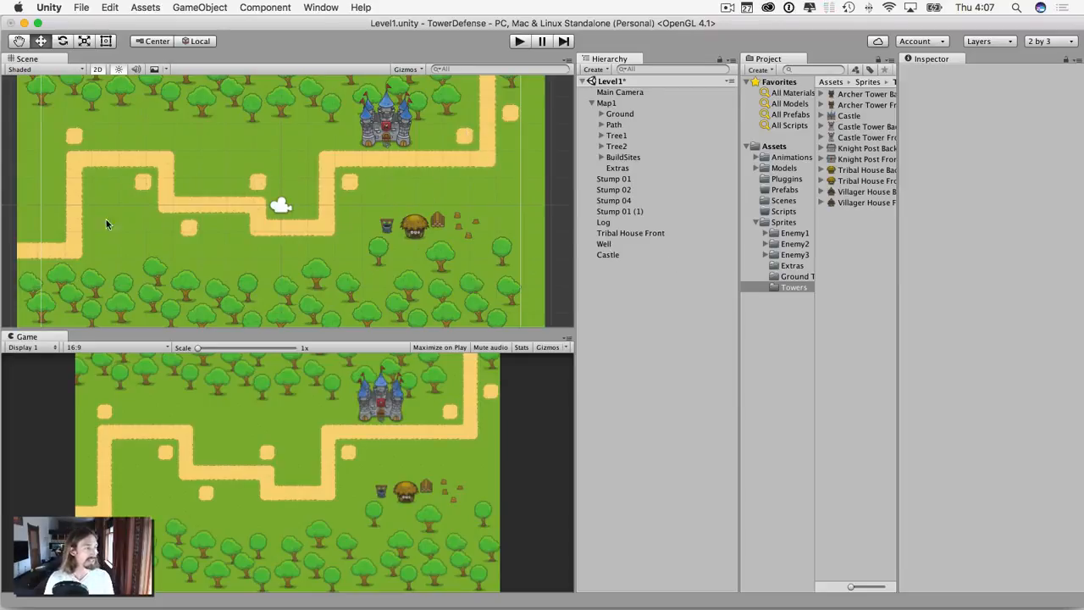
Place the Graveyard sprite from the Extras folder on the grass inside the western road bend, at about X -5.69, Y 0.31
click(784, 202)
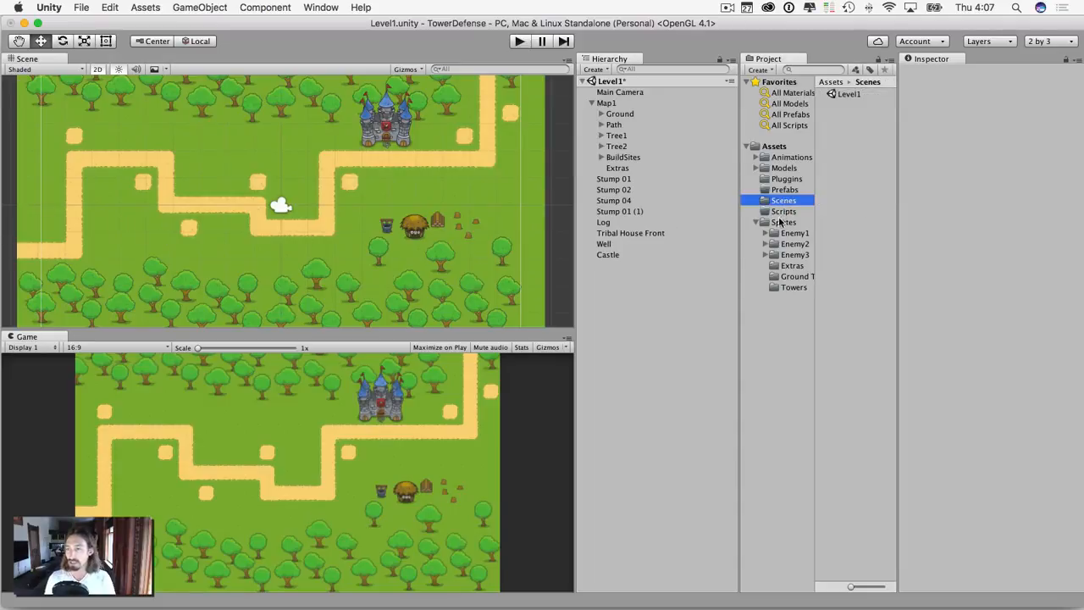
click(792, 266)
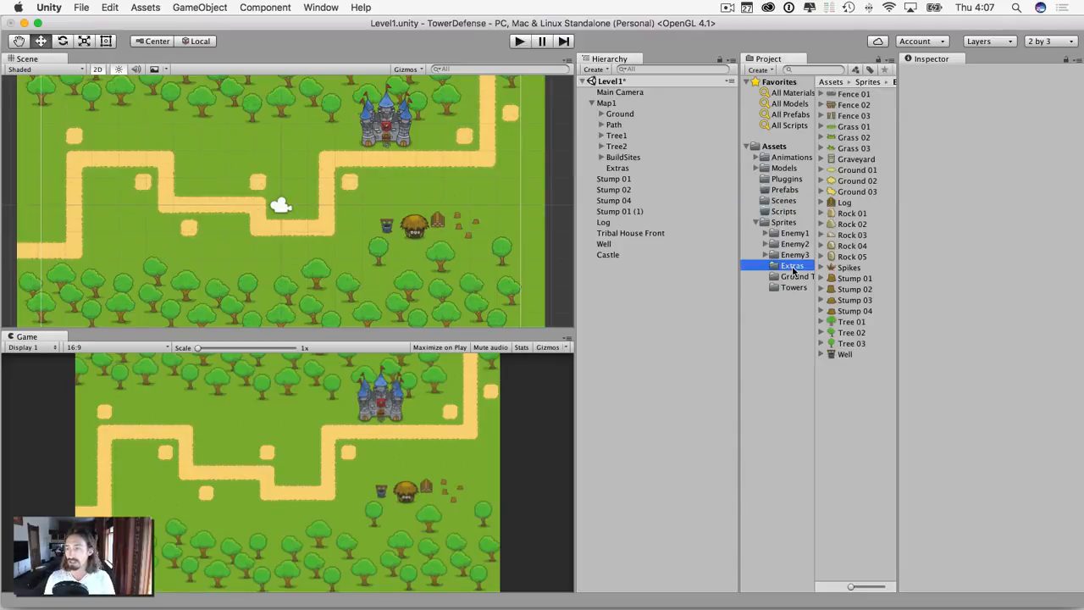
click(854, 161)
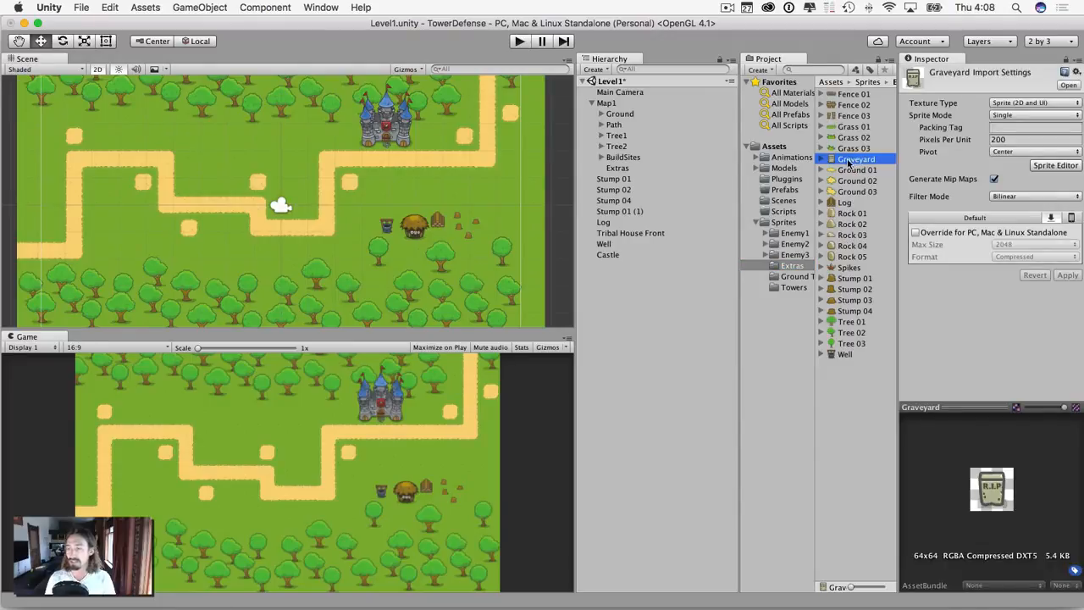
drag(849, 163, 111, 198)
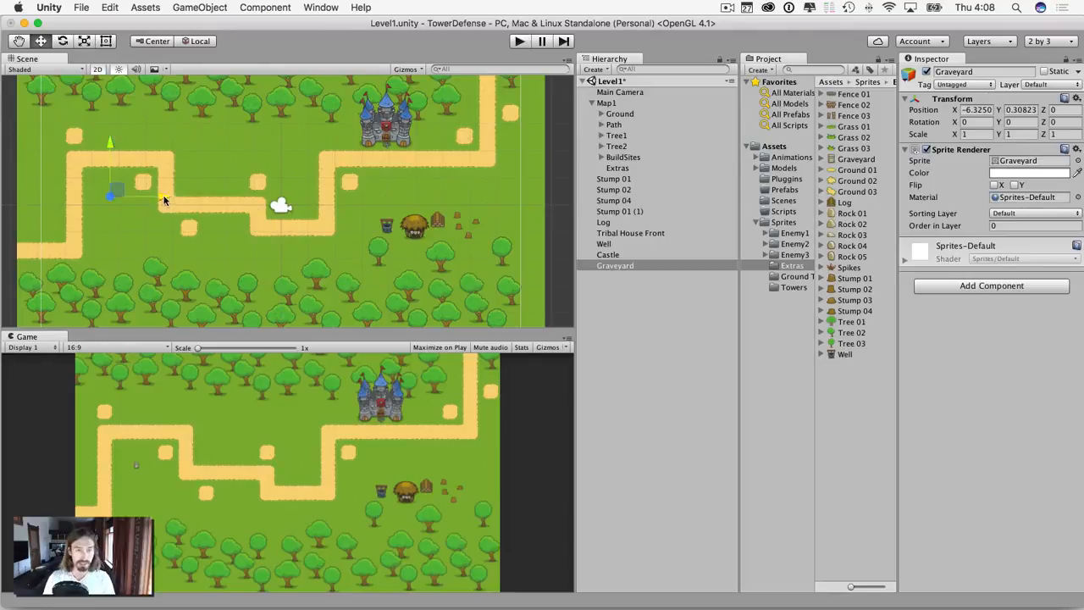
drag(164, 198, 179, 196)
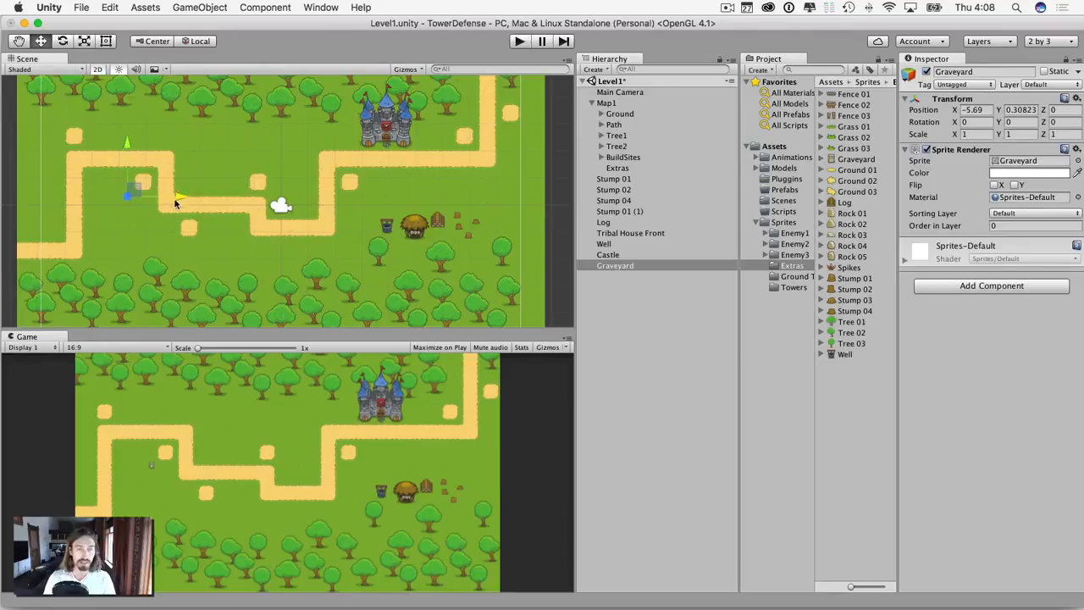
Assign the gravestone to the Items sorting layer with Order in Layer 2
click(617, 266)
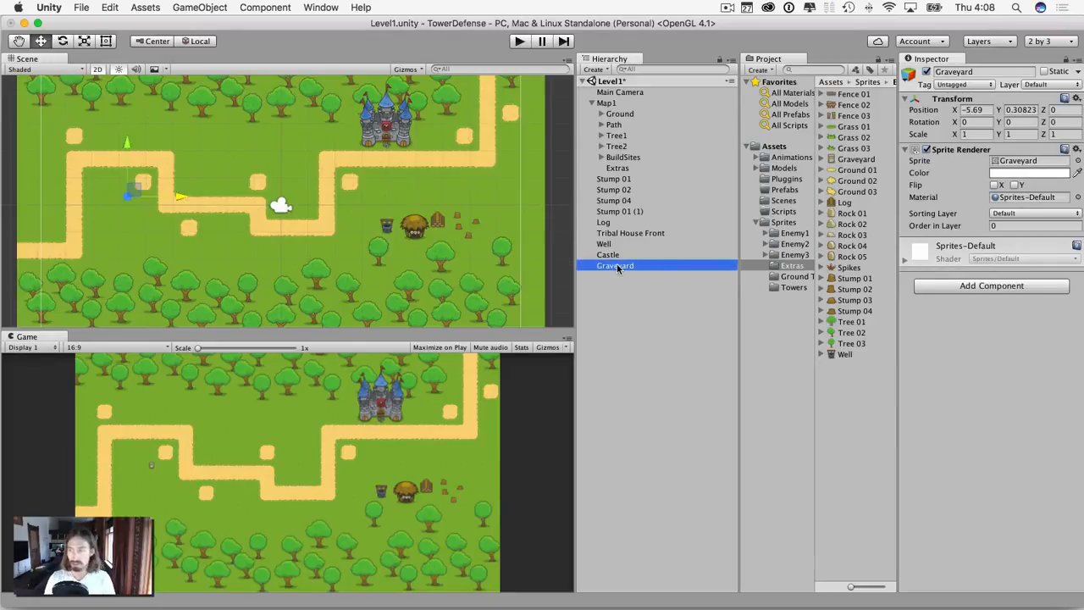
click(1012, 219)
click(1008, 227)
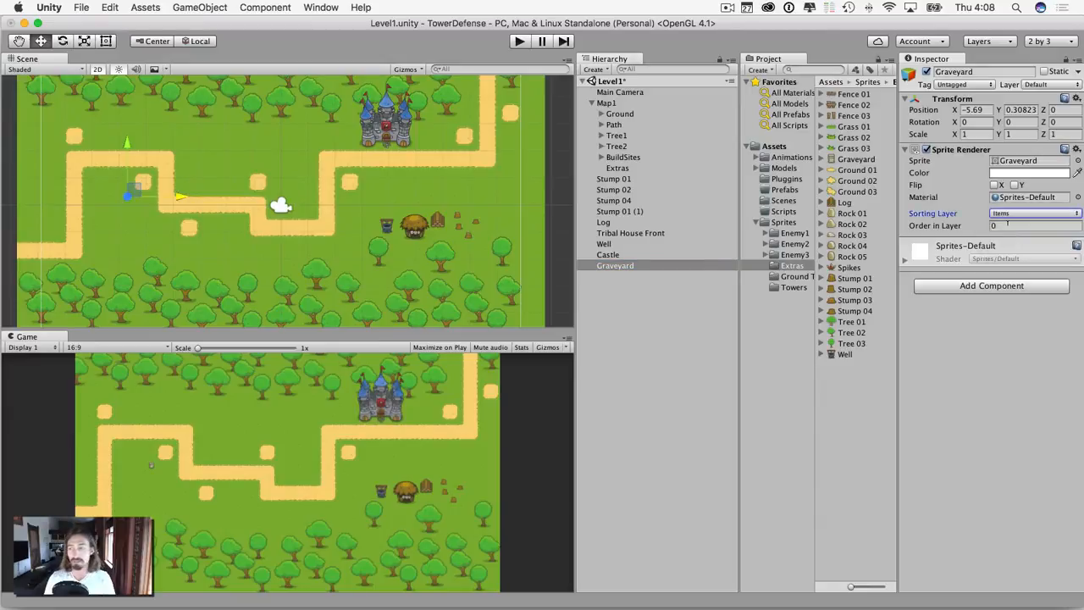
click(1008, 225)
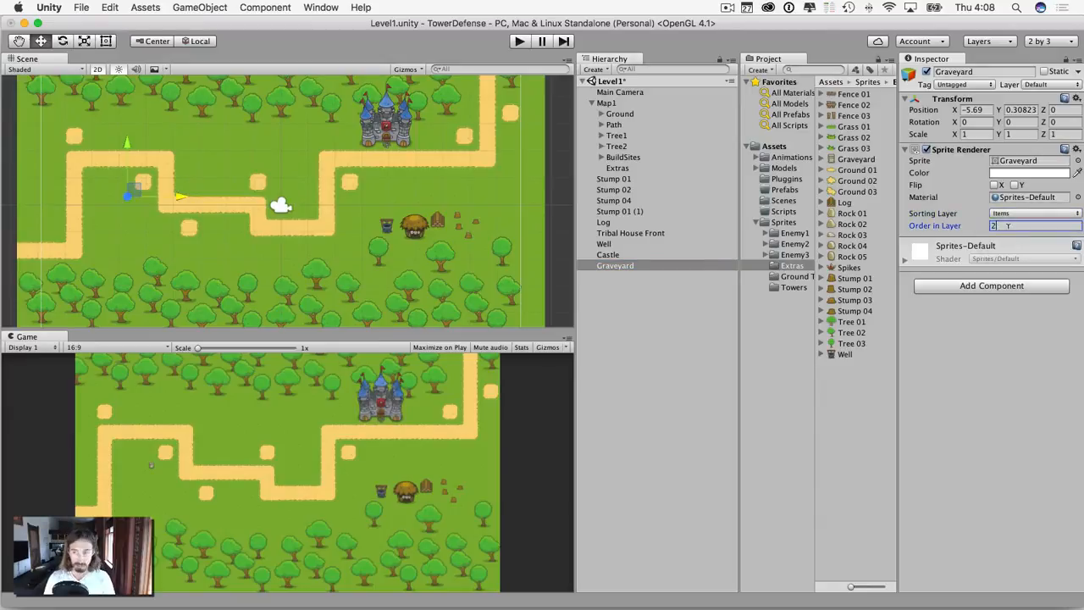
key(Return)
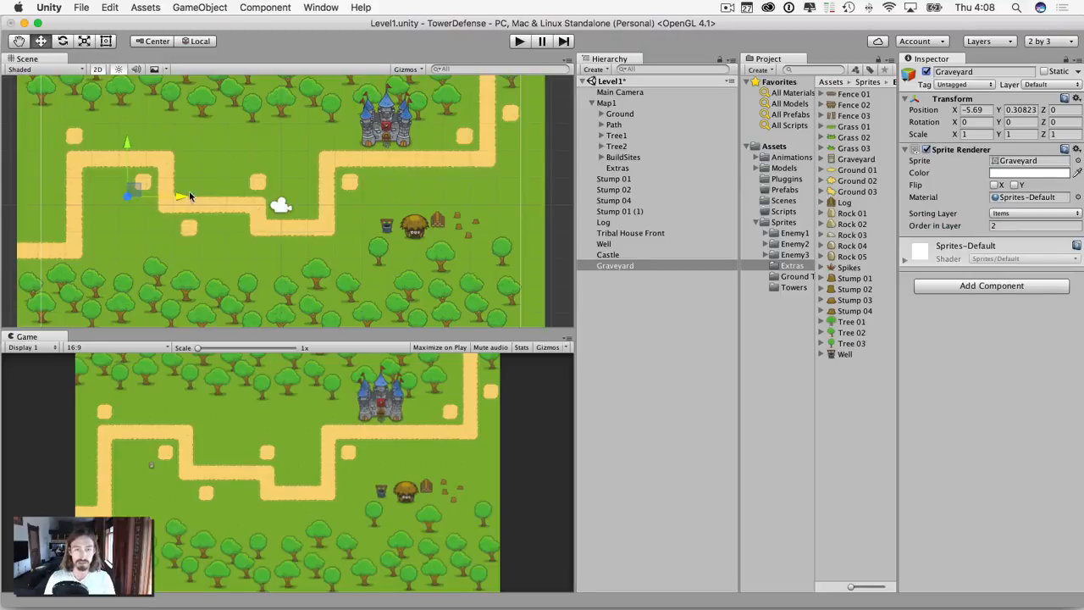
Move the gravestone west to X -6.67 and duplicate it three times eastward to form an evenly spaced row of four
drag(179, 195, 153, 195)
click(144, 227)
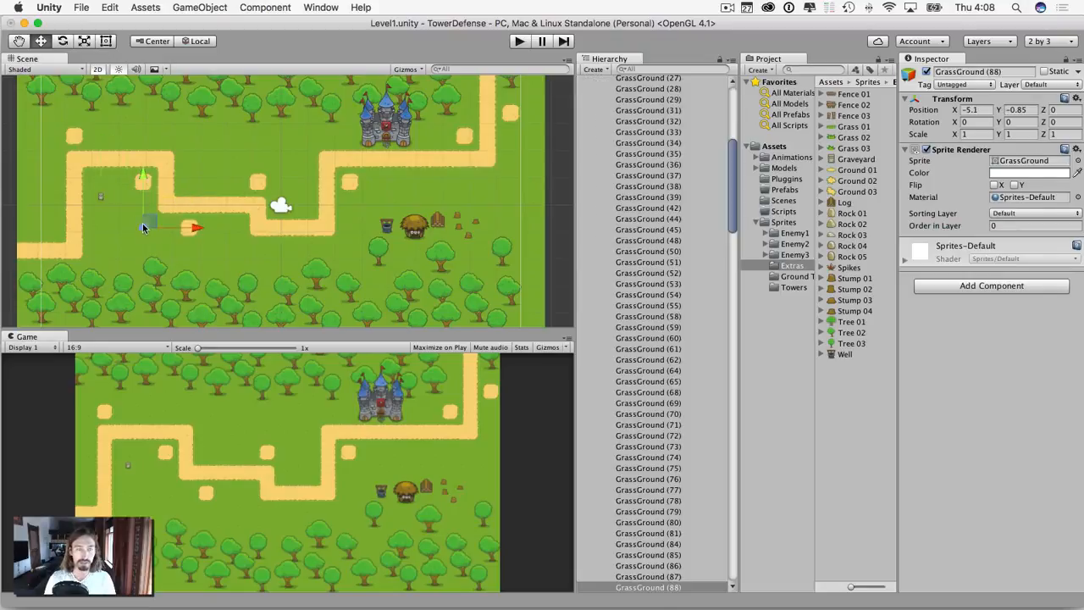
click(101, 196)
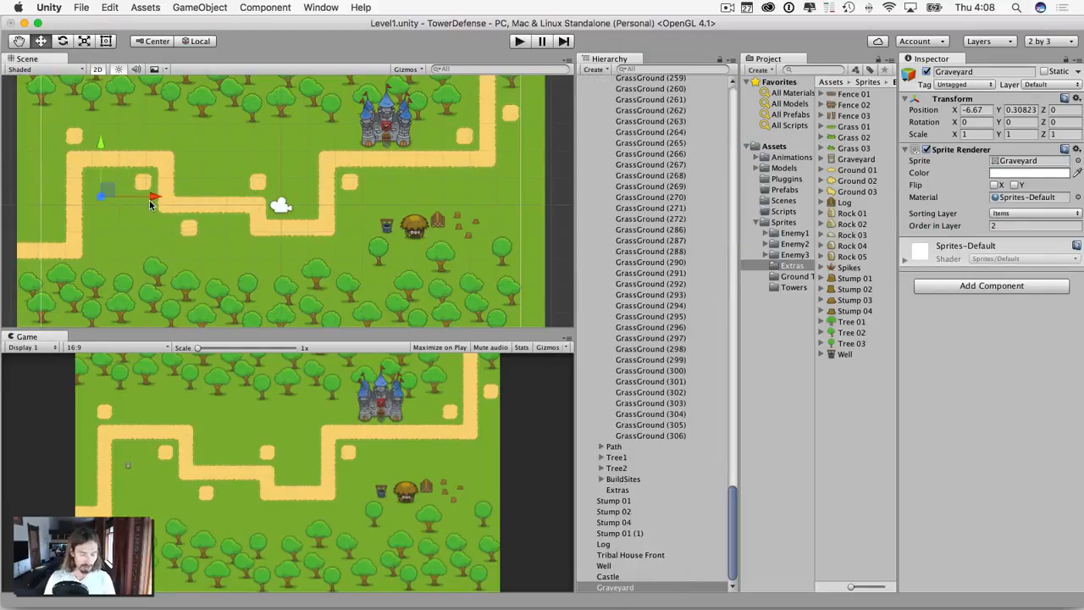
key(super+d)
drag(153, 196, 183, 199)
key(super+d)
key(super+d)
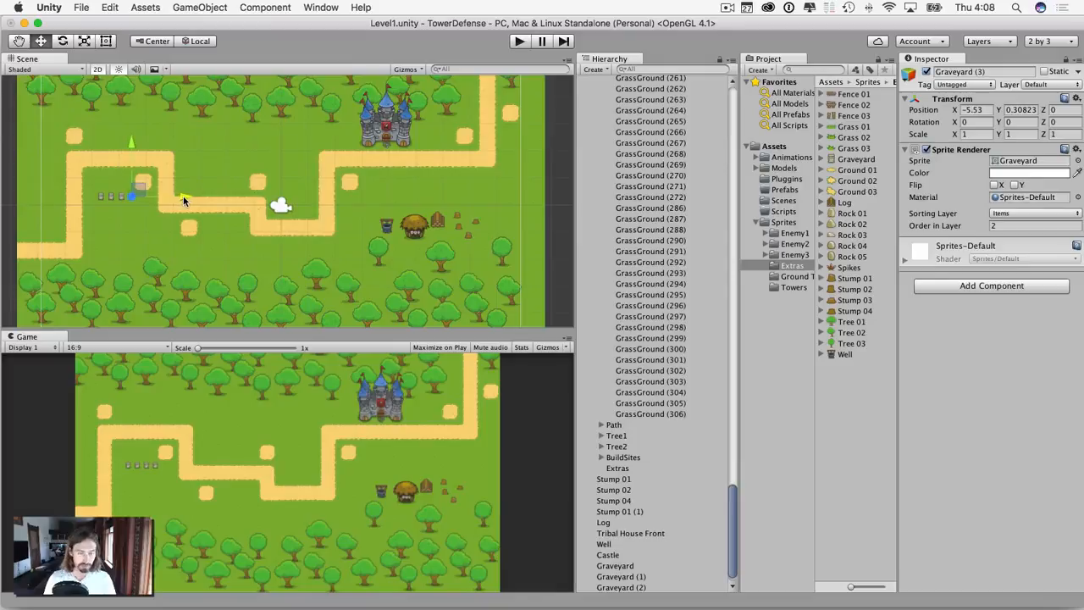
Duplicate the easternmost gravestone twice and move the copies below it to Y -0.22 and Y -0.7
key(super+d)
key(super+d)
drag(131, 146, 132, 160)
scroll(624, 254, up, 20)
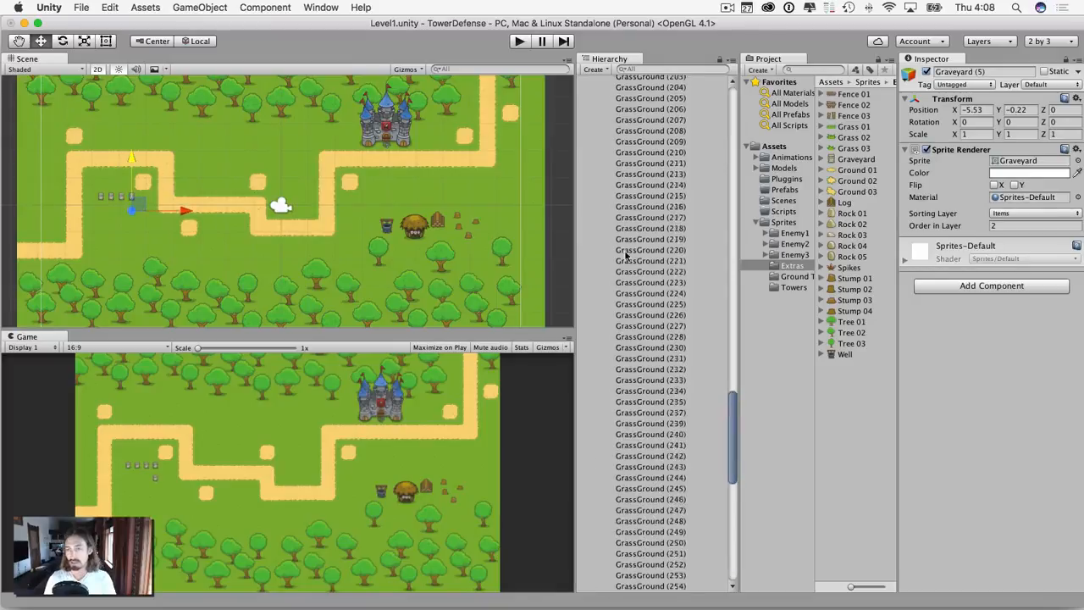
click(601, 113)
click(615, 308)
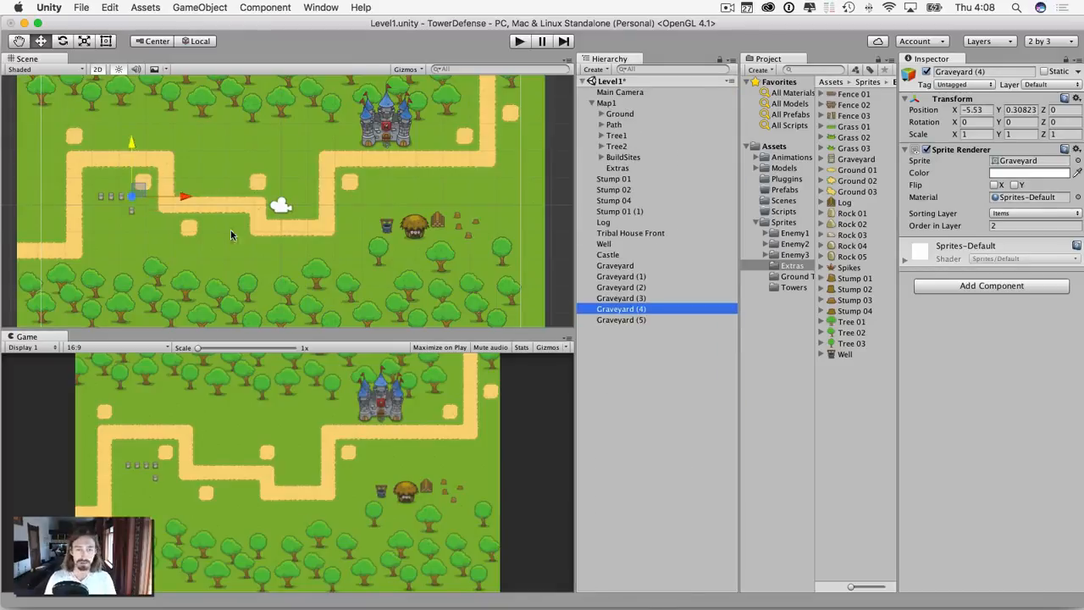
drag(132, 144, 131, 173)
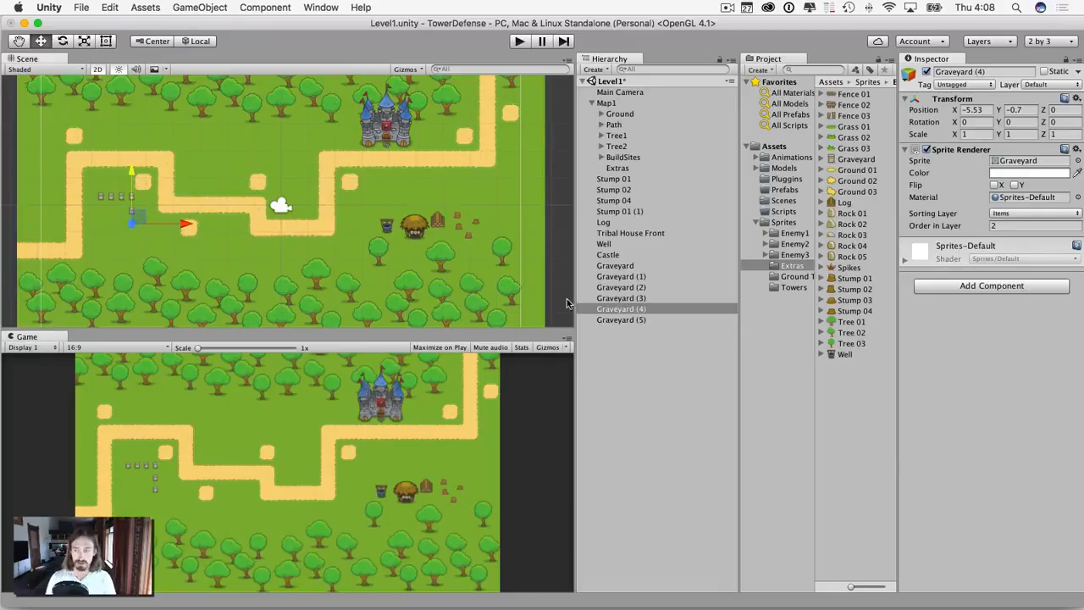
Duplicate the gravestone at Y -0.22 westward until the second row holds four gravestones
click(589, 308)
click(635, 320)
key(super+d)
drag(182, 211, 152, 210)
key(super+d)
key(super+d)
key(super+d)
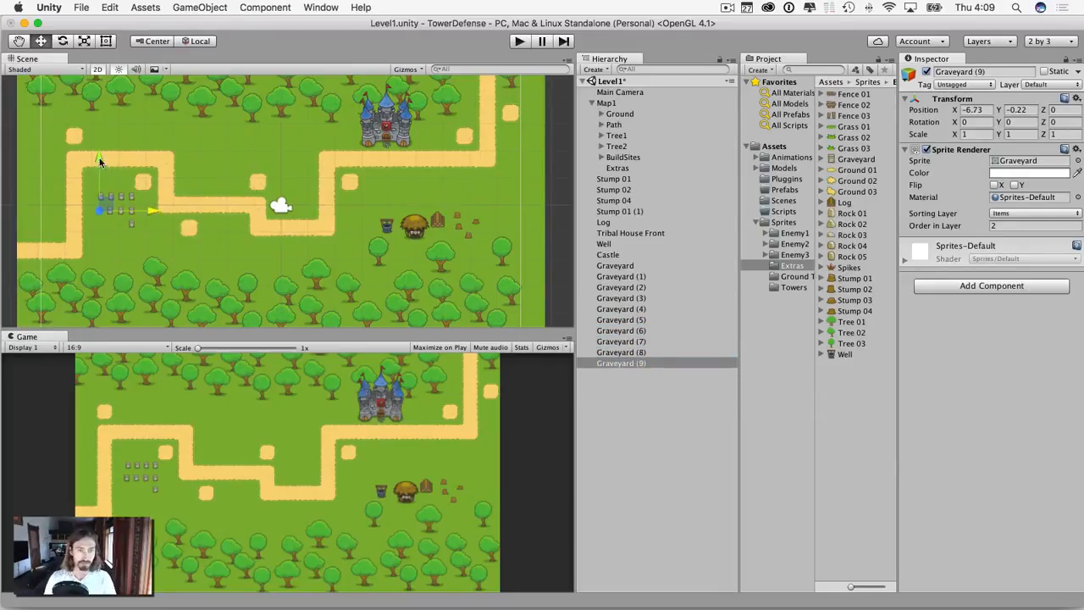
Complete the third row of four gravestones with copies at about Y -0.72, then collapse the Ground group
drag(98, 158, 98, 171)
key(super+d)
drag(154, 224, 176, 226)
key(super+d)
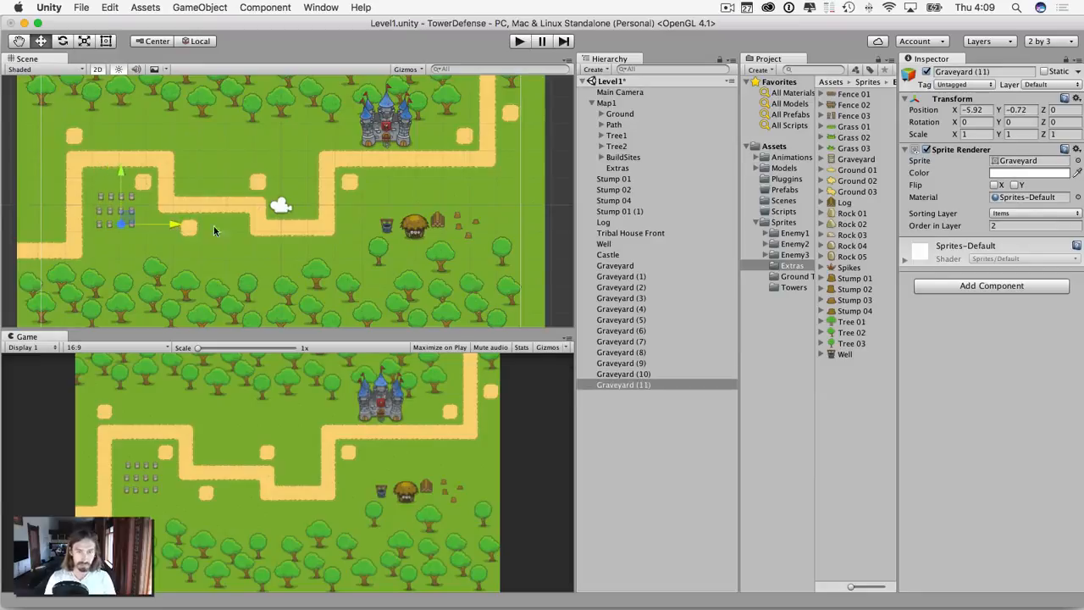
click(212, 236)
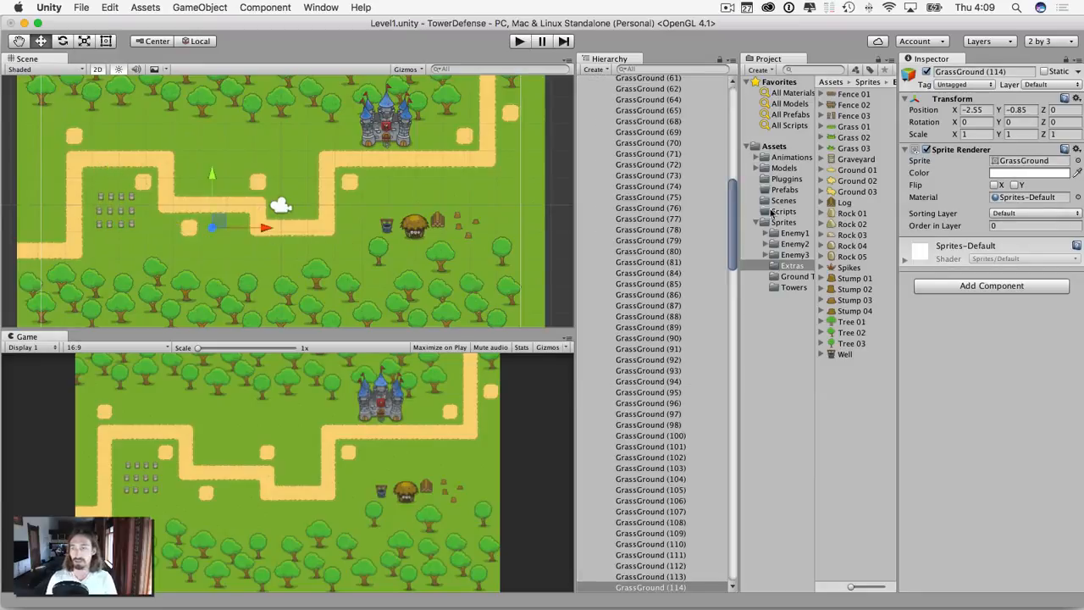
scroll(672, 180, up, 10)
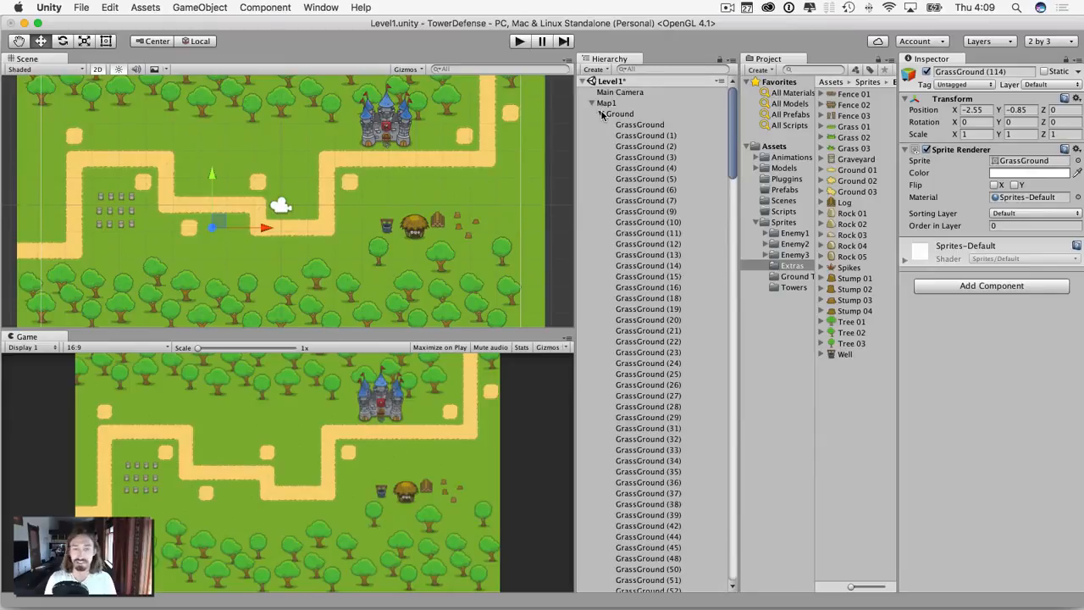
click(602, 115)
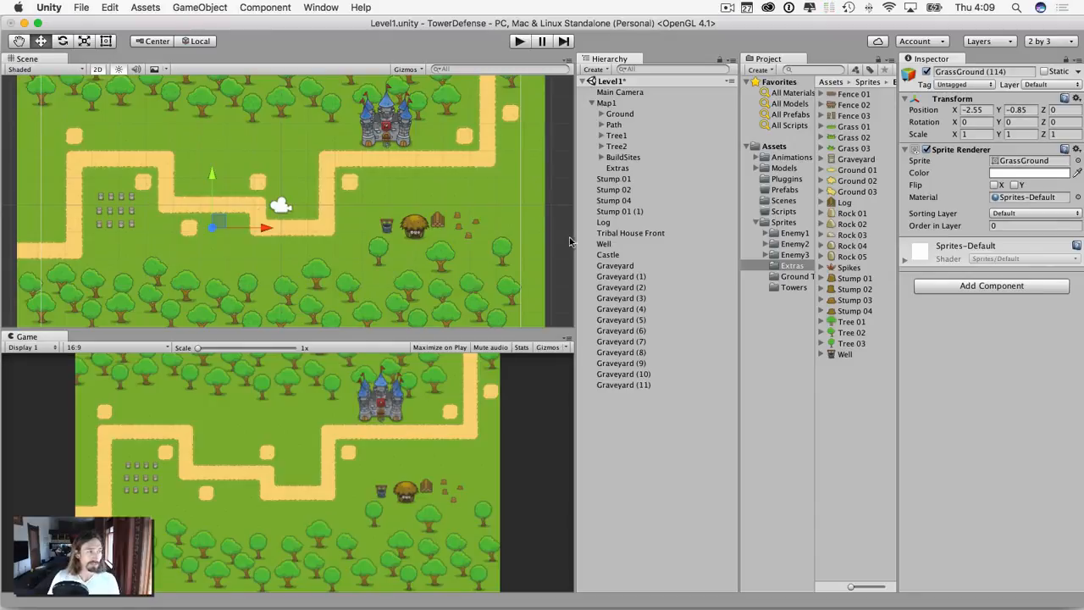
Place the Spikes sprite at about X -8.42, Y -0.98 by the western road entrance, with a copy across the road at X -6.98
click(848, 268)
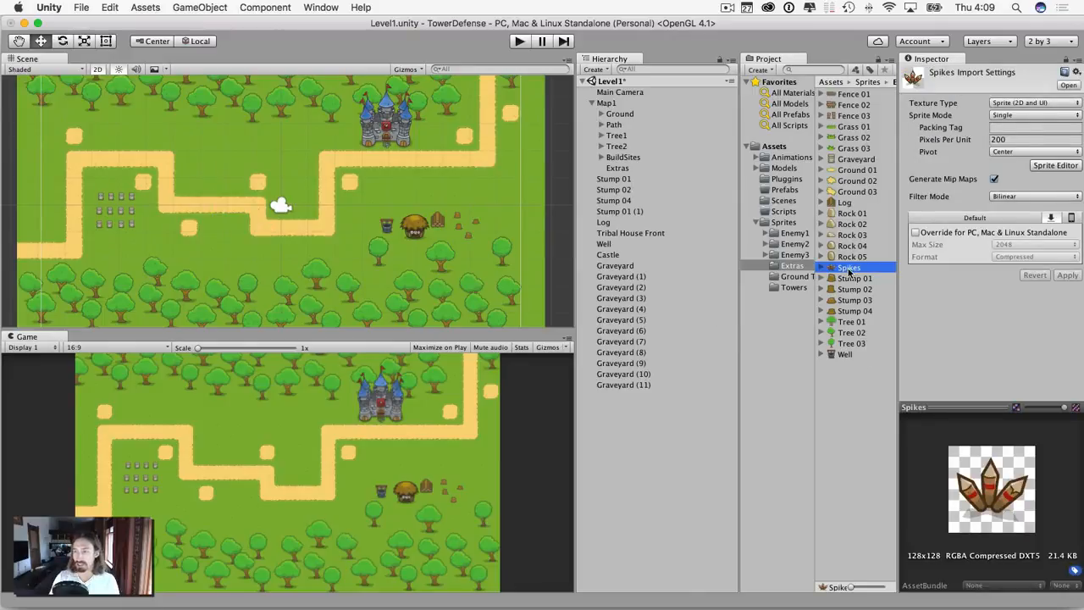
drag(848, 268, 54, 230)
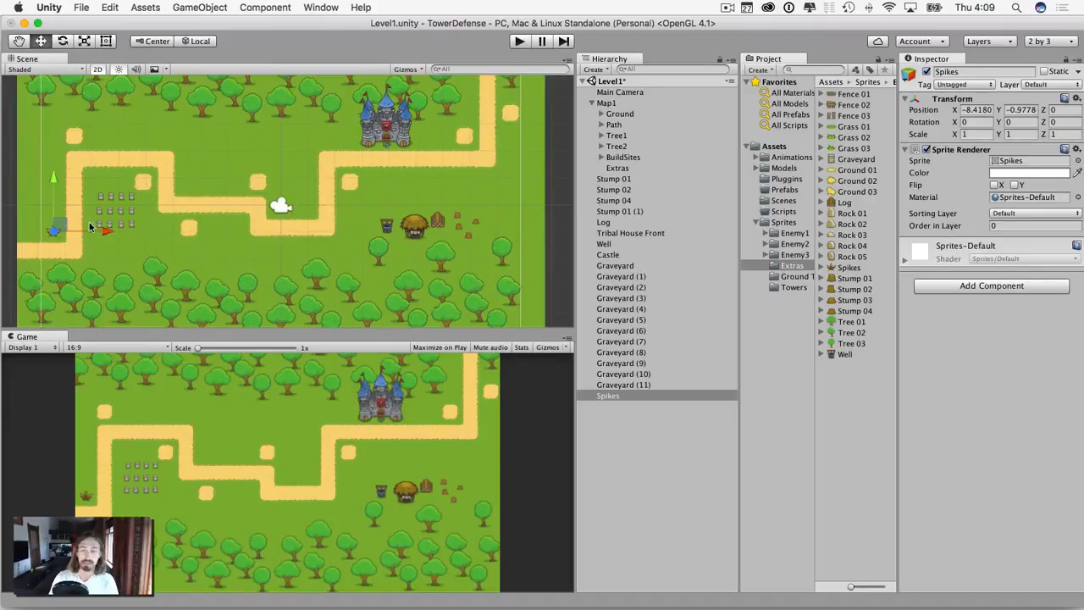
click(621, 396)
key(super+d)
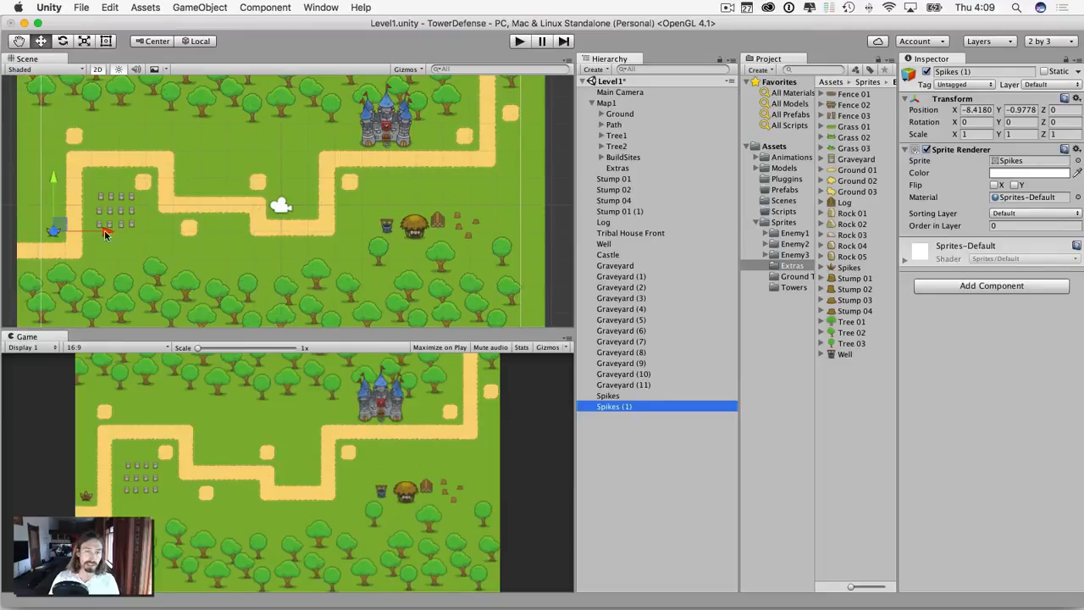
drag(106, 231, 145, 235)
click(139, 249)
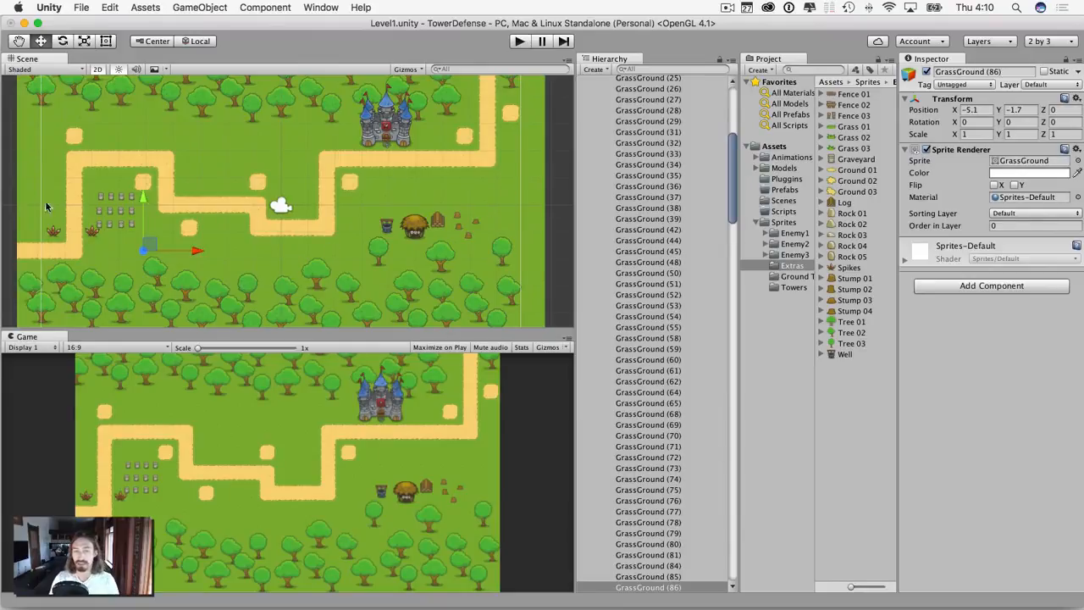
scroll(645, 250, up, 10)
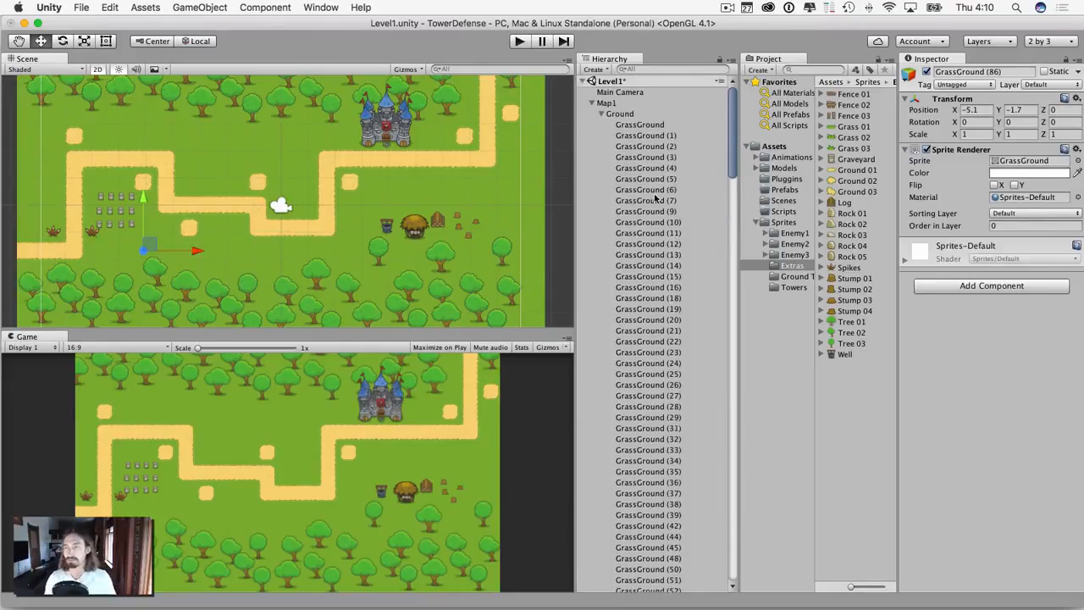
click(601, 113)
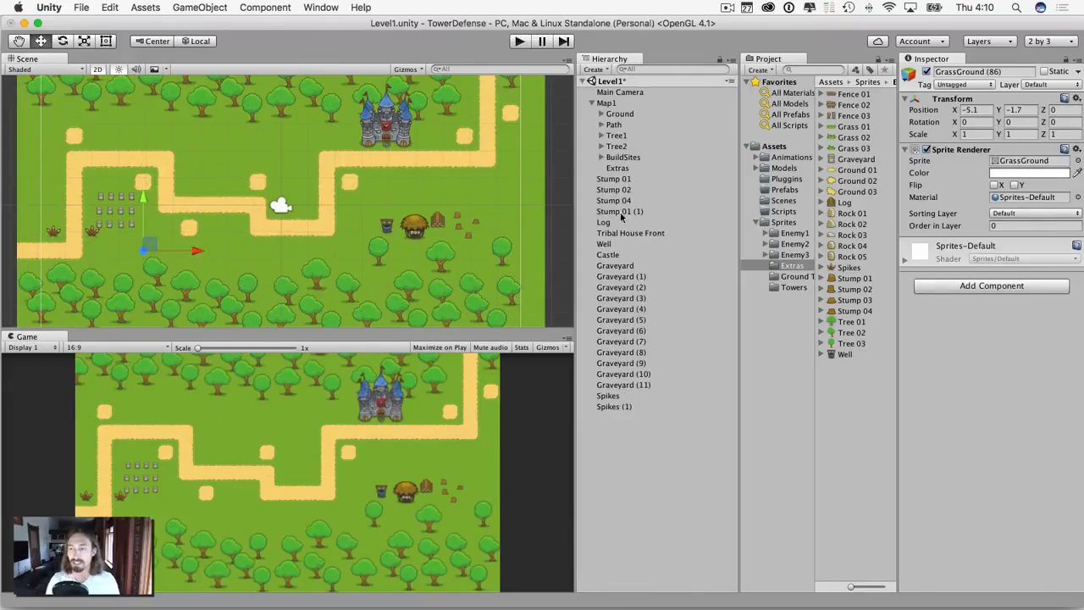
Duplicate the spikes and place copies on both sides of the castle's base, just north of the road
click(611, 407)
key(super+d)
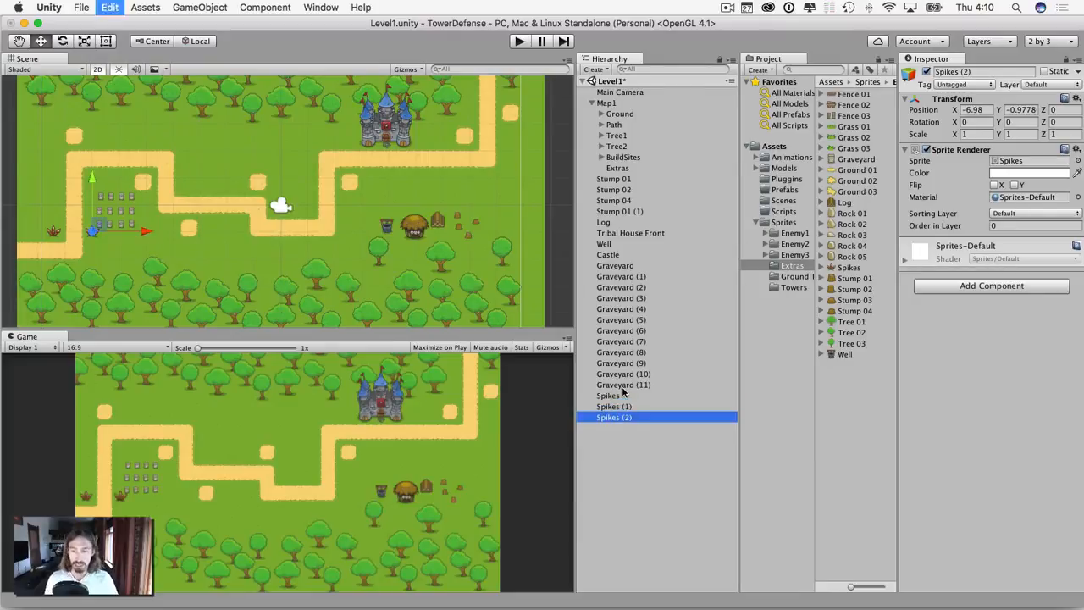
click(148, 232)
drag(147, 232, 413, 217)
drag(362, 179, 346, 91)
drag(417, 145, 499, 131)
Add spike copies on both sides of the road's northeastern end, at about X 6.97 and X 8.28, Y 4.18
key(super+d)
key(super+d)
drag(473, 91, 471, 37)
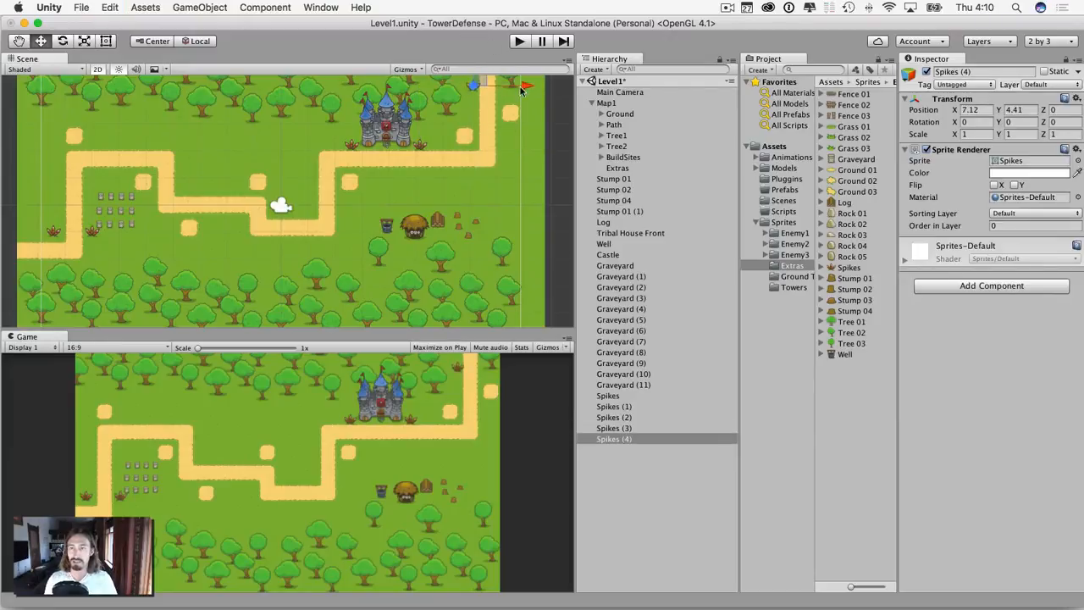
drag(524, 88, 521, 89)
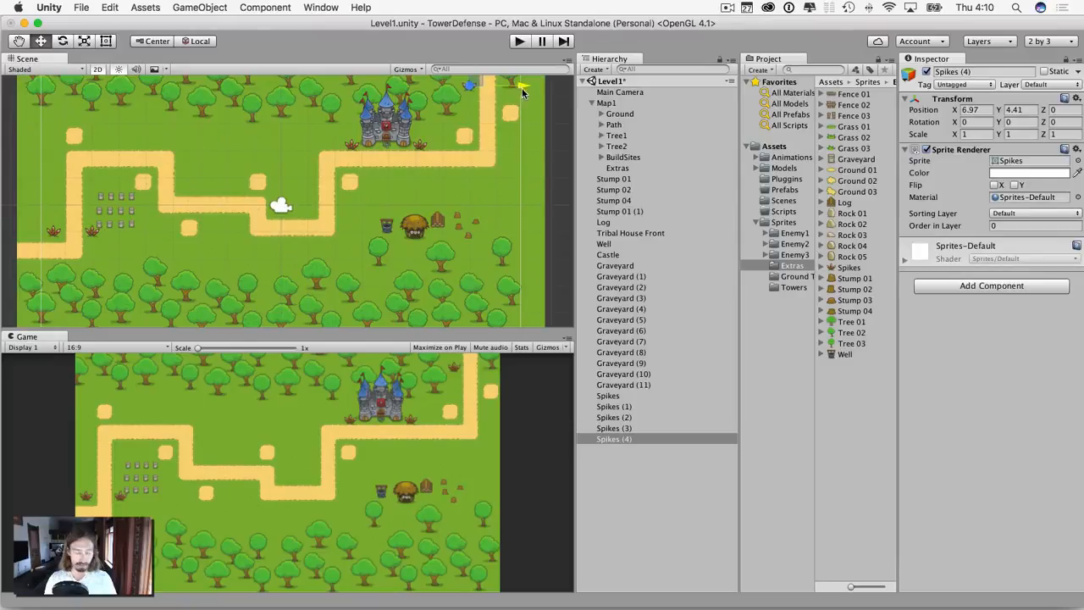
drag(470, 82, 554, 93)
key(super+d)
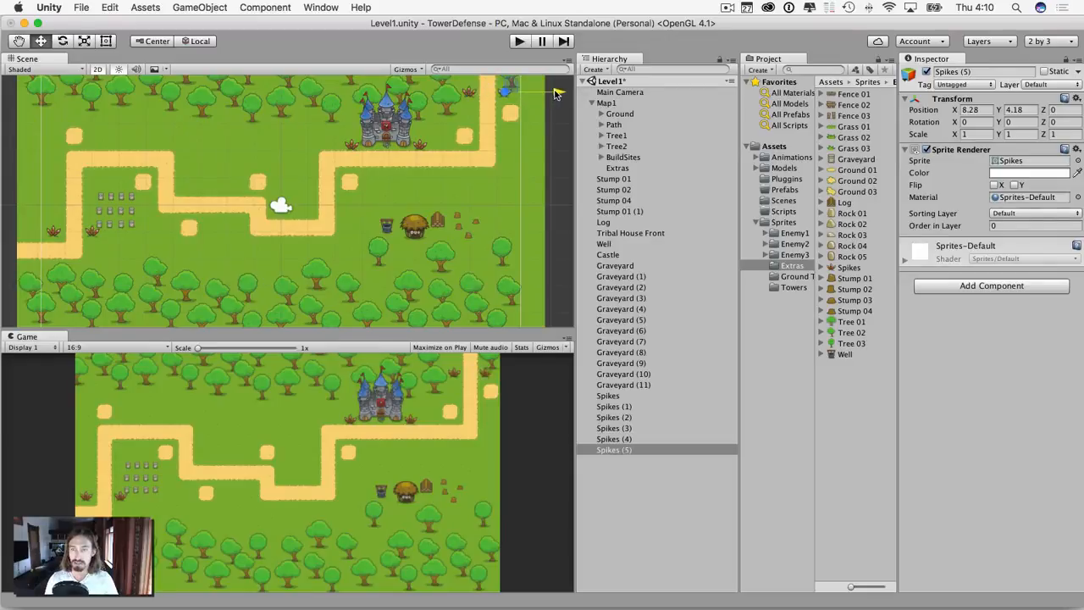
click(518, 153)
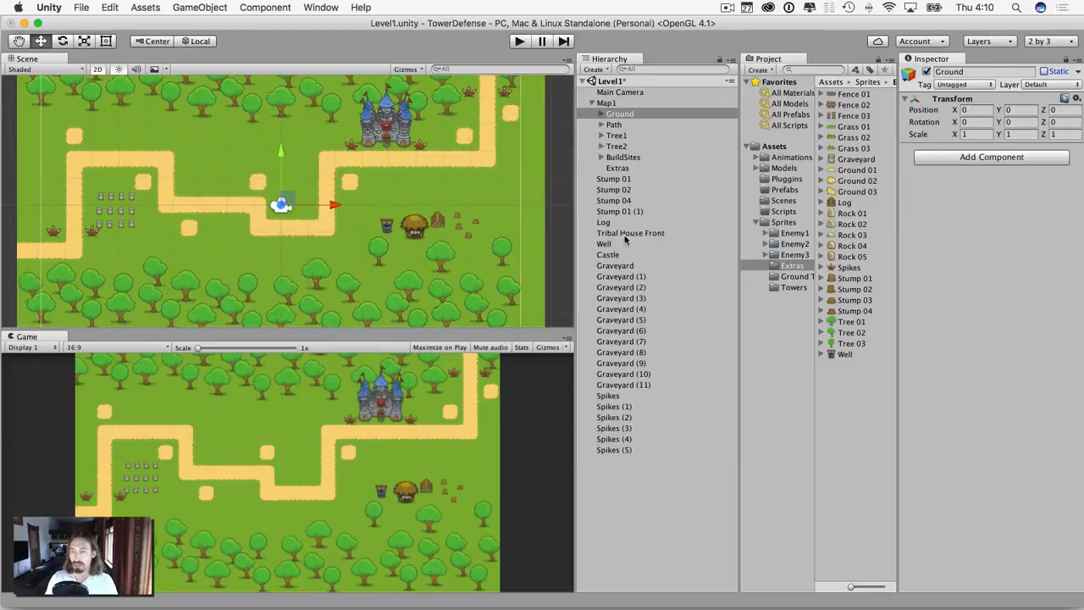
Set all ungrouped sprites from Stump 01 through Spikes (5) to the Items sorting layer with order in layer 2
click(607, 179)
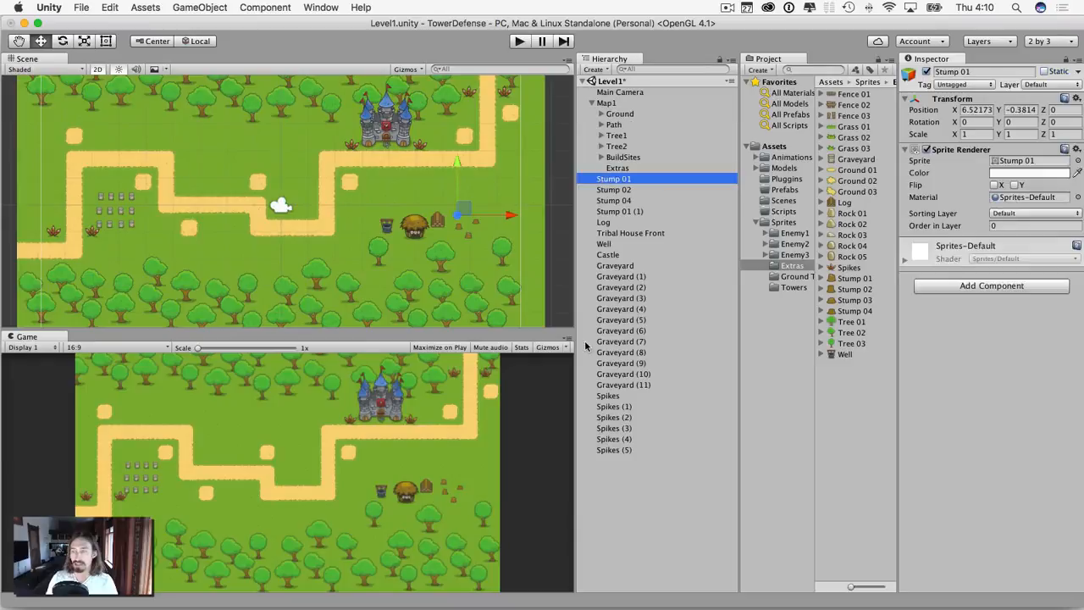
shift+click(611, 449)
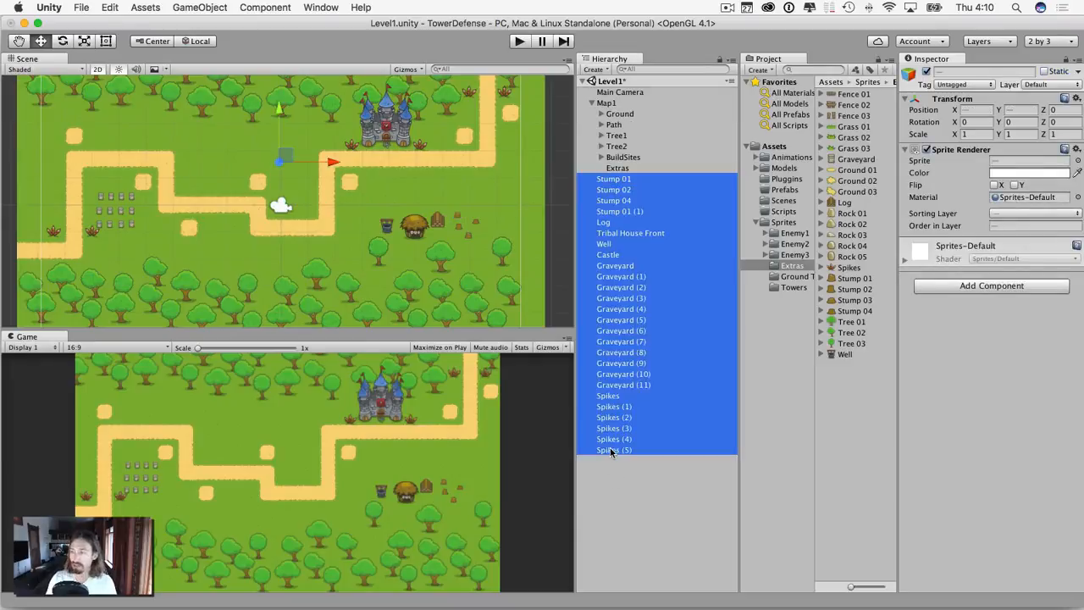
click(1020, 213)
click(1008, 225)
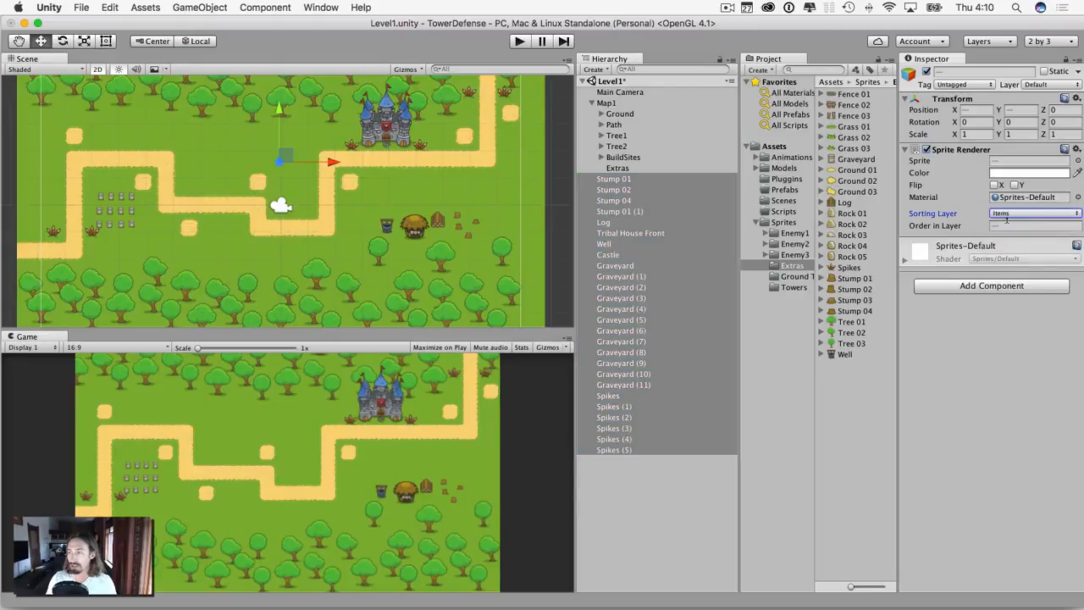
click(1005, 225)
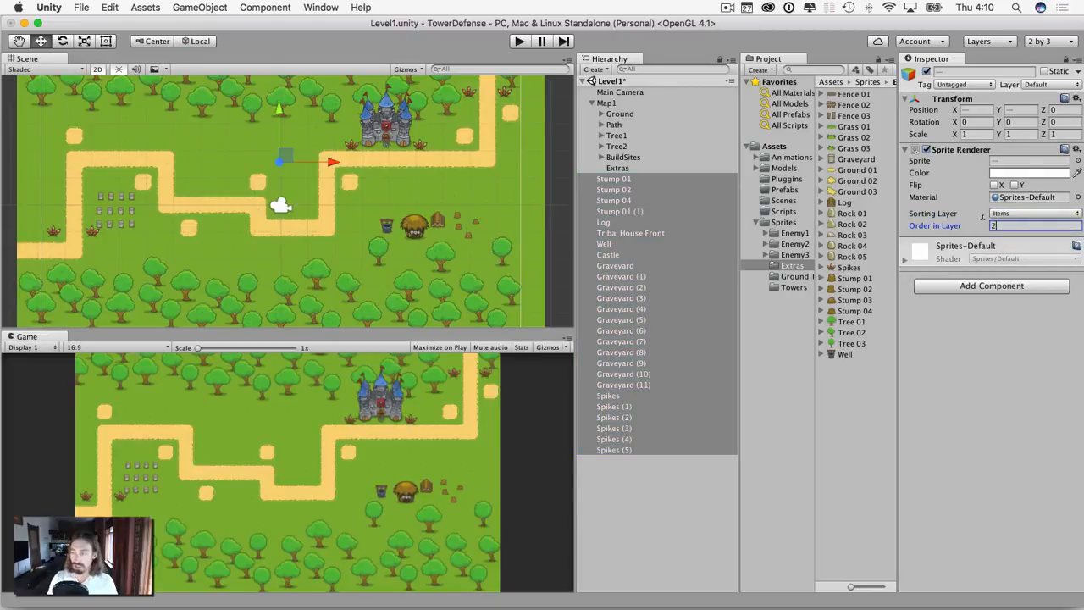
key(Return)
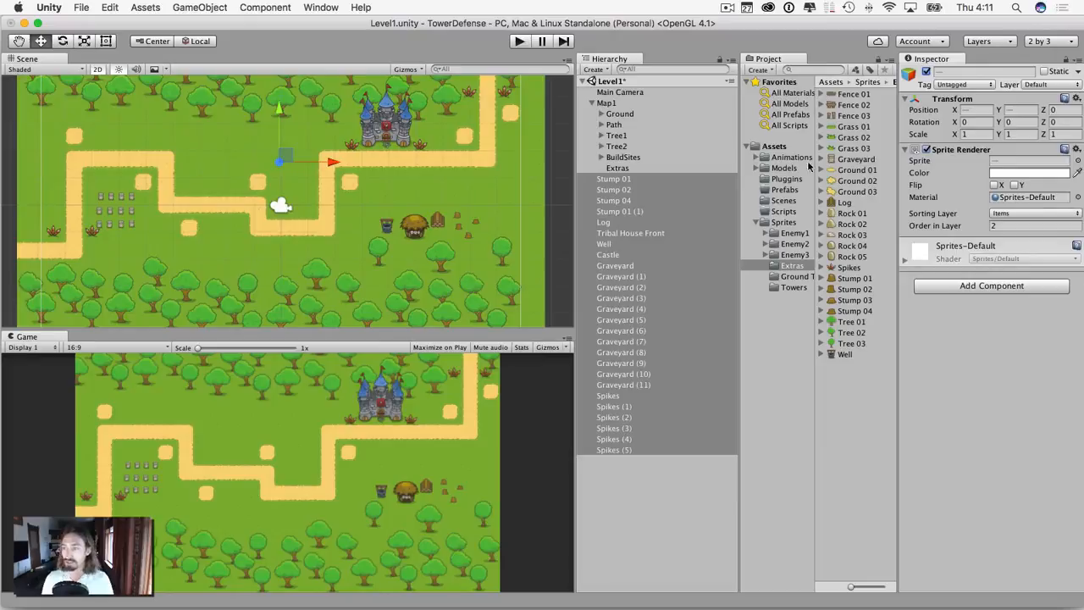
Move the sprites from Stump 01 through Spikes (5) into the Extras group under Map1 and collapse the group
click(611, 180)
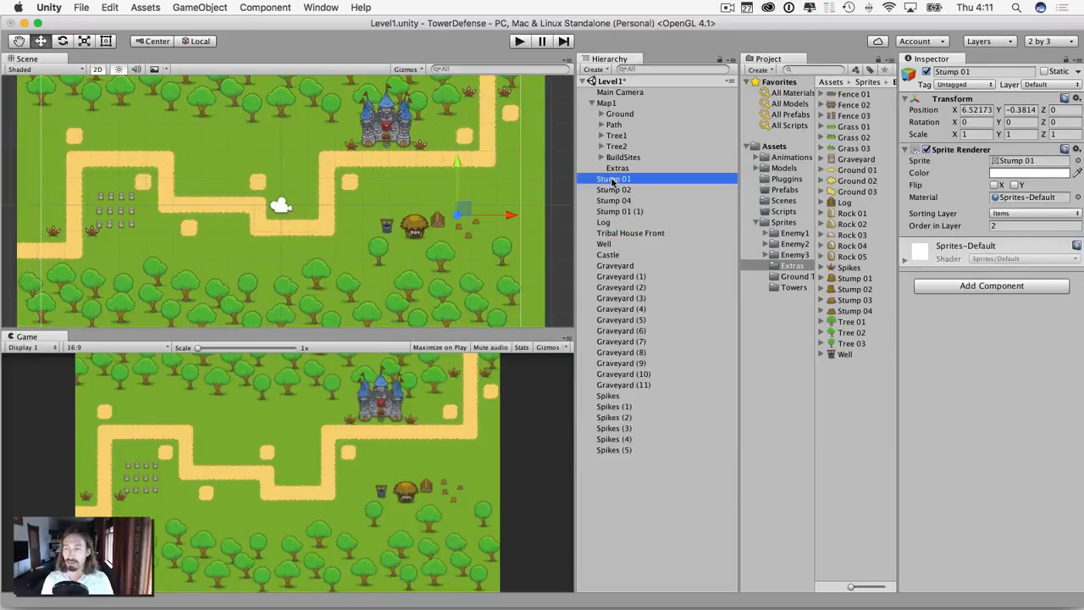
shift+click(607, 449)
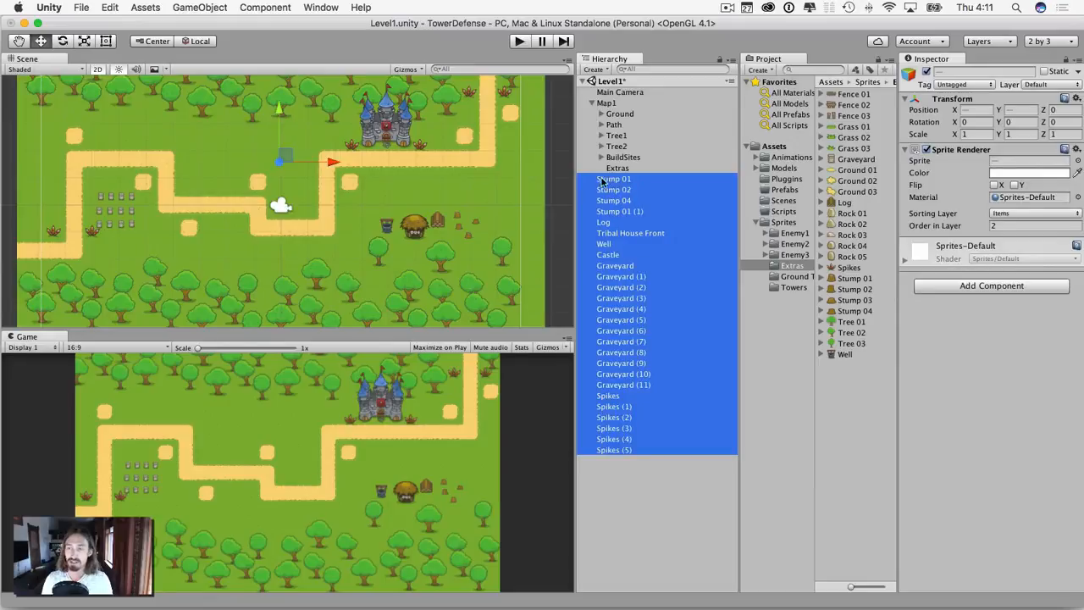
drag(613, 181, 618, 168)
click(600, 168)
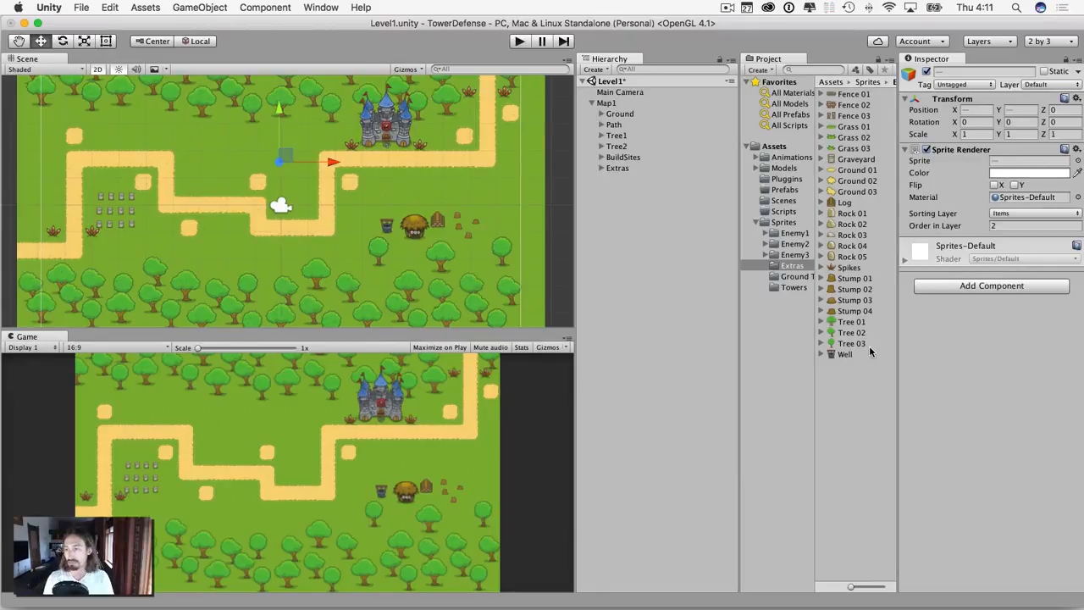
double_click(848, 225)
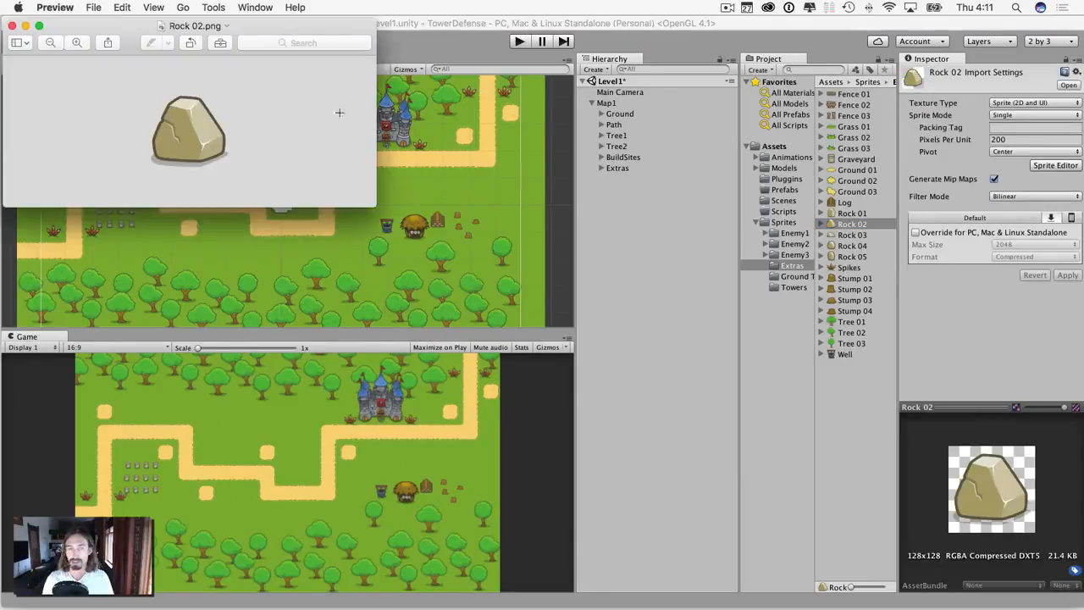
click(11, 25)
click(55, 7)
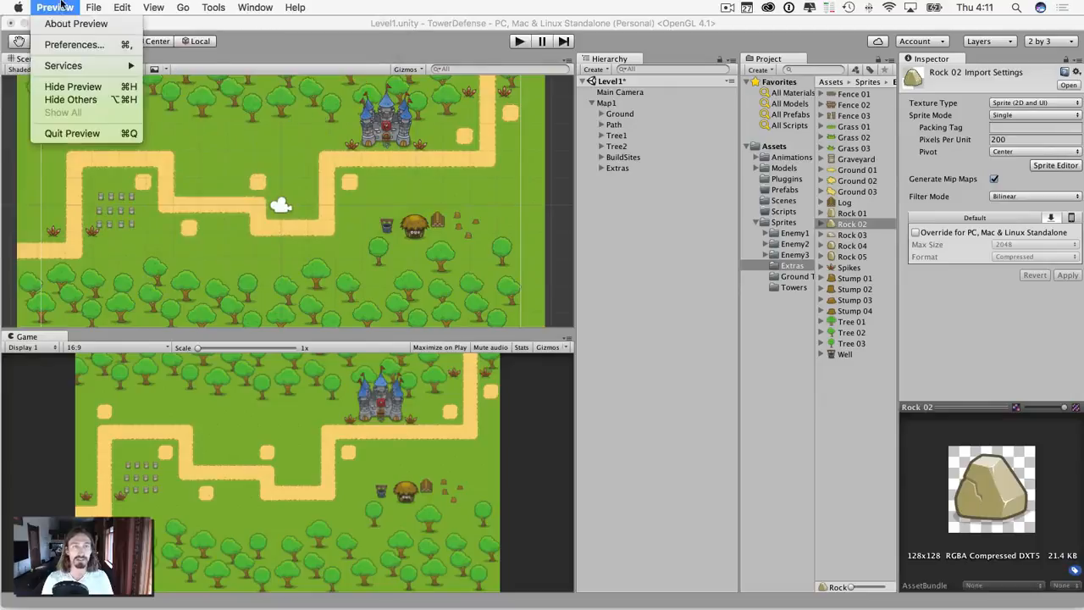
click(72, 133)
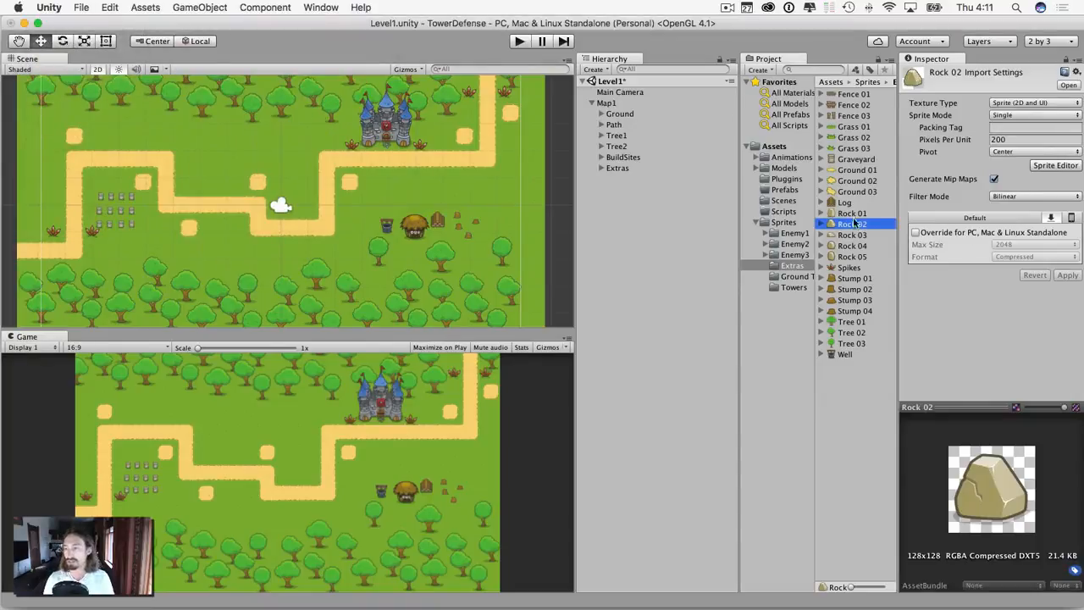
Place Rock 02 at about X -1.58, Y -0.62, Rock 01 at X 4.27, Y -0.17 and Rock 03 at X 2.17, Y -2.09
drag(855, 224, 240, 222)
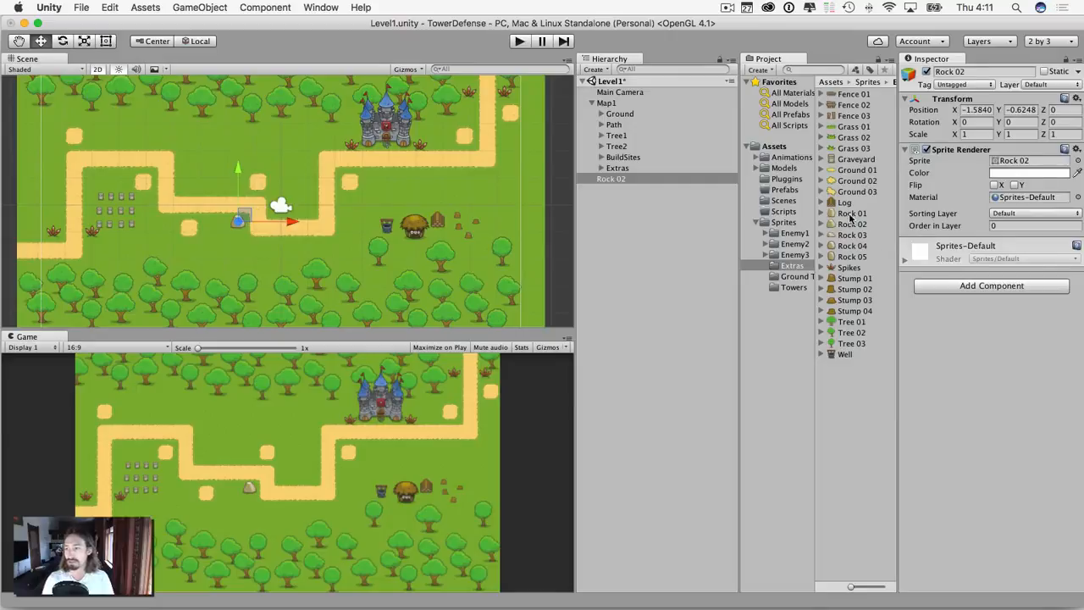
drag(849, 213, 396, 209)
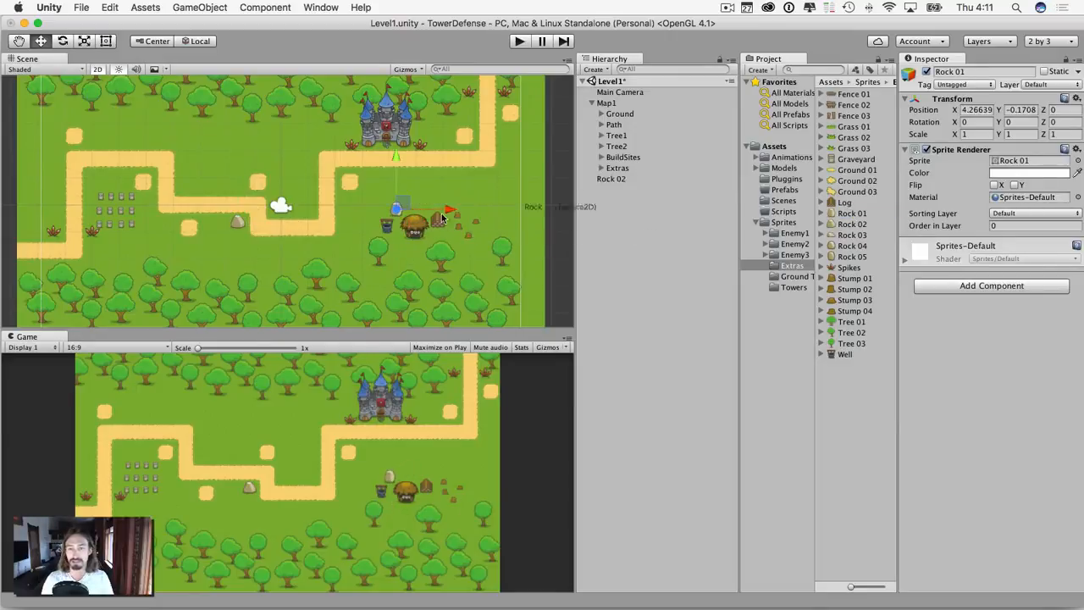
drag(847, 236, 340, 260)
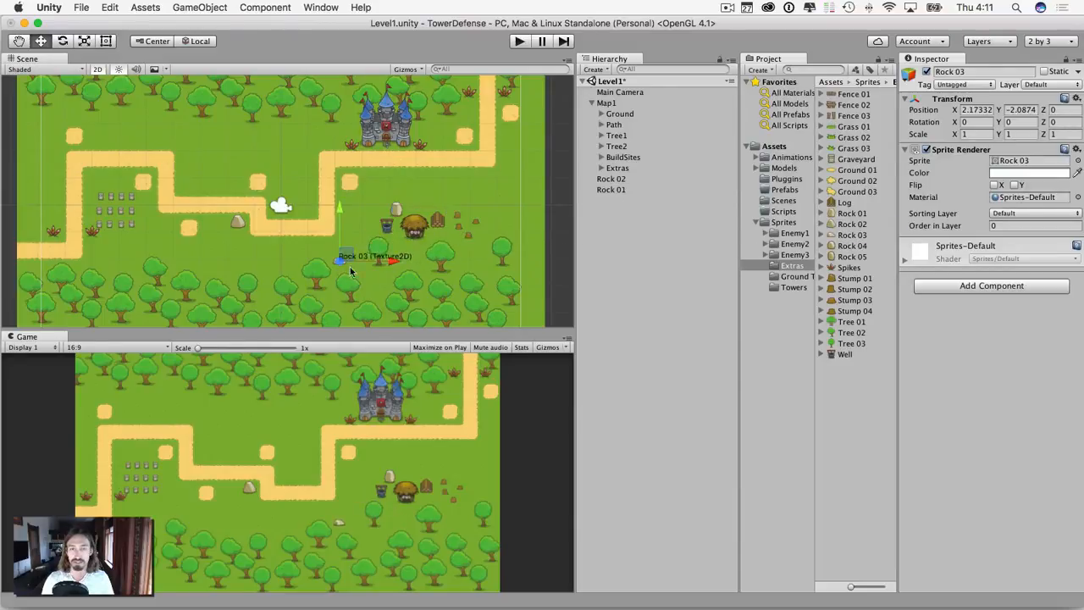
Place Rock 04 at about X -6.38, Y 2.93 and Rock 05 farther east in the grass north of the road
drag(843, 245, 110, 125)
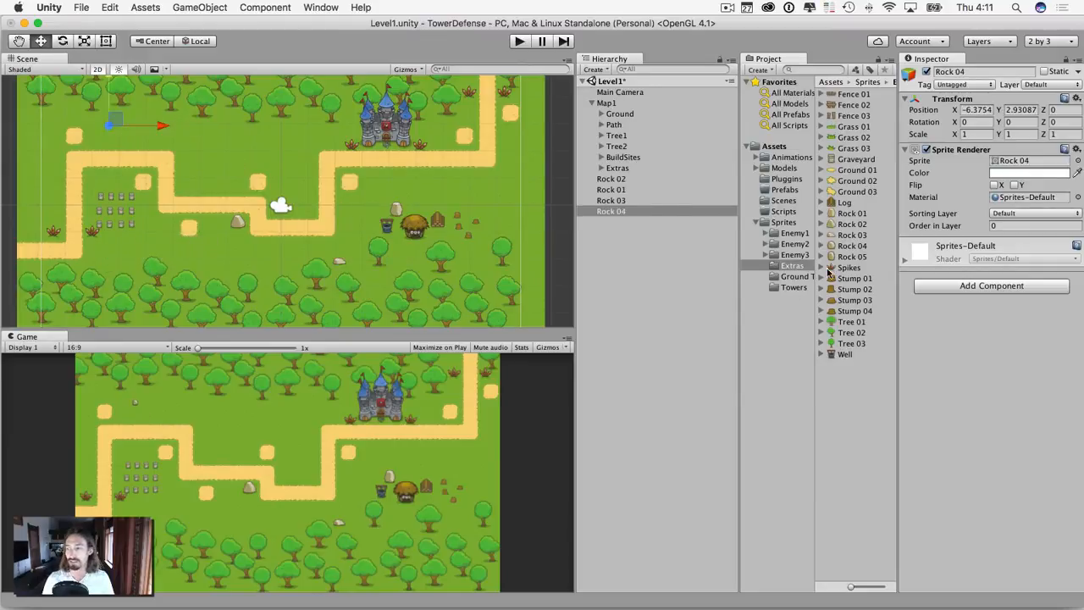
drag(849, 255, 230, 169)
drag(237, 145, 236, 142)
Place Ground 02 just below the hut, then scatter Grass 02, two Grass 01 and Grass 03 sprites over open areas south of the road
drag(855, 181, 415, 248)
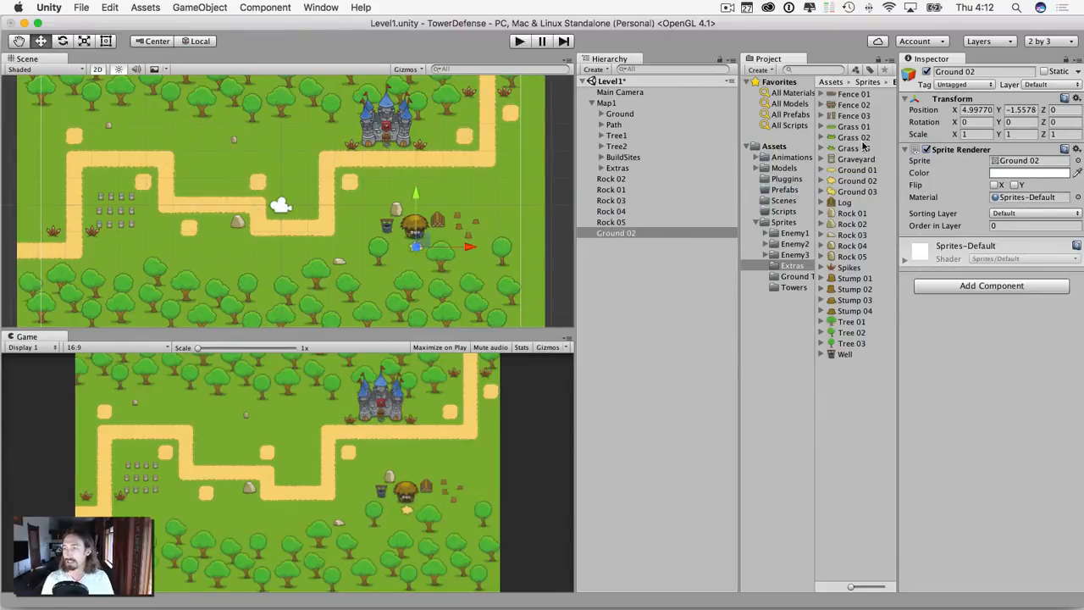
drag(852, 140, 327, 245)
drag(851, 126, 506, 179)
drag(852, 126, 52, 210)
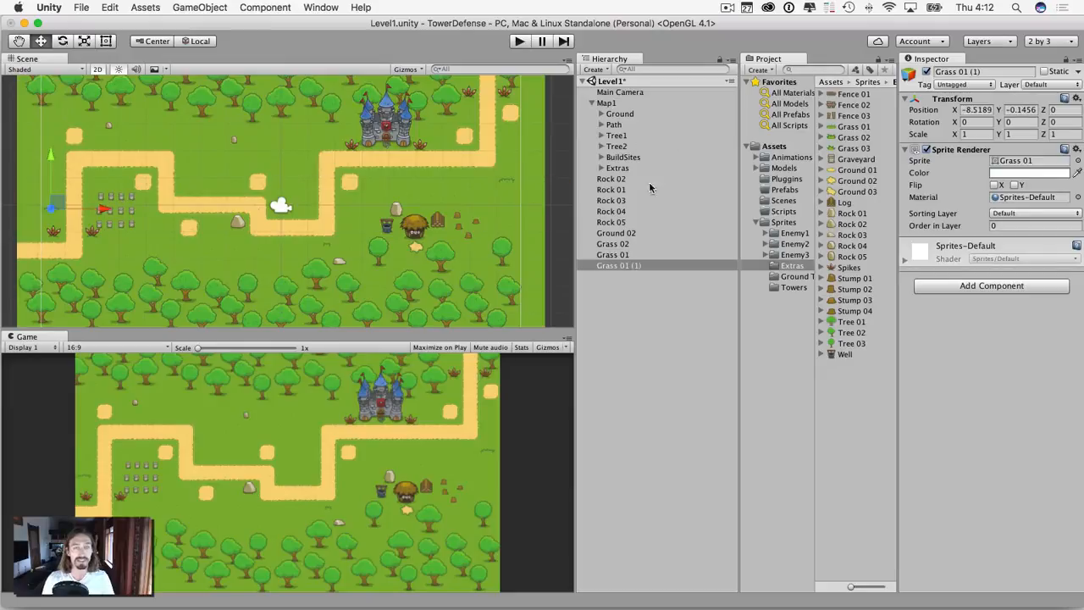
drag(852, 151, 148, 224)
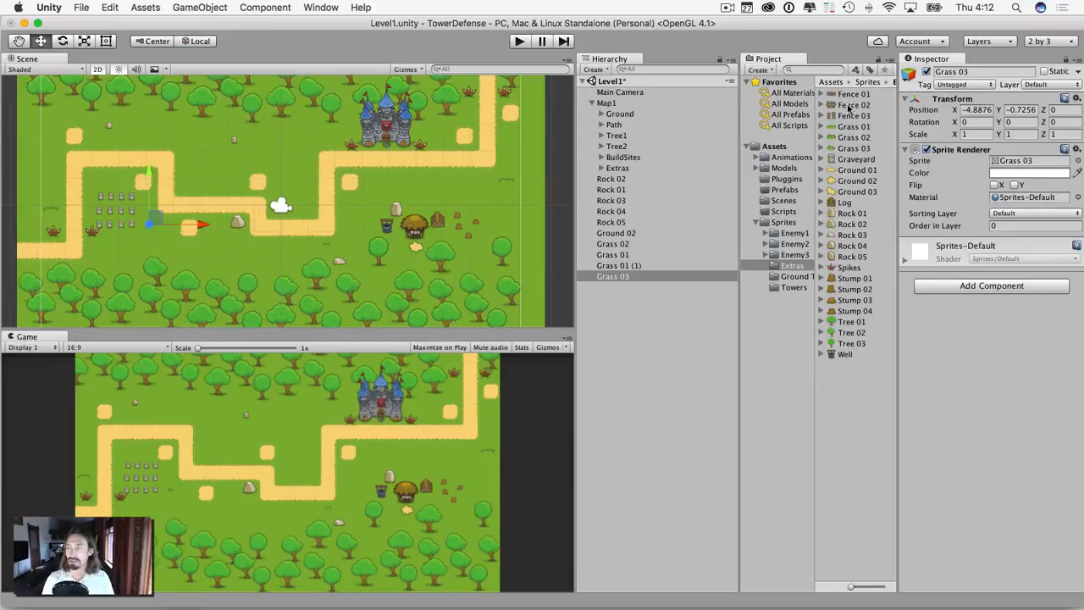
Place three Fence 02 sprites near build sites, at about X -7.08, Y 2.40, at X -5.69, Y 1.12, and beside the site near the map's centre
drag(849, 107, 89, 139)
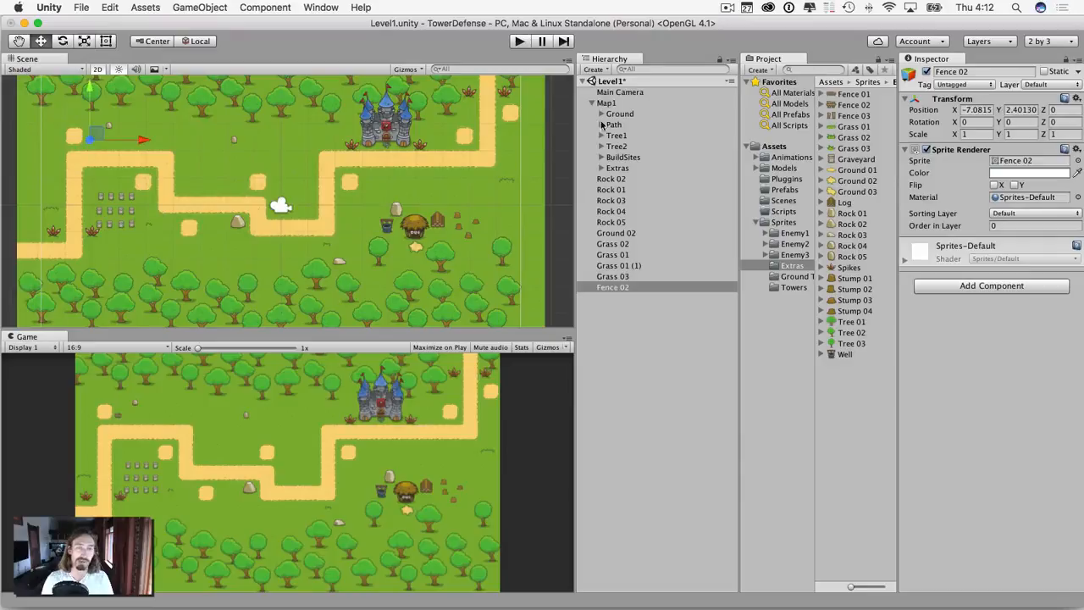
drag(853, 106, 128, 175)
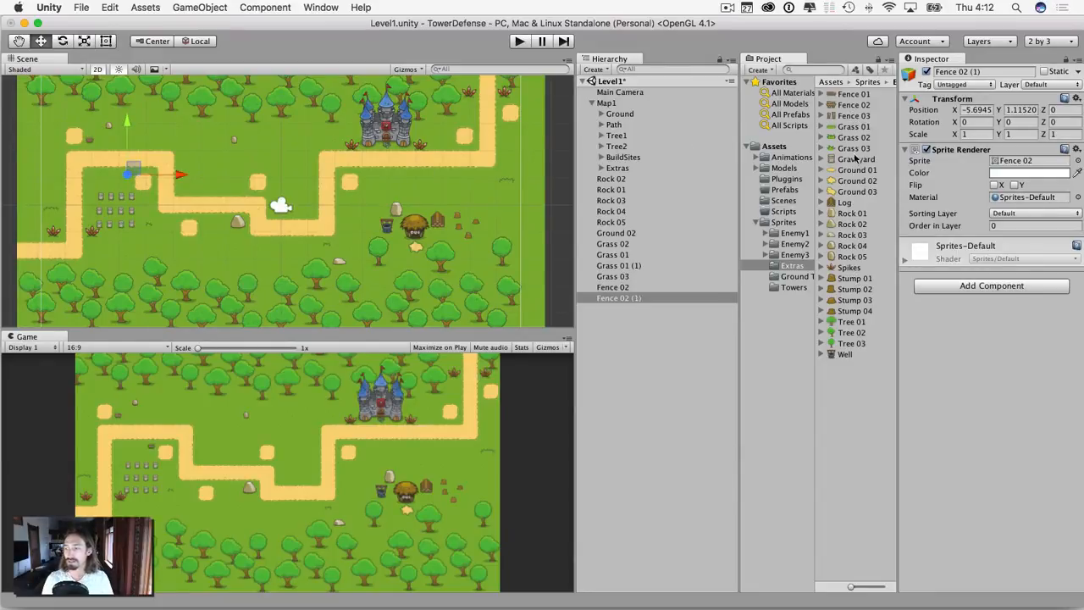
drag(846, 105, 243, 184)
Place a Log at about X -3.12, Y 1.87 north of the road and scatter six stumps from Stump 01 to Stump 04 around it
click(848, 207)
drag(848, 206, 188, 152)
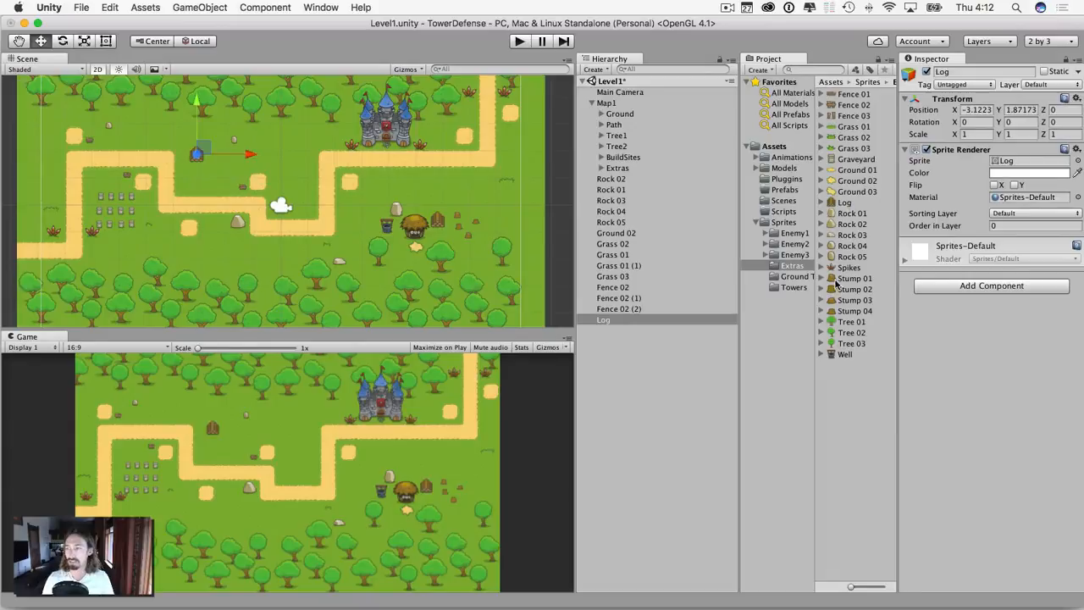
drag(833, 279, 247, 156)
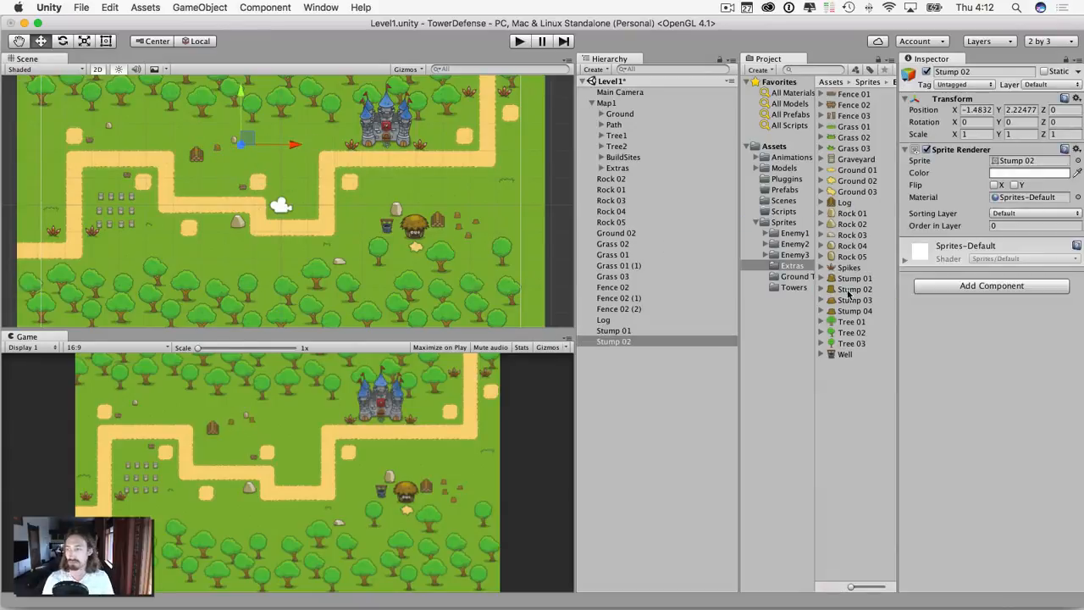
drag(851, 300, 240, 158)
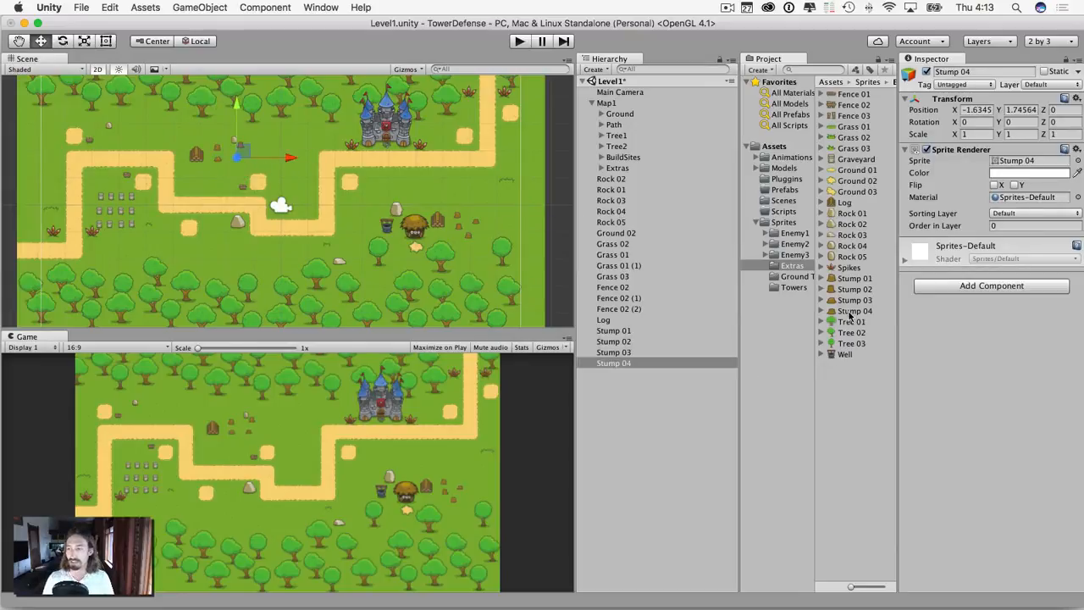
drag(849, 315, 222, 131)
click(854, 279)
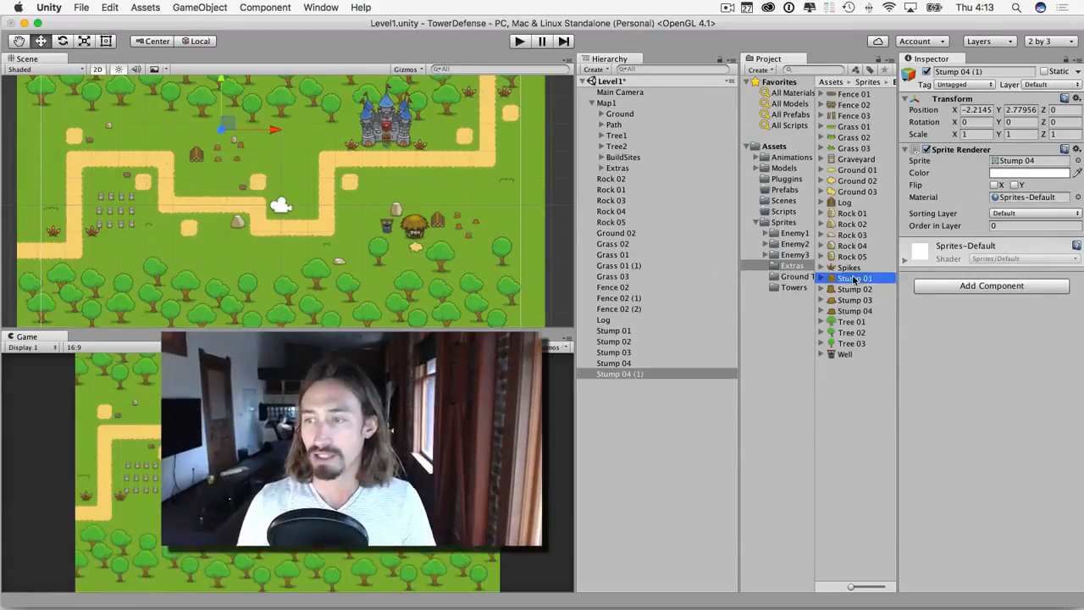
drag(853, 279, 311, 158)
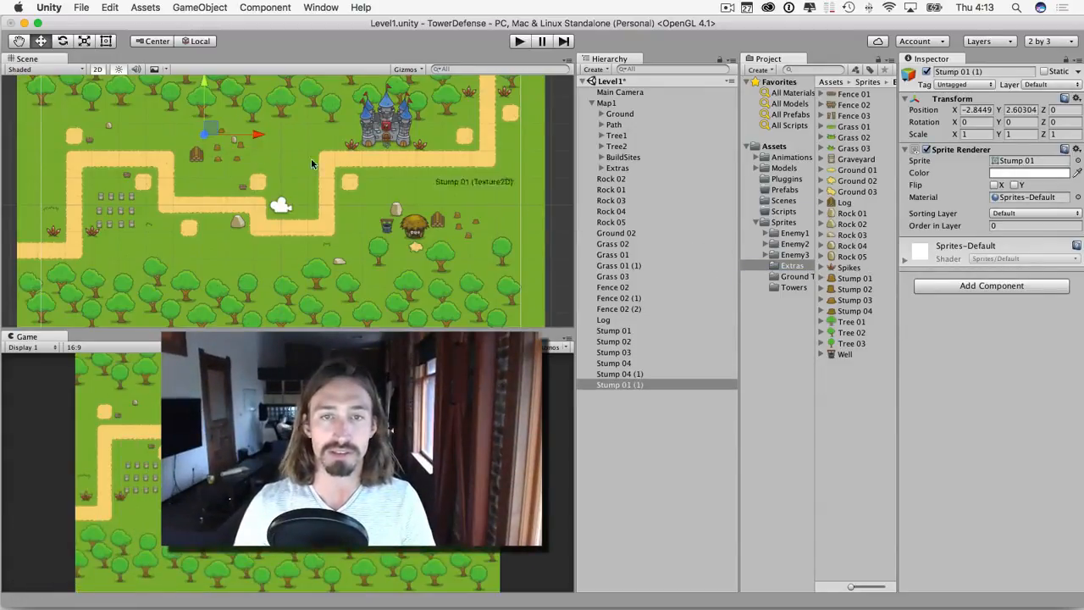
Set all new sprites from Rock 02 through Stump 01 (1) to the Items sorting layer with order in layer 2
shift+click(612, 181)
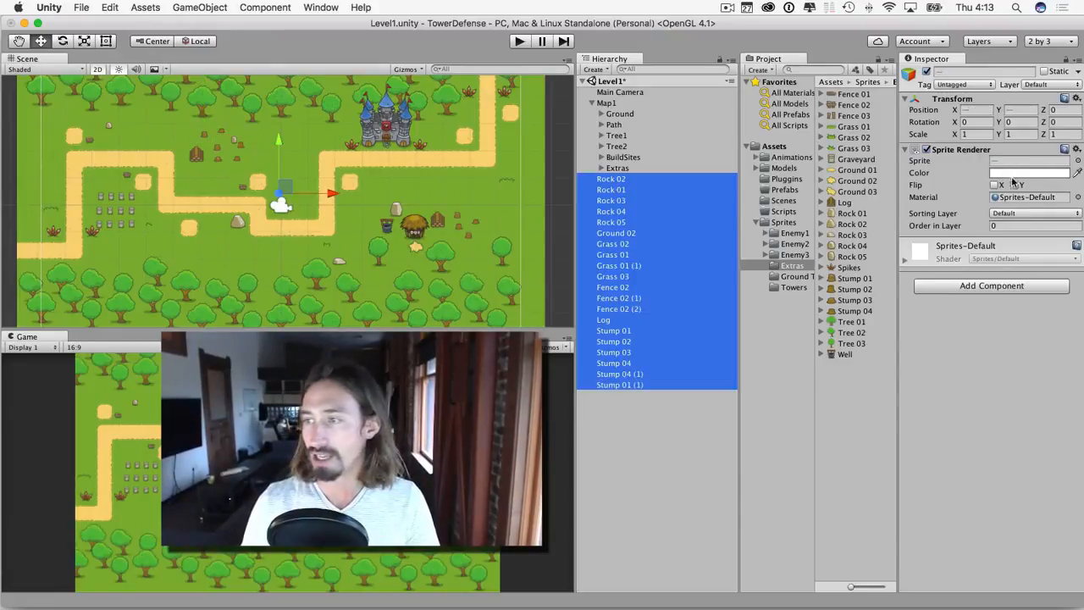
click(1017, 212)
click(1007, 222)
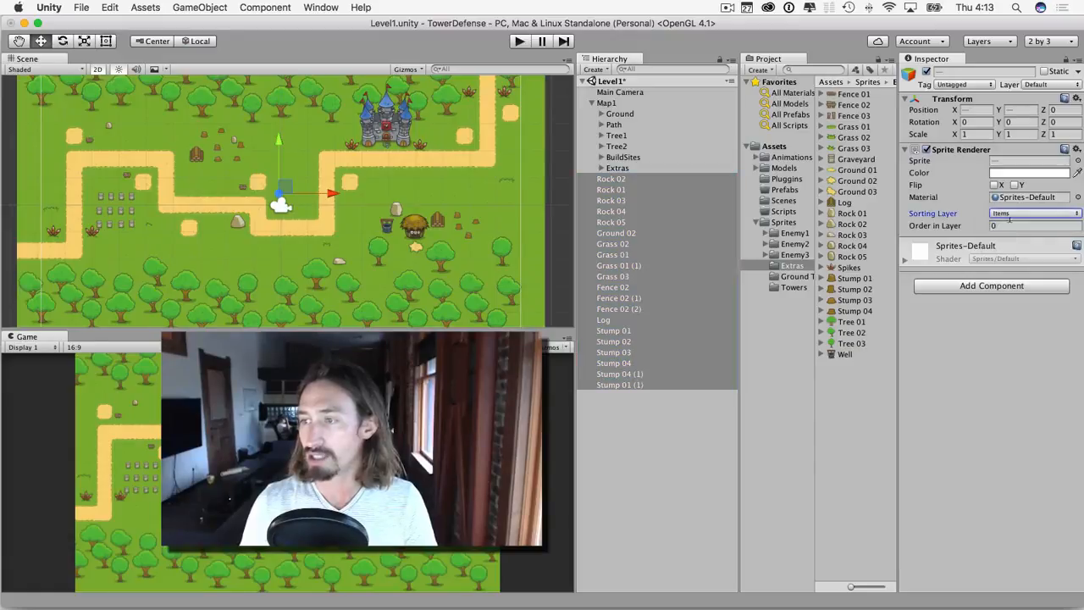
click(1008, 226)
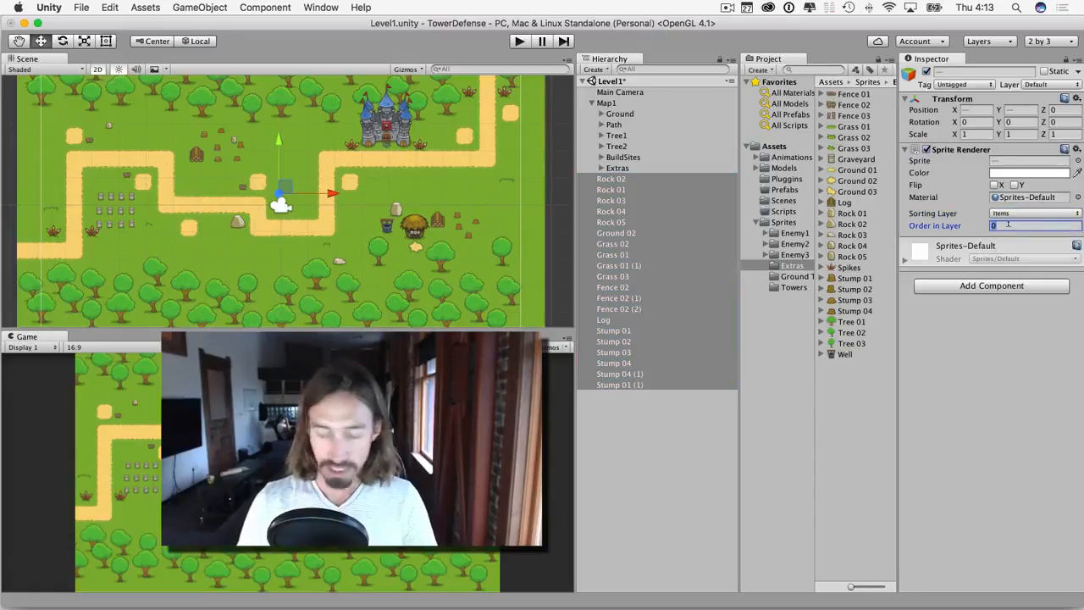
text(2)
key(Return)
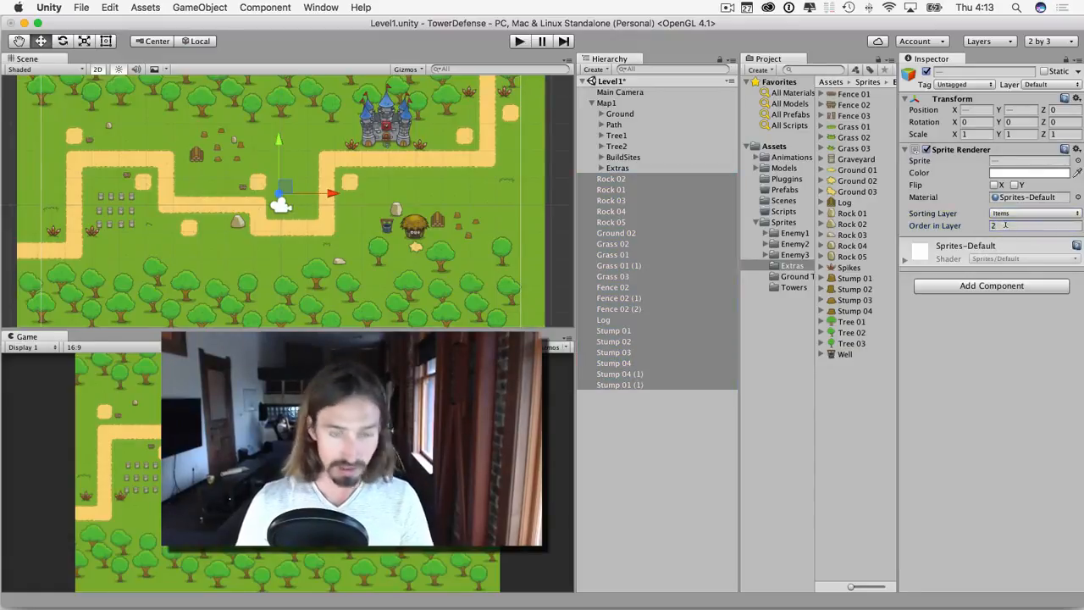
Move the new rock, ground, grass, fence, log and stump sprites into the Extras group, then collapse Extras and Map1
click(625, 180)
drag(625, 181, 627, 169)
click(601, 169)
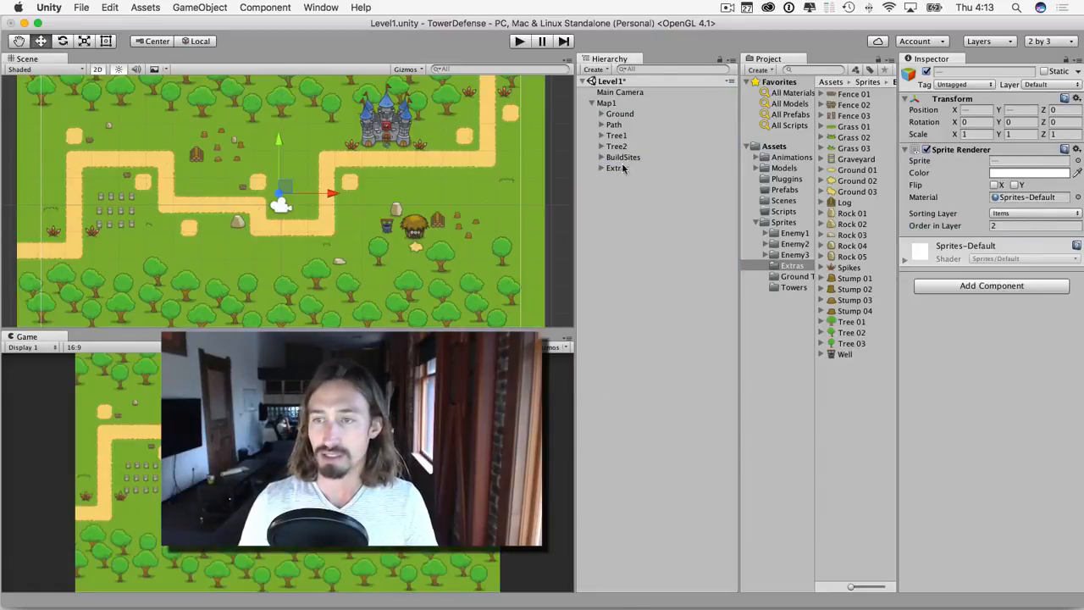
click(592, 103)
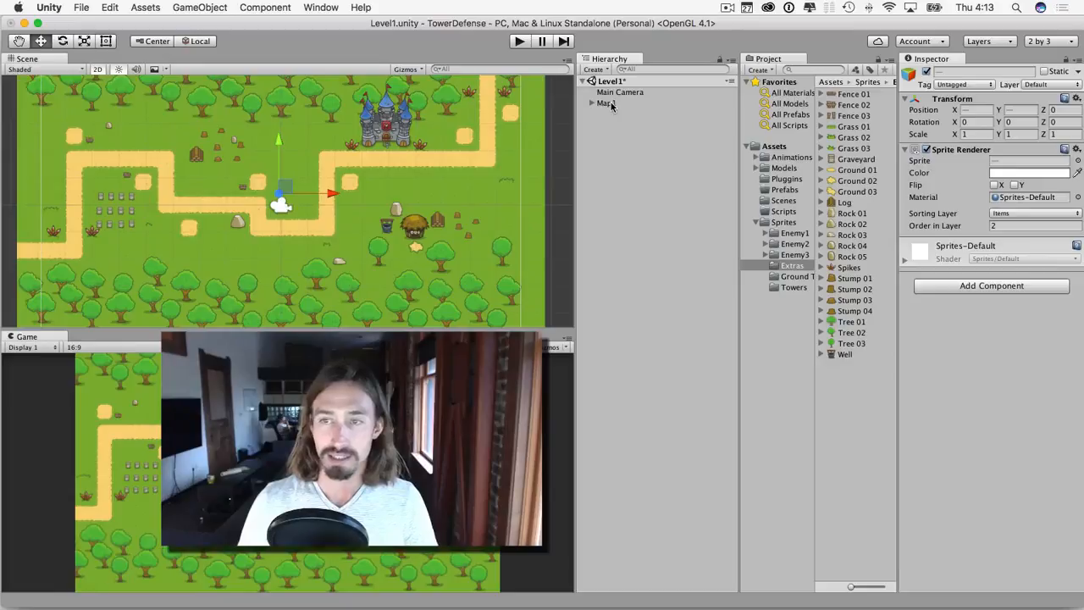